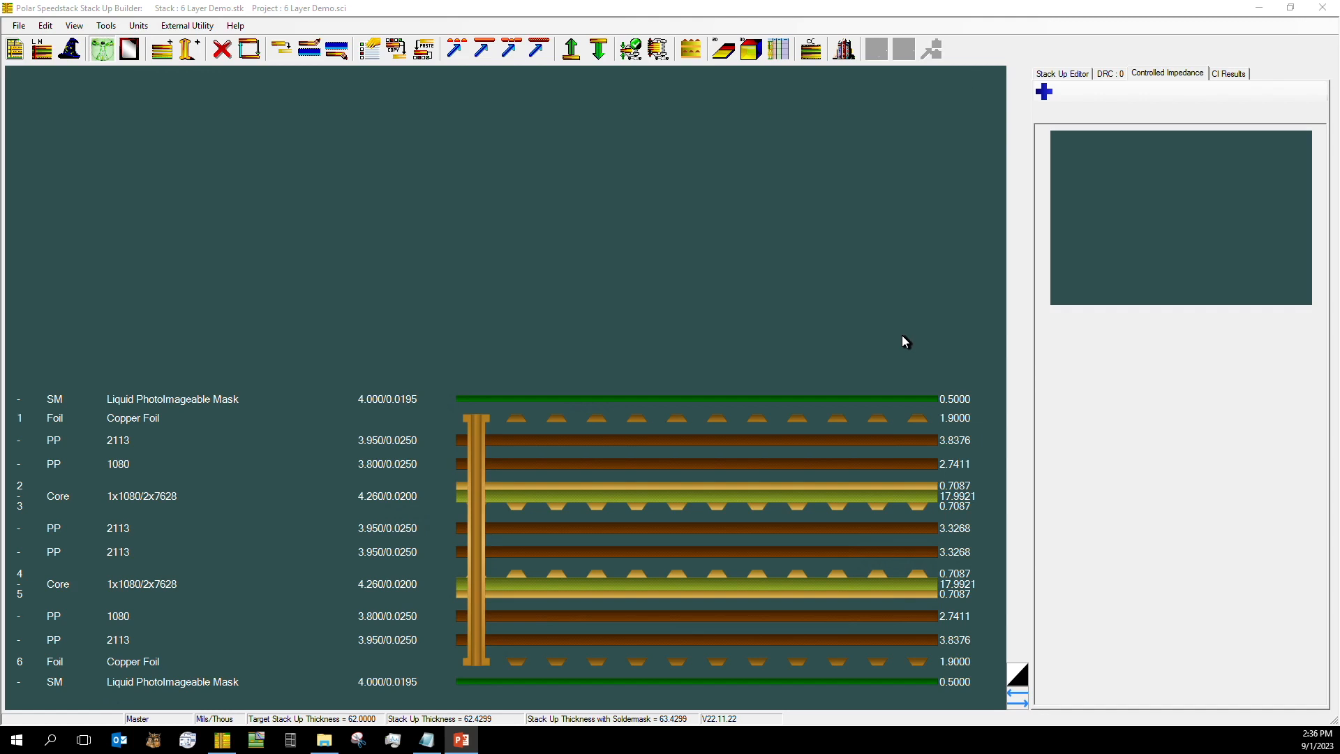
Examine the stack-up information and the material properties of the layer 1 foil, the top 2113 prepreg and the upper core
{"action": "left_click", "coordinate": [1054, 75]}
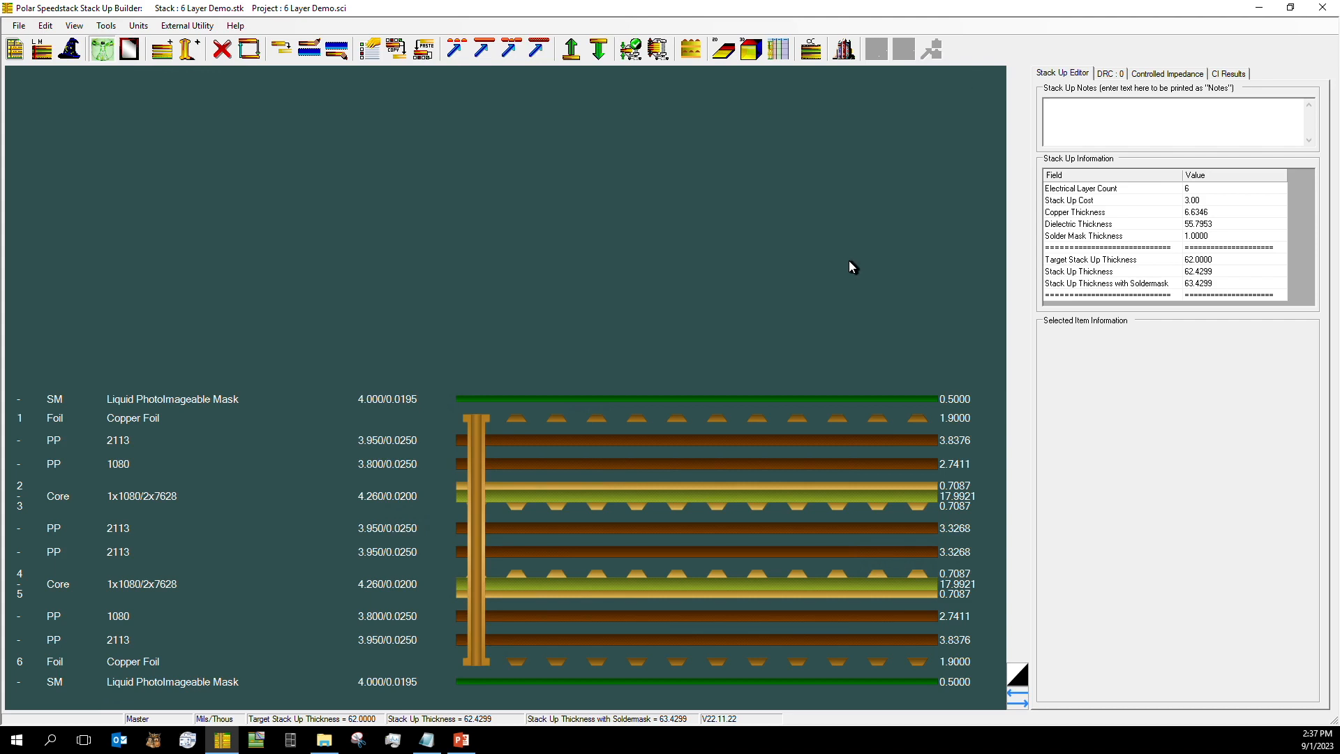
{"action": "left_click", "coordinate": [670, 417]}
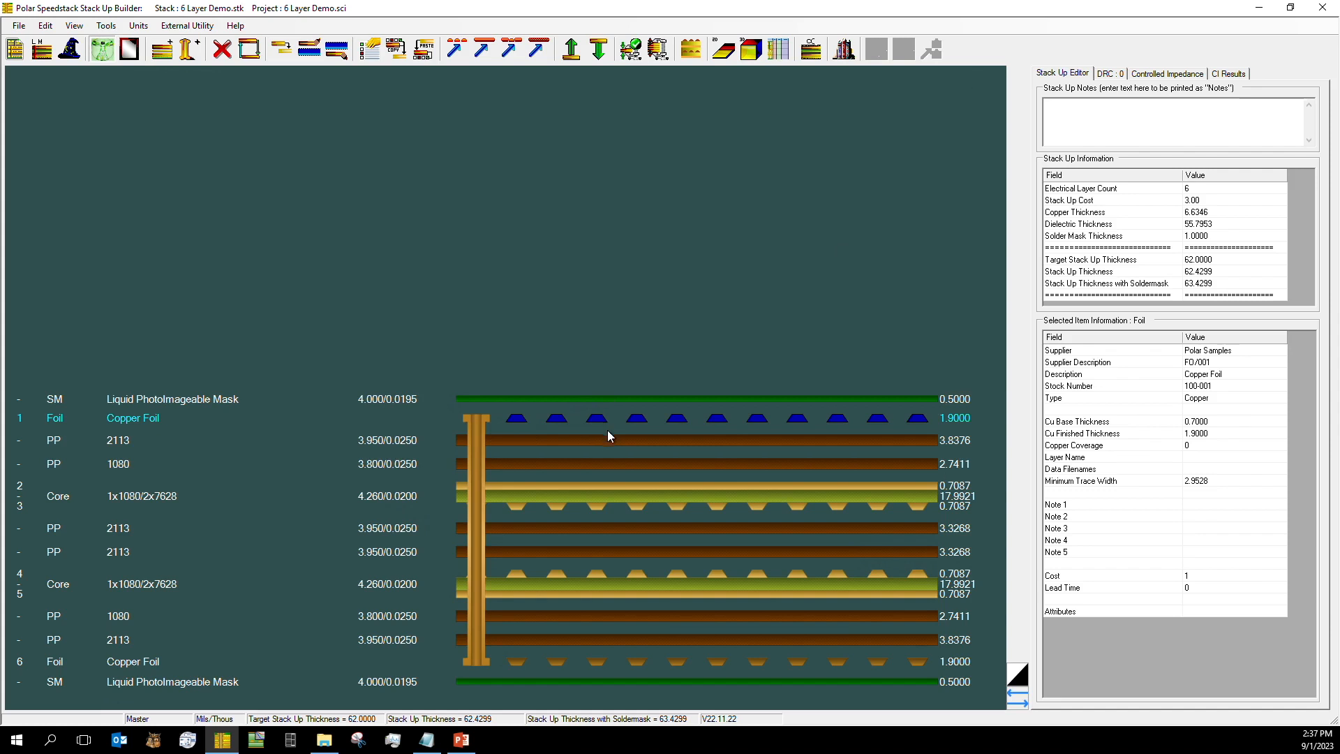
{"action": "left_click", "coordinate": [596, 486]}
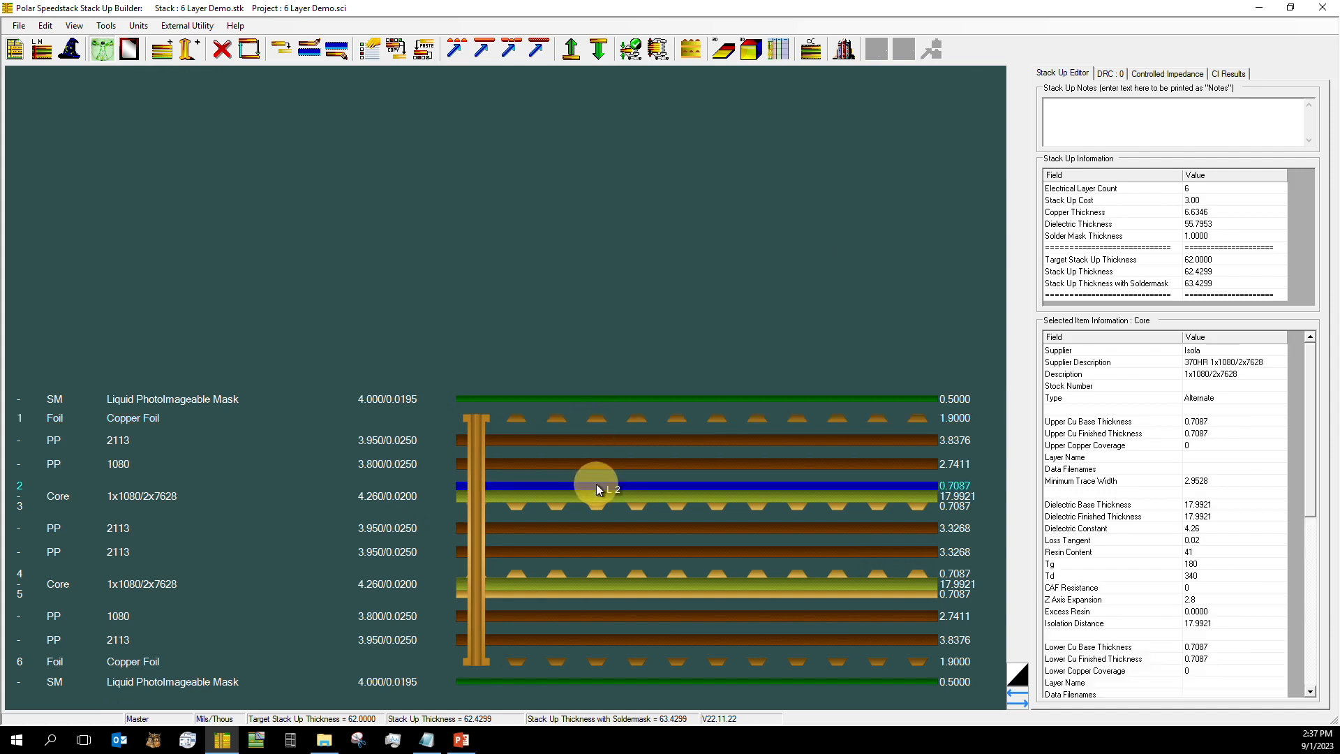
{"action": "left_click", "coordinate": [596, 497]}
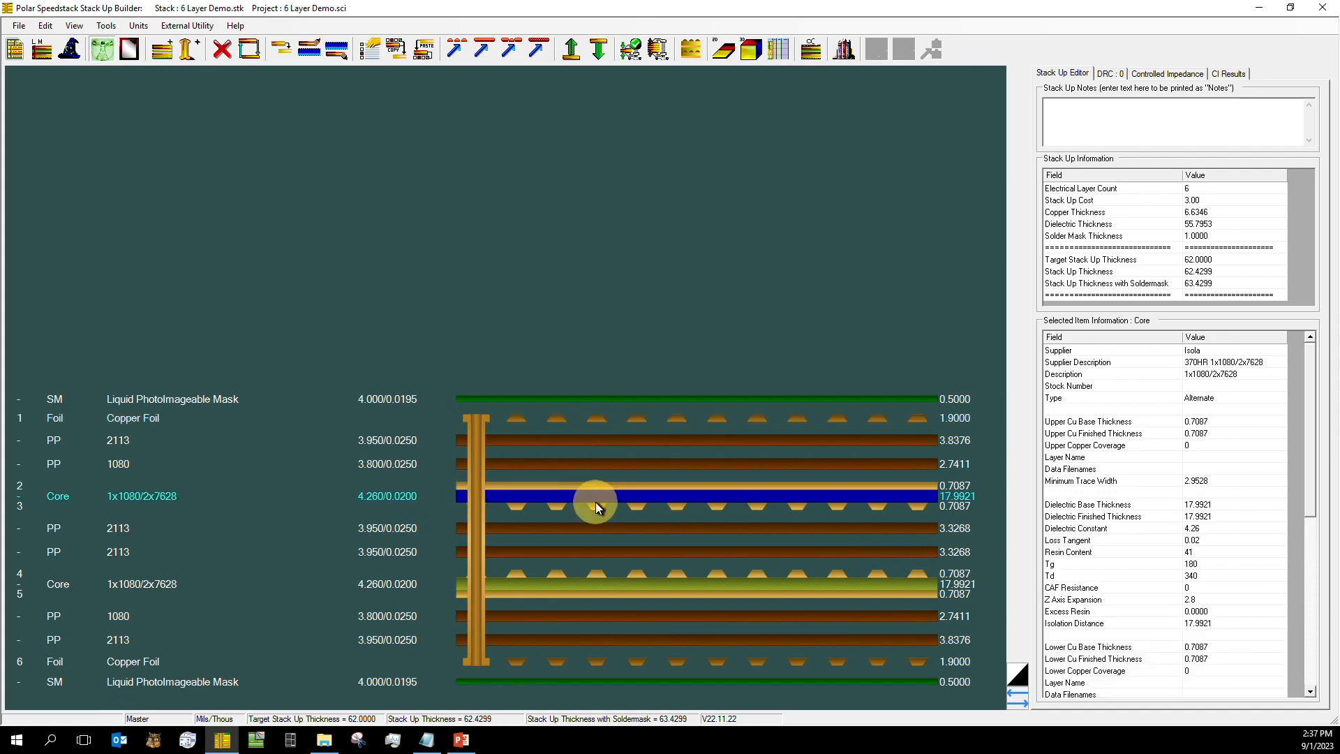
{"action": "left_click", "coordinate": [598, 421]}
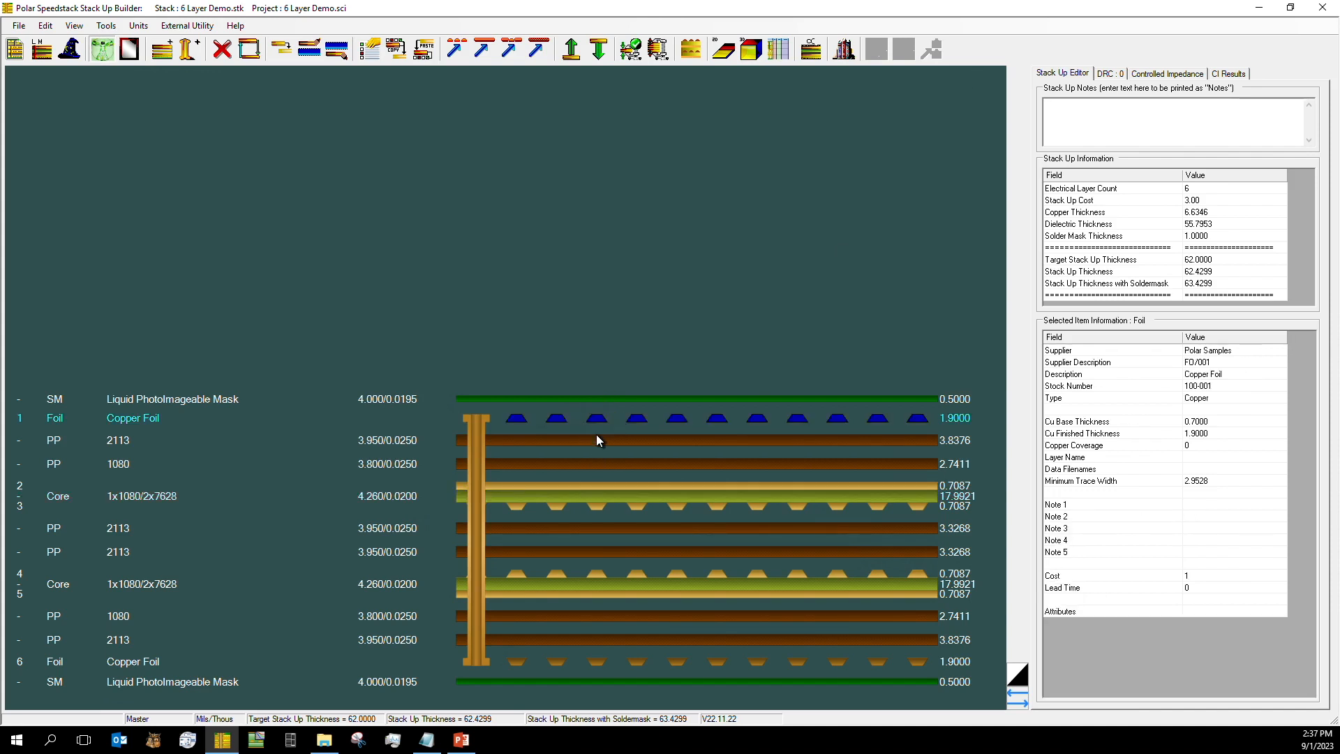
{"action": "left_click", "coordinate": [595, 440]}
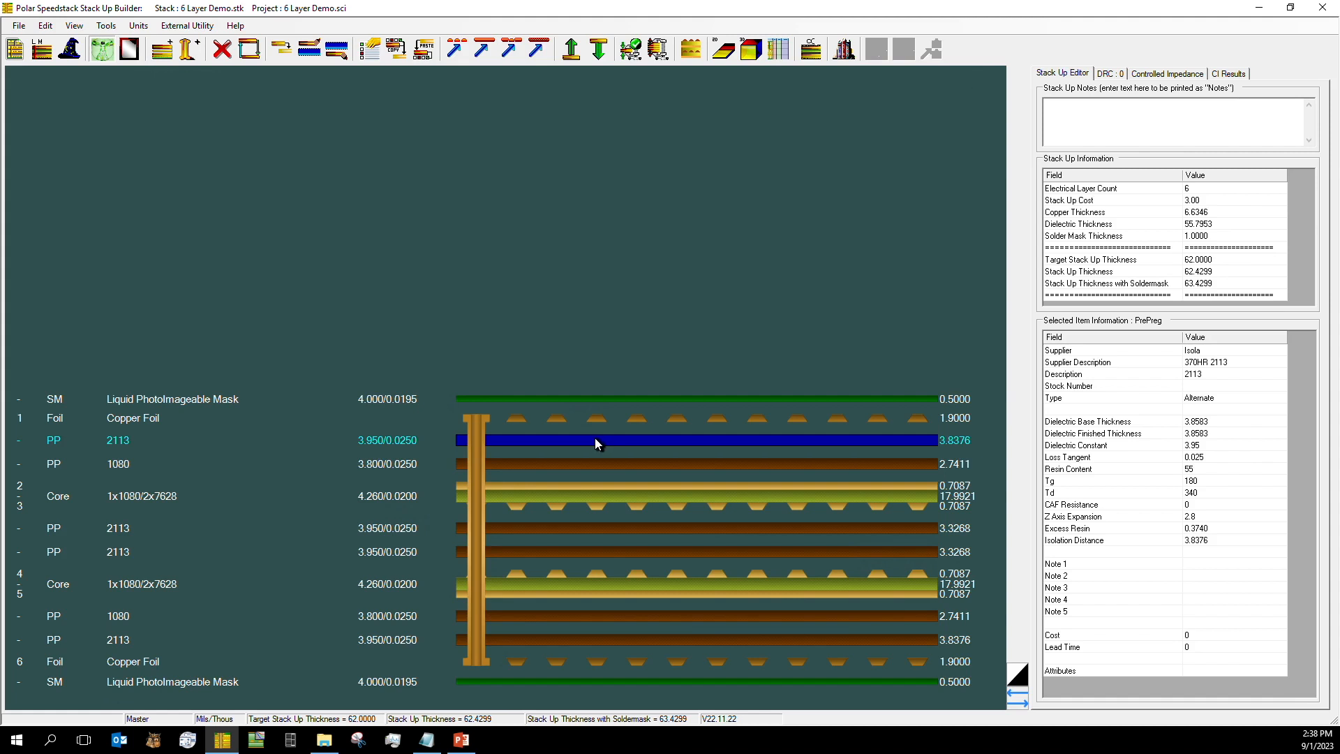
{"action": "left_click", "coordinate": [578, 499]}
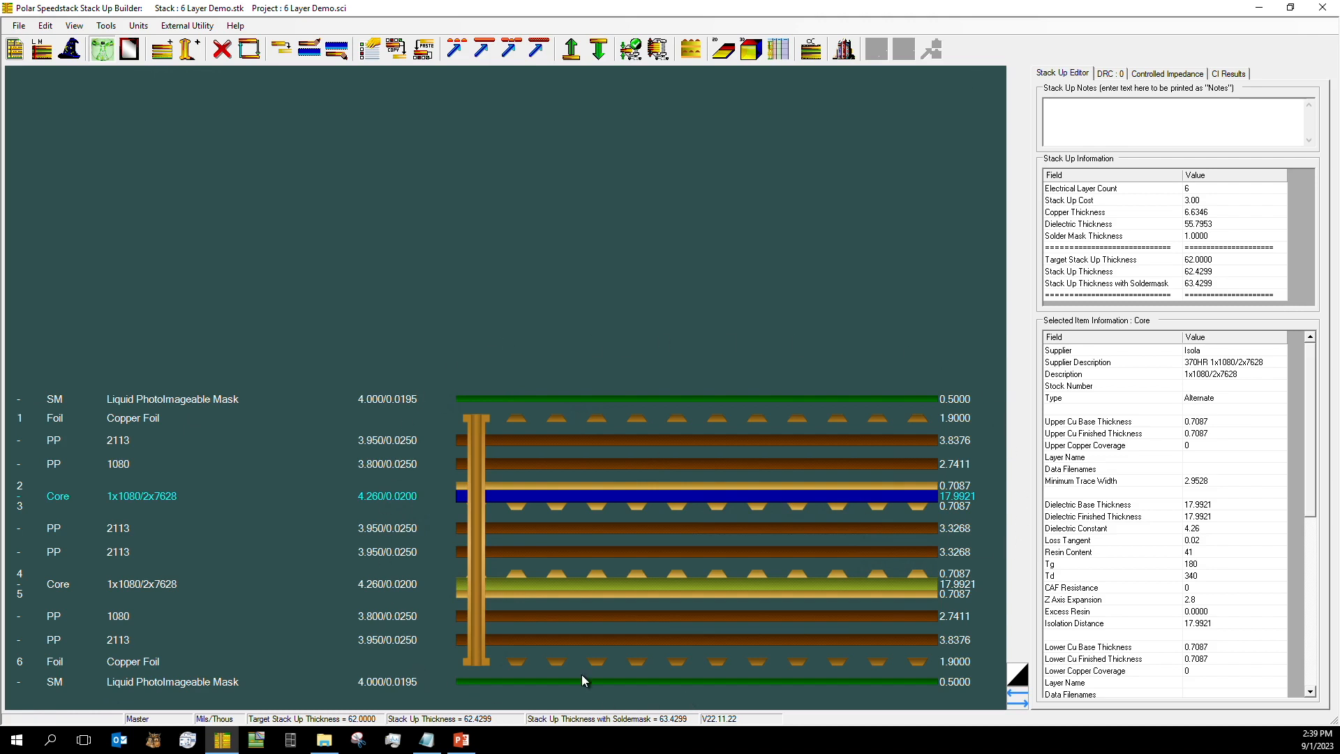
Inspect the copper layers one by one from layer 6 up to layer 1, leaving the layer 1 foil selected
{"action": "left_click", "coordinate": [564, 663]}
{"action": "left_click", "coordinate": [547, 595]}
{"action": "left_click", "coordinate": [560, 574]}
{"action": "left_click", "coordinate": [555, 505]}
{"action": "left_click", "coordinate": [539, 485]}
{"action": "left_click", "coordinate": [546, 421]}
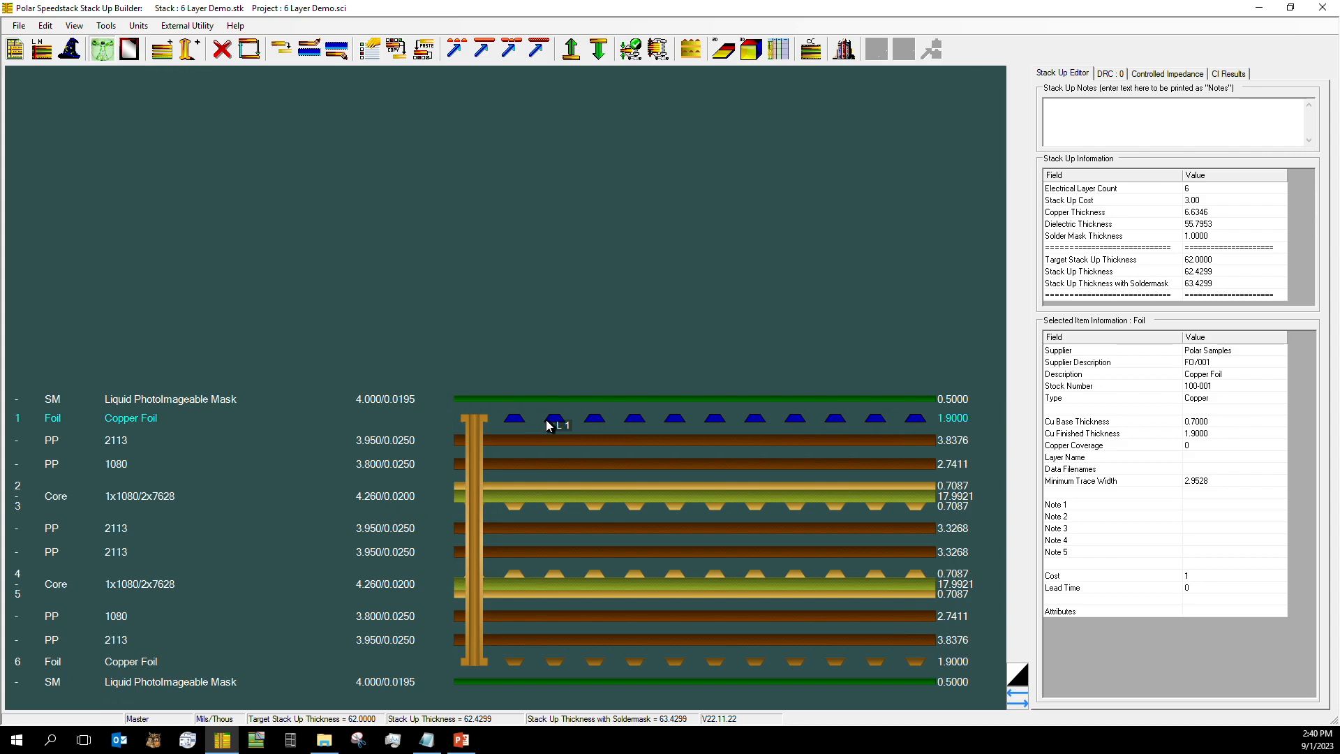
Check the impedance requirements in Notepad and add a 50 ohm single-trace Coated Microstrip 2B structure with 10% tolerance to layer 1
{"action": "left_click", "coordinate": [426, 740]}
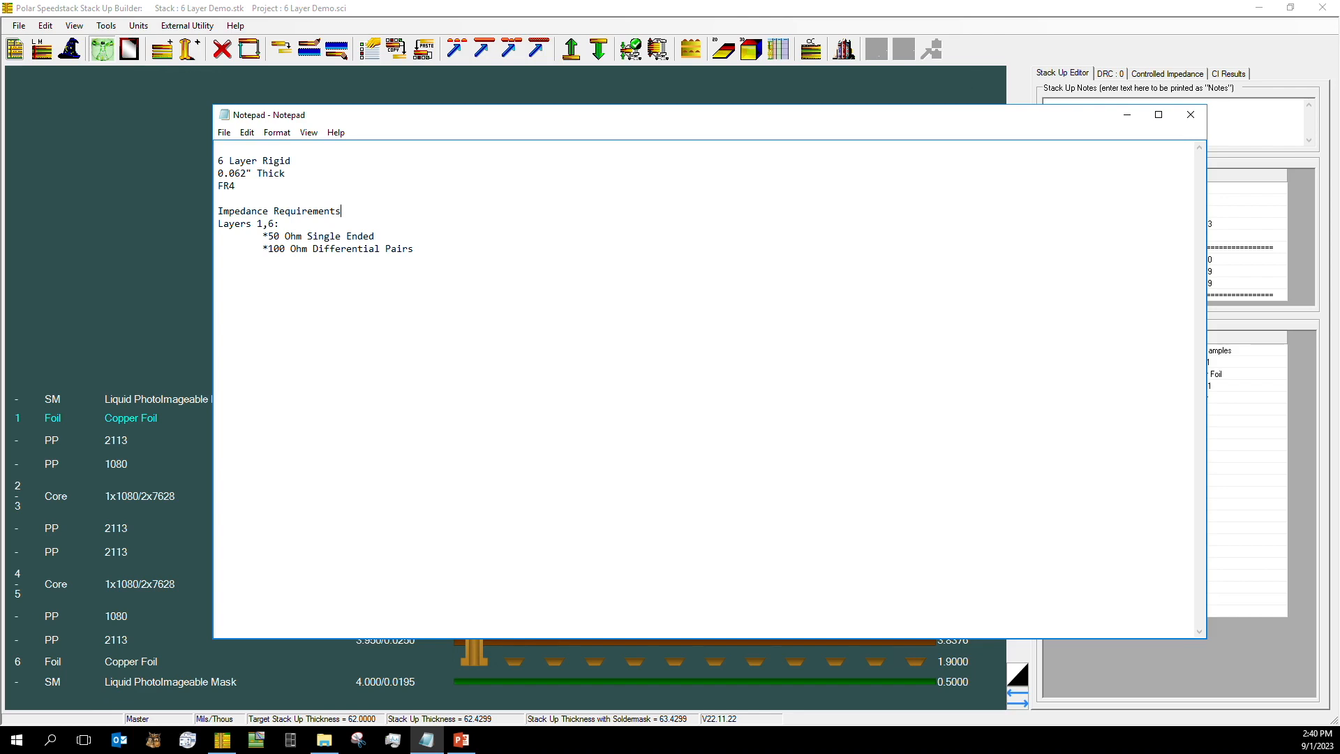
{"action": "left_click", "coordinate": [1126, 114]}
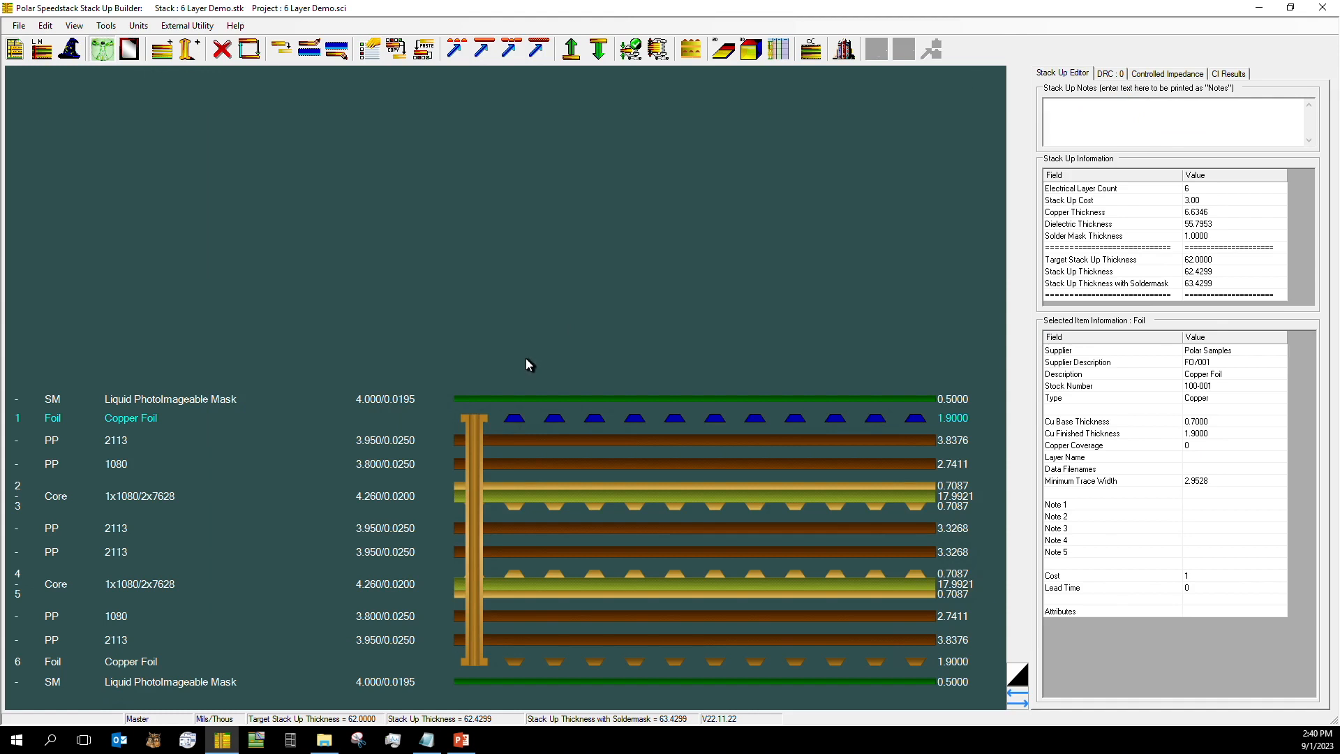
{"action": "left_click", "coordinate": [1167, 73]}
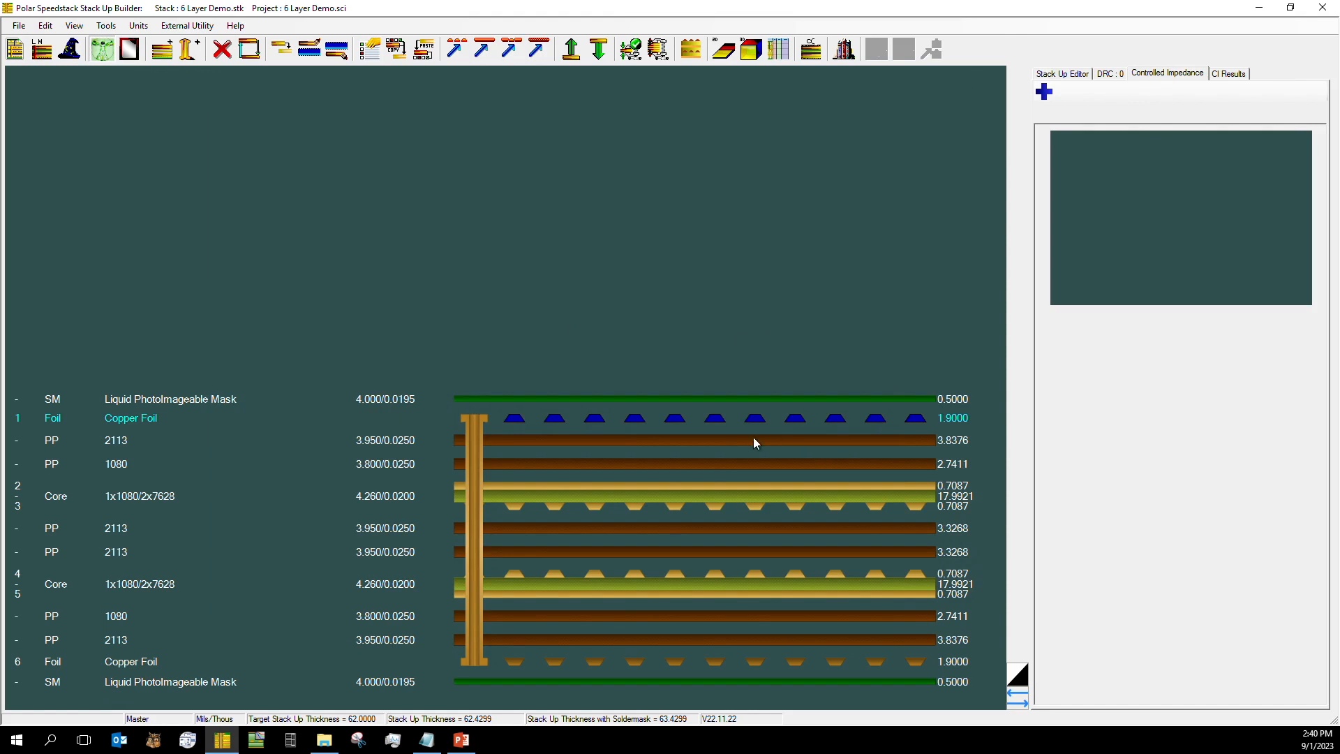
{"action": "left_click", "coordinate": [1044, 92]}
{"action": "left_click", "coordinate": [562, 286]}
{"action": "left_click", "coordinate": [569, 267]}
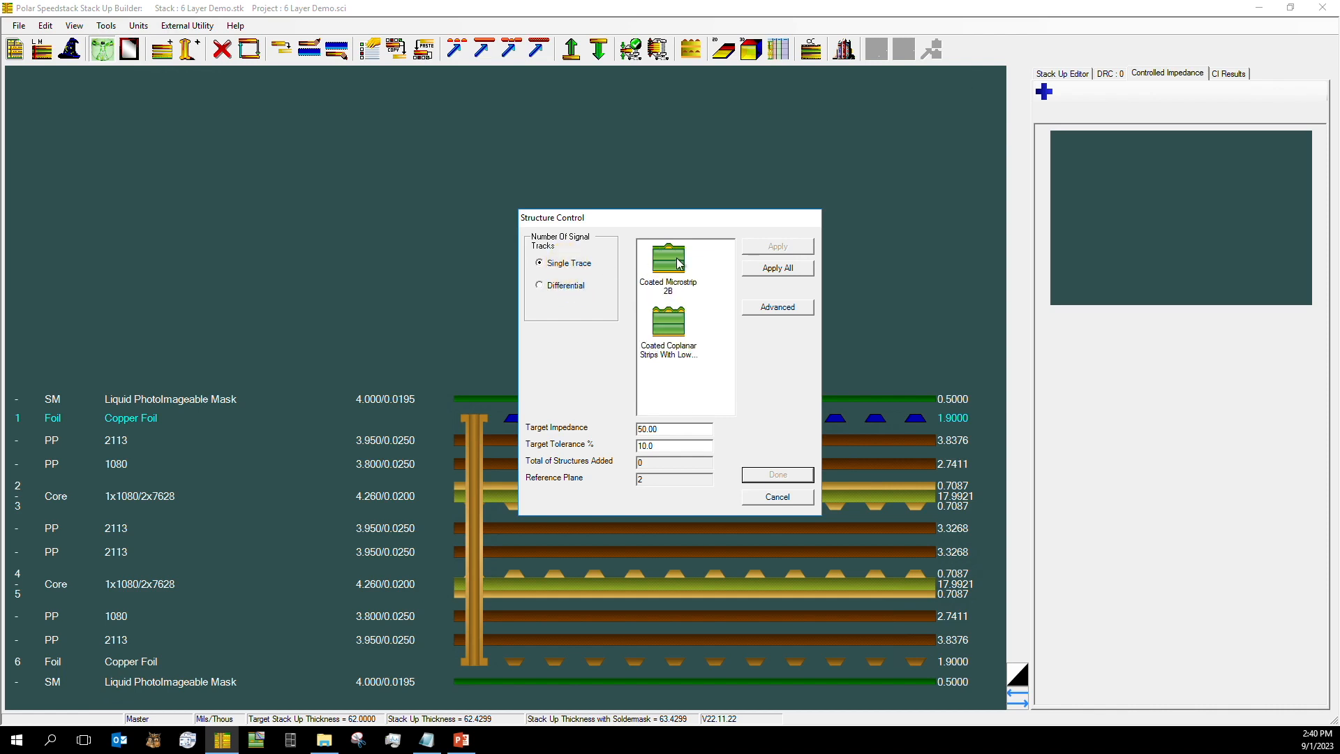
{"action": "left_click", "coordinate": [669, 260]}
{"action": "left_click", "coordinate": [698, 428]}
{"action": "left_click", "coordinate": [779, 248]}
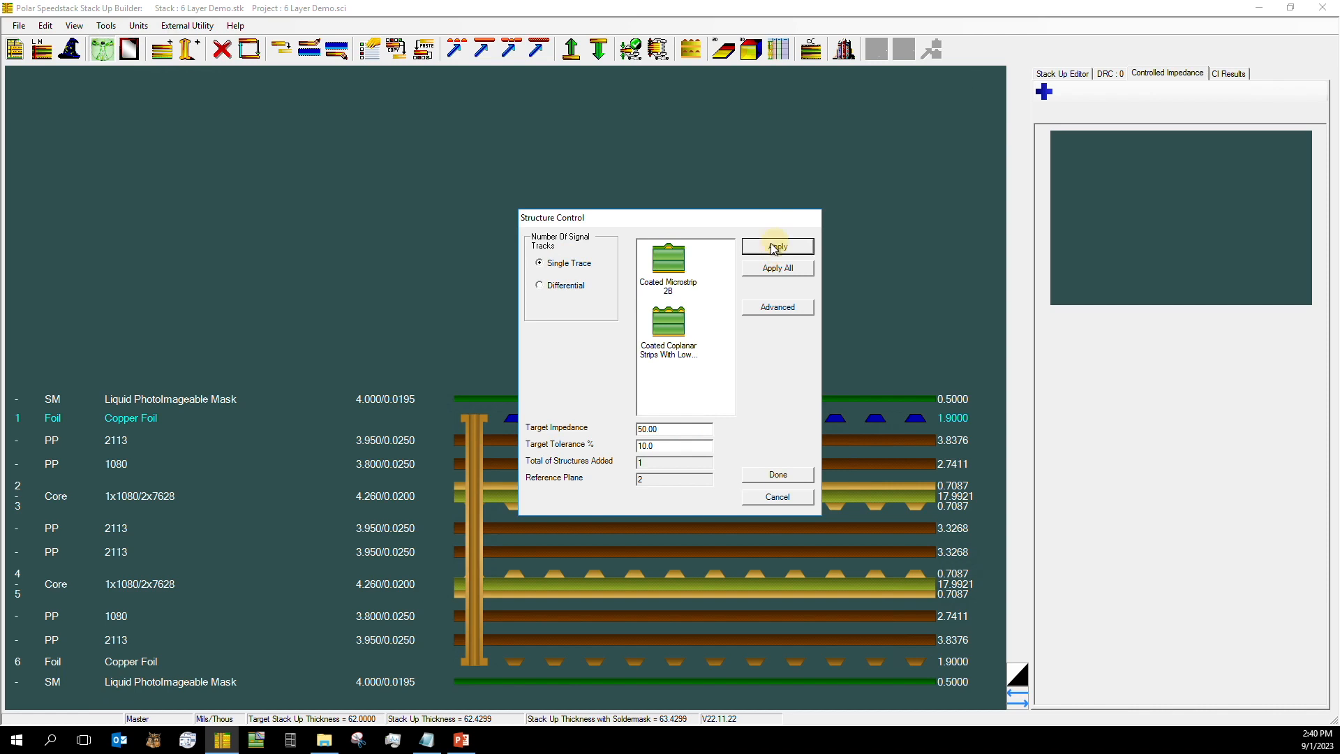
Add a 100 ohm differential Edge Coupled Coated Microstrip 2B structure to layer 1 and finish adding structures
{"action": "left_click", "coordinate": [541, 288]}
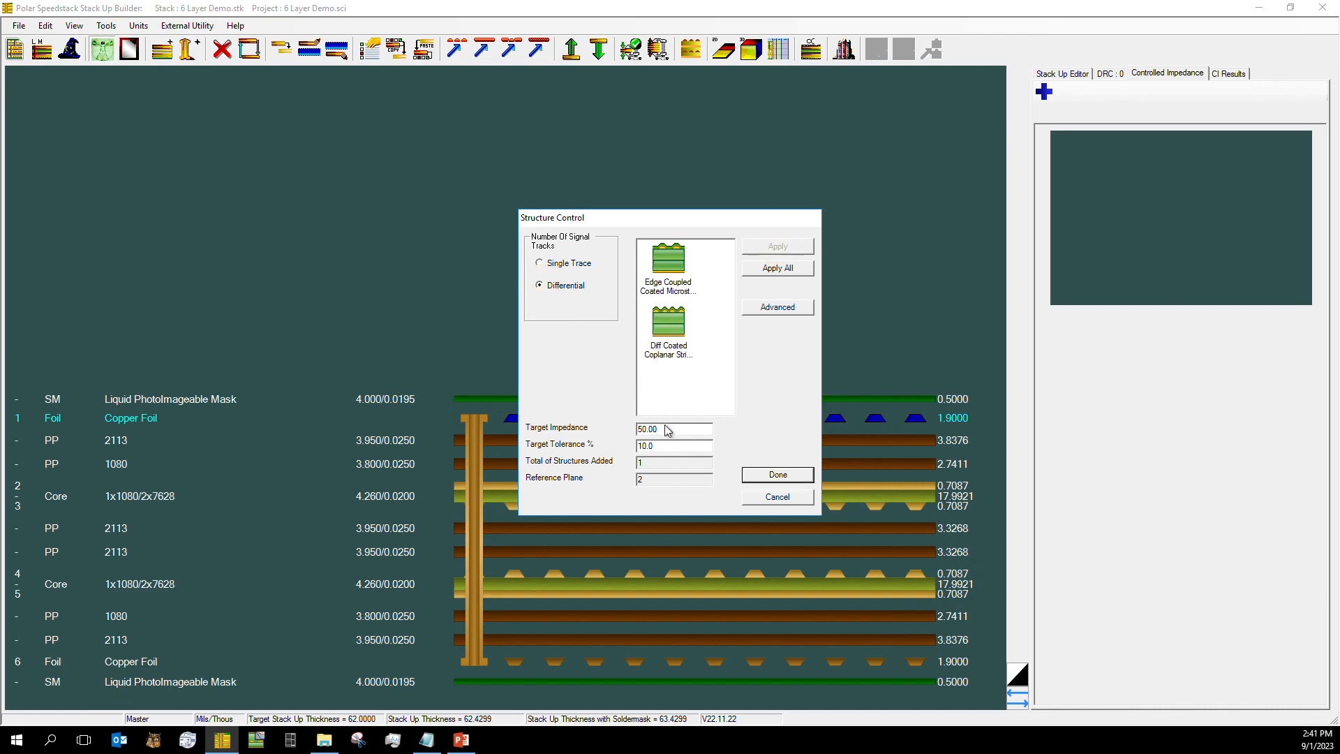
{"action": "key", "text": "BackSpace"}
{"action": "key", "text": "BackSpace"}
{"action": "key", "text": "BackSpace"}
{"action": "key", "text": "BackSpace"}
{"action": "key", "text": "BackSpace"}
{"action": "type", "text": "100"}
{"action": "left_click", "coordinate": [662, 259]}
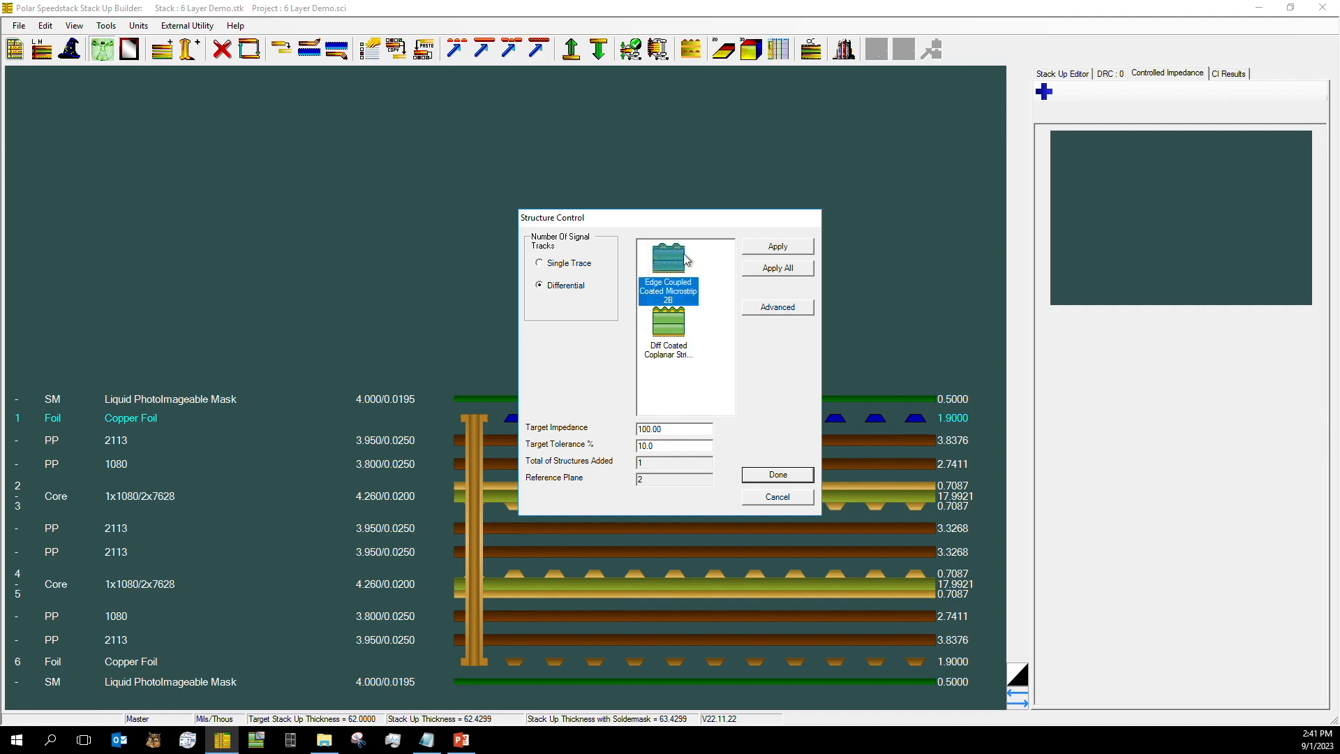
{"action": "left_click", "coordinate": [771, 251]}
{"action": "left_click", "coordinate": [762, 476]}
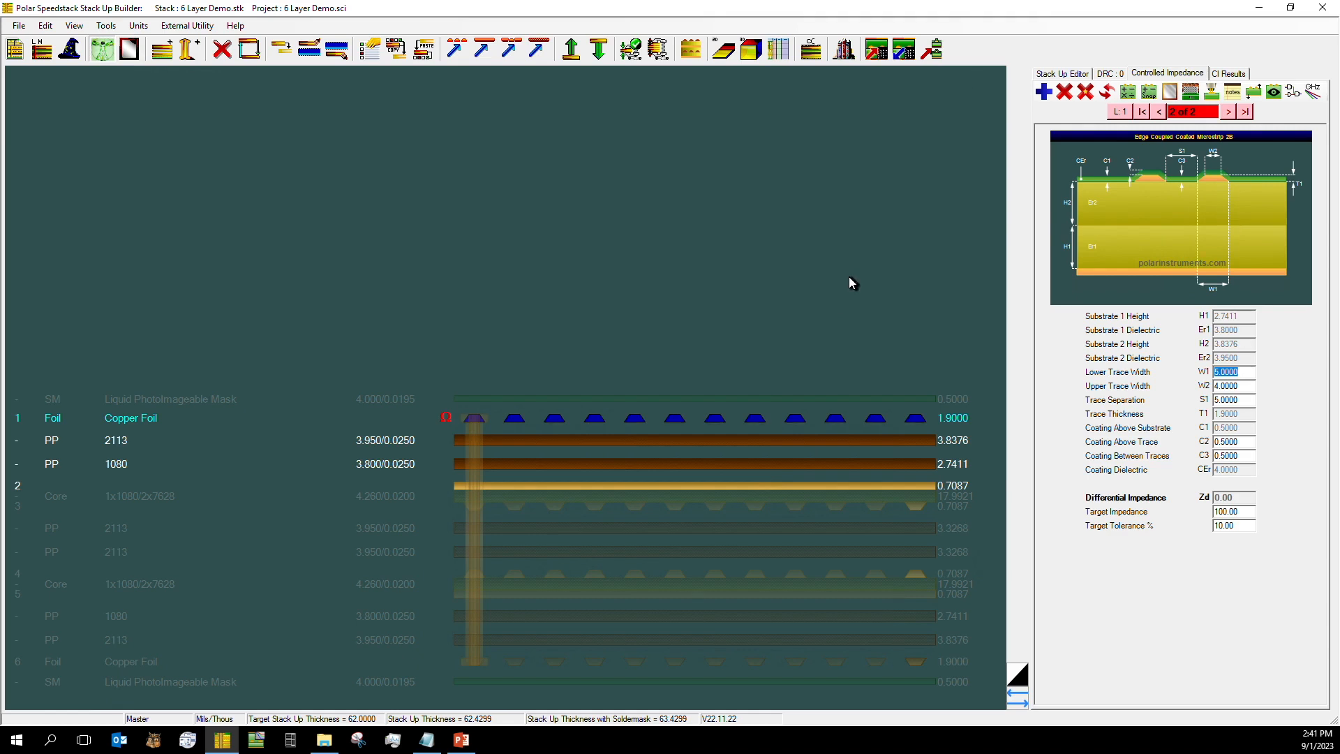
Bring up the single-trace Coated Microstrip 2B structure on layer 1 and calculate its impedance
{"action": "left_click", "coordinate": [1156, 113]}
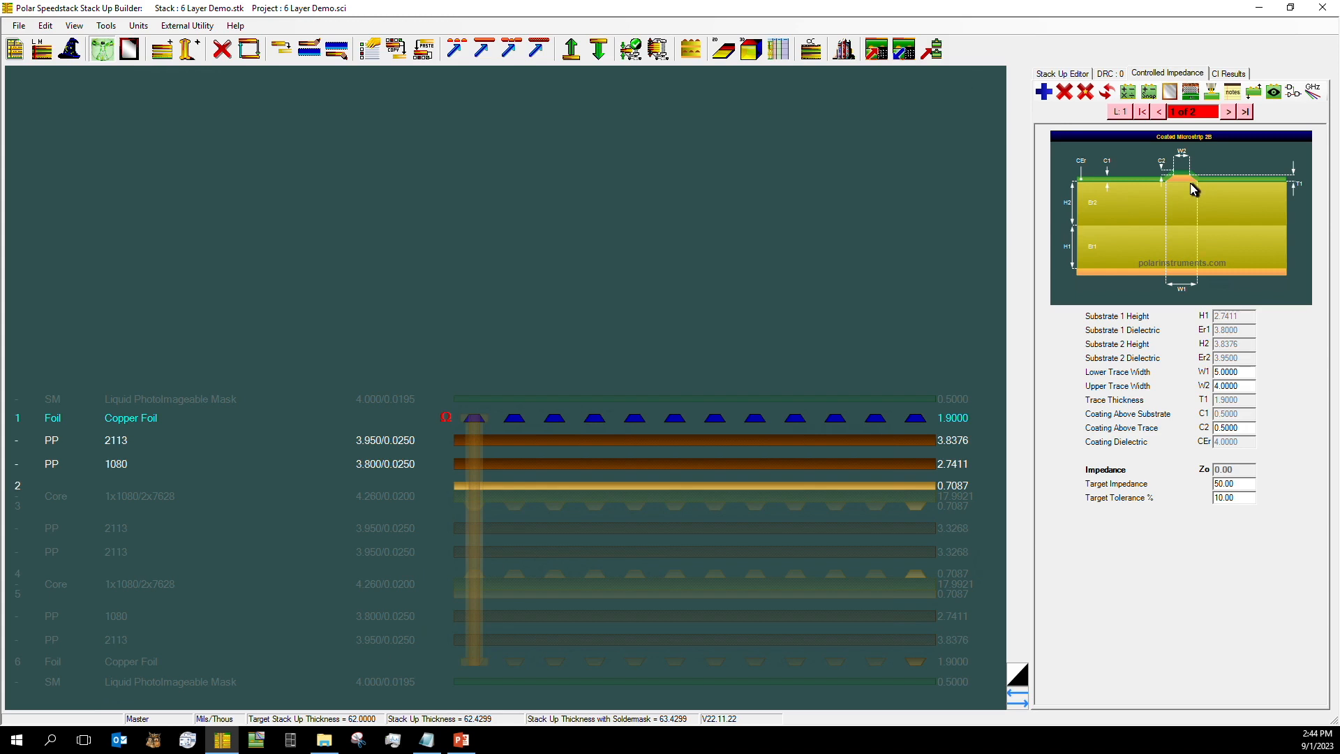
{"action": "left_click", "coordinate": [1241, 372]}
{"action": "left_click", "coordinate": [1254, 372]}
{"action": "left_click", "coordinate": [1242, 385]}
{"action": "left_click", "coordinate": [1128, 92]}
Set the microstrip's lower trace width to 20 mils and upper trace width to 19 mils, and recalculate the impedance
{"action": "left_click", "coordinate": [1232, 372]}
{"action": "type", "text": "20"}
{"action": "key", "text": "Tab"}
{"action": "type", "text": "19"}
{"action": "left_click", "coordinate": [1127, 101]}
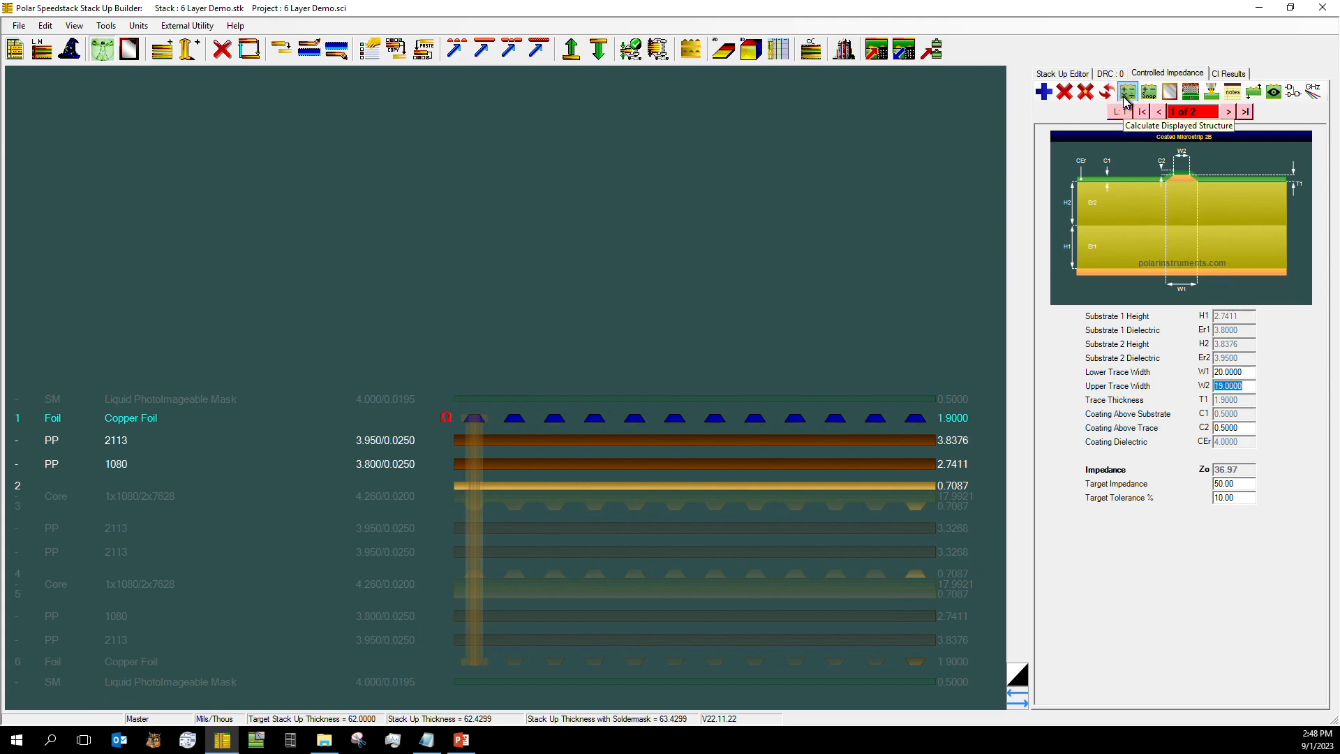
Change the microstrip's lower and upper trace widths to 15 and 14 mils and recalculate the impedance
{"action": "double_click", "coordinate": [1228, 372]}
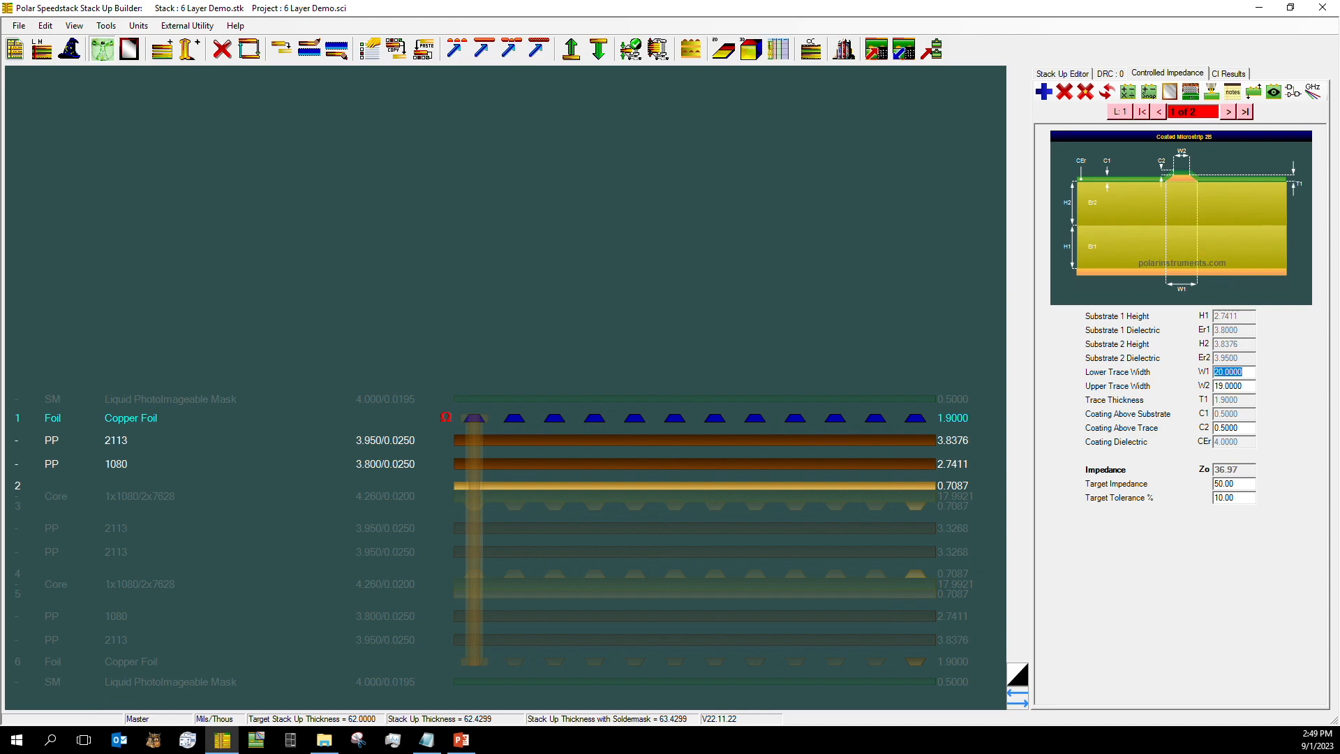
{"action": "type", "text": "15"}
{"action": "key", "text": "Tab"}
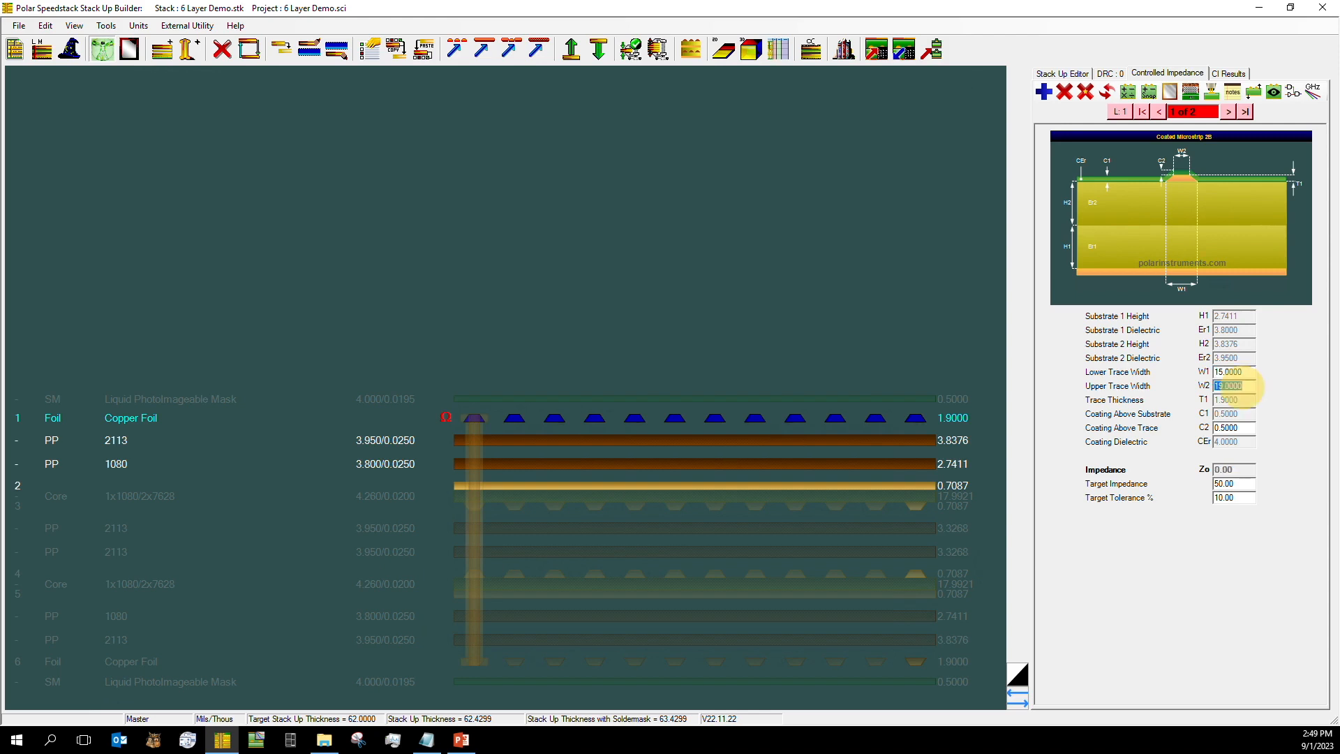
{"action": "type", "text": "14"}
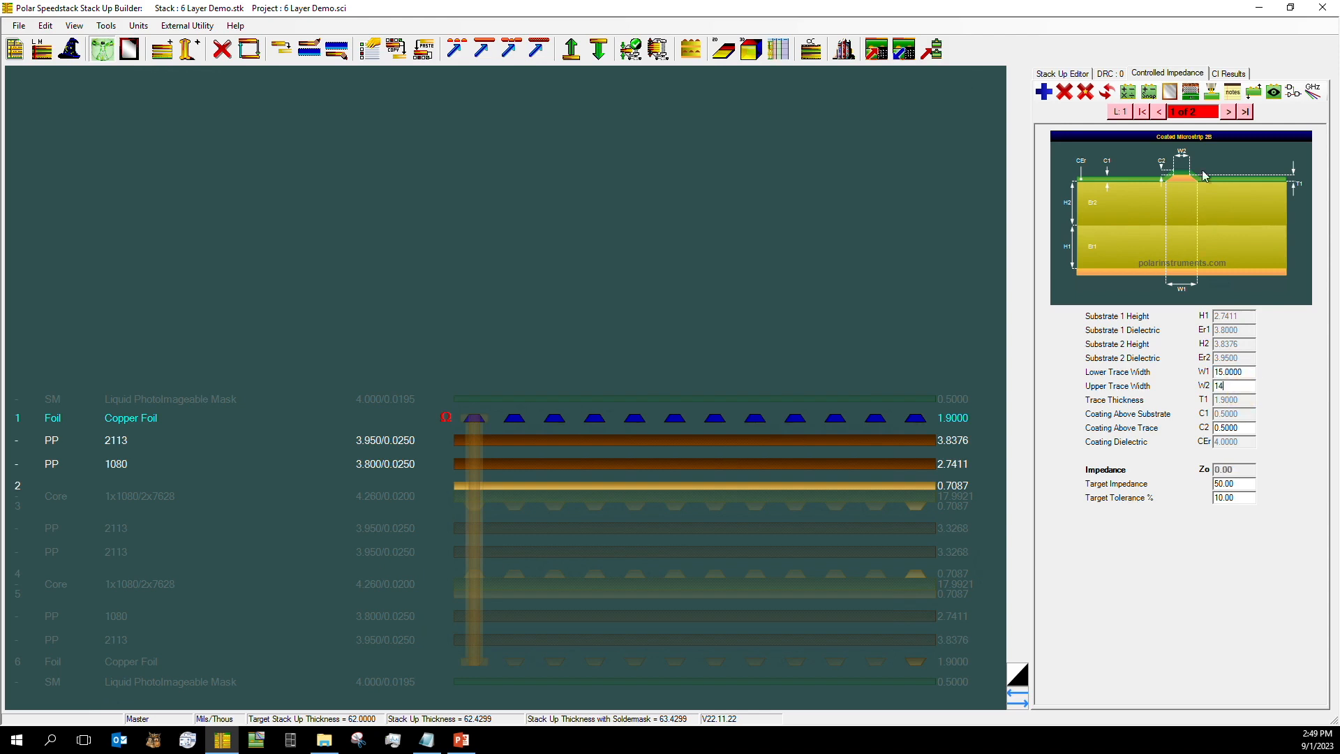
{"action": "left_click", "coordinate": [1128, 93]}
Goal-seek the microstrip on W1/W2 only, and round the lower and upper trace widths to 12 and 11 mils with a recalculation
{"action": "left_click", "coordinate": [1188, 98]}
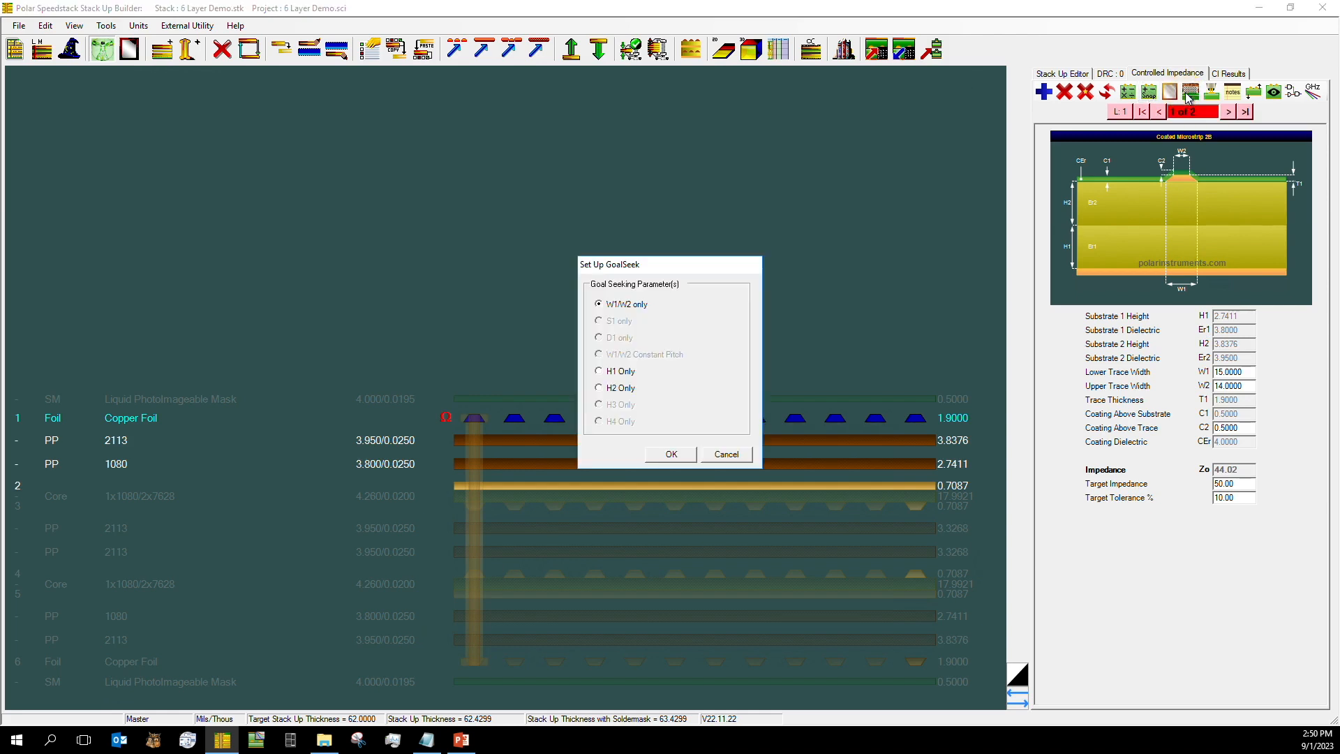
{"action": "left_click", "coordinate": [680, 455]}
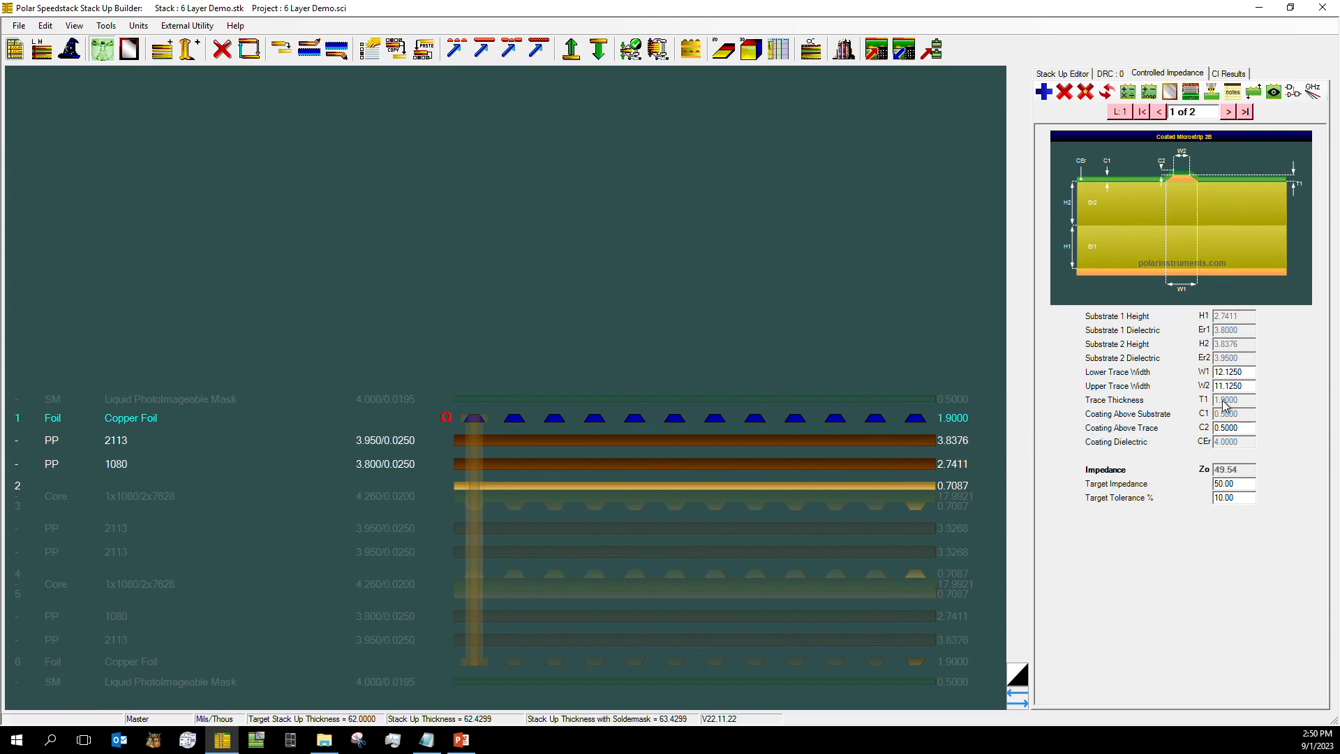
{"action": "double_click", "coordinate": [1239, 372]}
{"action": "type", "text": "12"}
{"action": "left_click", "coordinate": [1239, 385]}
{"action": "double_click", "coordinate": [1239, 385]}
{"action": "type", "text": "11"}
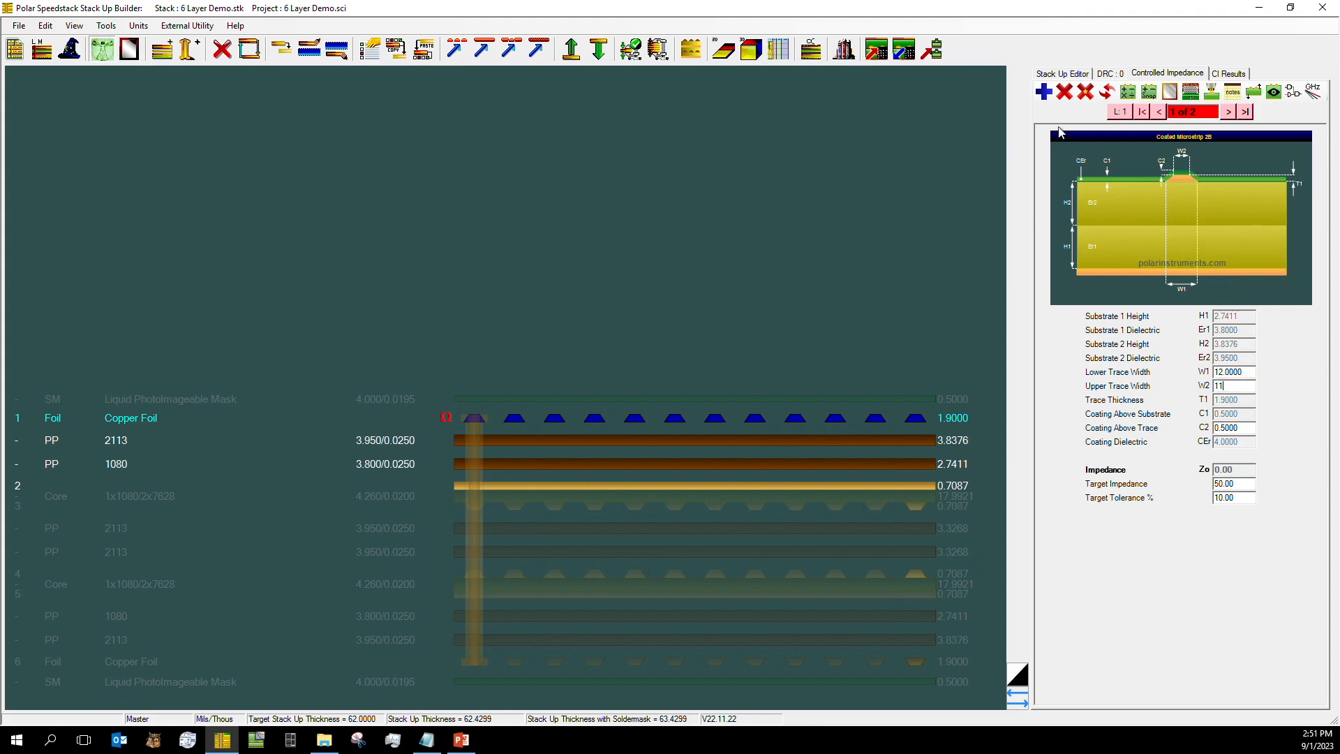
{"action": "left_click", "coordinate": [1129, 94]}
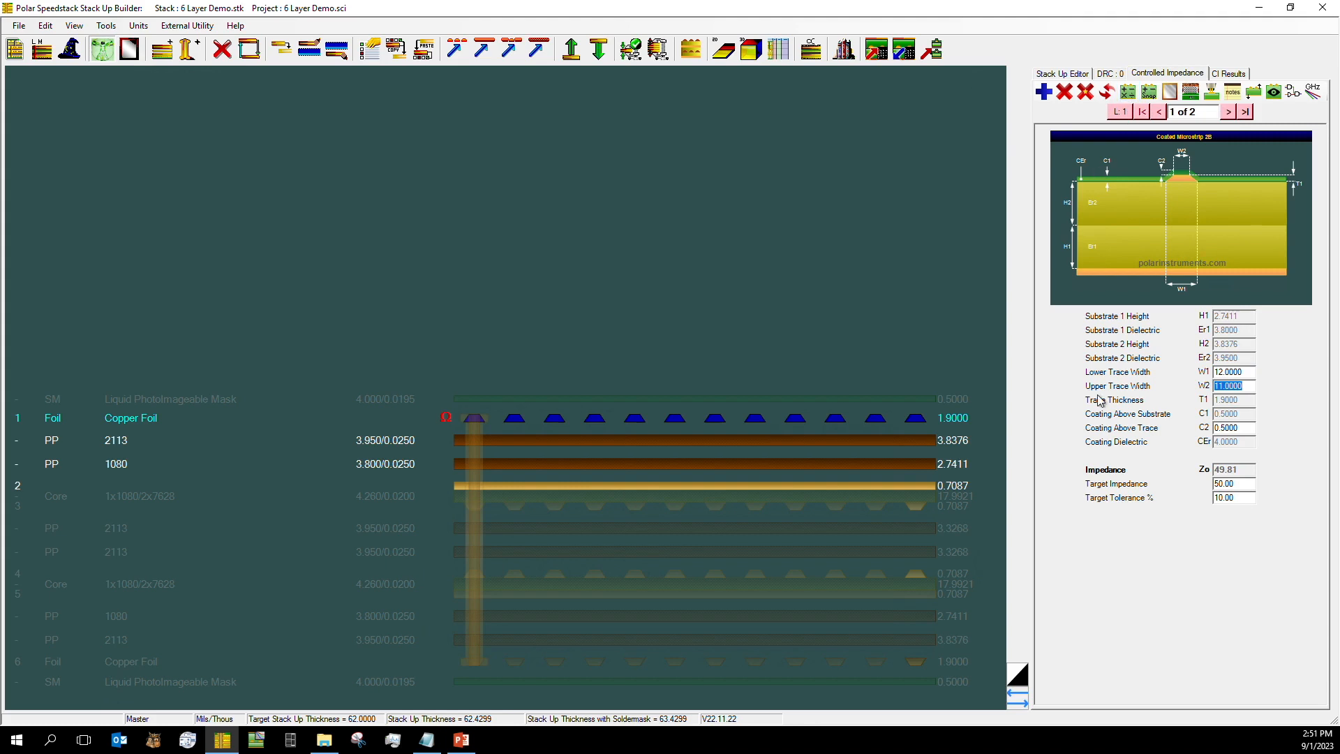
Set the microstrip's lower trace width to 12.2 mils and upper trace width to 11.2 mils, and recalculate the impedance
{"action": "left_click", "coordinate": [1226, 372]}
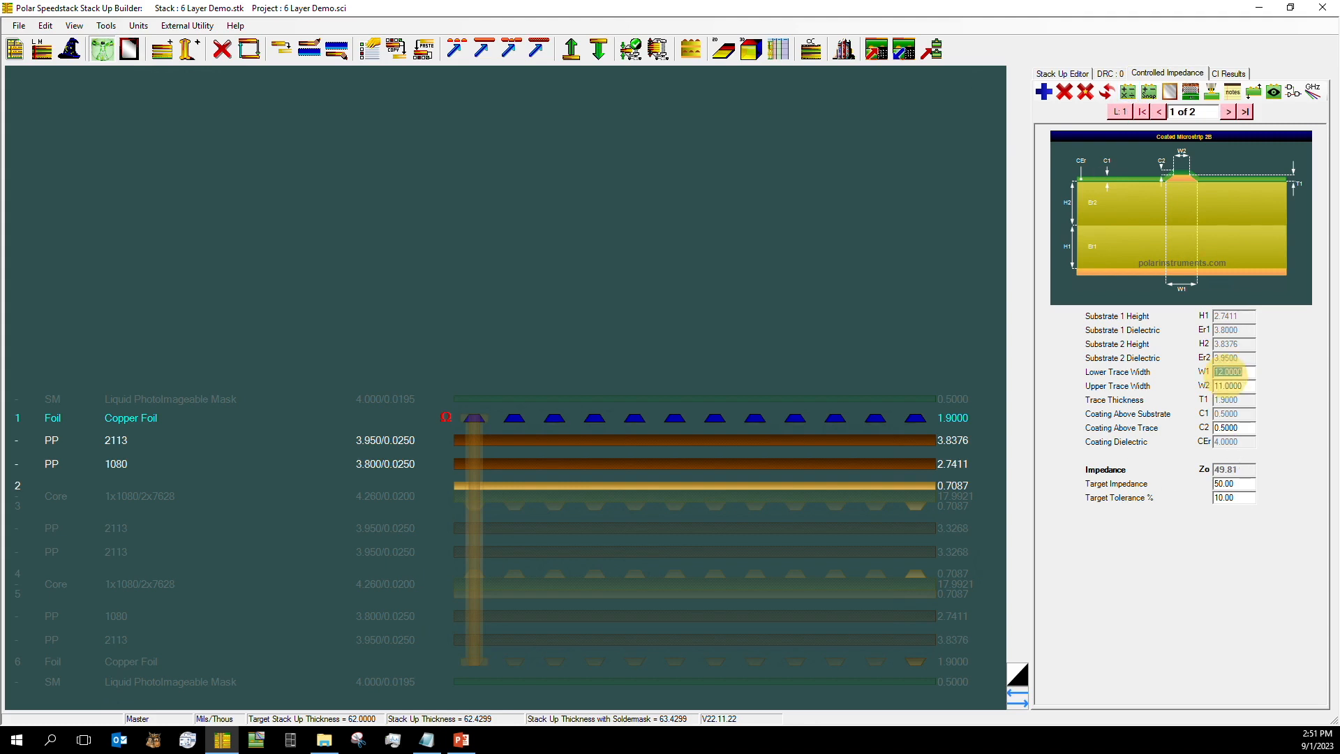
{"action": "double_click", "coordinate": [1227, 372]}
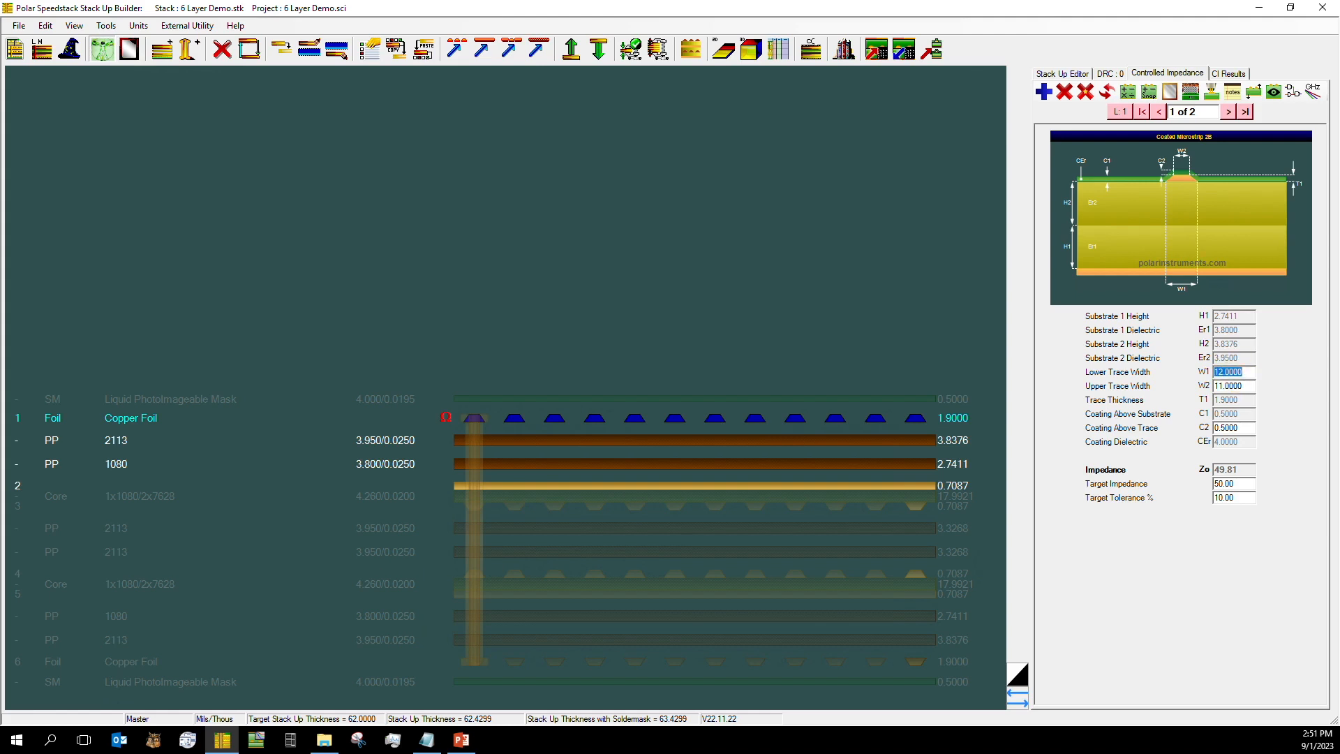
{"action": "type", "text": "12"}
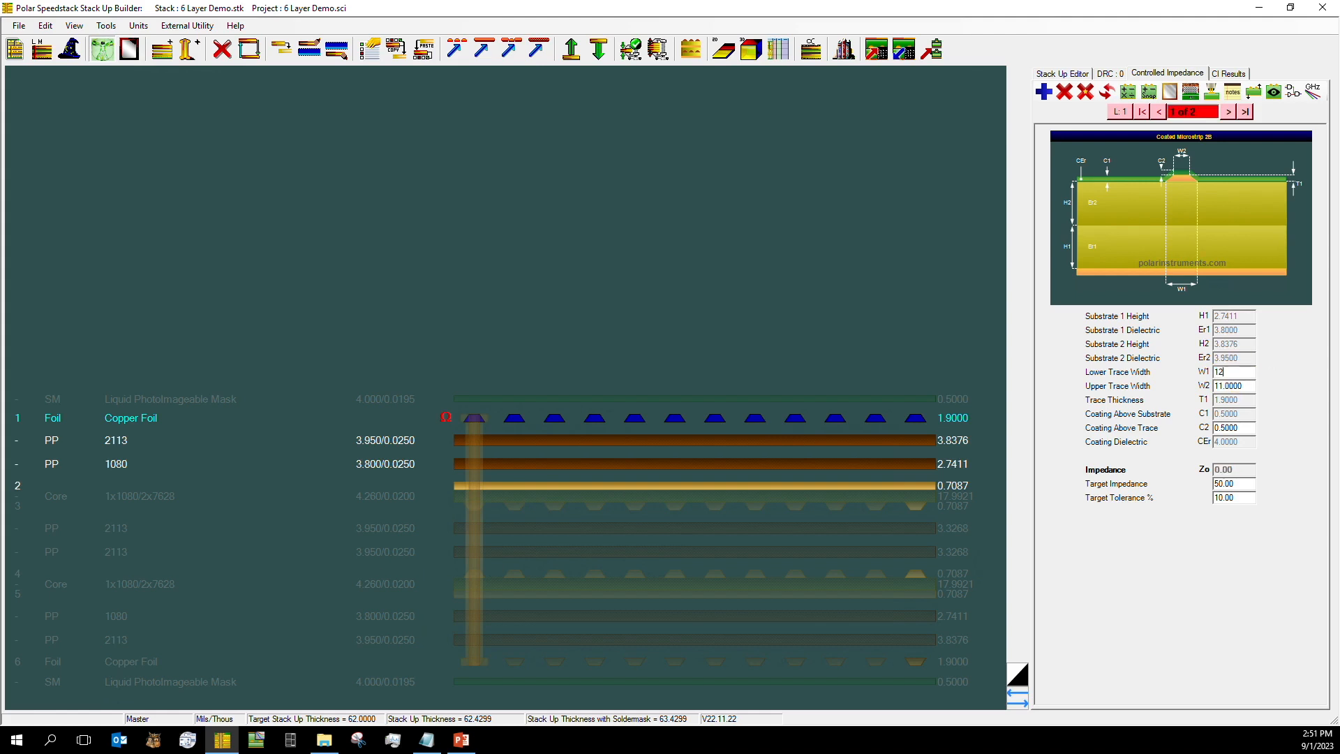
{"action": "type", "text": ".1"}
{"action": "key", "text": "BackSpace"}
{"action": "type", "text": "2"}
{"action": "key", "text": "Tab"}
{"action": "type", "text": "11.2"}
{"action": "left_click", "coordinate": [1125, 101]}
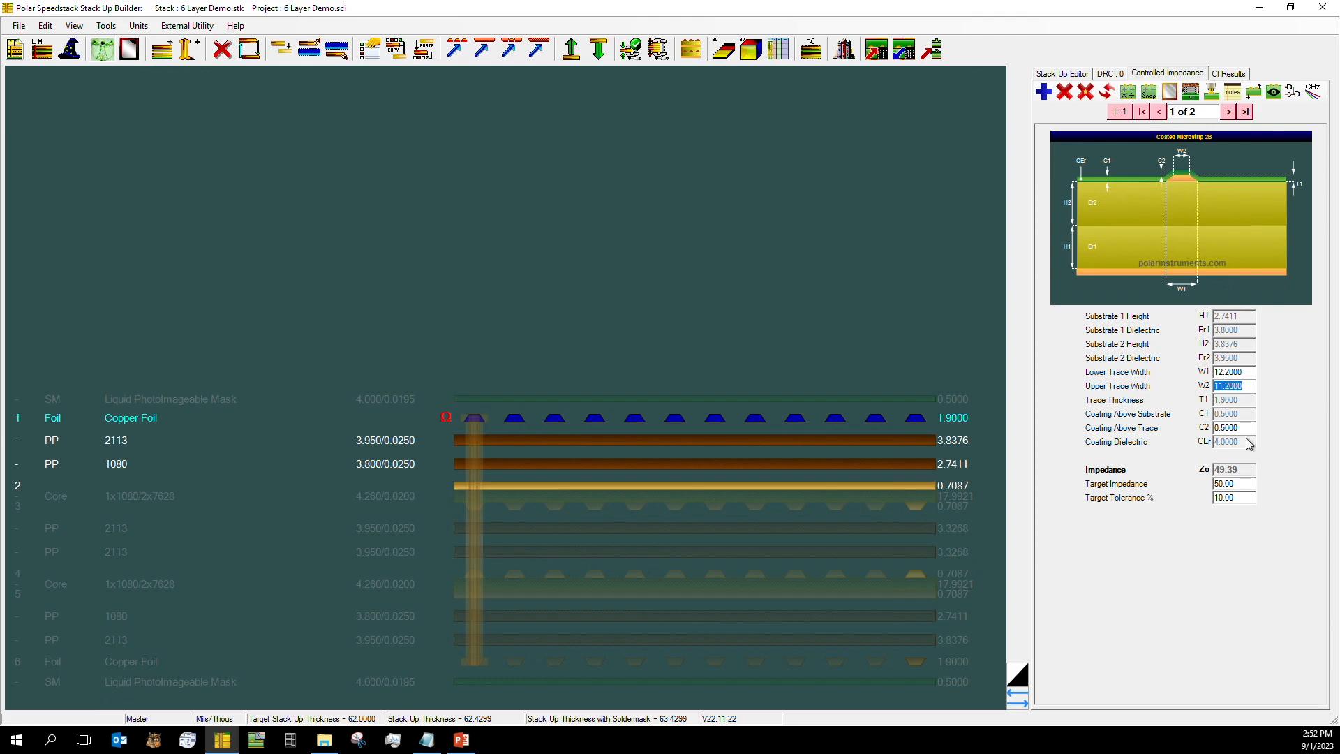
Check the target, actual impedance and error of the layer 1 structures, and return to the microstrip's parameters
{"action": "left_click", "coordinate": [1227, 77]}
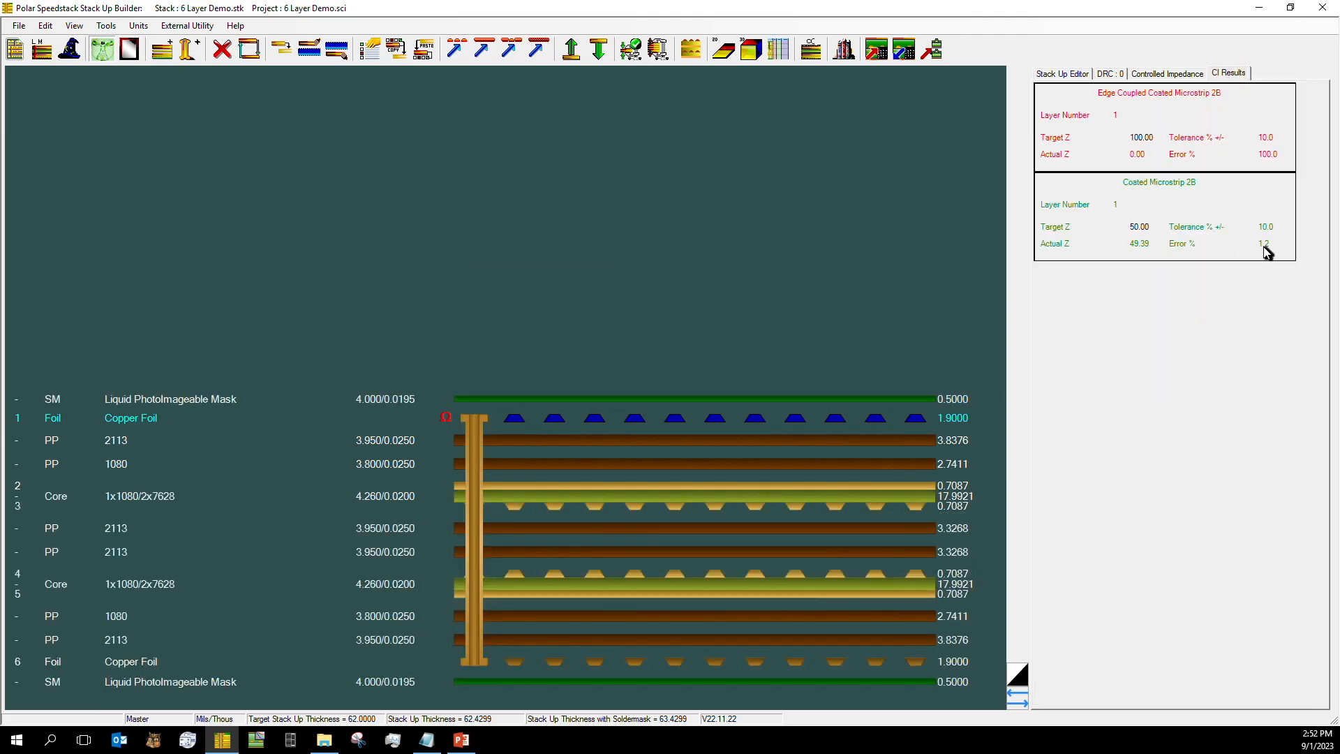
{"action": "left_click", "coordinate": [1072, 77]}
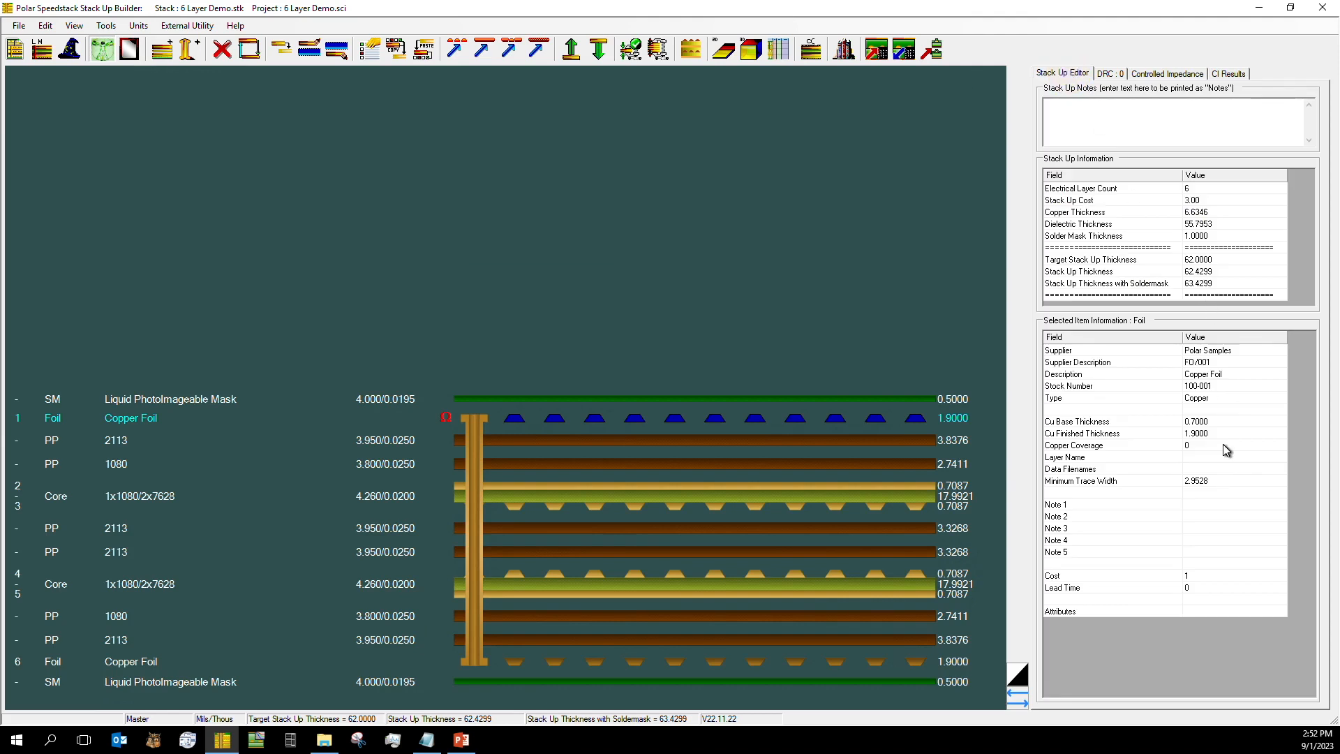
{"action": "left_click", "coordinate": [1153, 77]}
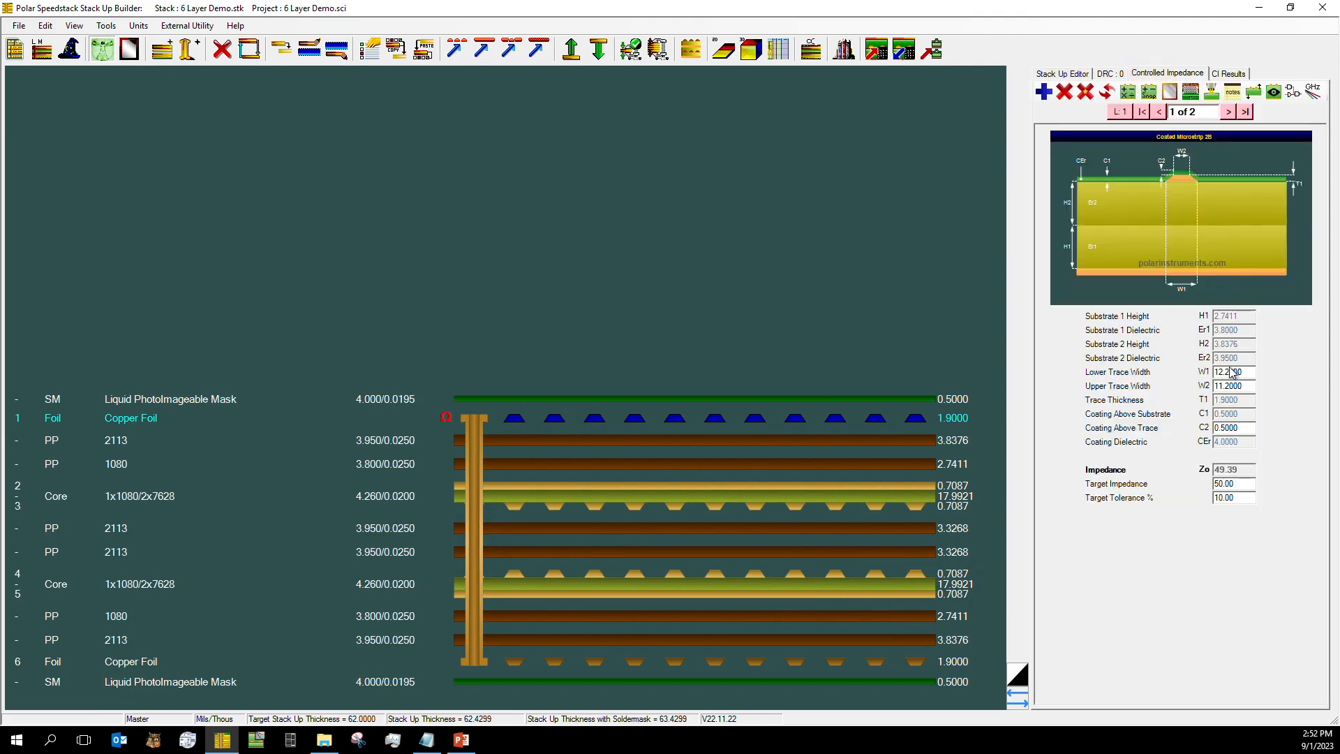
Set the microstrip's lower trace width to 12.1 mils and review its updated impedance error in the results
{"action": "double_click", "coordinate": [1234, 372]}
{"action": "type", "text": "12.1"}
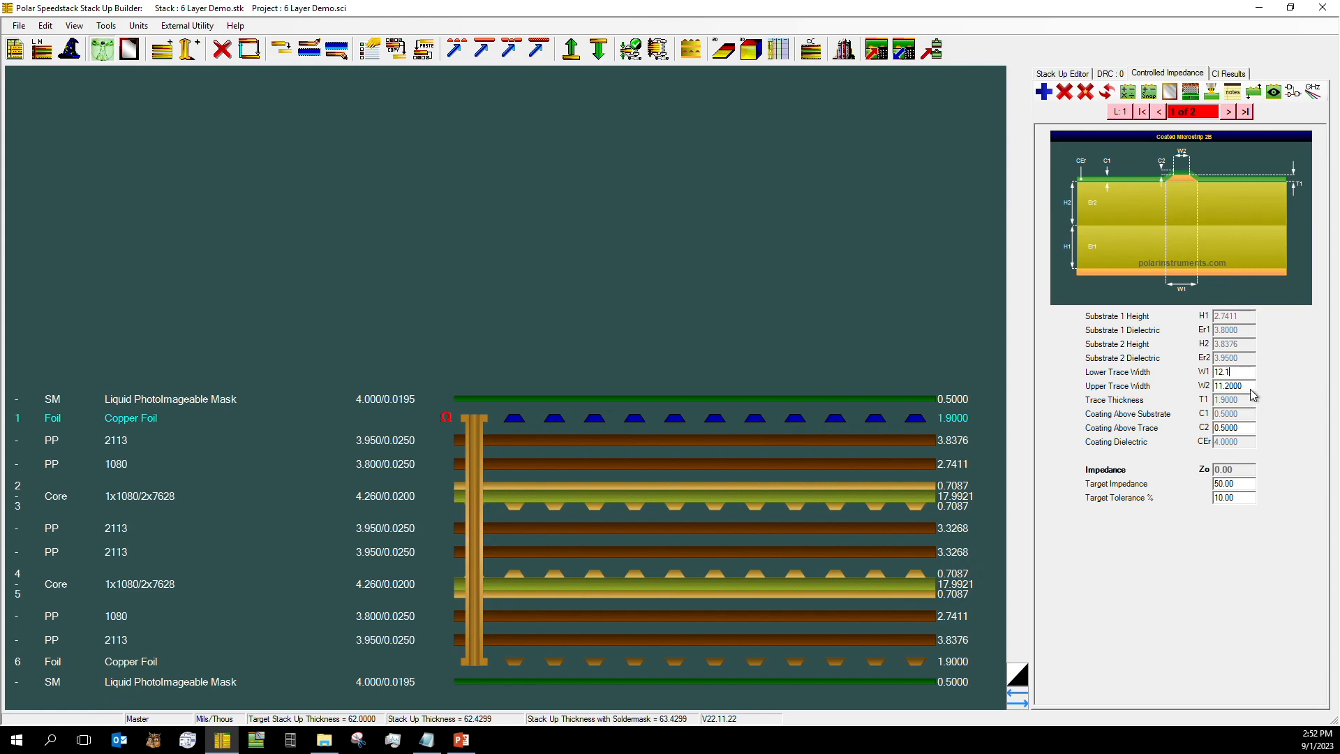
{"action": "key", "text": "Return"}
{"action": "left_click", "coordinate": [1229, 73]}
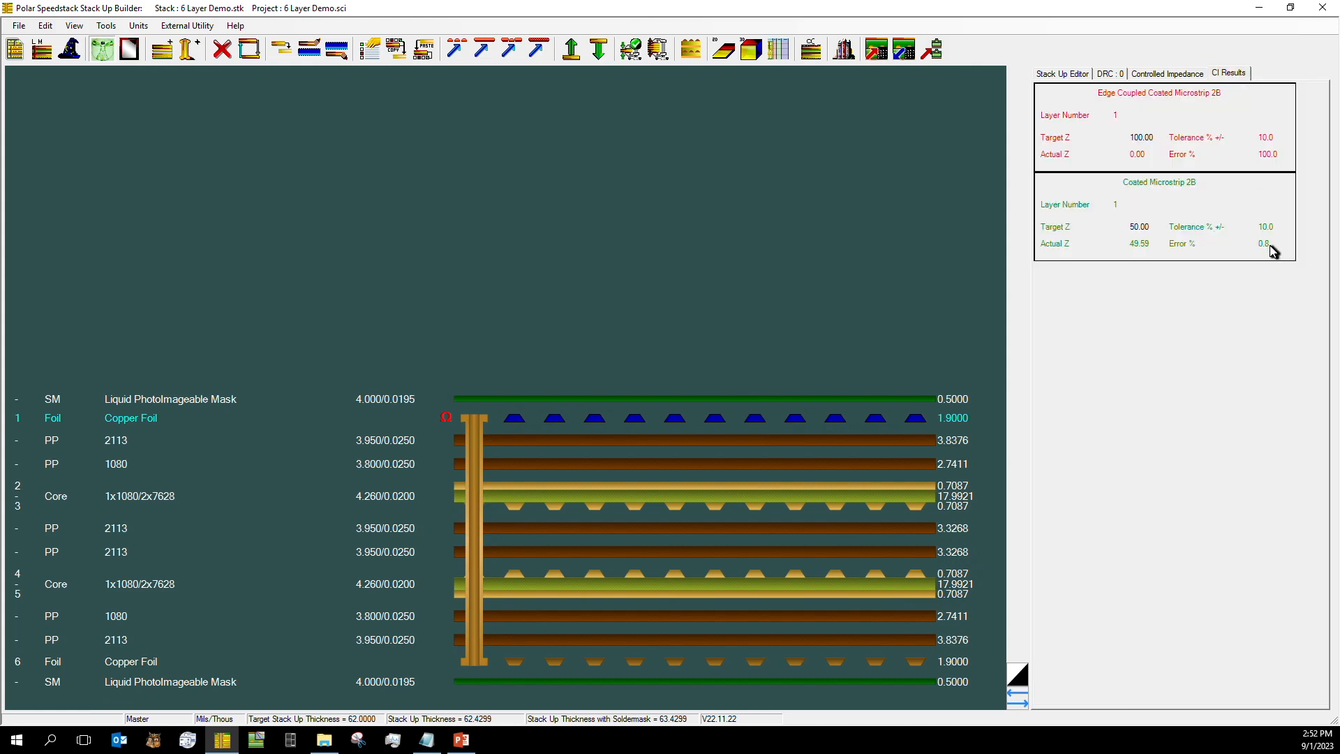
{"action": "left_click", "coordinate": [1068, 76]}
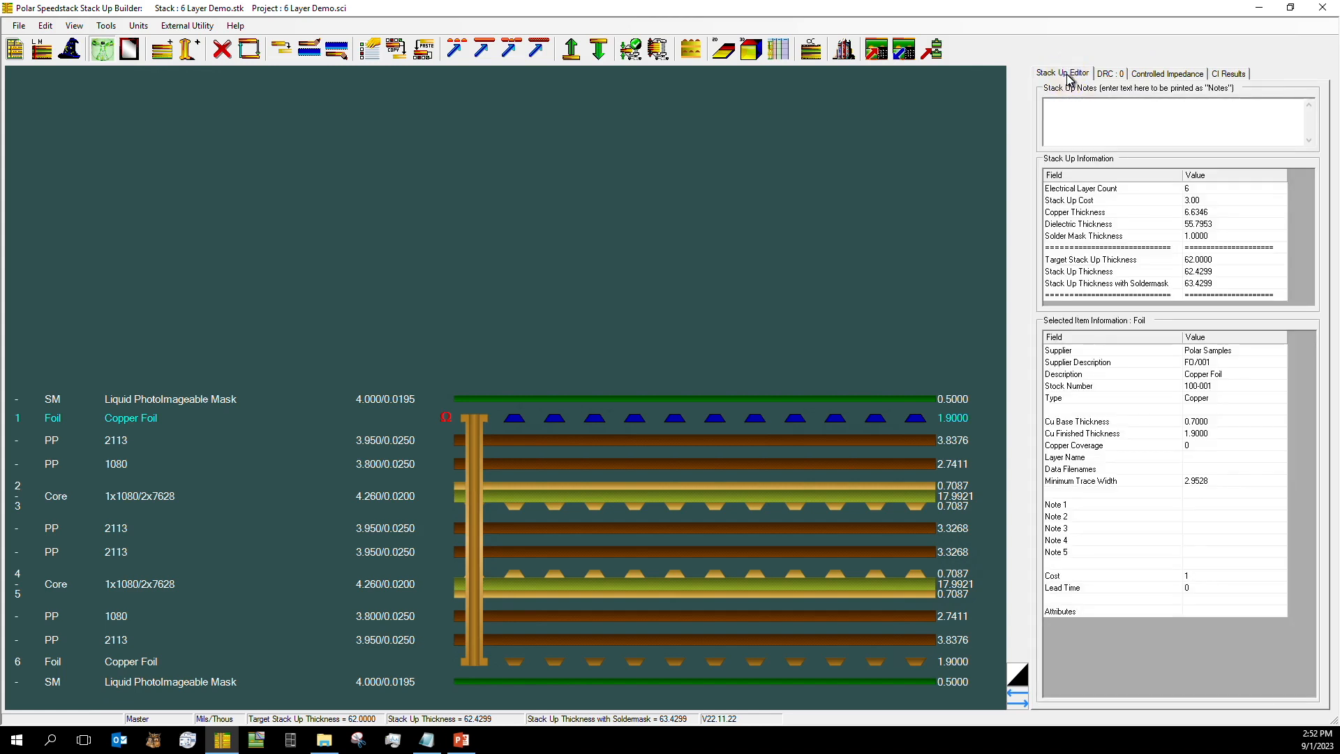
Review the layer 1 microstrip's controlled impedance parameters against the impedance requirements in the Notepad file
{"action": "left_click", "coordinate": [1160, 74]}
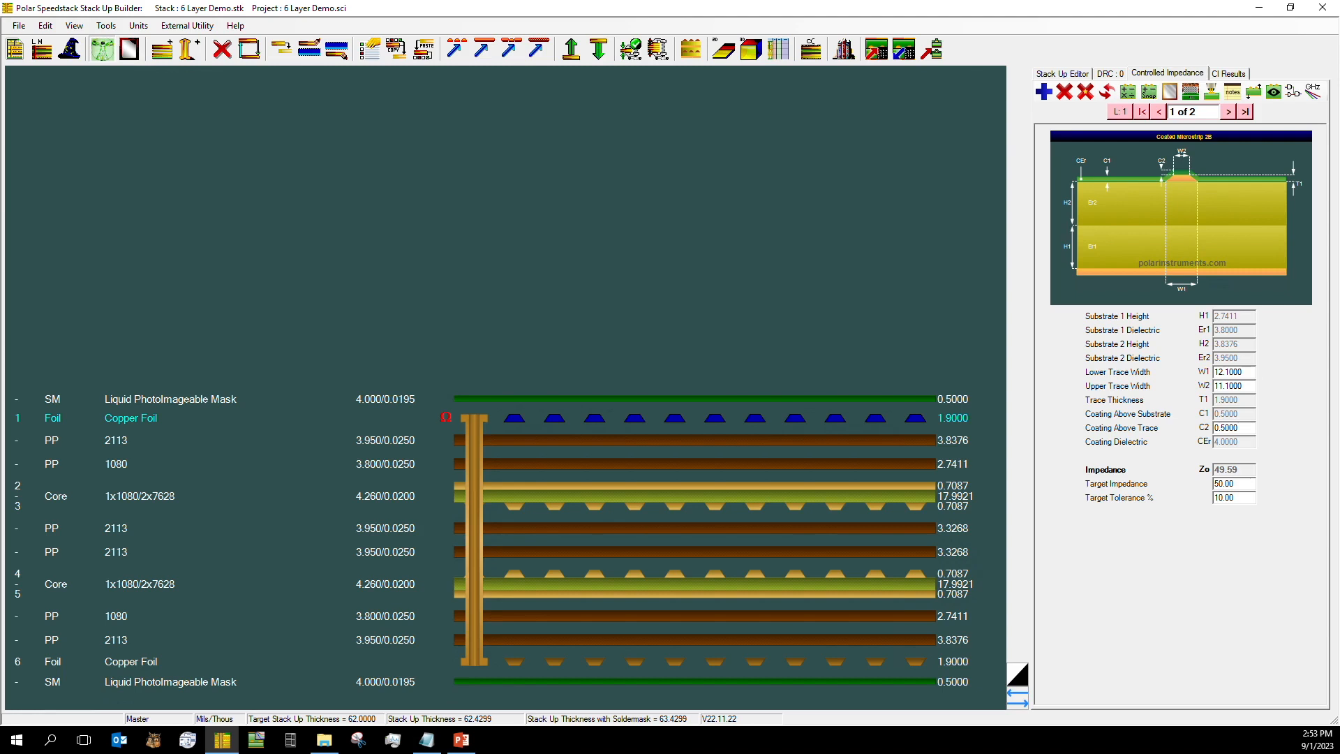
{"action": "left_click", "coordinate": [427, 740]}
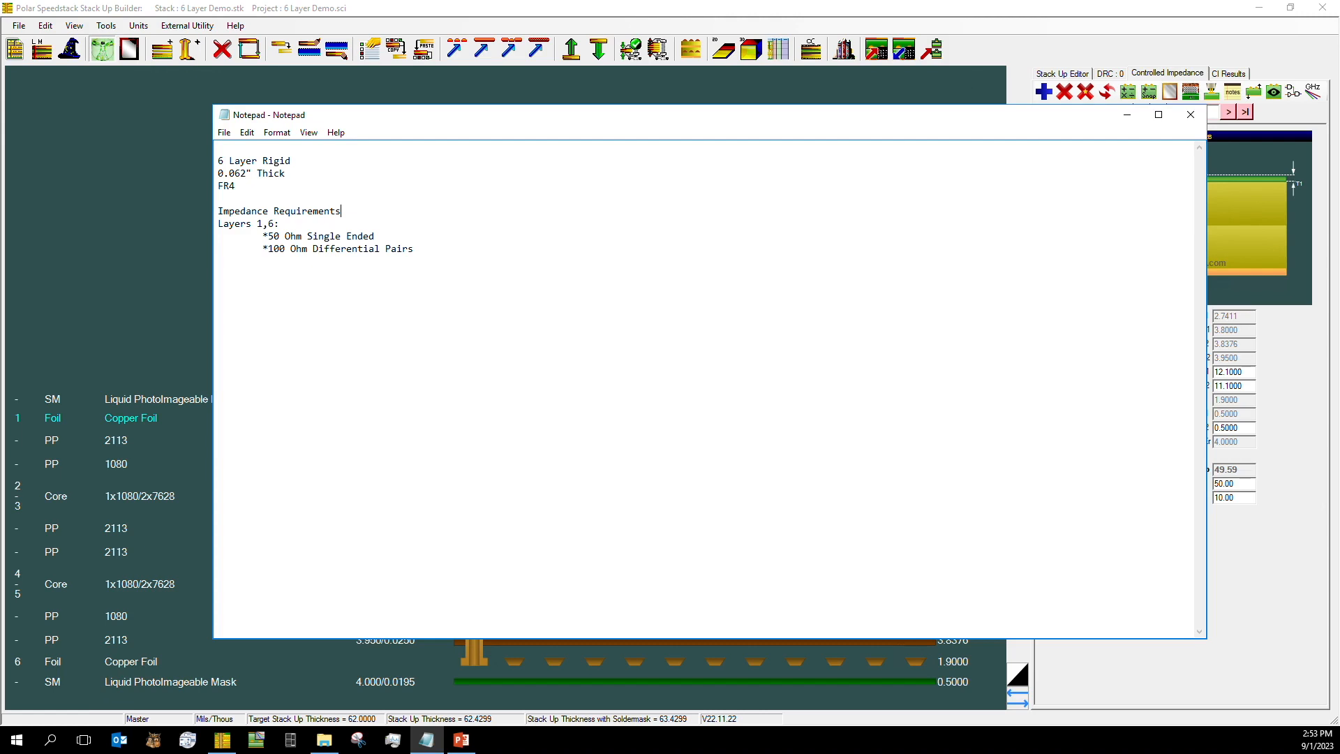
{"action": "left_click", "coordinate": [1127, 114]}
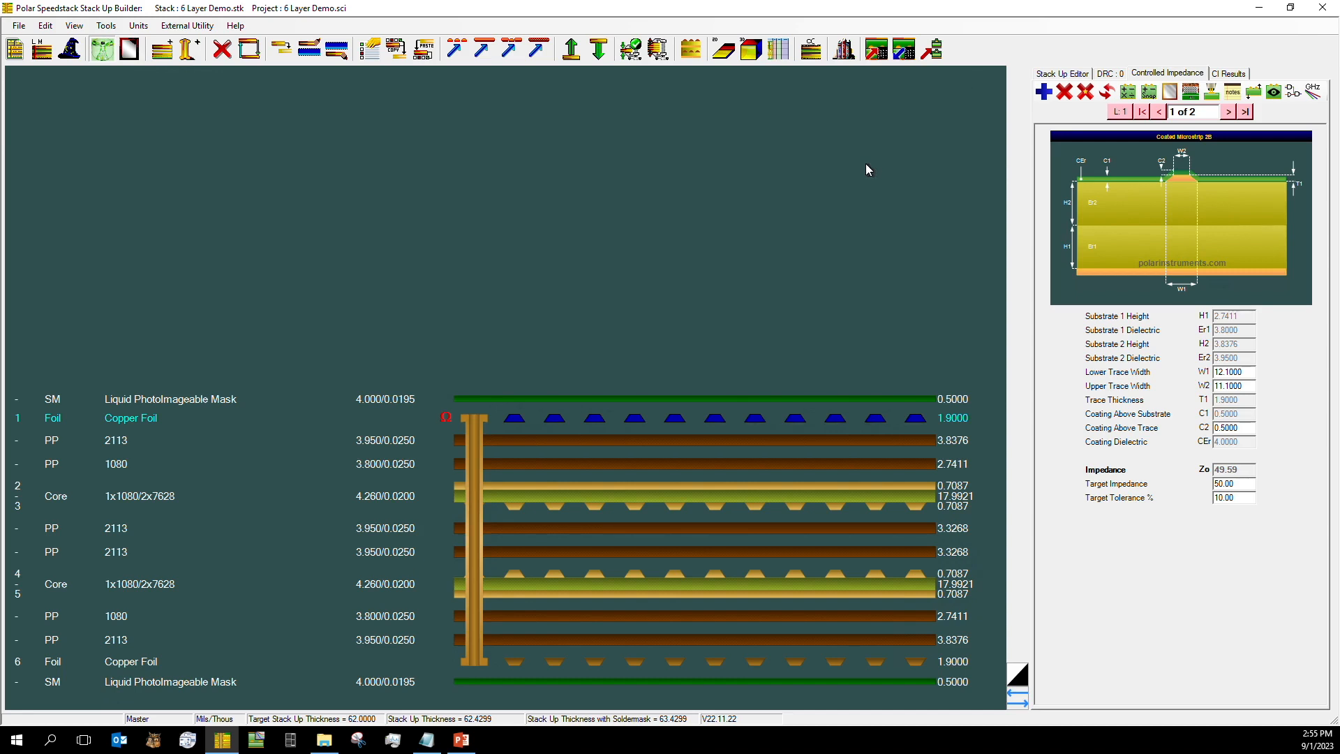
{"action": "left_click", "coordinate": [426, 740]}
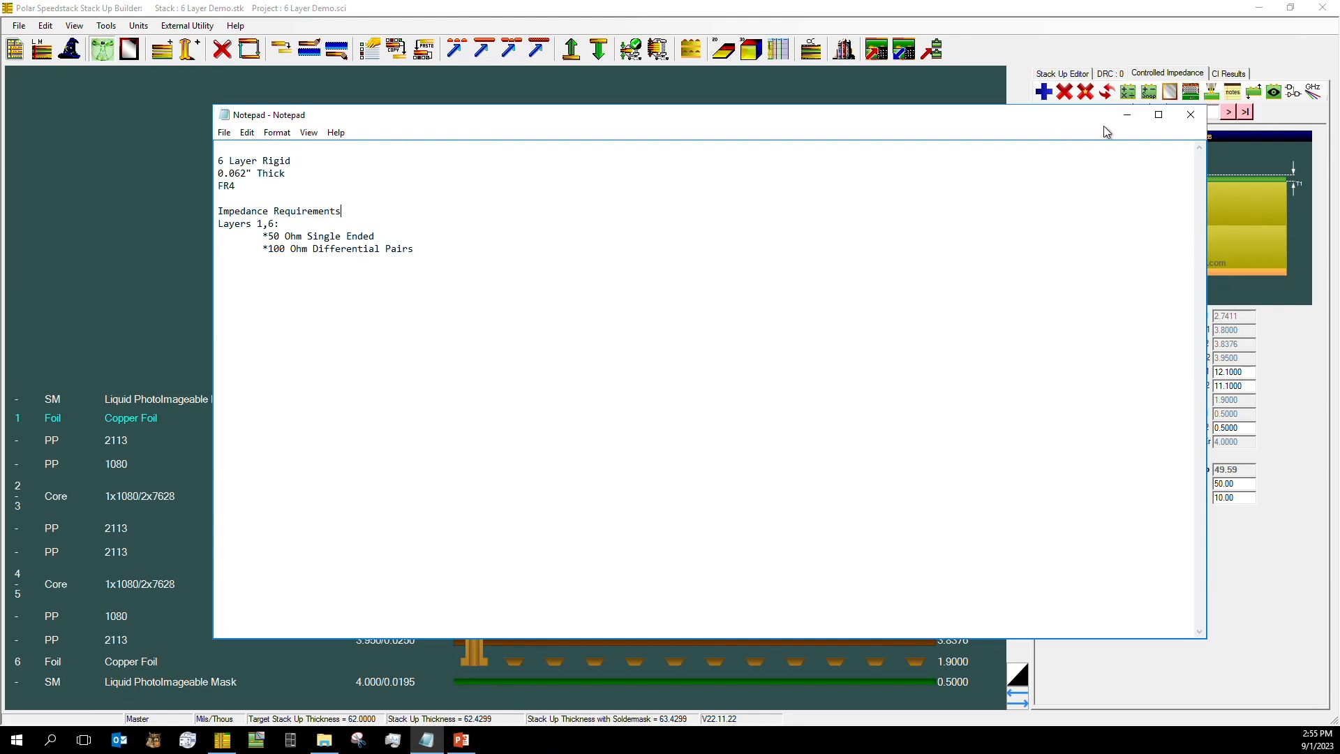
{"action": "left_click", "coordinate": [1126, 117]}
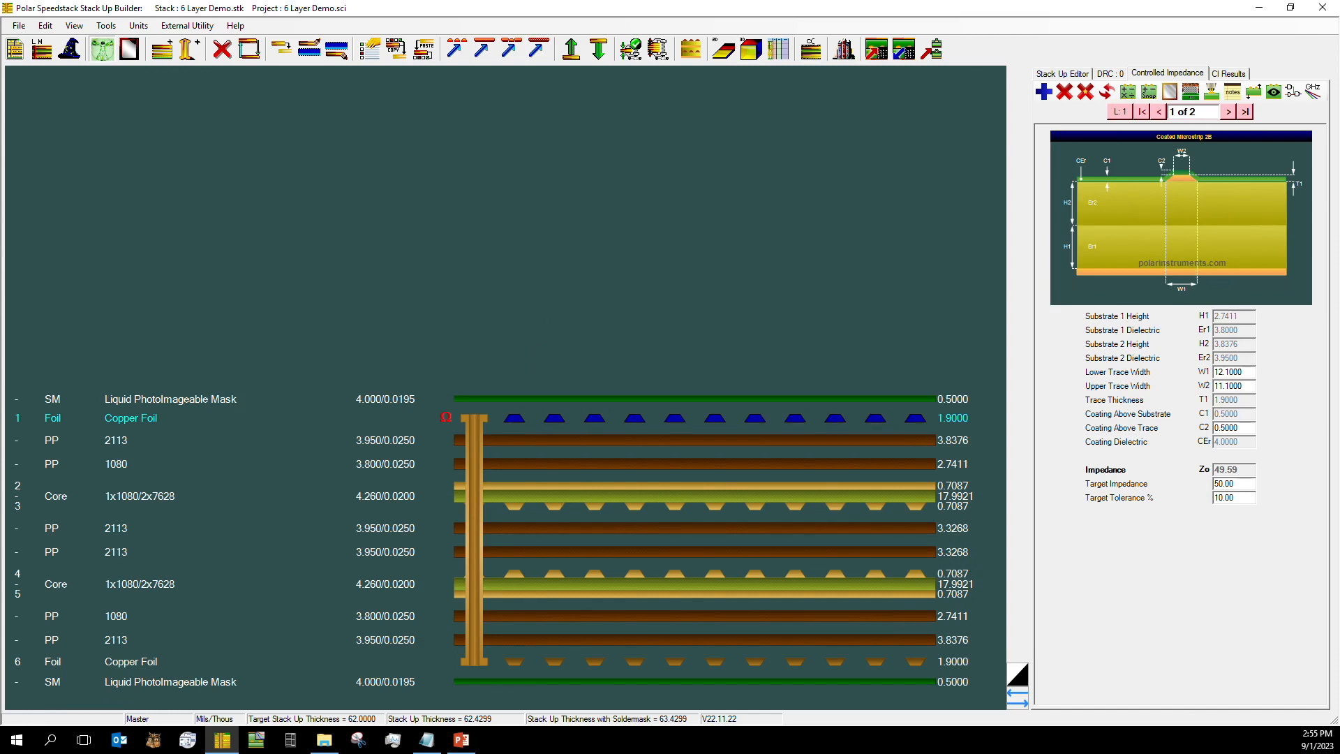
Set the layer 1 microstrip's lower trace width to 5.1 mils and upper trace width to 4.1 mils, and recalculate the impedance
{"action": "double_click", "coordinate": [1234, 372]}
{"action": "type", "text": "5.1"}
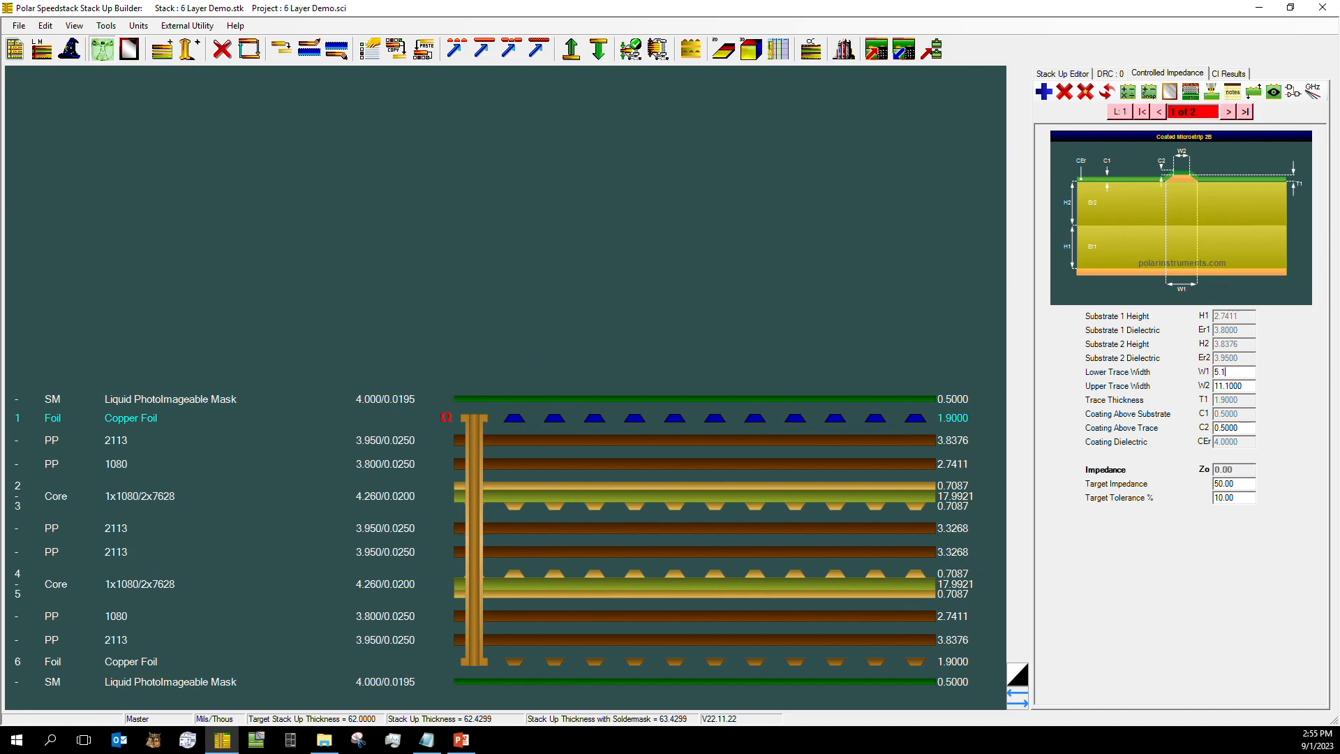
{"action": "key", "text": "Tab"}
{"action": "type", "text": "4.1"}
{"action": "left_click", "coordinate": [1126, 93]}
{"action": "left_click", "coordinate": [1153, 72]}
{"action": "left_click", "coordinate": [1108, 91]}
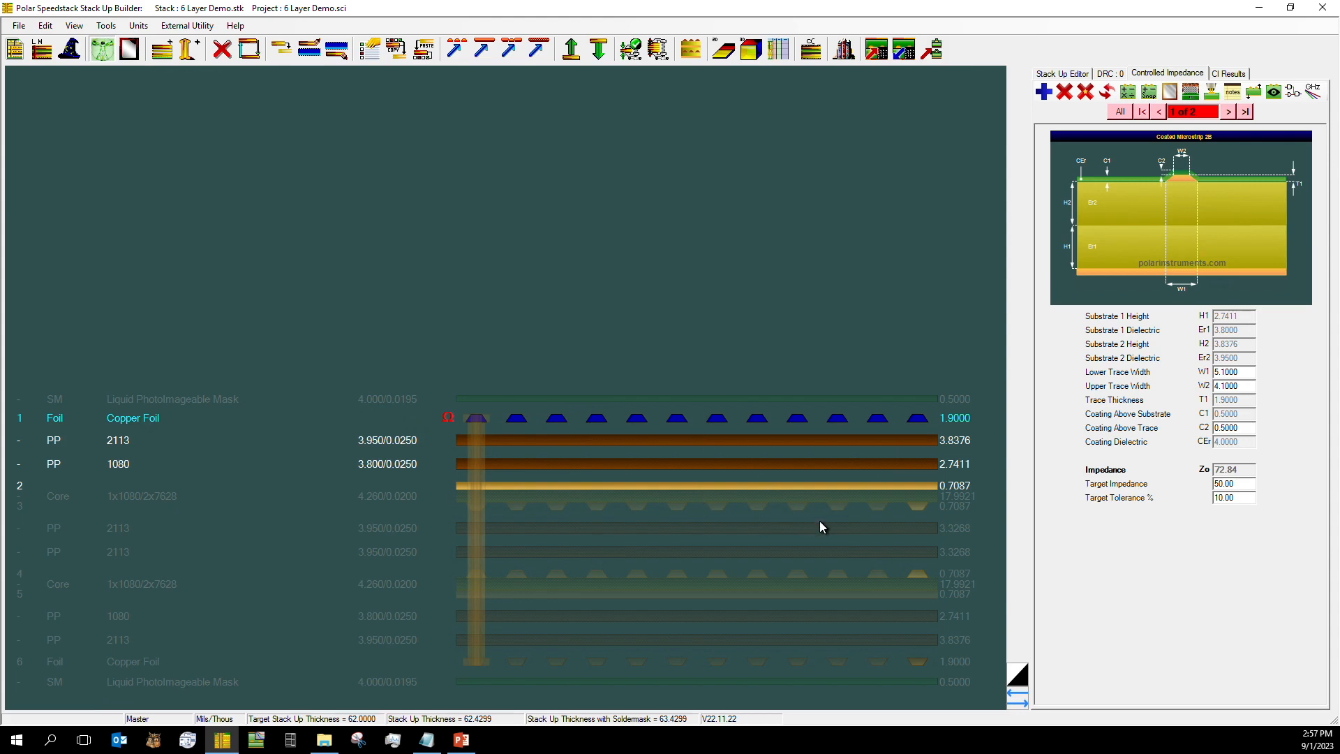
Set copper layer 2 to mixed and reapply finishing to all materials in the stack-up
{"action": "left_click", "coordinate": [1047, 73]}
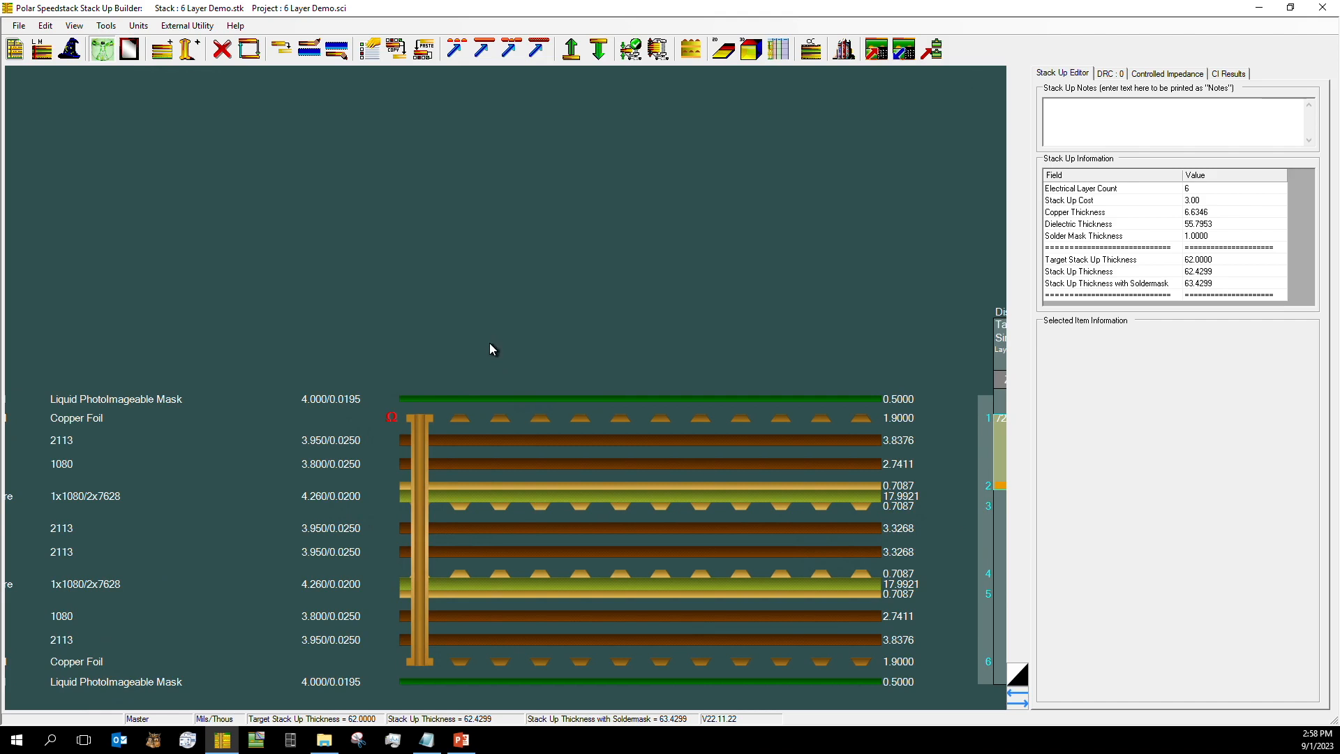
{"action": "left_click", "coordinate": [538, 505]}
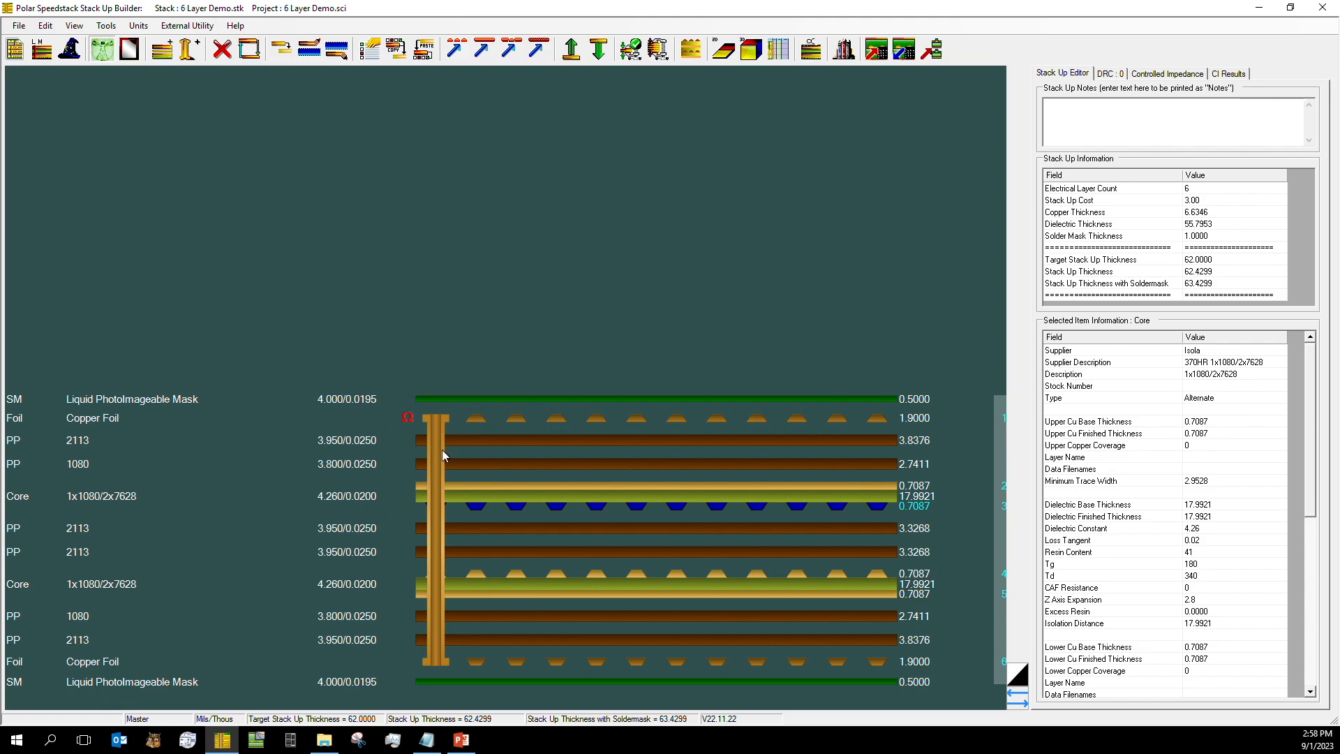
{"action": "left_click_drag", "start_coordinate": [395, 479], "coordinate": [454, 484]}
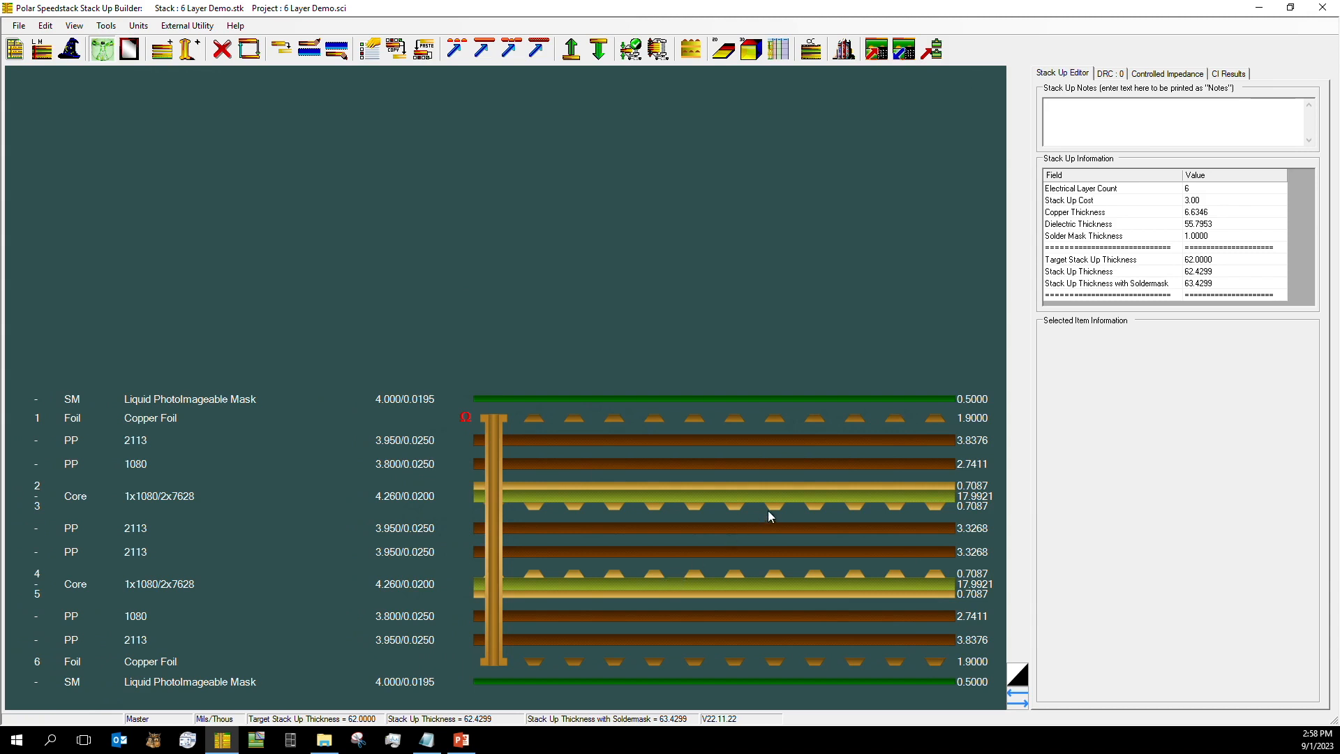
{"action": "left_click", "coordinate": [769, 492]}
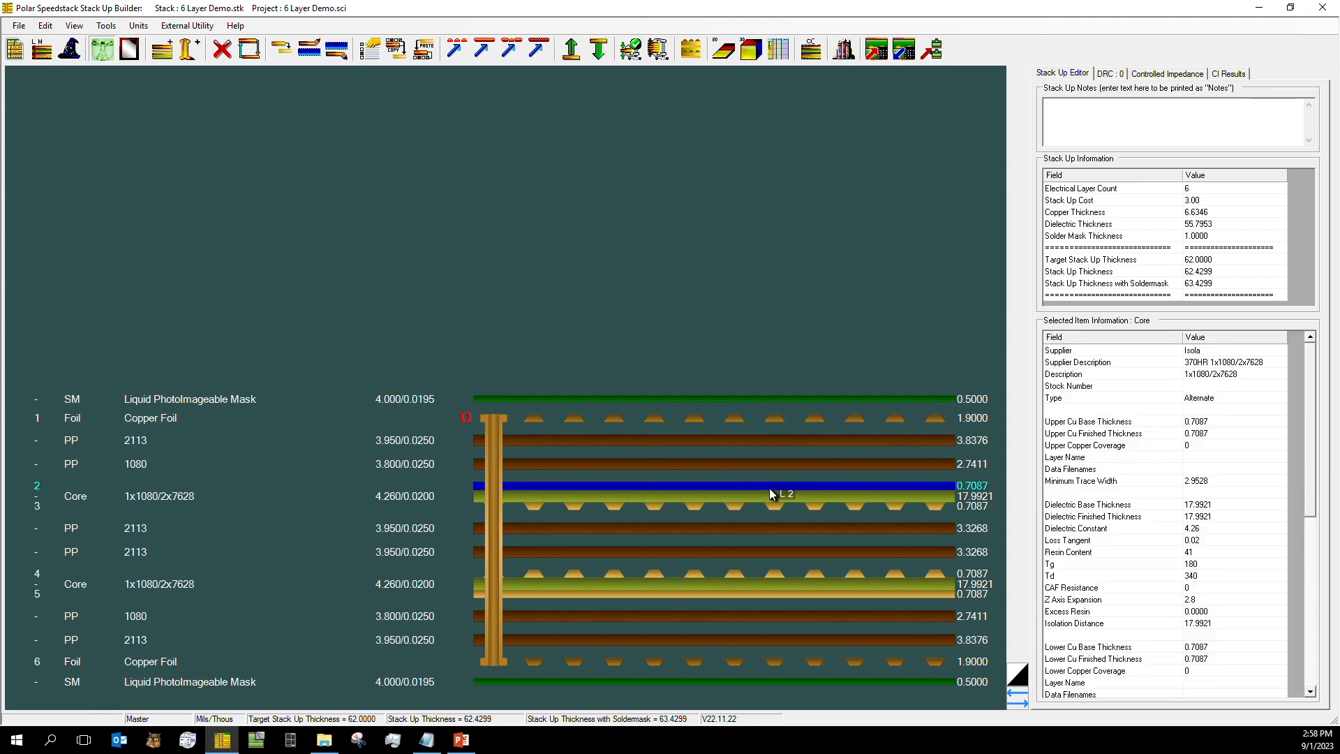
{"action": "right_click", "coordinate": [731, 492]}
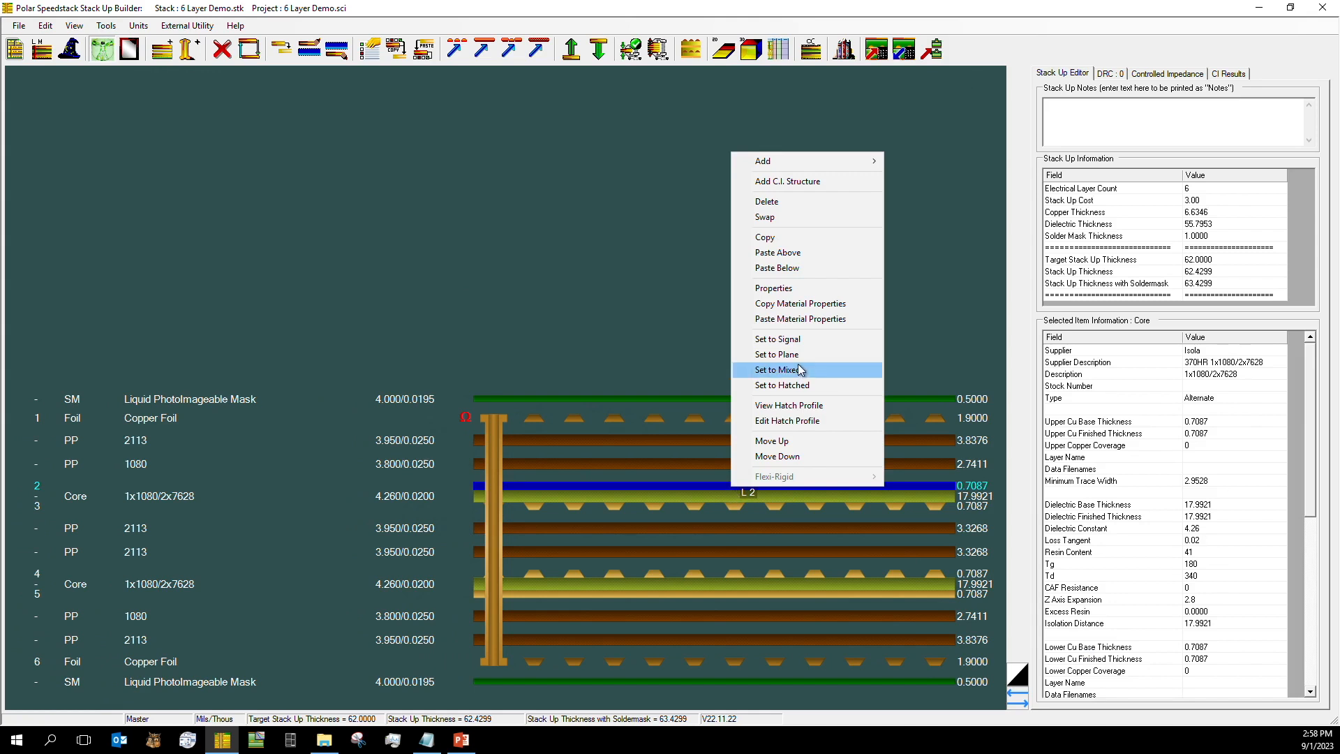
{"action": "left_click", "coordinate": [787, 371]}
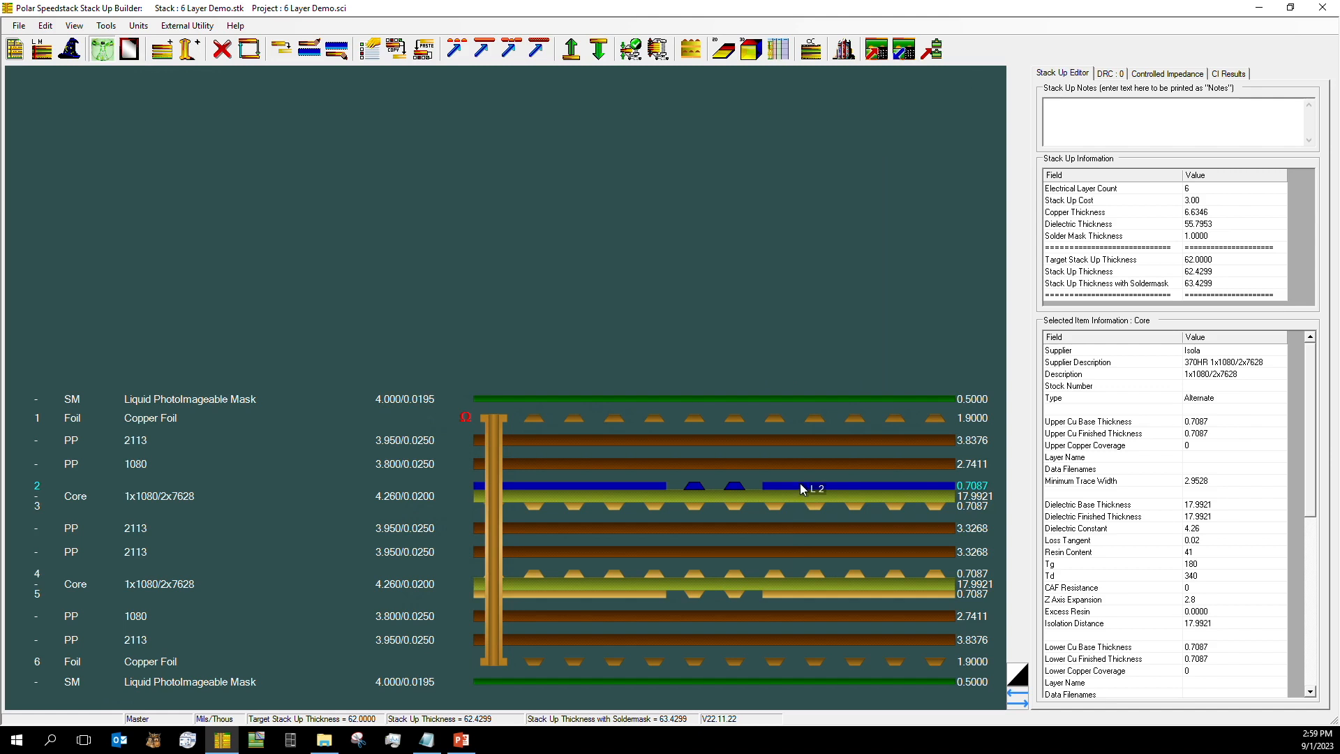
{"action": "left_click", "coordinate": [630, 49]}
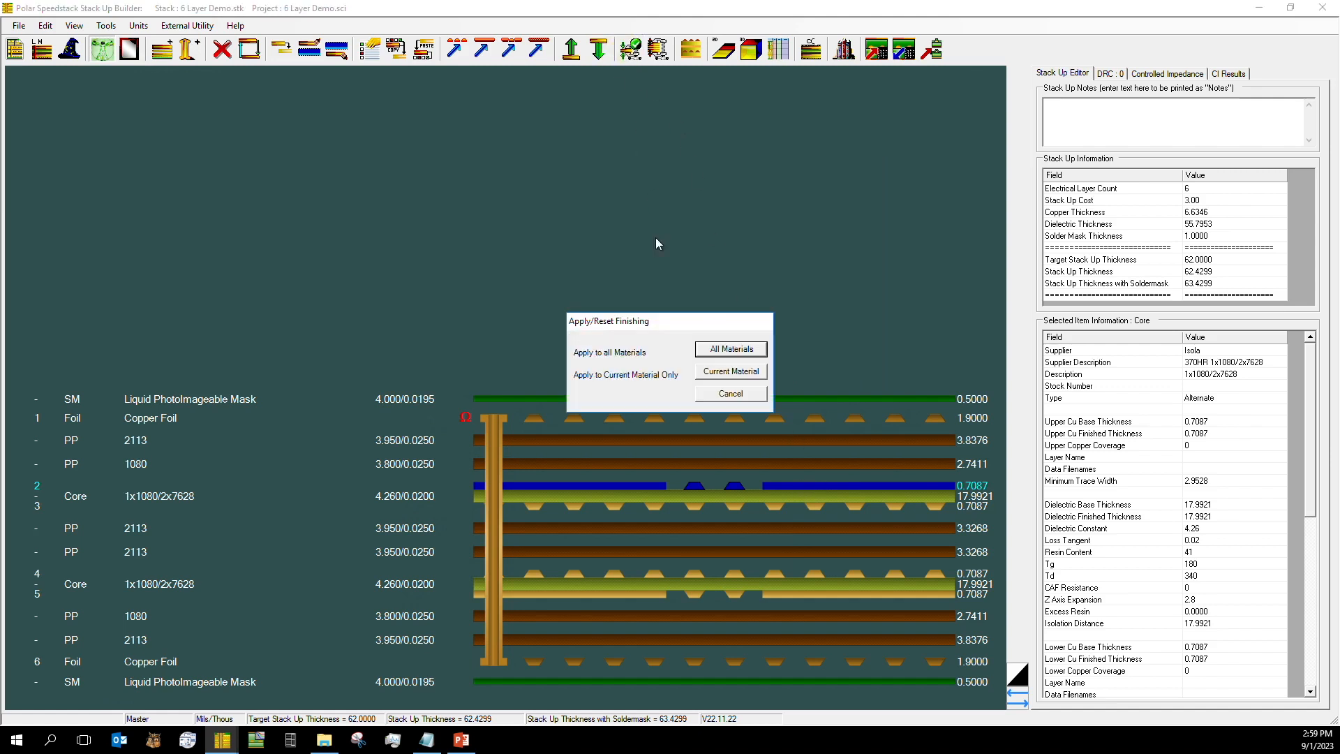
{"action": "left_click", "coordinate": [732, 349]}
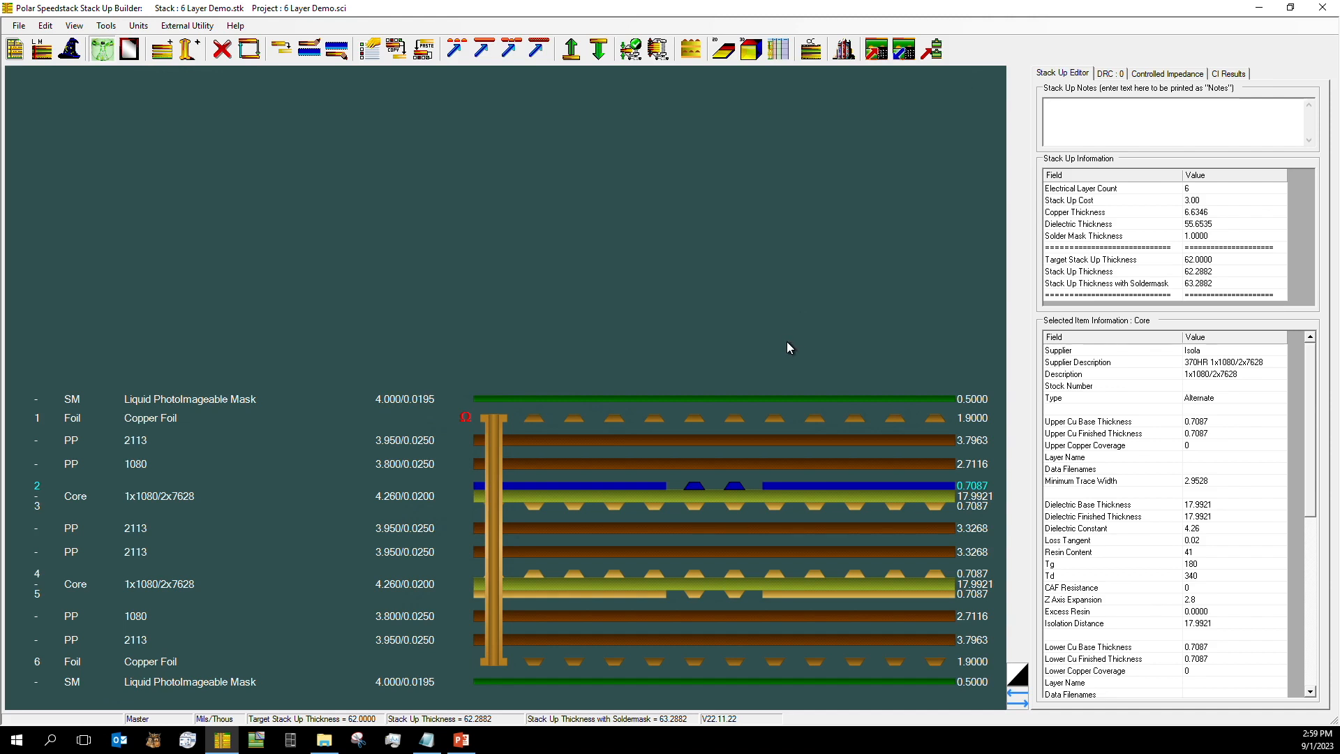
Change layer 2 back to a plane, accepting the structure invalidation, and reapply finishing to all materials
{"action": "right_click", "coordinate": [626, 484]}
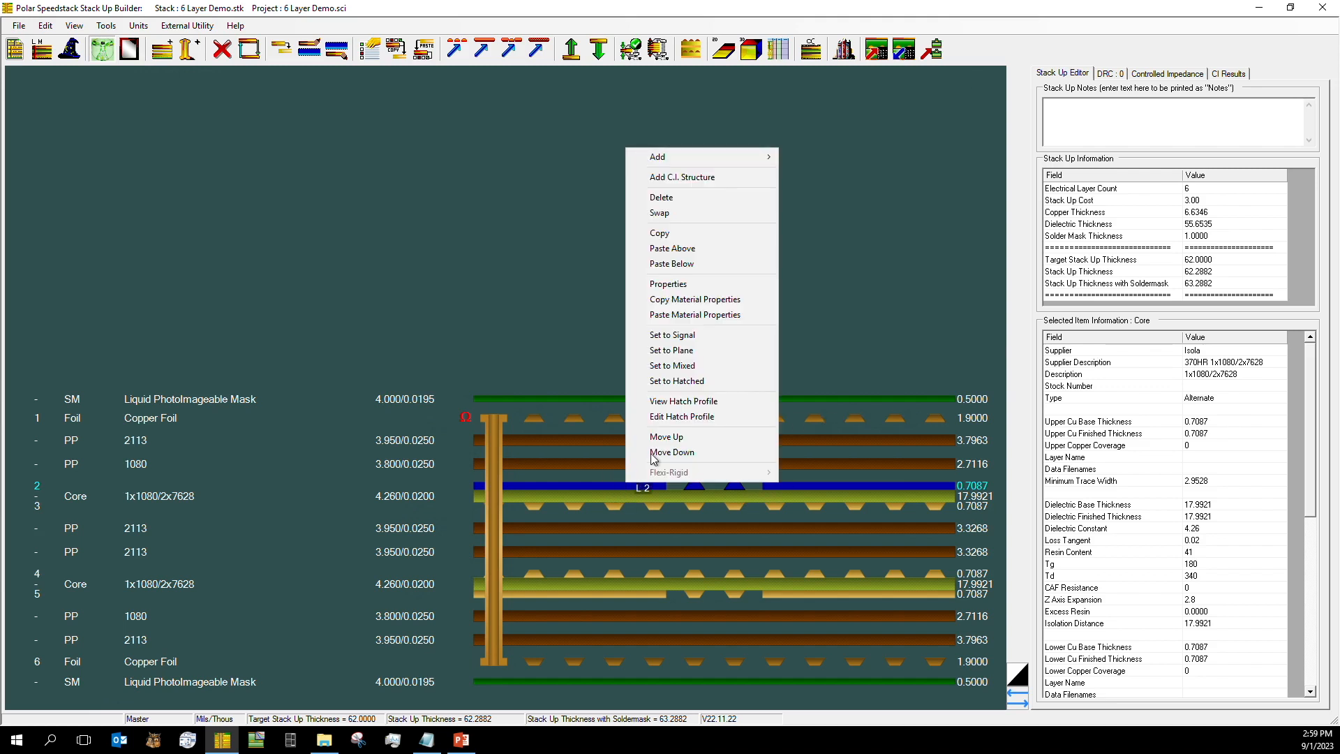
{"action": "left_click", "coordinate": [676, 350]}
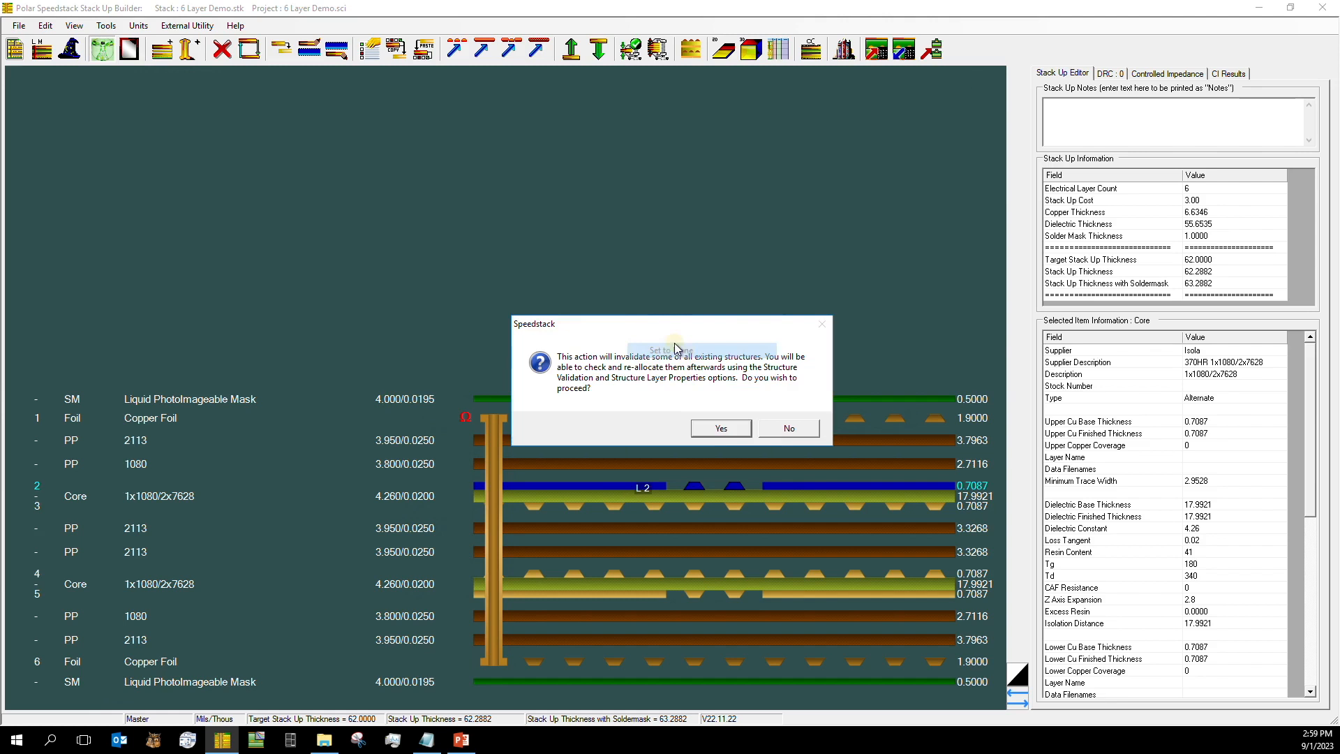
{"action": "left_click", "coordinate": [707, 428]}
{"action": "left_click", "coordinate": [629, 51]}
{"action": "left_click", "coordinate": [720, 354]}
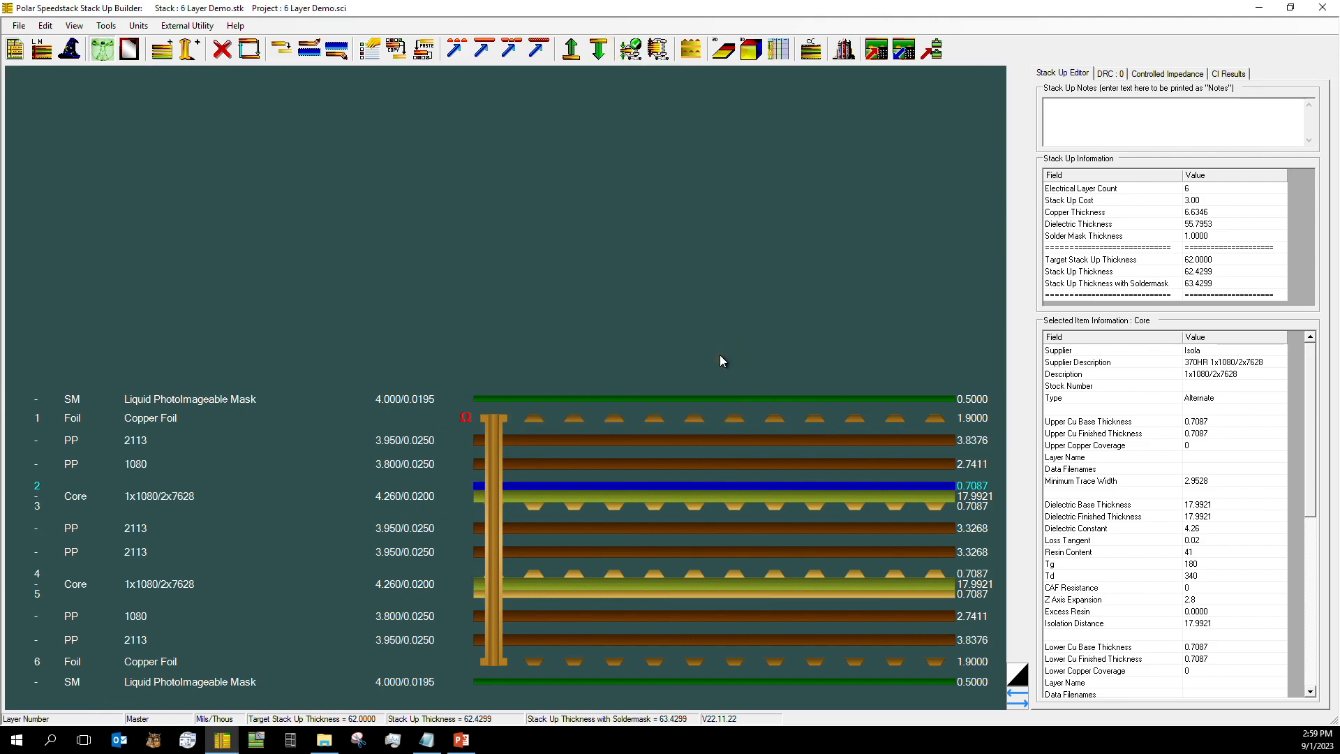
Rebuild and recalculate the controlled impedance structures for the current stack-up
{"action": "left_click", "coordinate": [886, 325]}
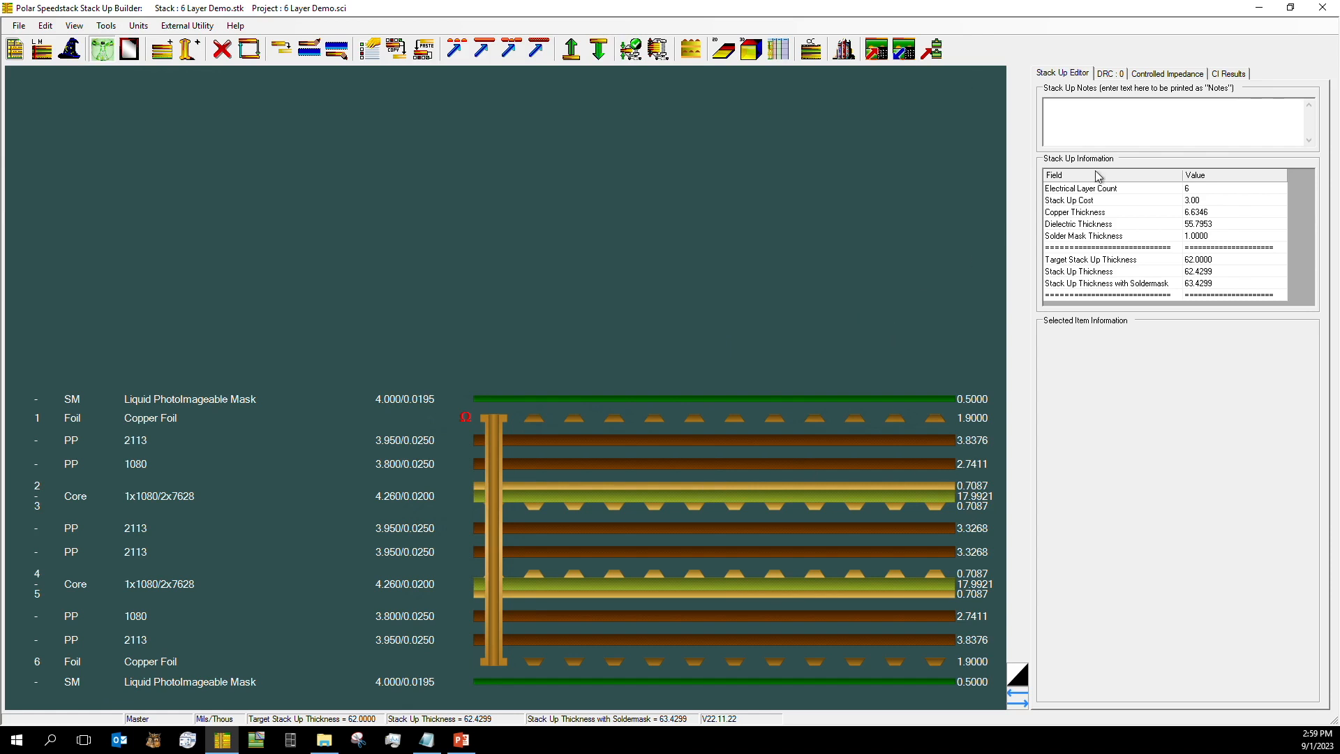
{"action": "left_click", "coordinate": [1148, 74]}
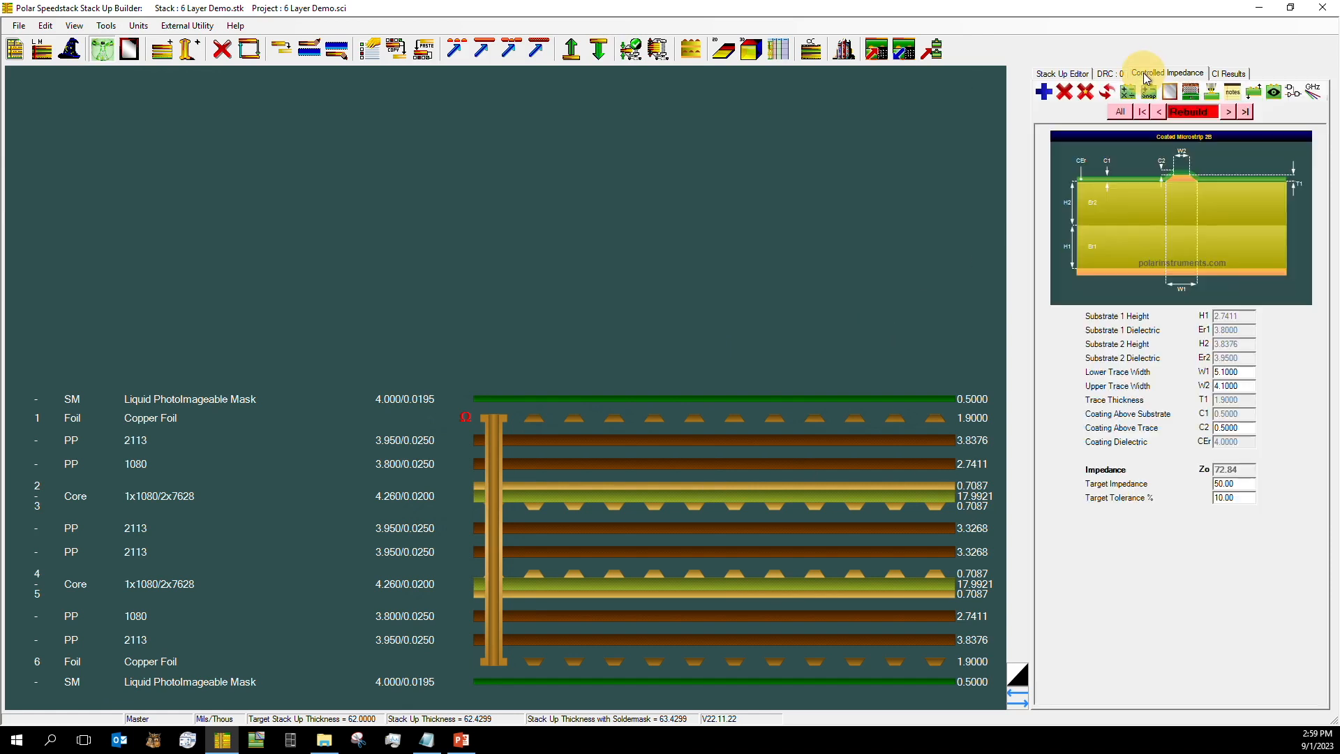
{"action": "left_click", "coordinate": [1108, 93]}
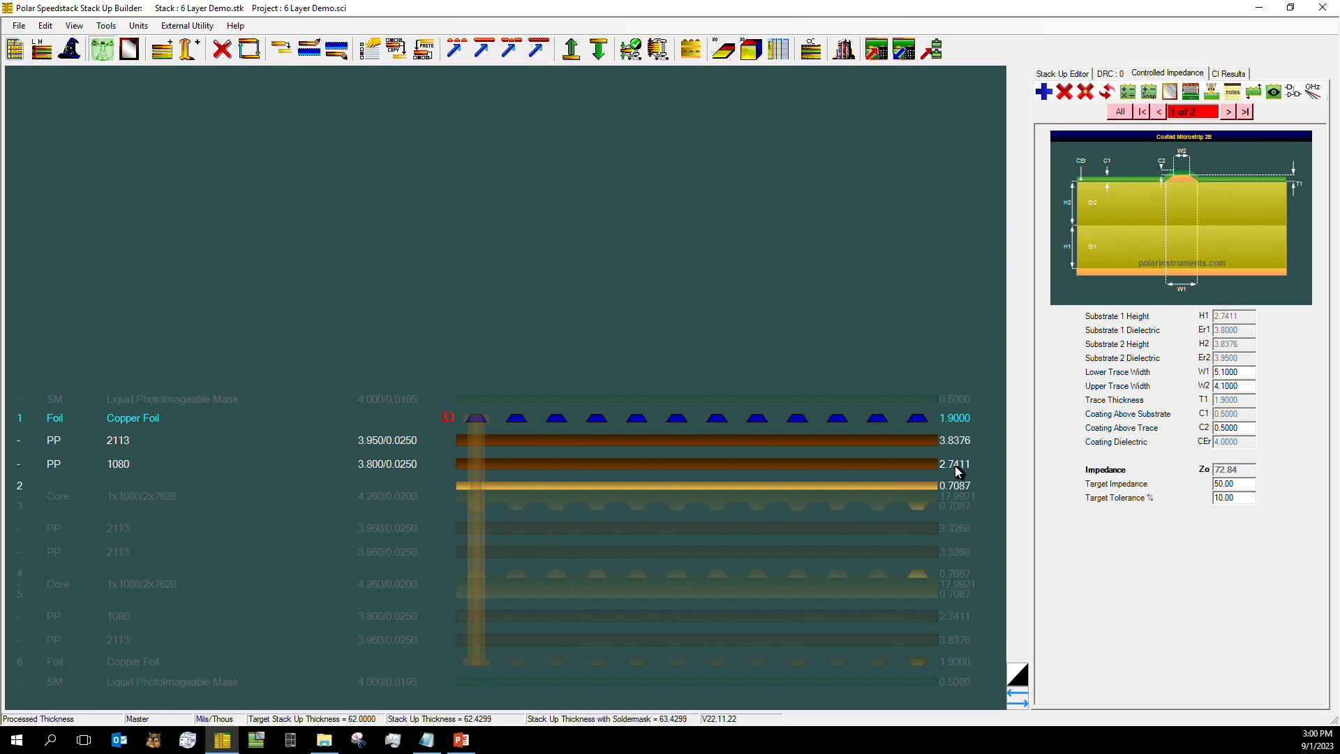
Replace the 2113 prepreg below layer 1 with a copy of the 1080 prepreg, and recalculate the impedance structures
{"action": "left_click", "coordinate": [847, 444]}
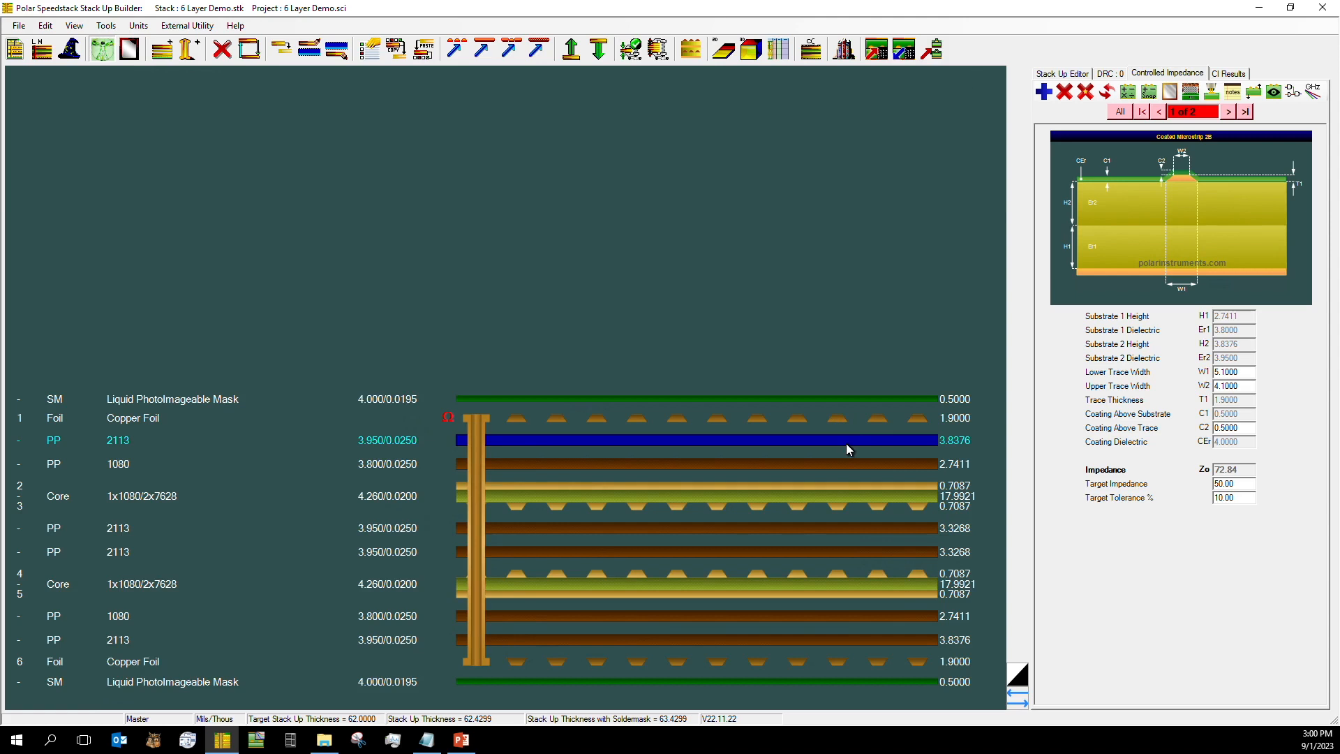
{"action": "left_click", "coordinate": [792, 464]}
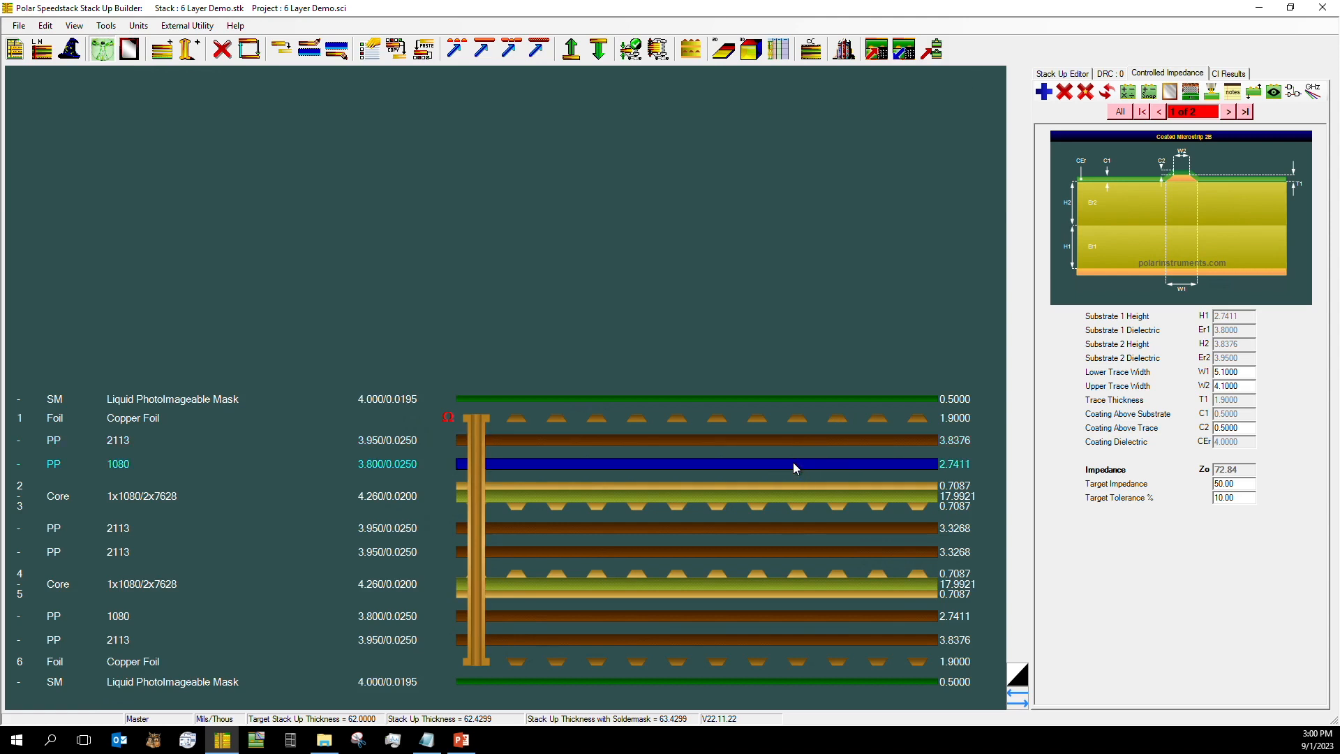
{"action": "left_click", "coordinate": [747, 441]}
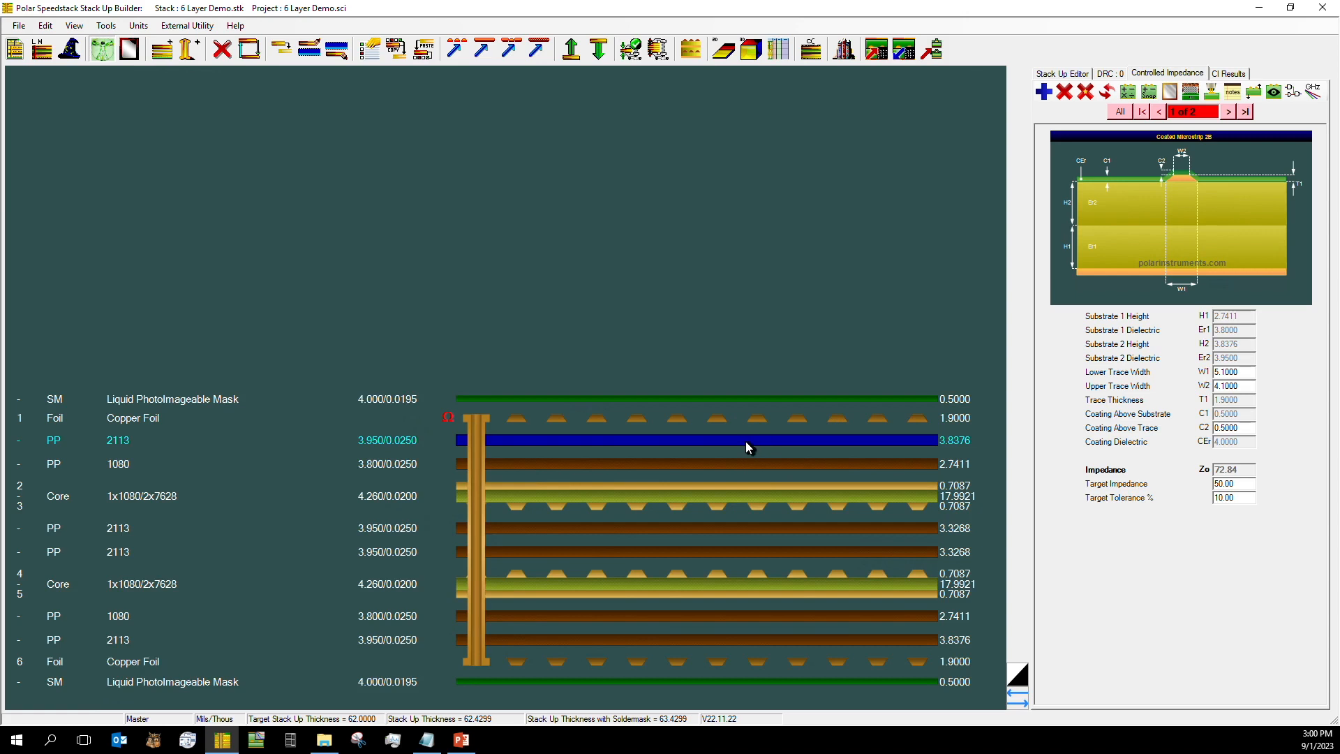
{"action": "key", "text": "ctrl+v"}
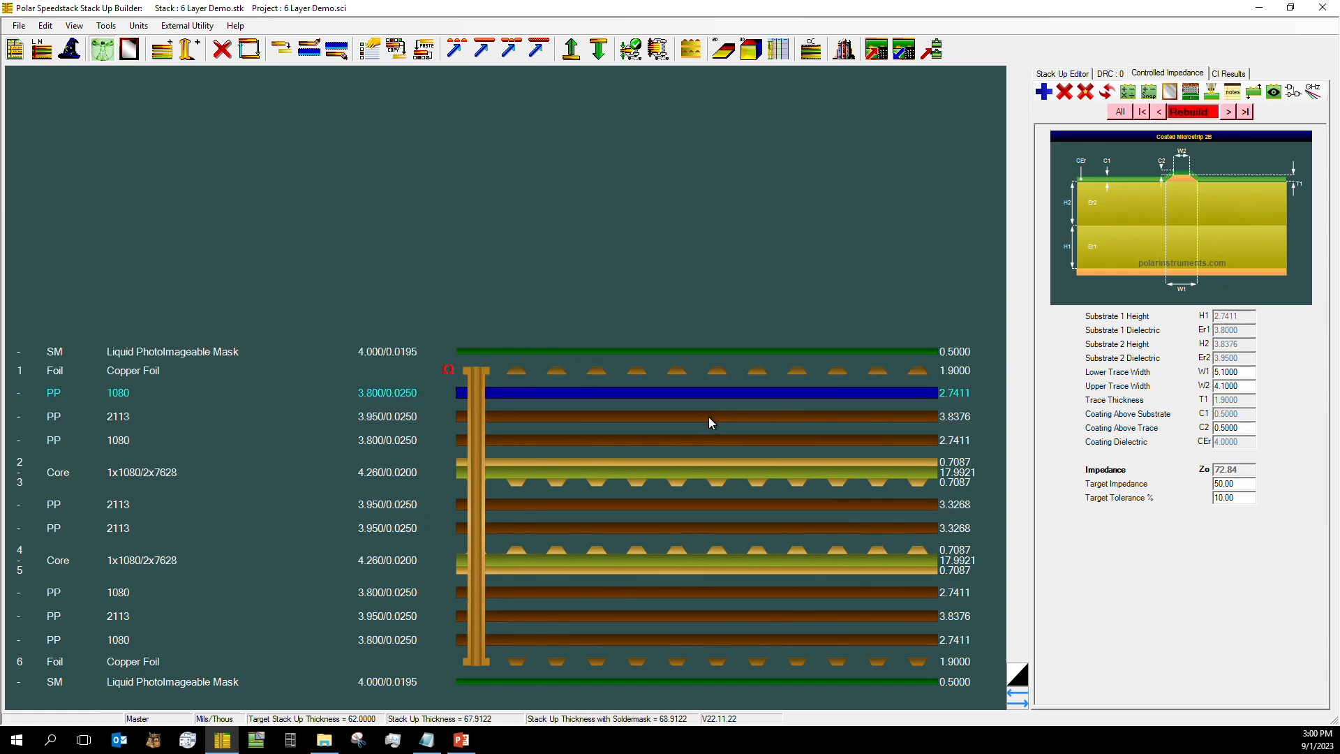
{"action": "left_click", "coordinate": [710, 417]}
{"action": "key", "text": "Delete"}
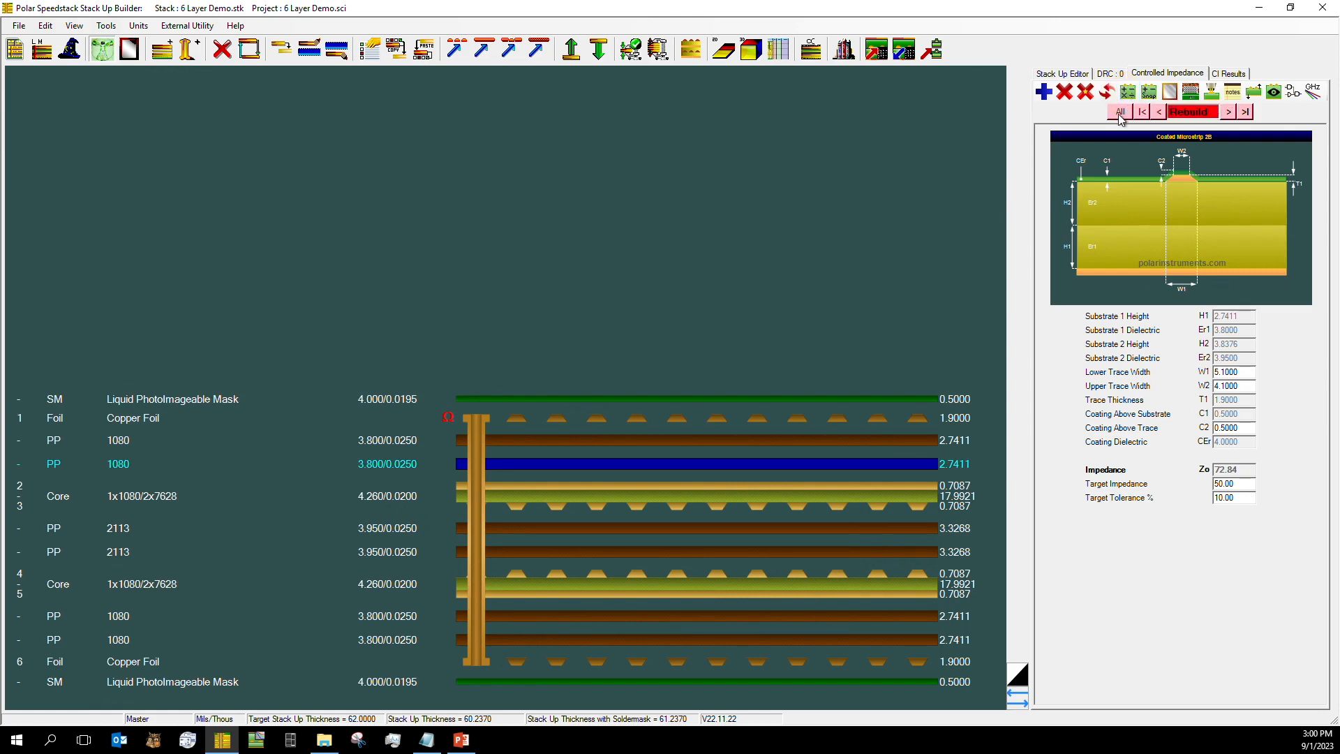
{"action": "left_click", "coordinate": [1107, 93]}
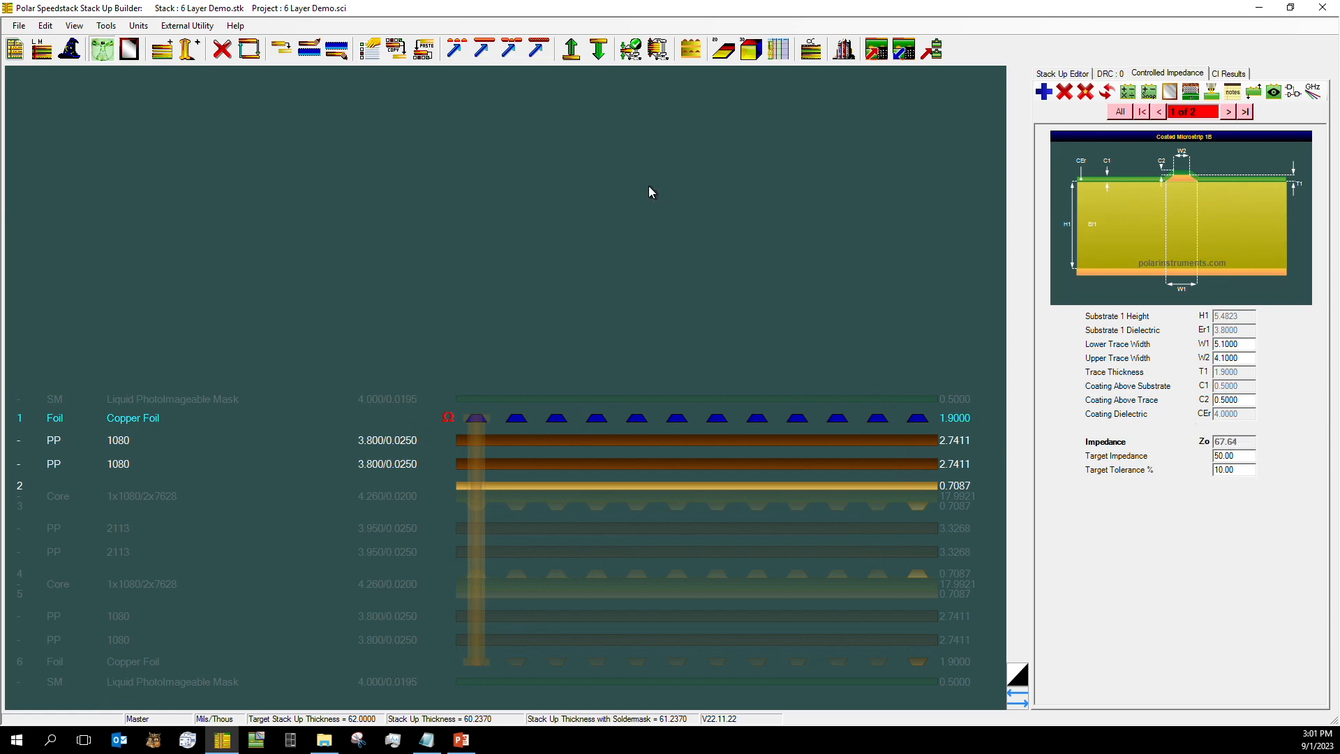
Swap the 1080 prepreg directly above layer 2 for Isola 370HR 106 with 2.4016 mil thickness, and recalculate the impedance structures
{"action": "left_click", "coordinate": [653, 463]}
{"action": "right_click", "coordinate": [653, 463]}
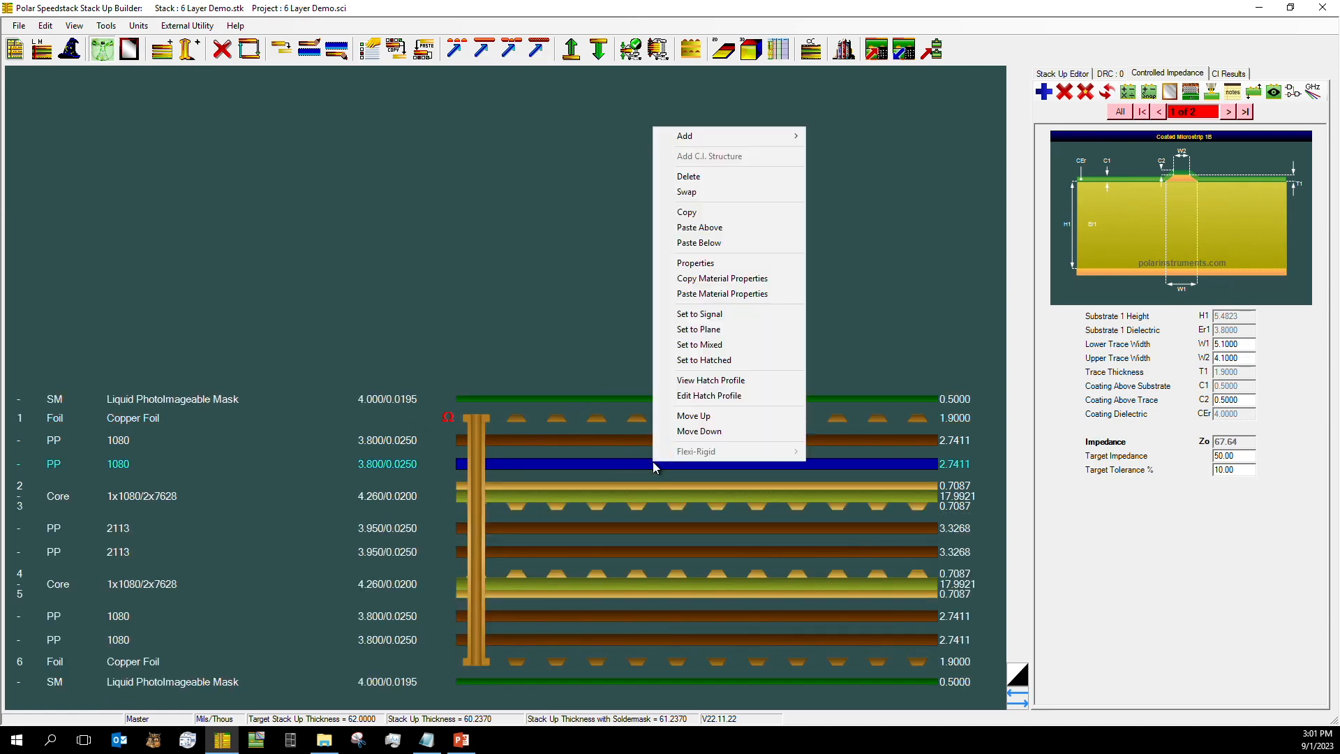
{"action": "left_click", "coordinate": [688, 191]}
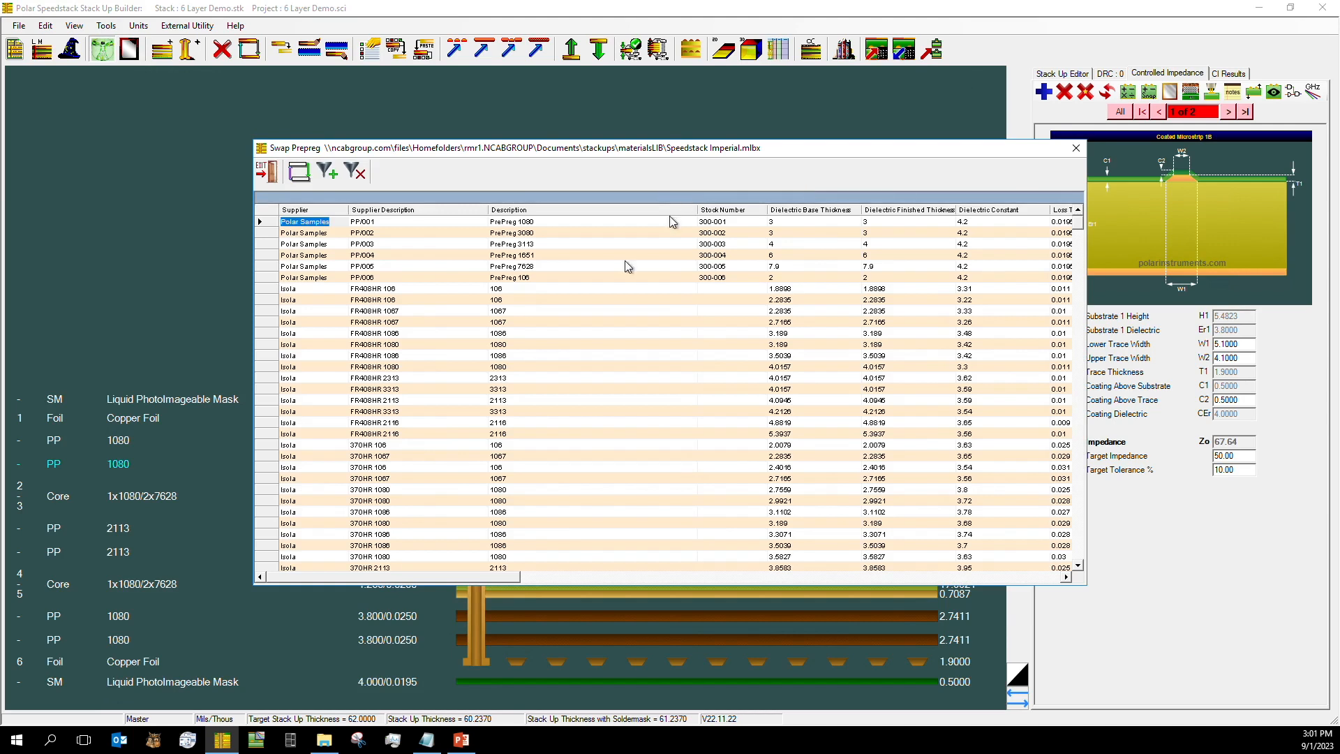
{"action": "left_click", "coordinate": [402, 466]}
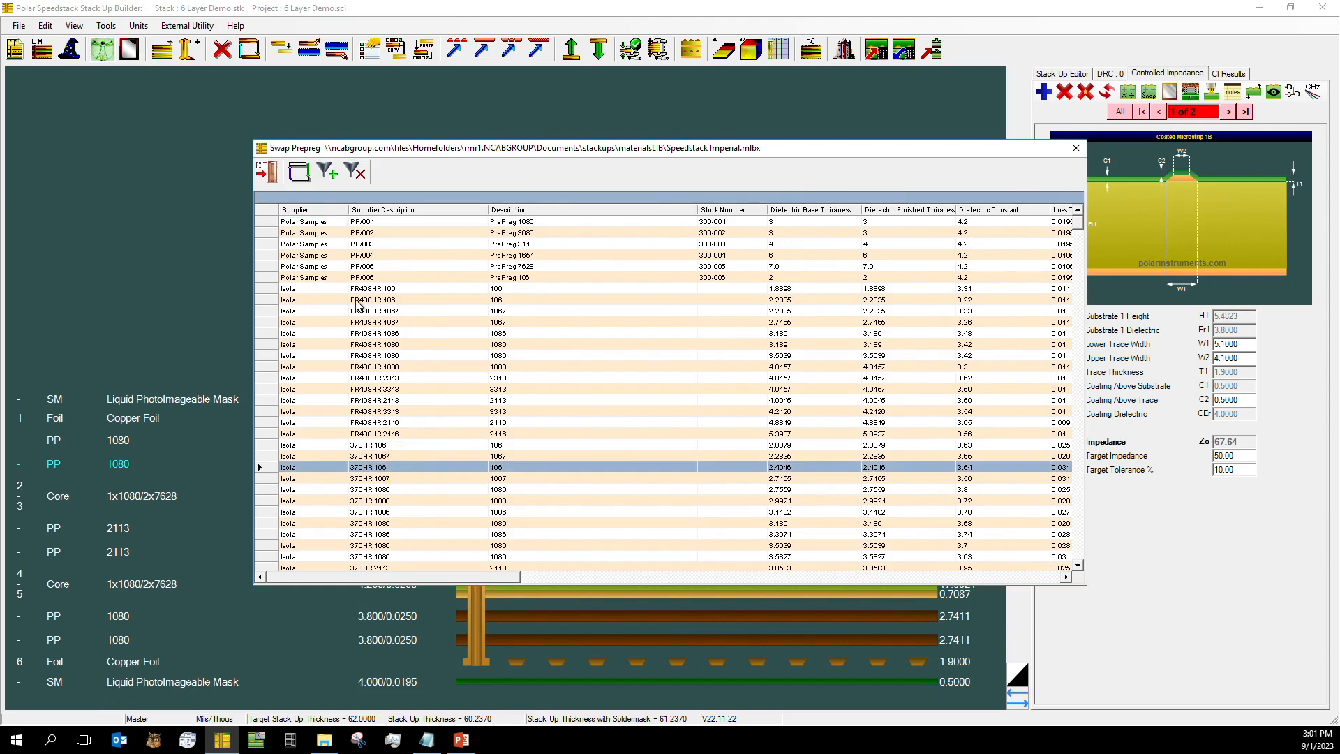
{"action": "left_click", "coordinate": [299, 171]}
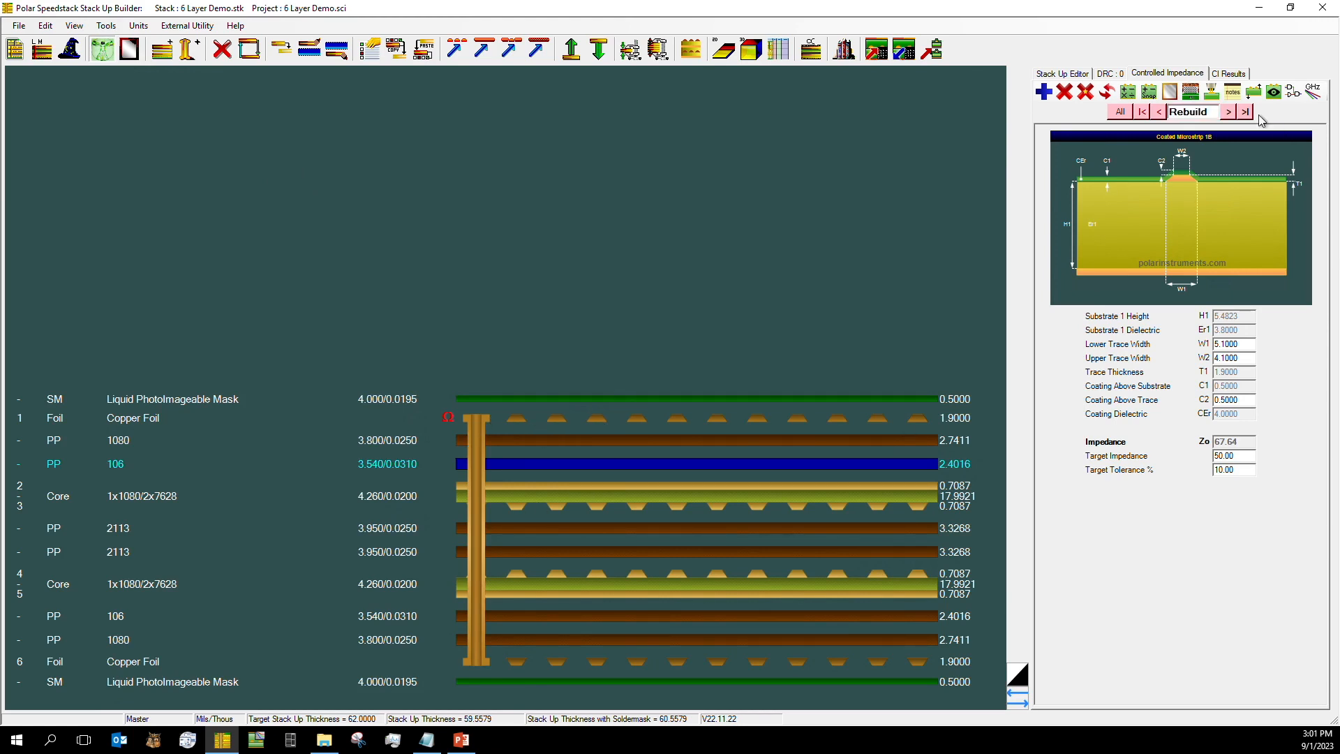
{"action": "left_click", "coordinate": [1110, 95]}
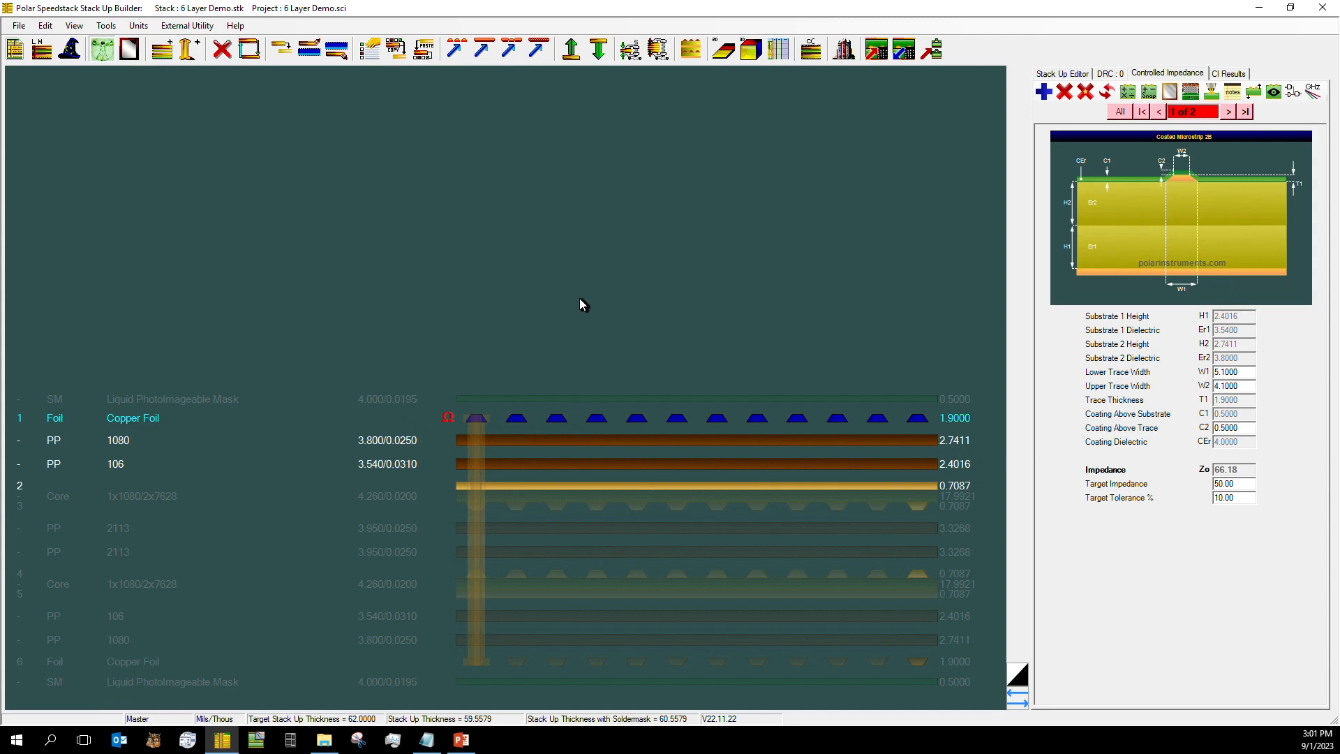
{"action": "left_click", "coordinate": [527, 440]}
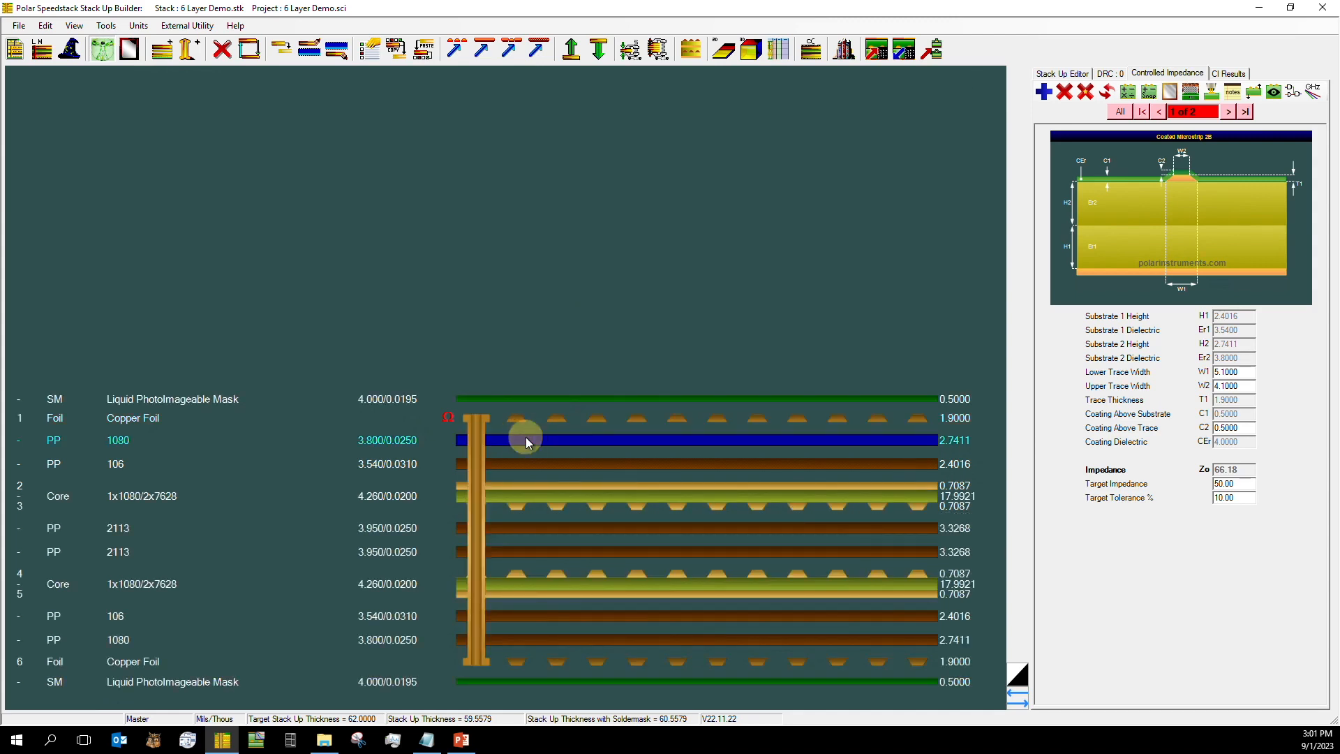
{"action": "right_click", "coordinate": [526, 439]}
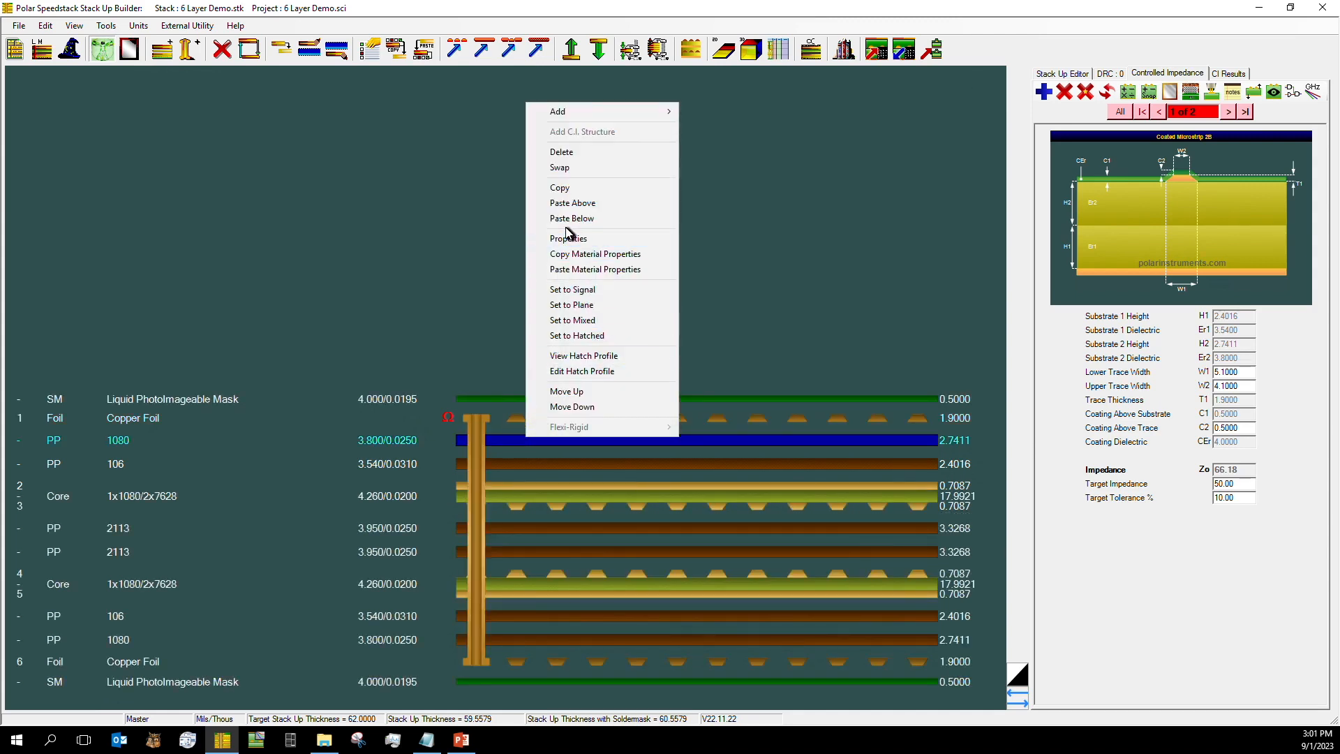
{"action": "left_click", "coordinate": [772, 202]}
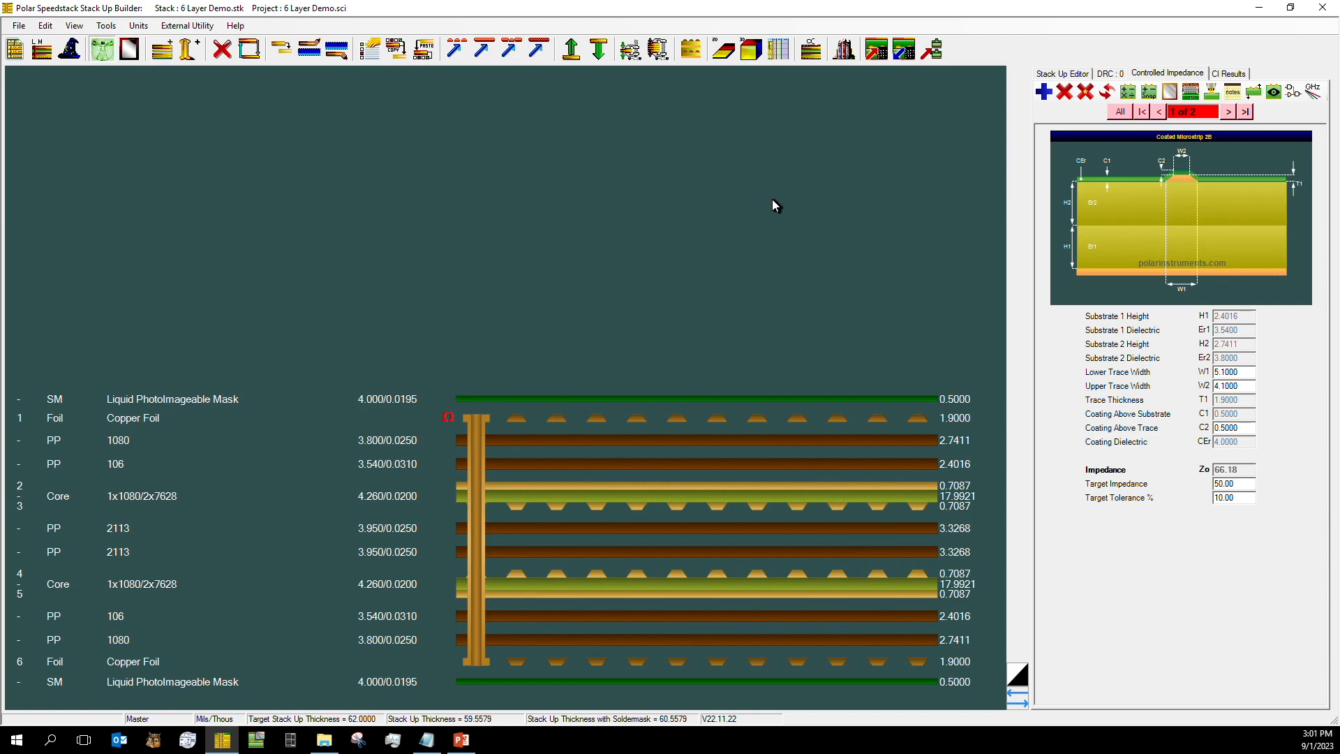
Swap the 1080 prepreg directly below layer 1 for Isola 370HR 2113 with 3.8583 mil thickness
{"action": "left_click", "coordinate": [773, 202]}
{"action": "left_click", "coordinate": [928, 440]}
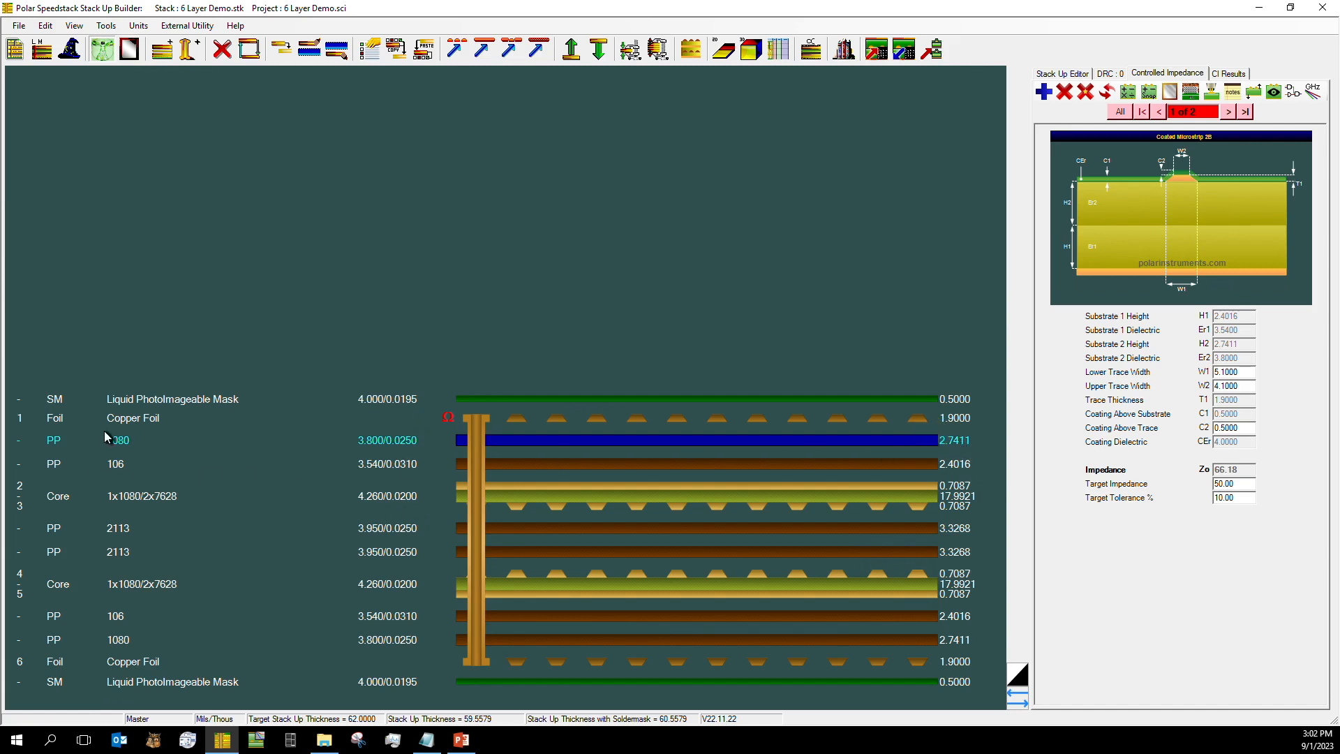
{"action": "right_click", "coordinate": [866, 442]}
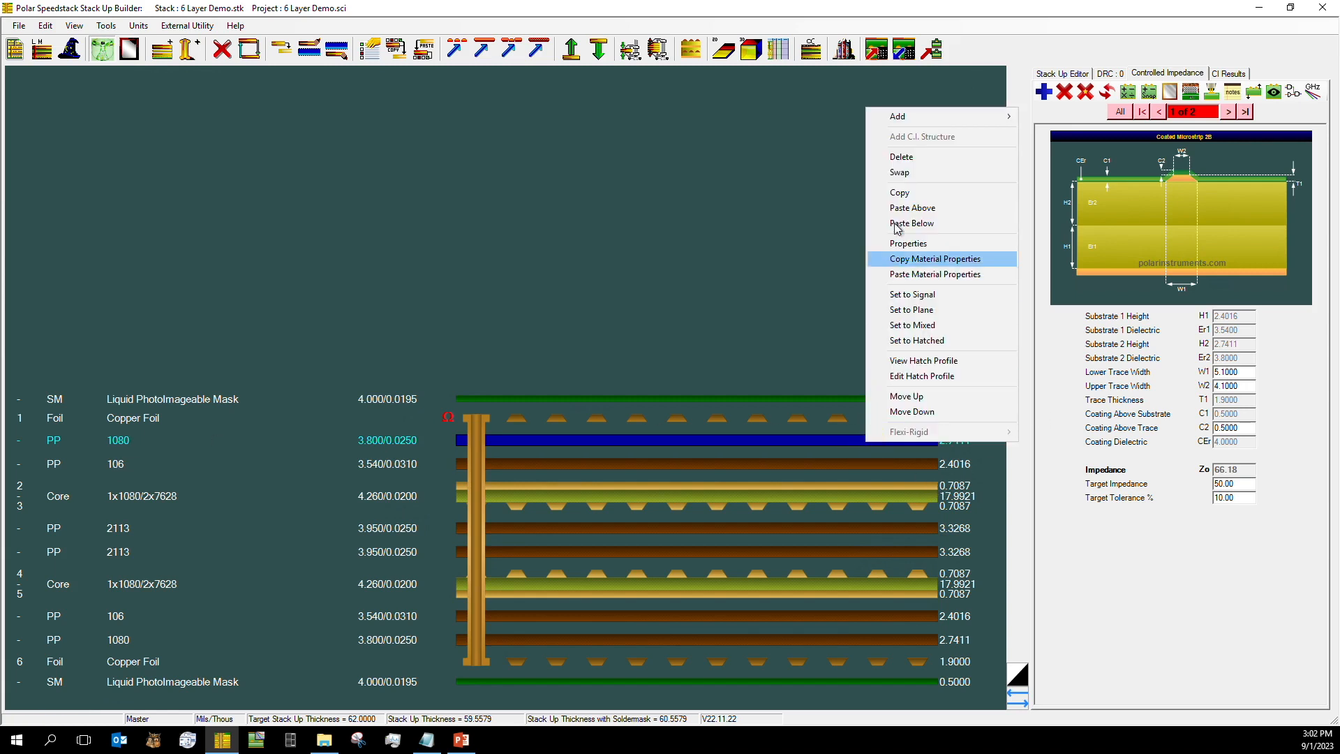
{"action": "left_click", "coordinate": [893, 172]}
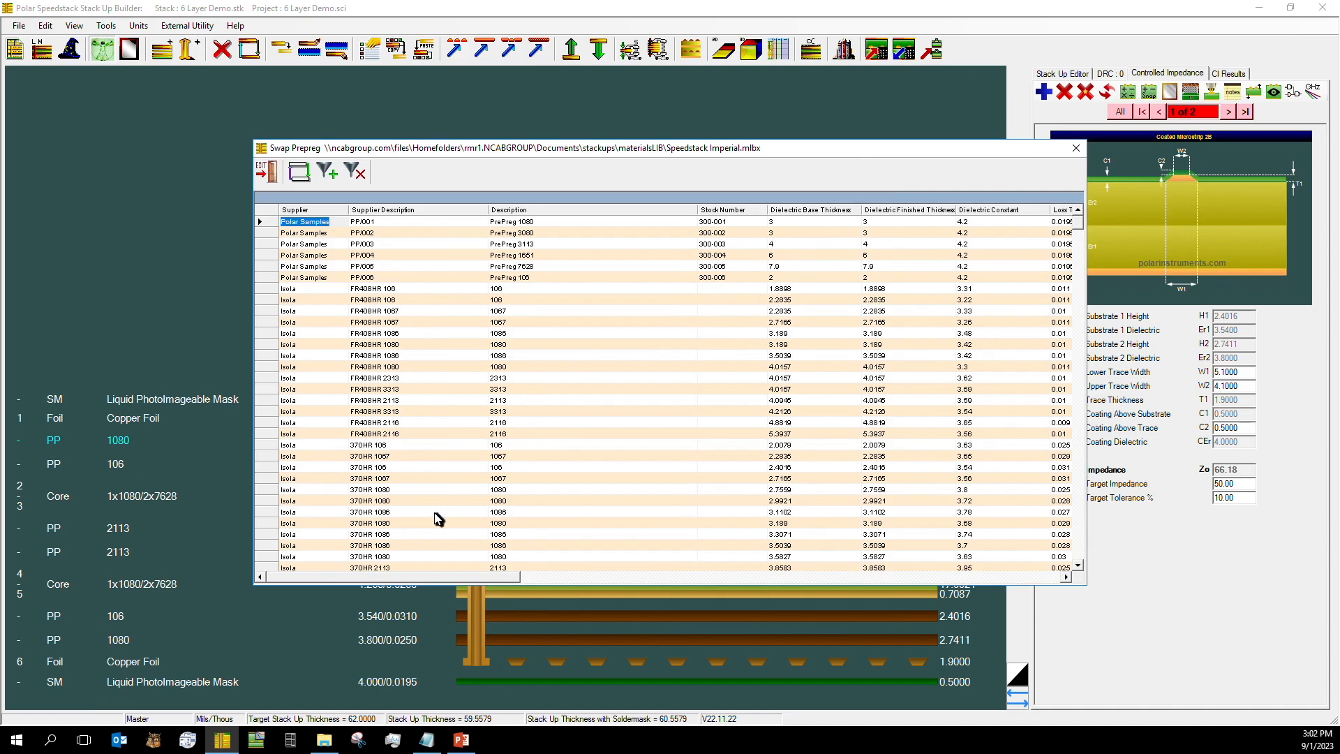
{"action": "scroll", "coordinate": [435, 516], "scroll_direction": "down", "scroll_amount": 1}
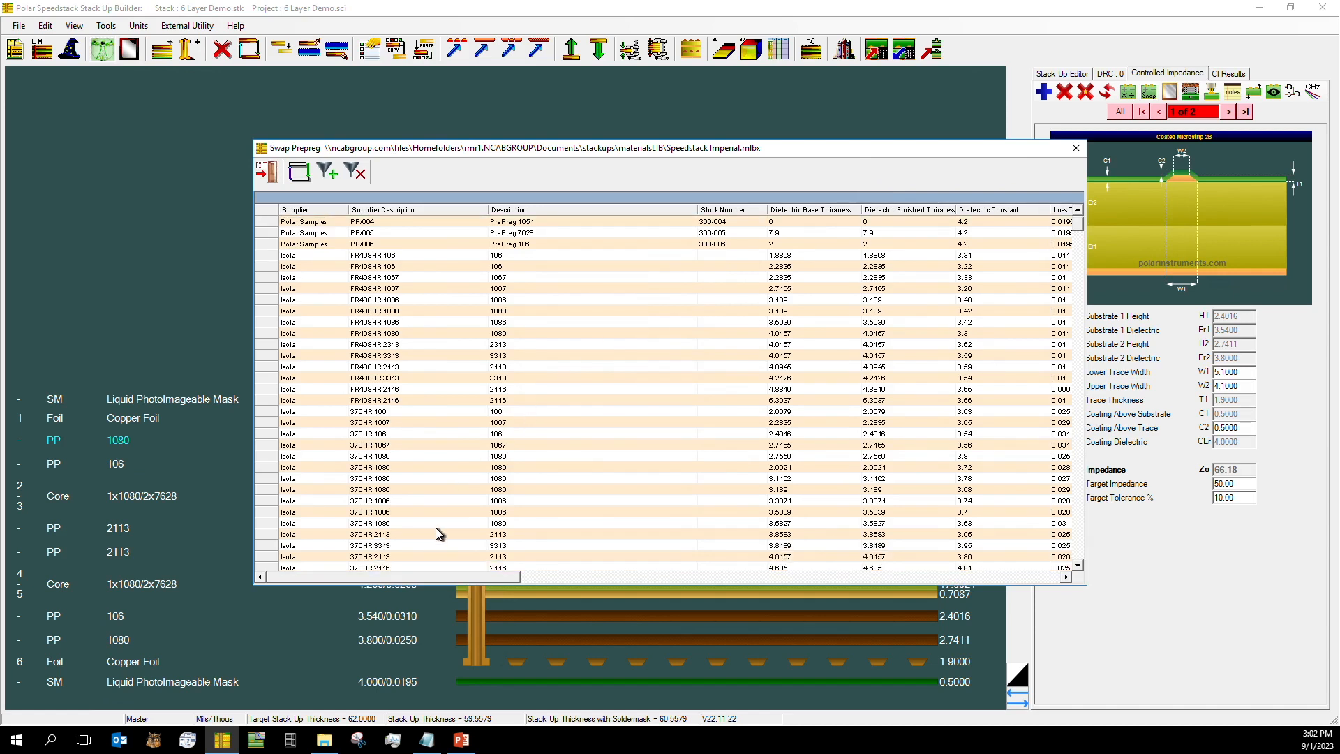
{"action": "left_click", "coordinate": [434, 534]}
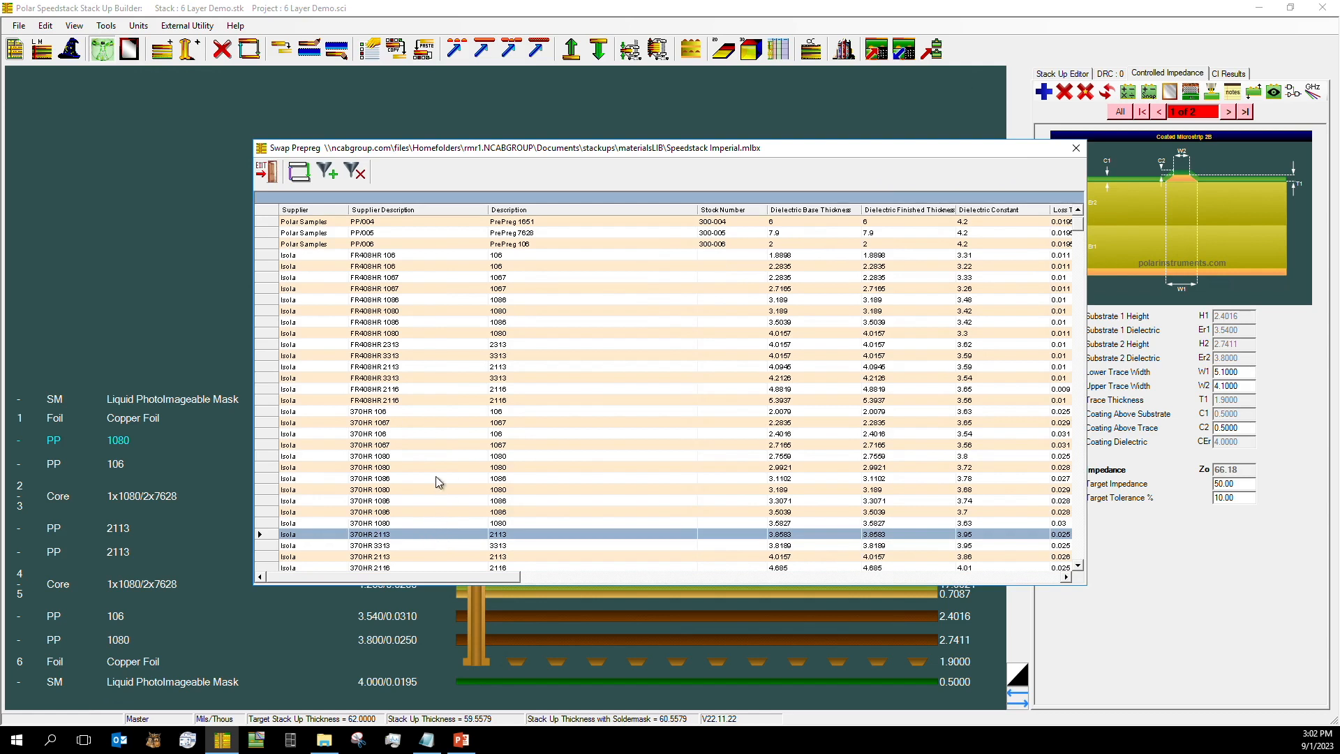
{"action": "left_click", "coordinate": [299, 171]}
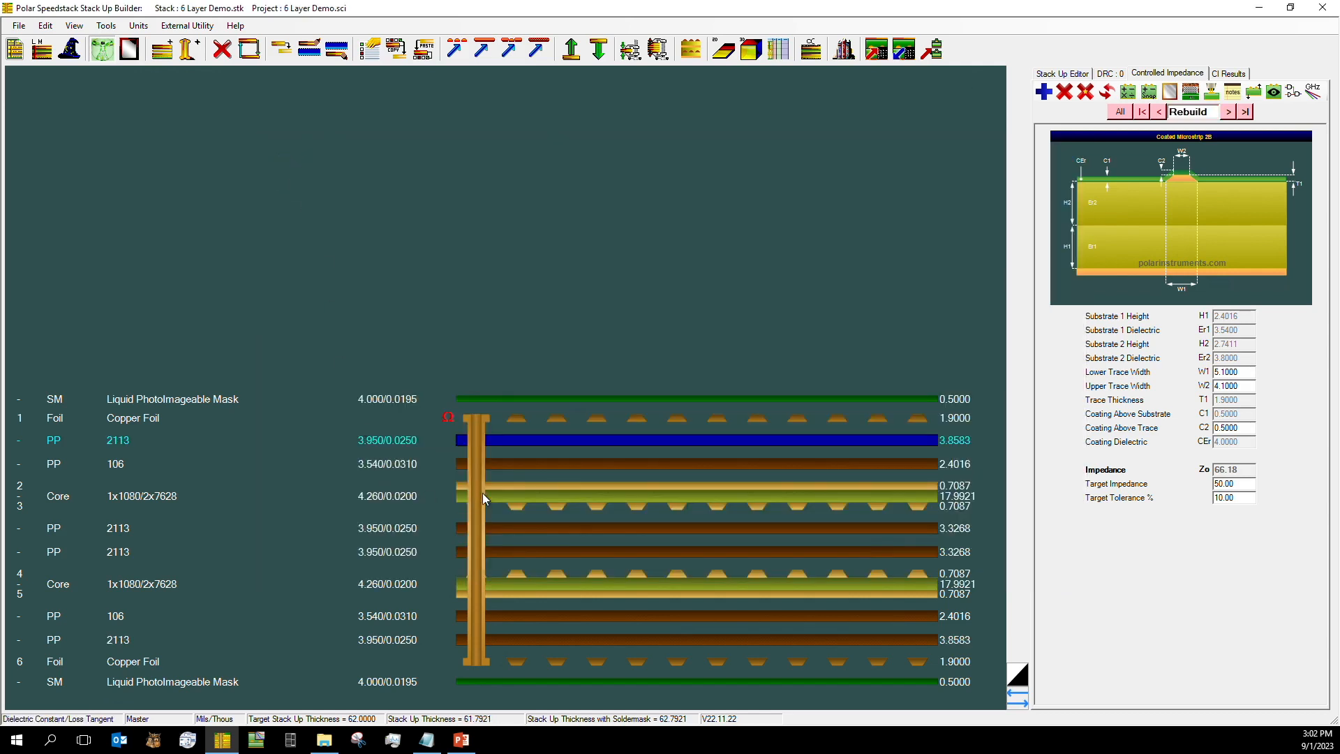
Delete the 106 prepreg directly above layer 2, and rebuild the controlled impedance structures
{"action": "left_click", "coordinate": [522, 463]}
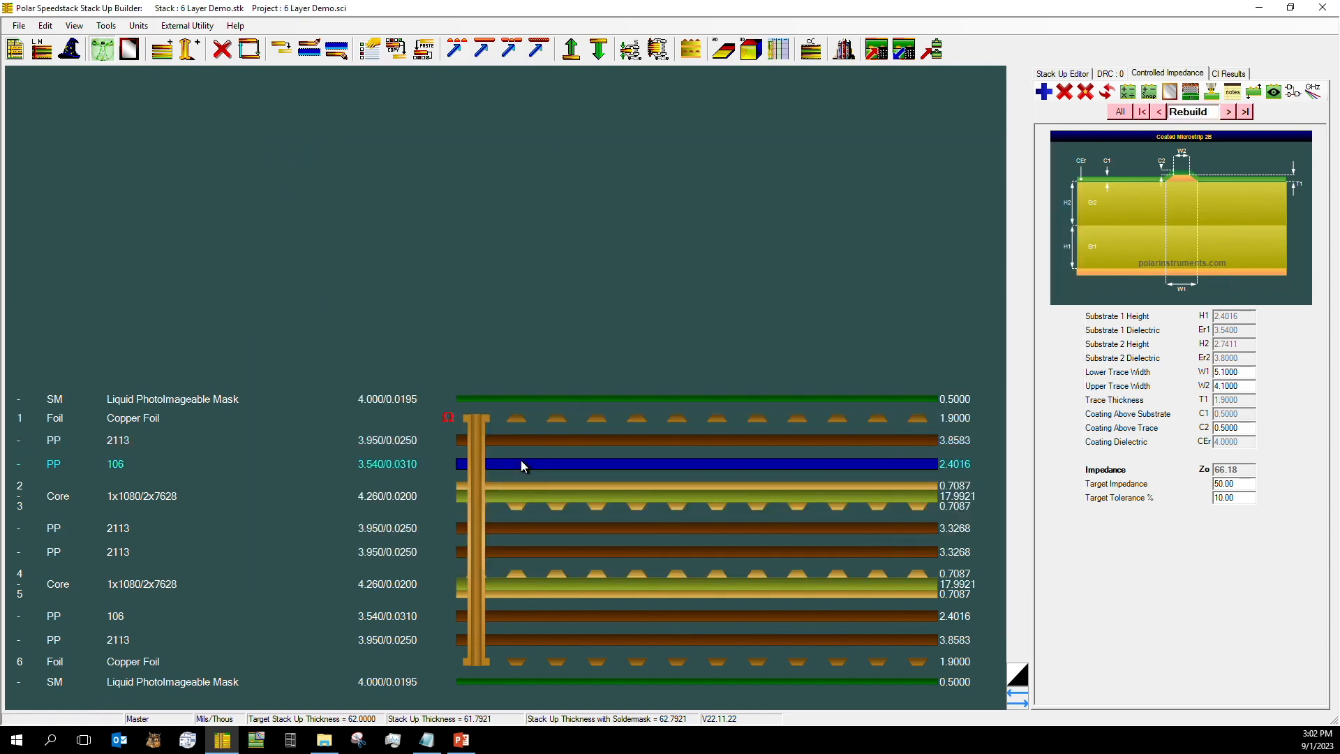
{"action": "key", "text": "Delete"}
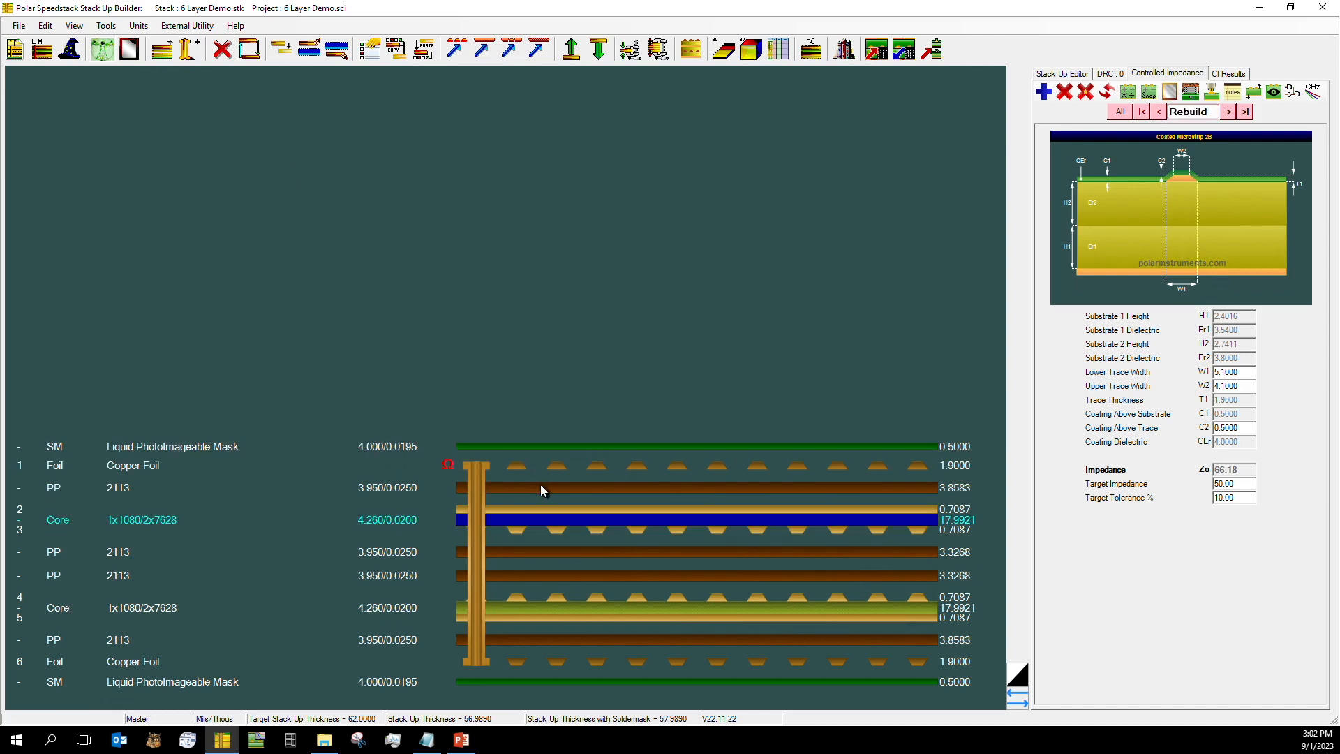
{"action": "left_click", "coordinate": [1107, 94]}
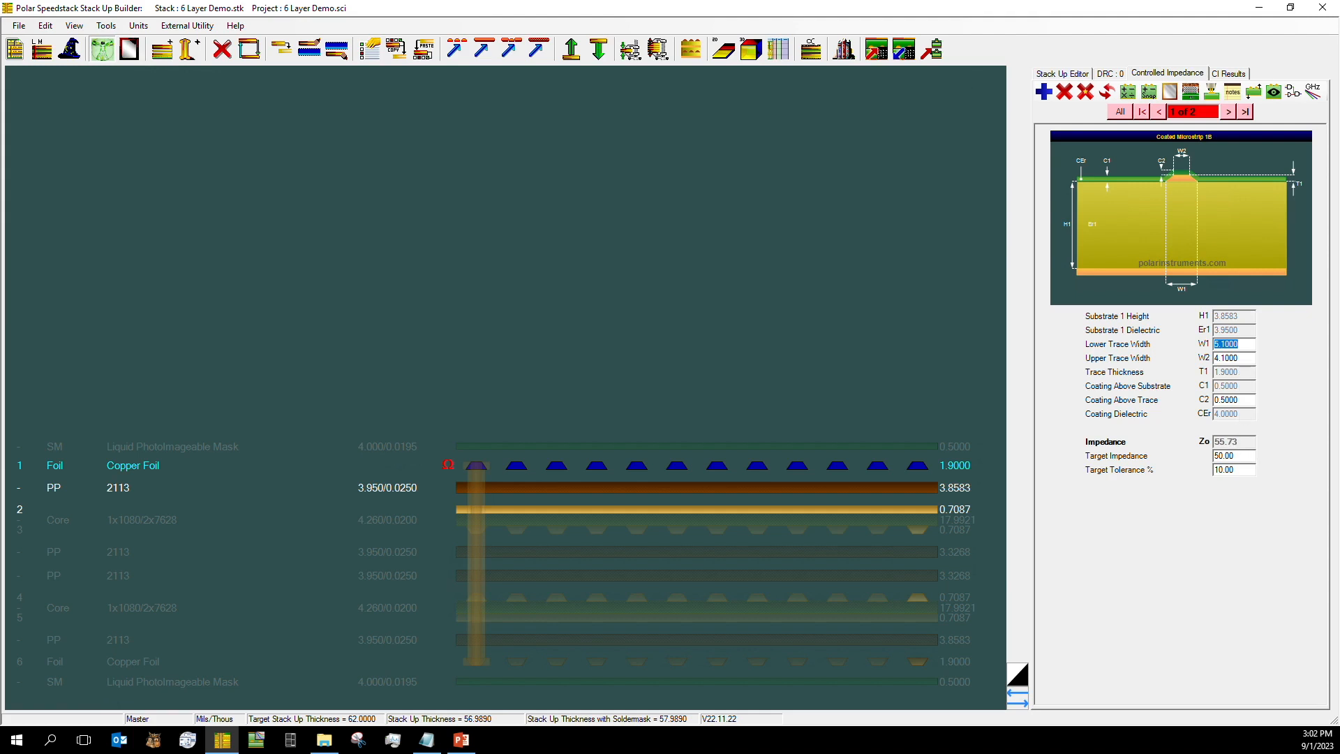
{"action": "left_click", "coordinate": [818, 546]}
{"action": "left_click", "coordinate": [650, 489]}
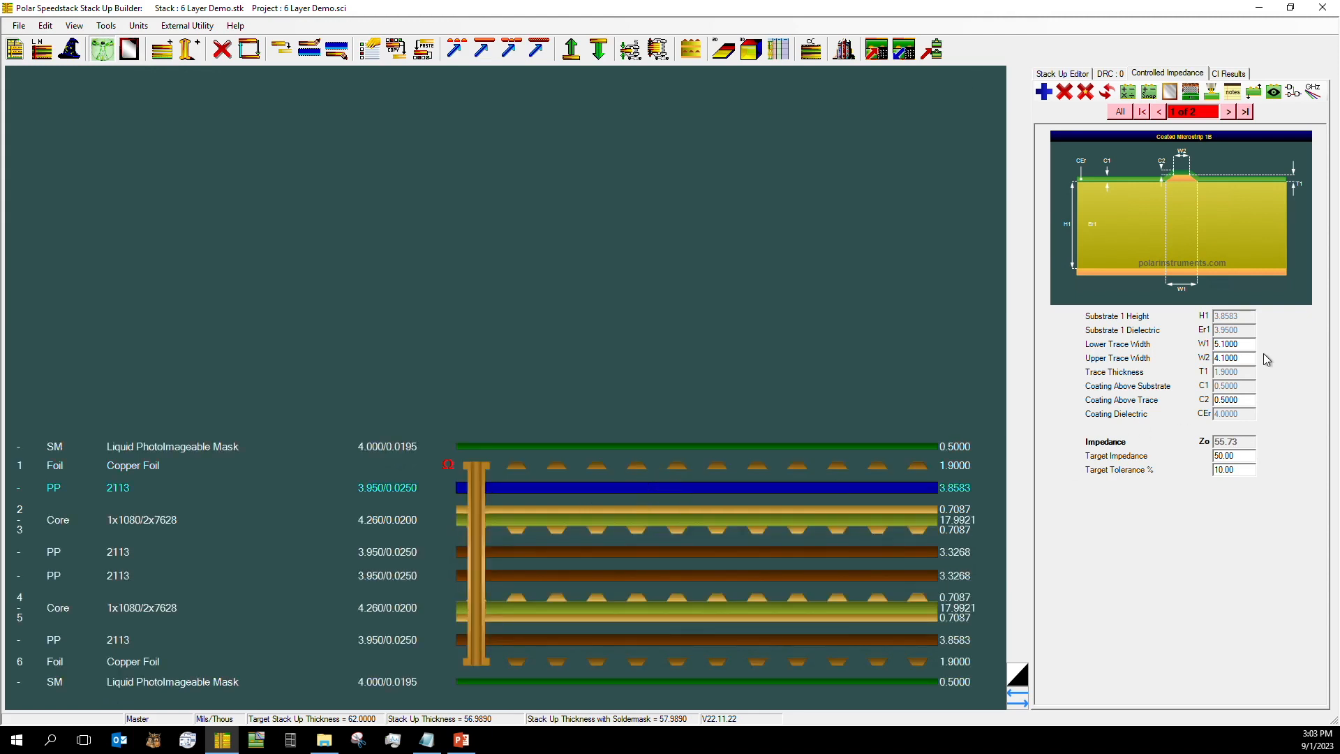
Try single-ended trace widths of 6.1 mil lower and 5.1 mil upper, recalculate, and try a 6.25 mil lower width
{"action": "left_click", "coordinate": [1234, 344]}
{"action": "type", "text": "6.1"}
{"action": "key", "text": "Tab"}
{"action": "type", "text": "5.1"}
{"action": "left_click", "coordinate": [1129, 93]}
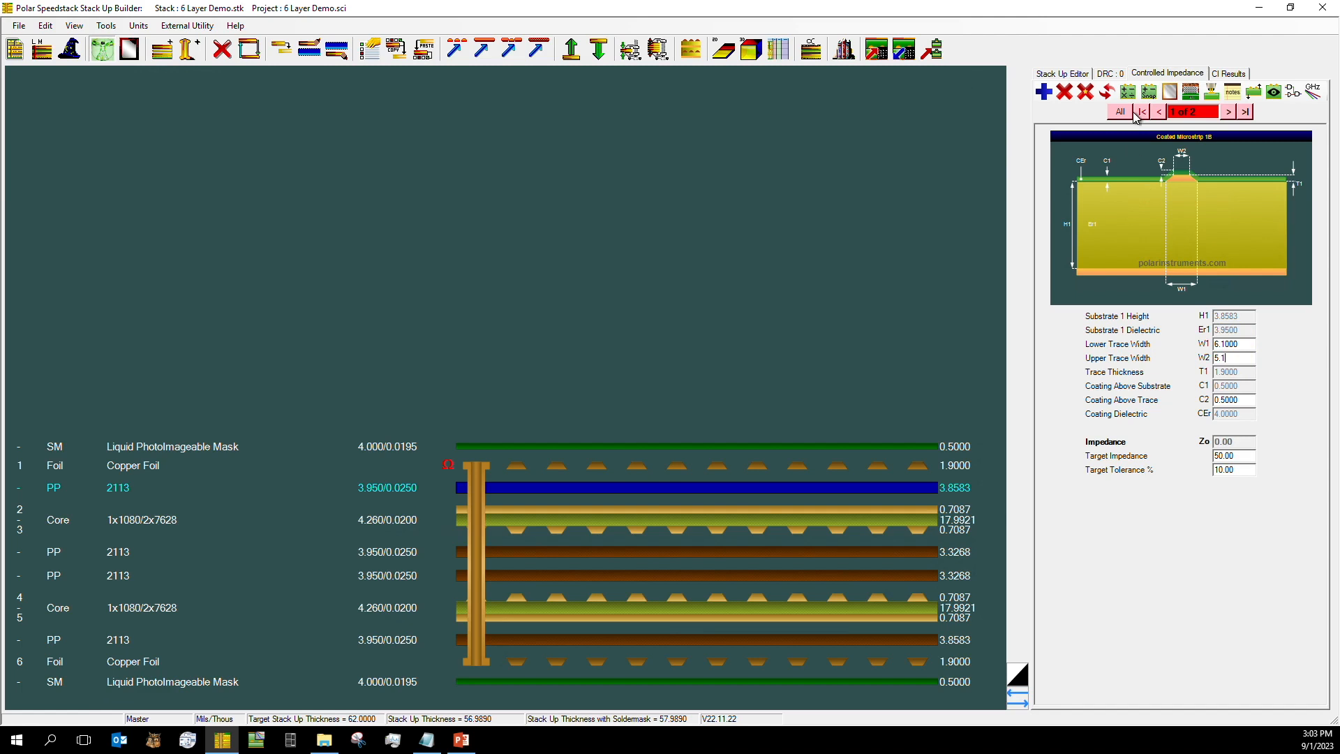
{"action": "double_click", "coordinate": [1228, 343]}
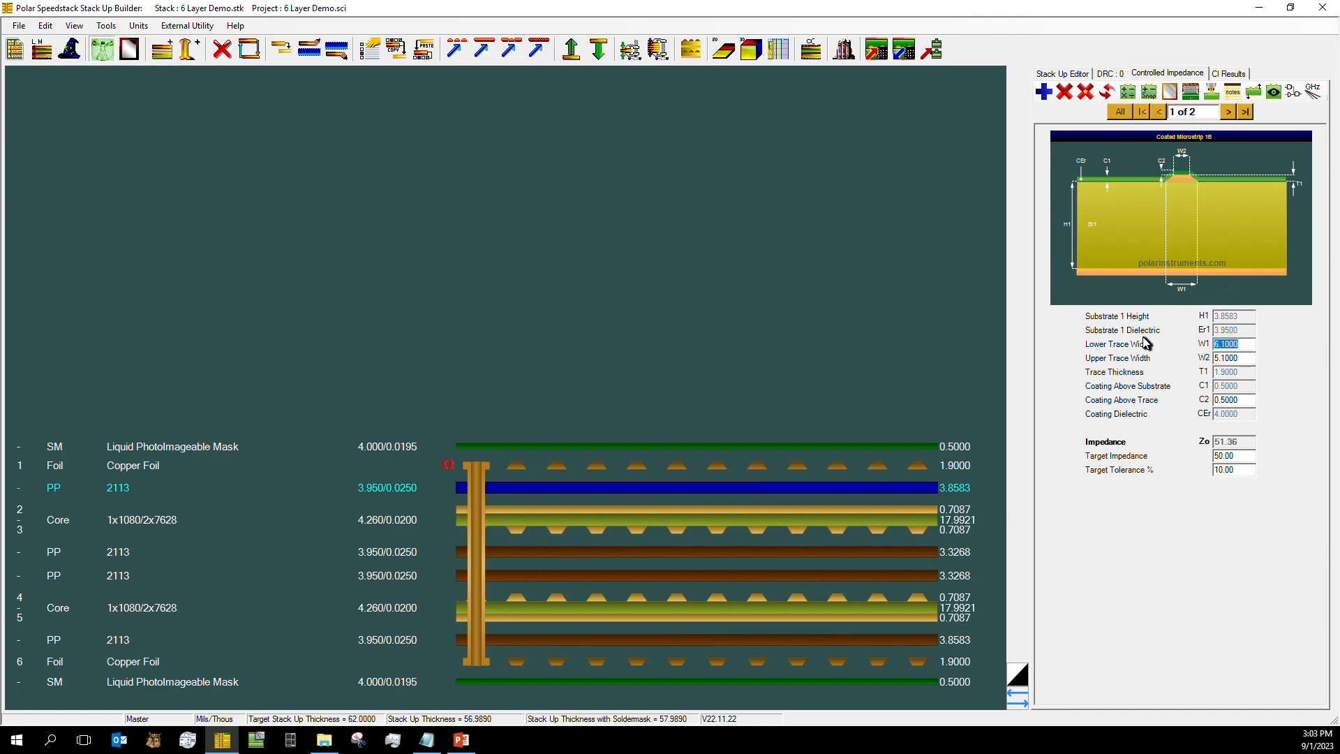
{"action": "type", "text": "6.25"}
{"action": "key", "text": "Return"}
Set the single-ended structure's lower trace width to 6.45 mil and upper trace width to 5.45 mil, and recalculate its impedance
{"action": "double_click", "coordinate": [1227, 344]}
{"action": "type", "text": "6.45"}
{"action": "key", "text": "Tab"}
{"action": "type", "text": "5.45"}
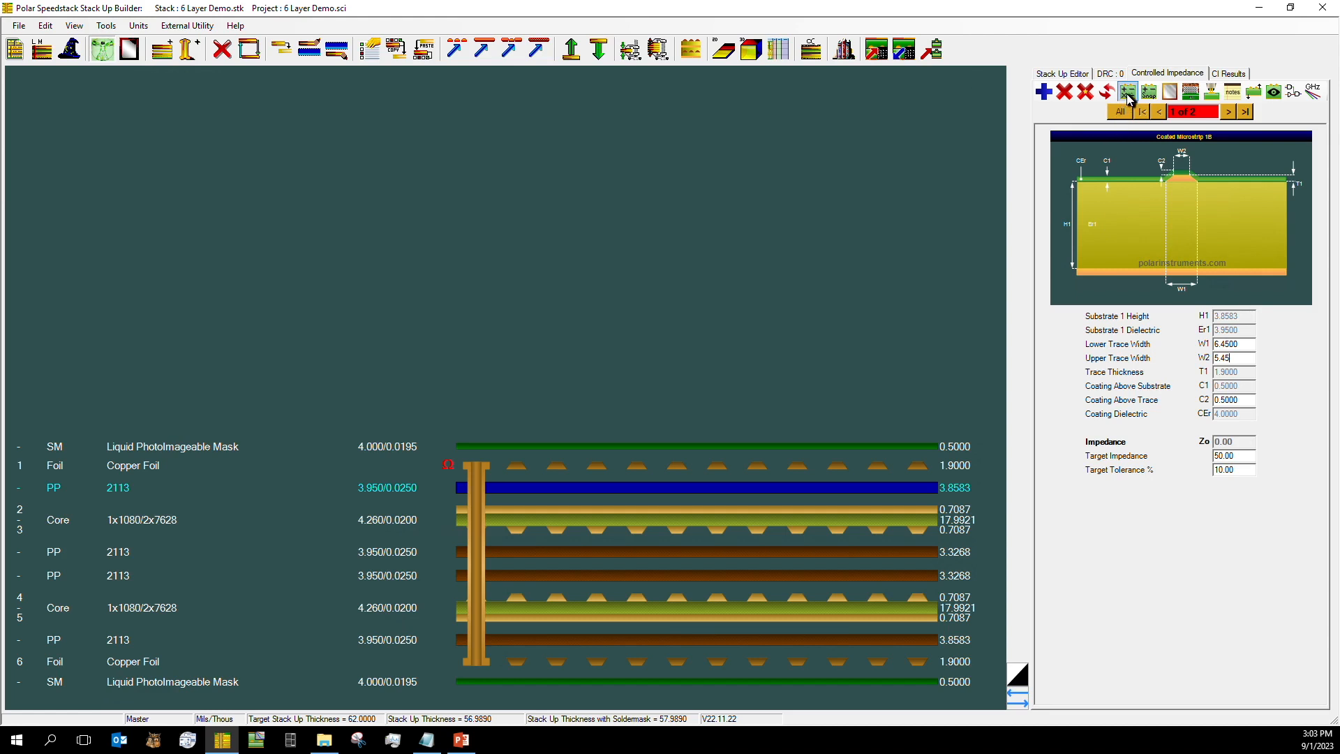
{"action": "left_click", "coordinate": [1128, 94]}
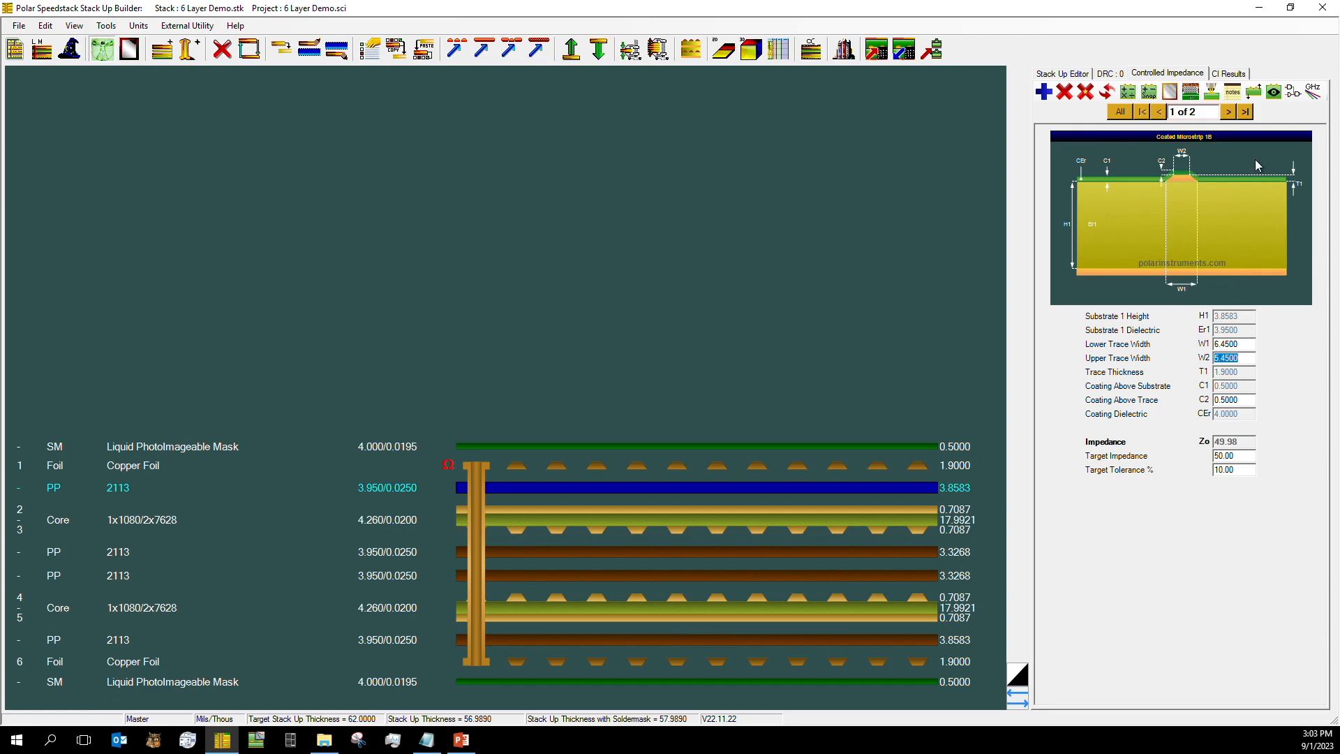
Review the impedance results, the stack-up thickness information and the parameters of the differential structure
{"action": "left_click", "coordinate": [1234, 75]}
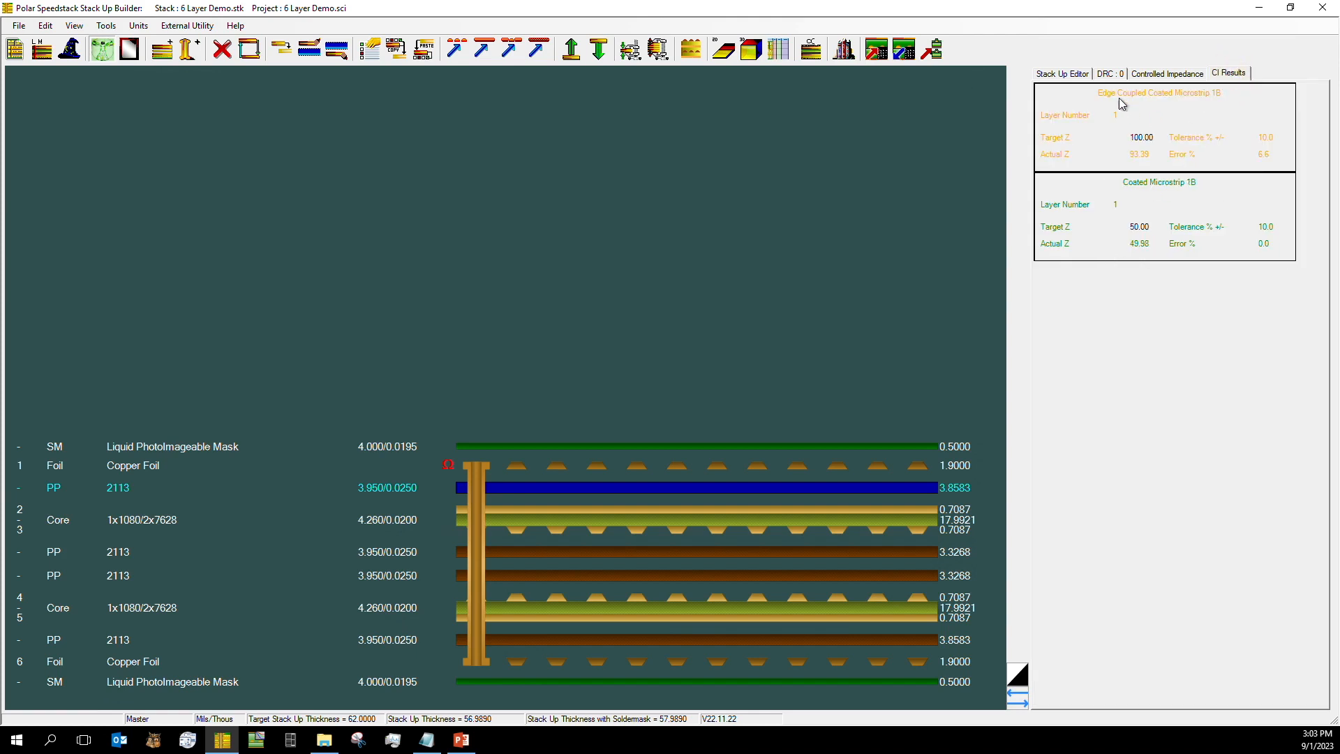
{"action": "left_click", "coordinate": [1084, 76]}
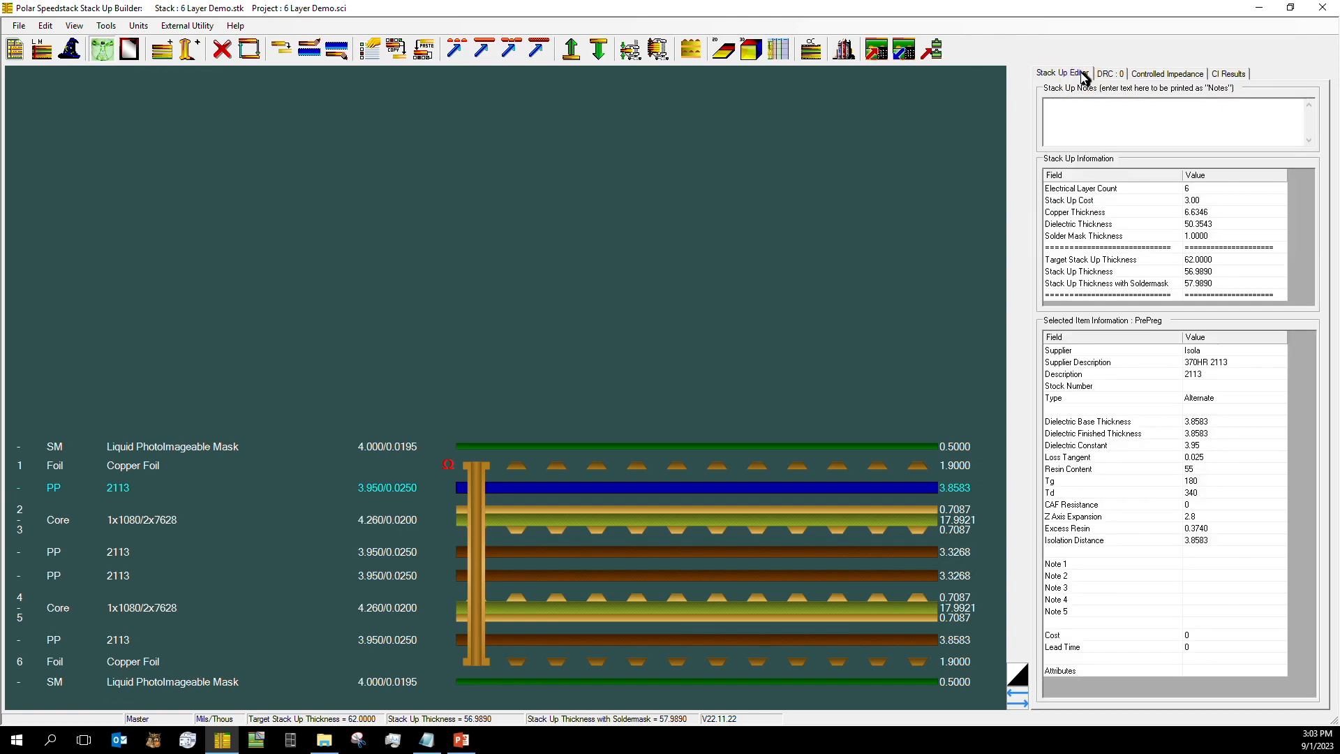
{"action": "left_click", "coordinate": [1151, 75]}
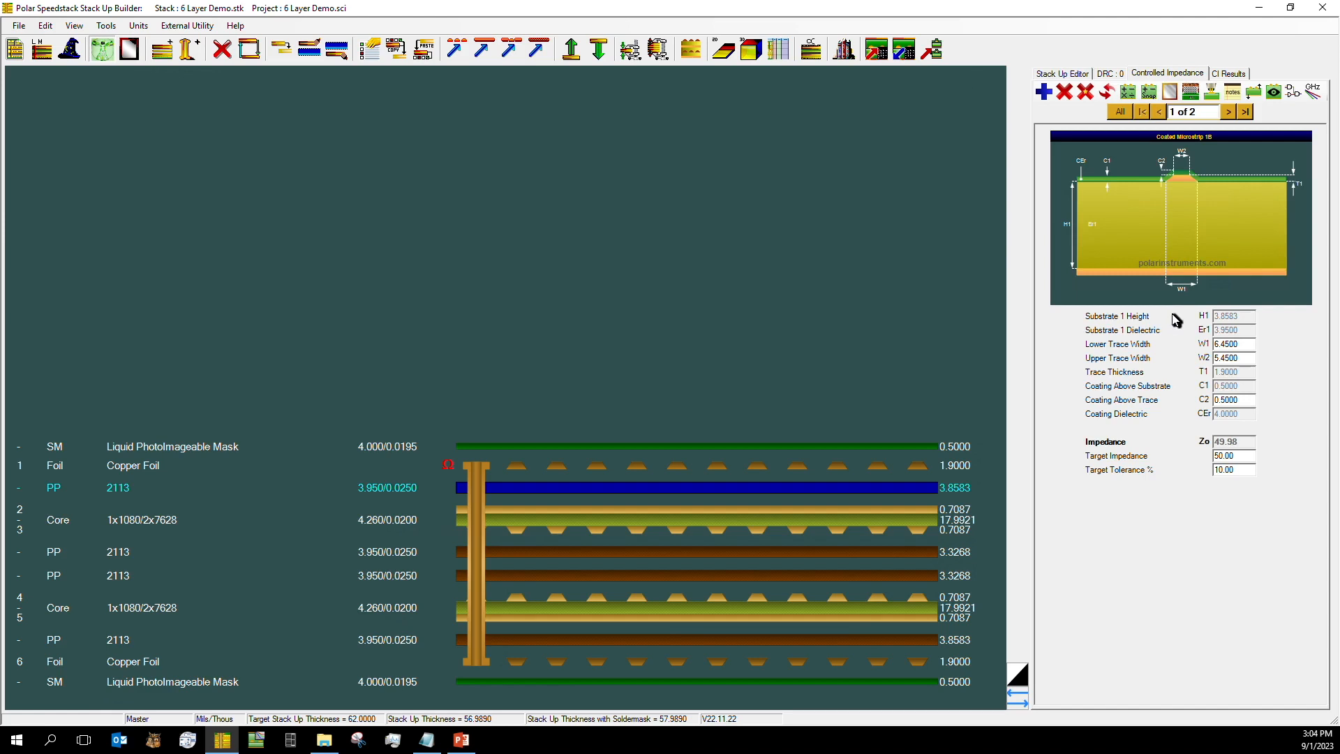
{"action": "left_click", "coordinate": [1228, 112]}
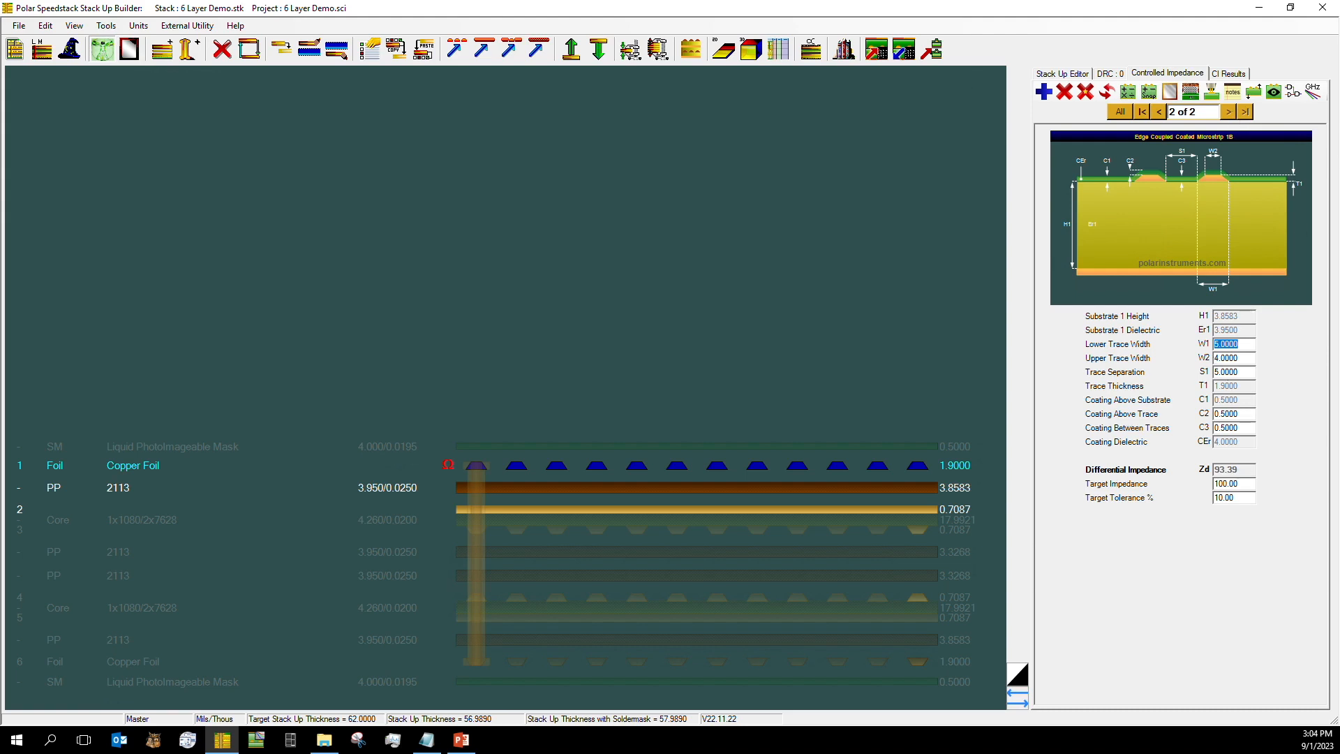
{"action": "left_click", "coordinate": [1251, 373]}
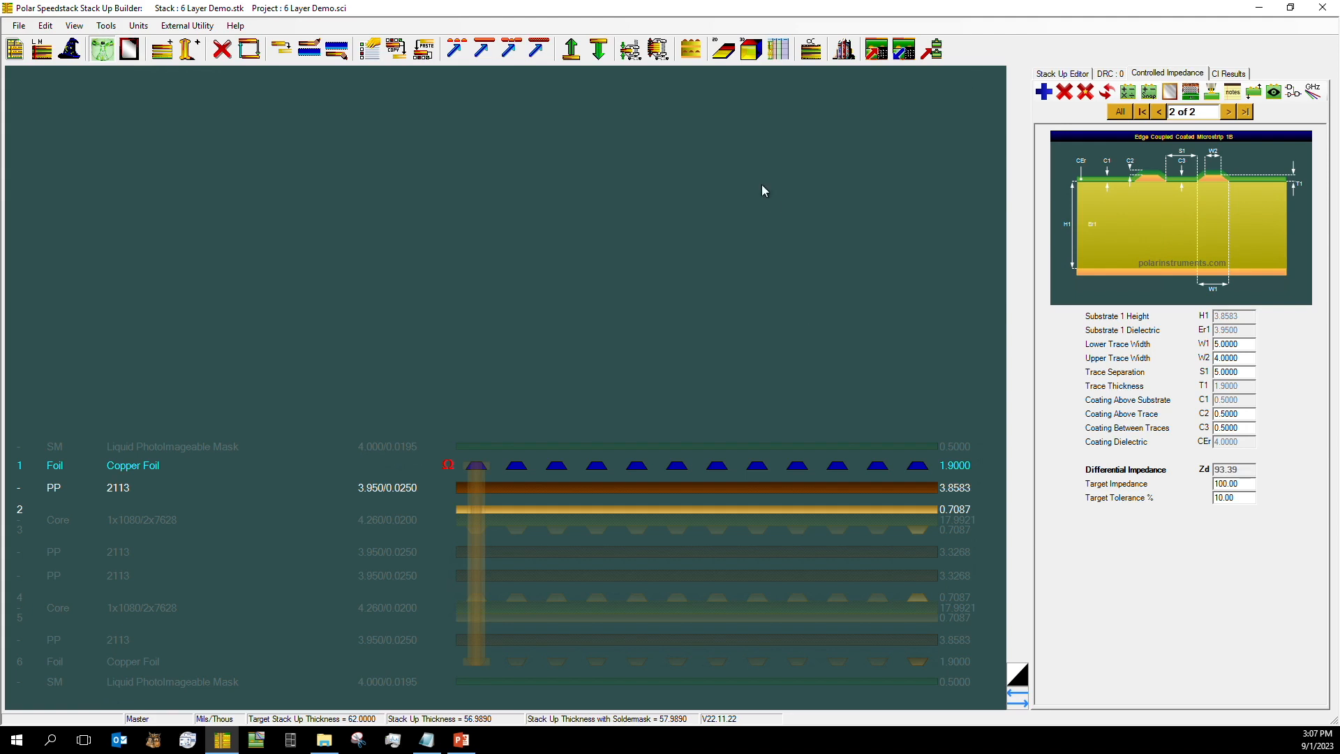
Apply finishing to all materials, and rebuild the impedance structures with the finished prepreg thicknesses
{"action": "left_click", "coordinate": [630, 50]}
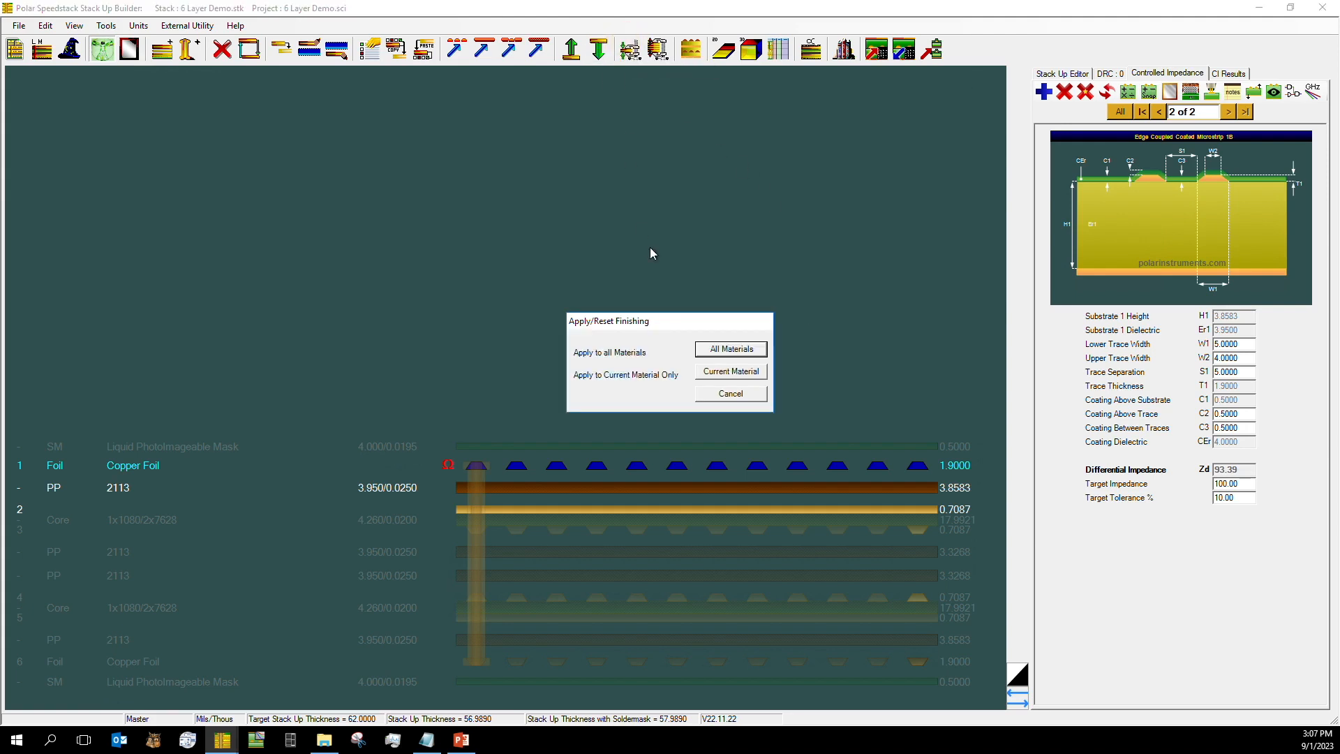
{"action": "left_click", "coordinate": [707, 347]}
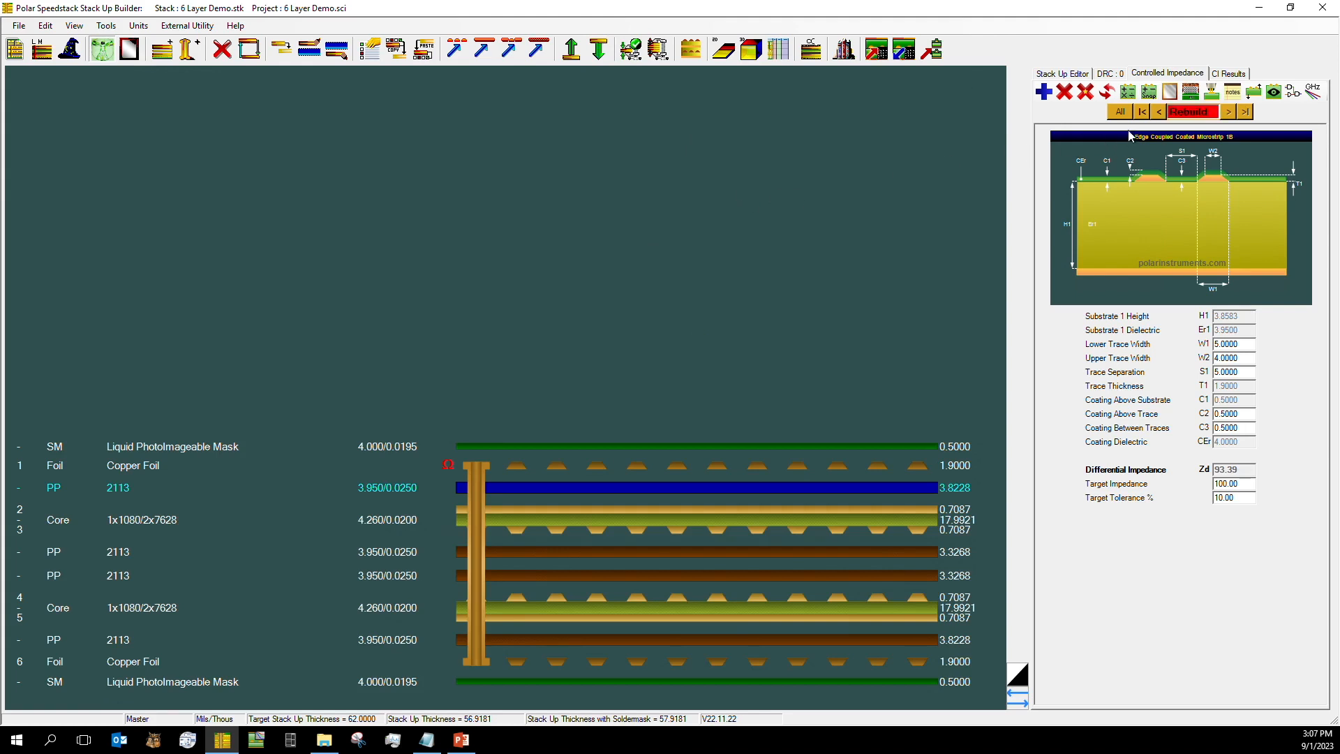
{"action": "left_click", "coordinate": [1144, 113]}
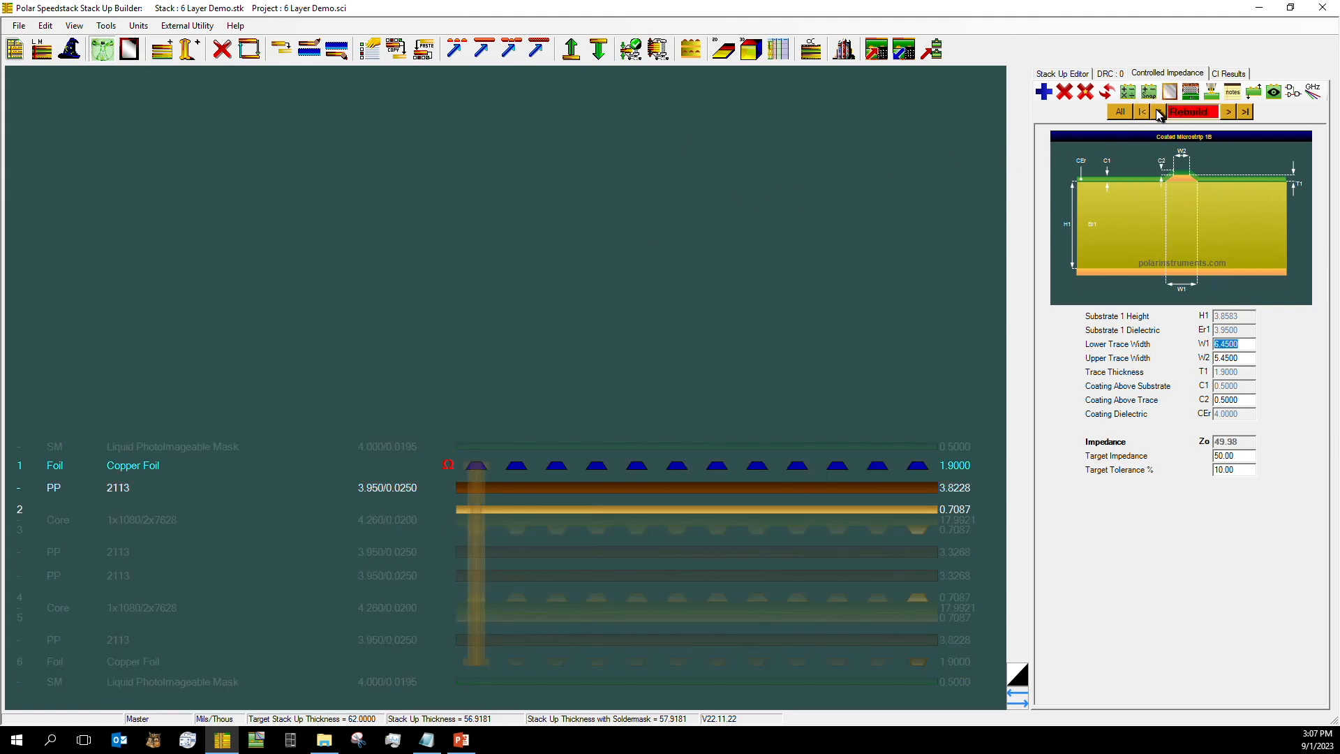
{"action": "left_click", "coordinate": [1108, 93]}
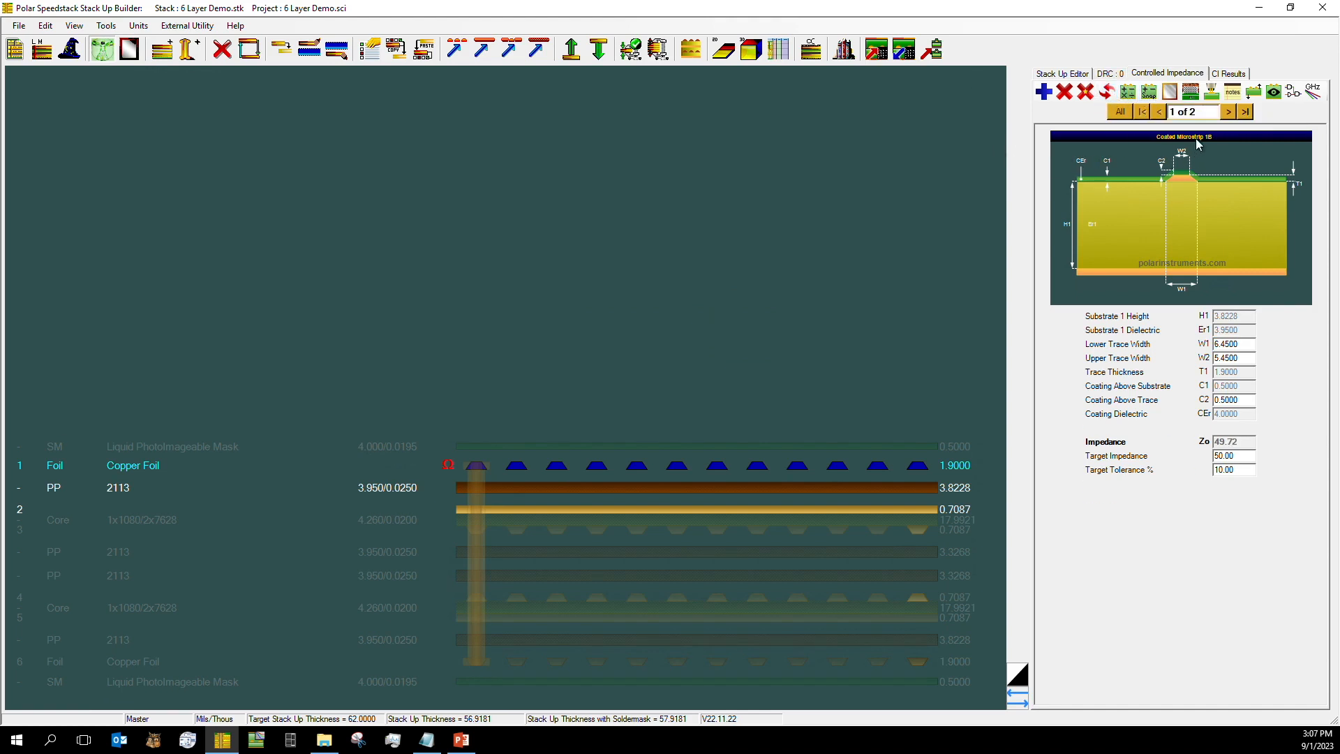
Check the differential and single-ended structures, their deviation from target impedance, and the stack-up information
{"action": "left_click", "coordinate": [1228, 111]}
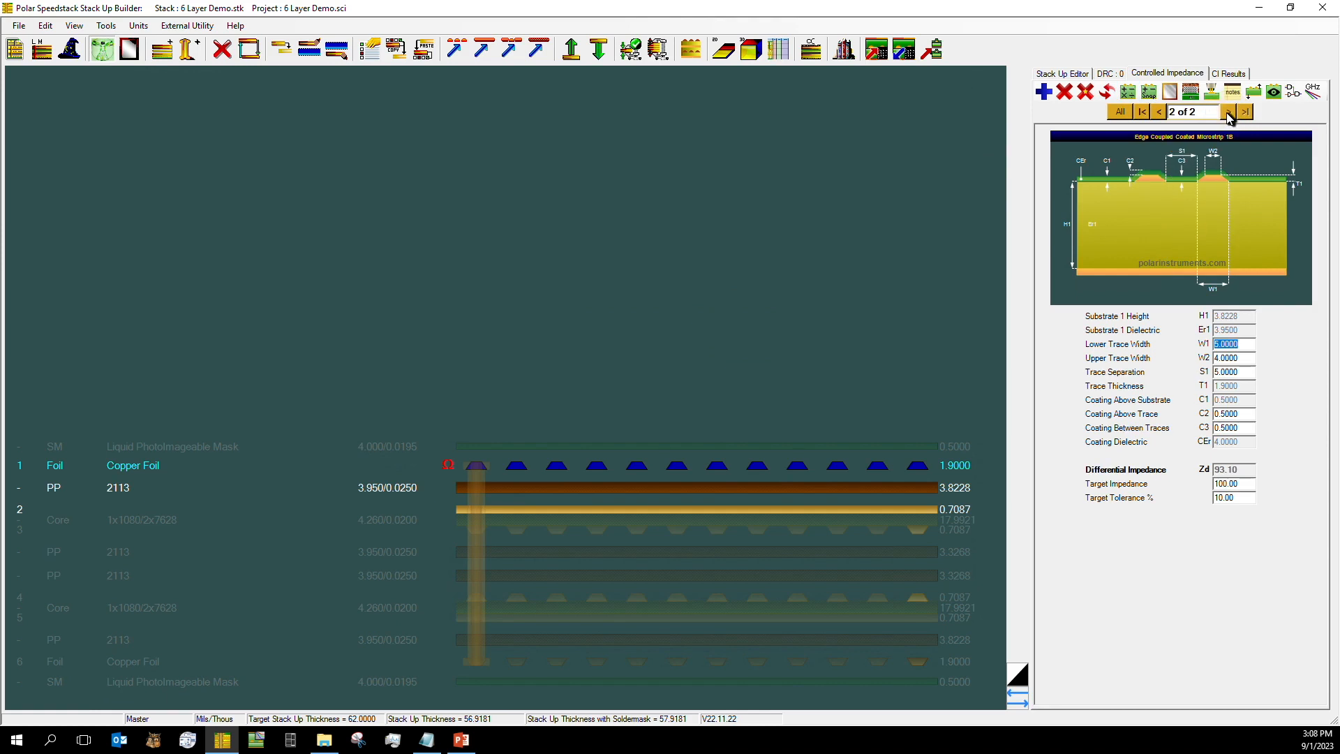
{"action": "left_click", "coordinate": [863, 270]}
{"action": "left_click", "coordinate": [1159, 111]}
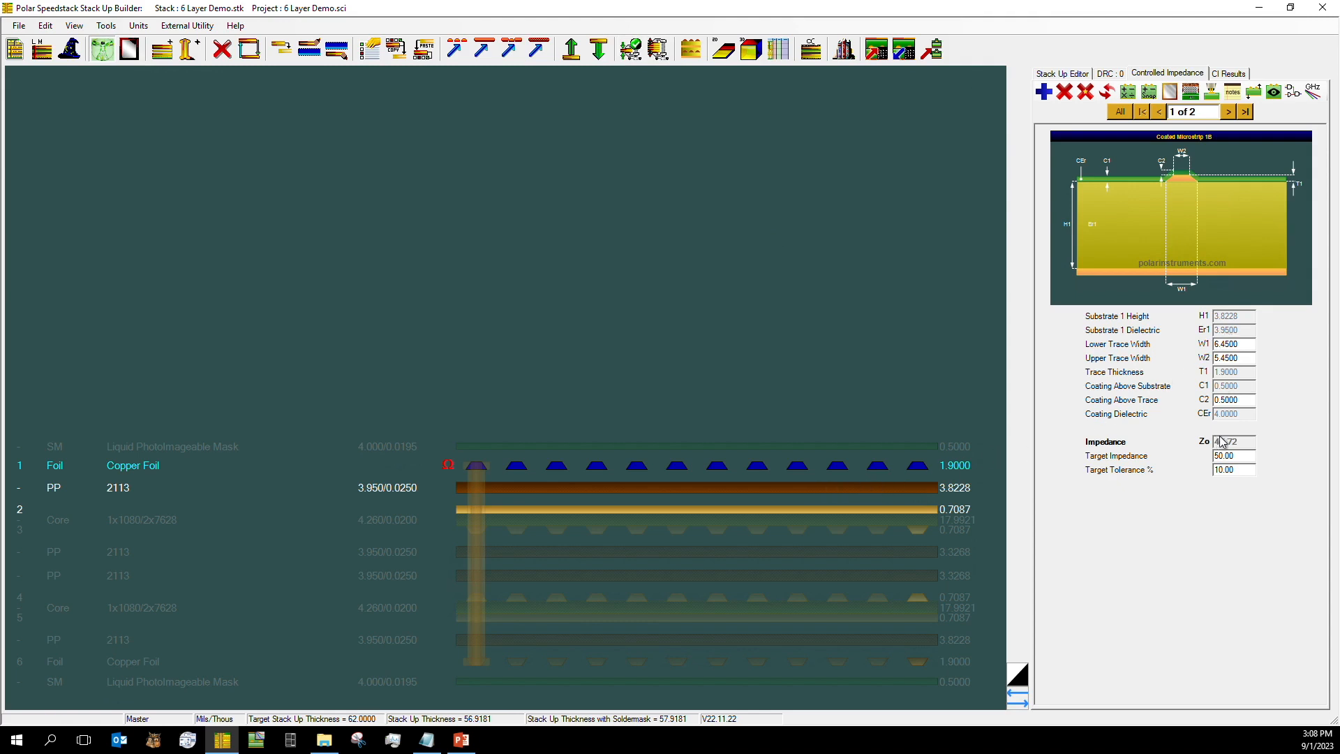
{"action": "left_click", "coordinate": [1229, 74]}
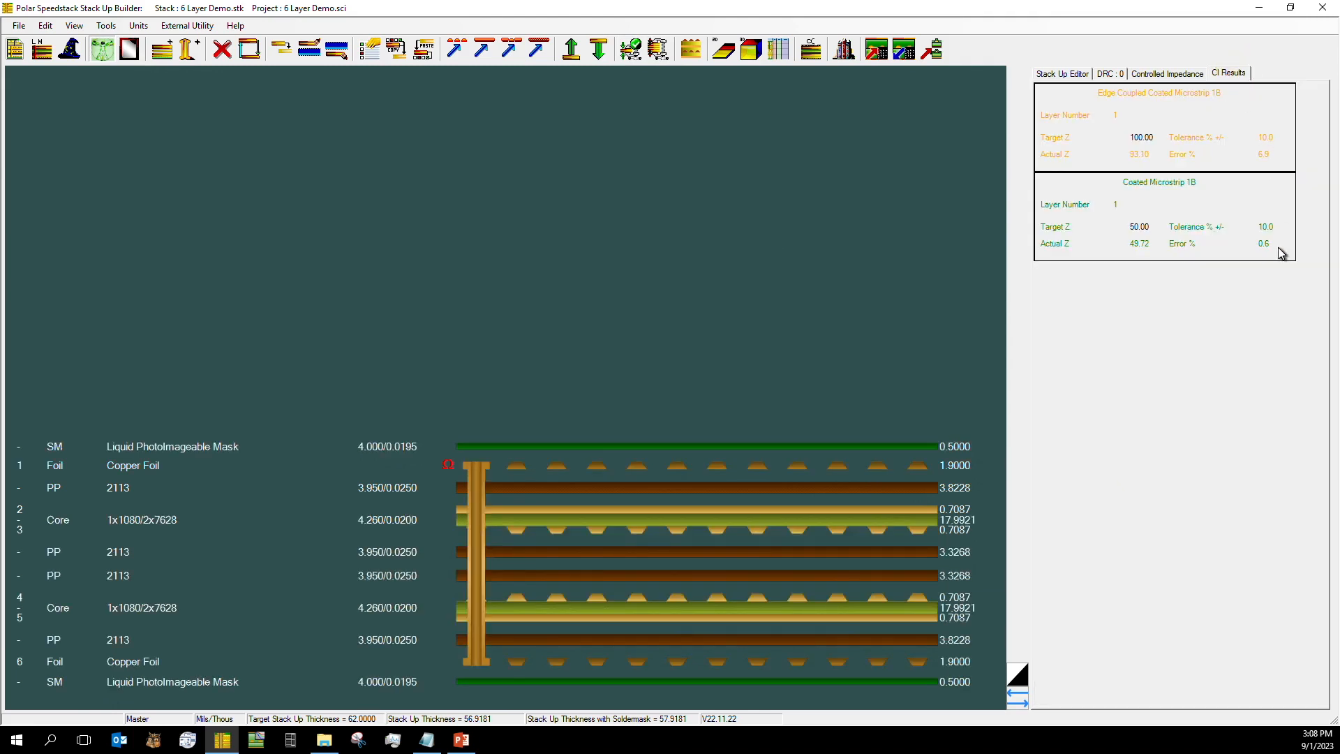
{"action": "left_click", "coordinate": [1074, 75]}
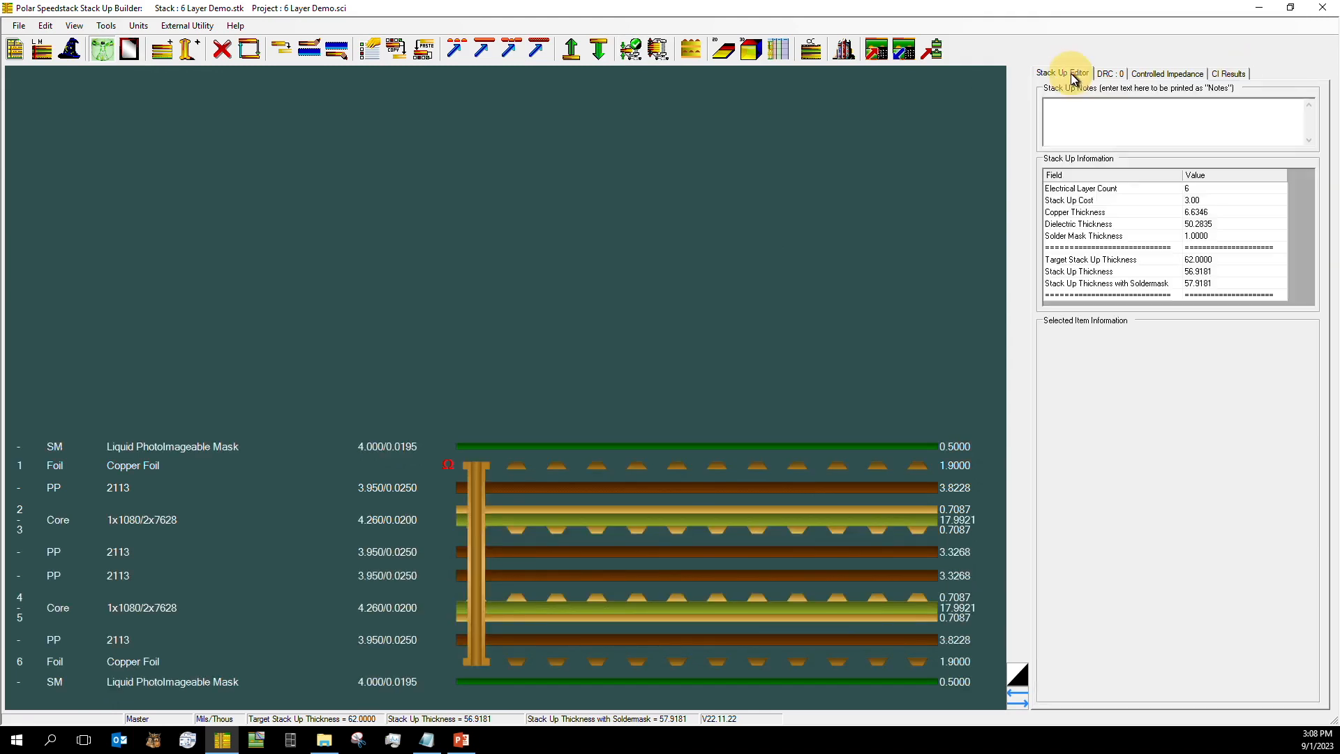
{"action": "left_click", "coordinate": [1148, 74]}
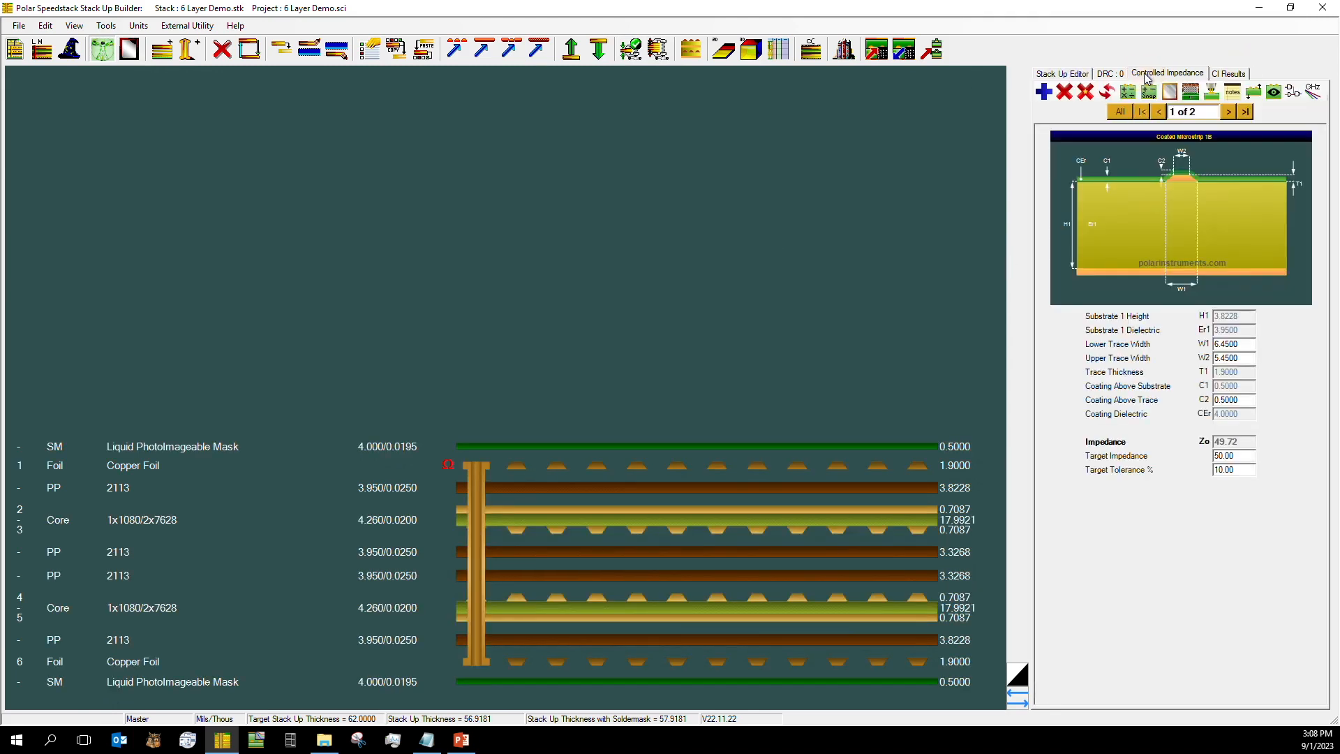
{"action": "left_click", "coordinate": [747, 487]}
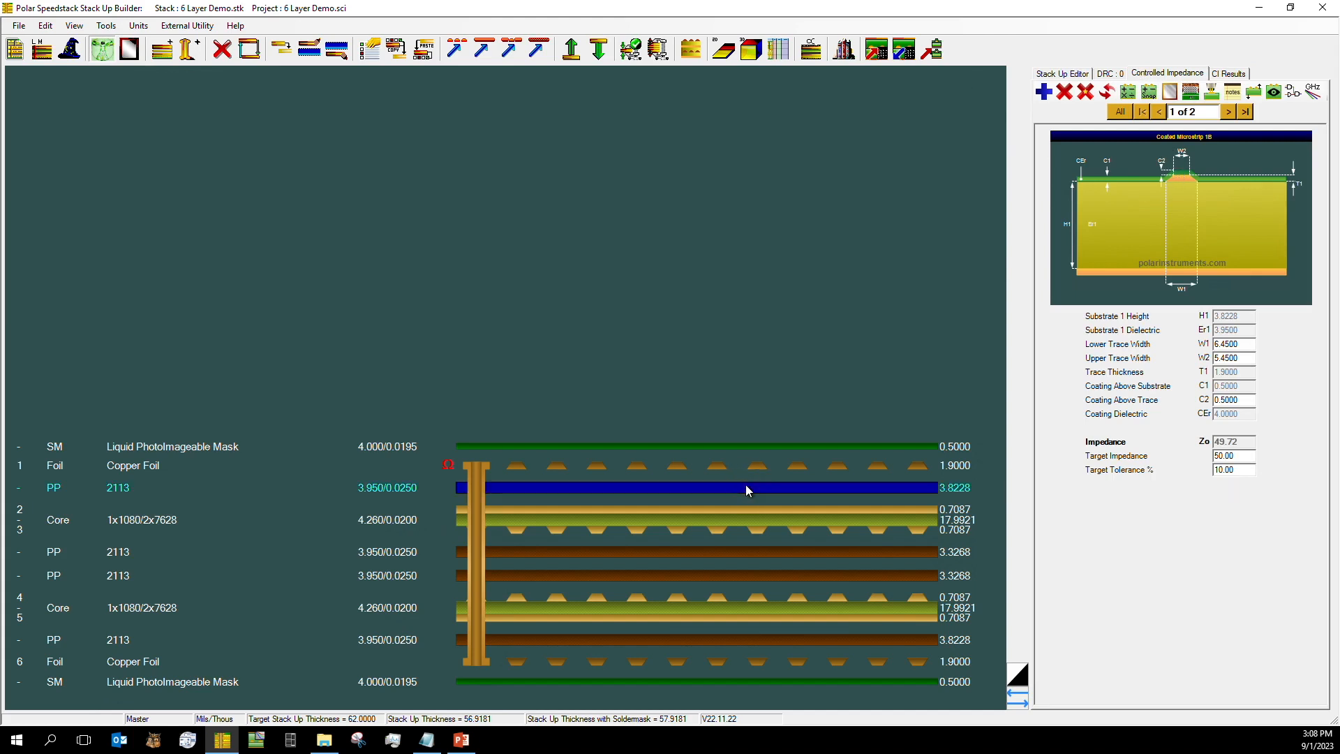
Set the differential structure to 4.5 mil lower width, 3.5 mil upper width and 5.5 mil separation, recalculate, and view the impedance results
{"action": "left_click", "coordinate": [1229, 113]}
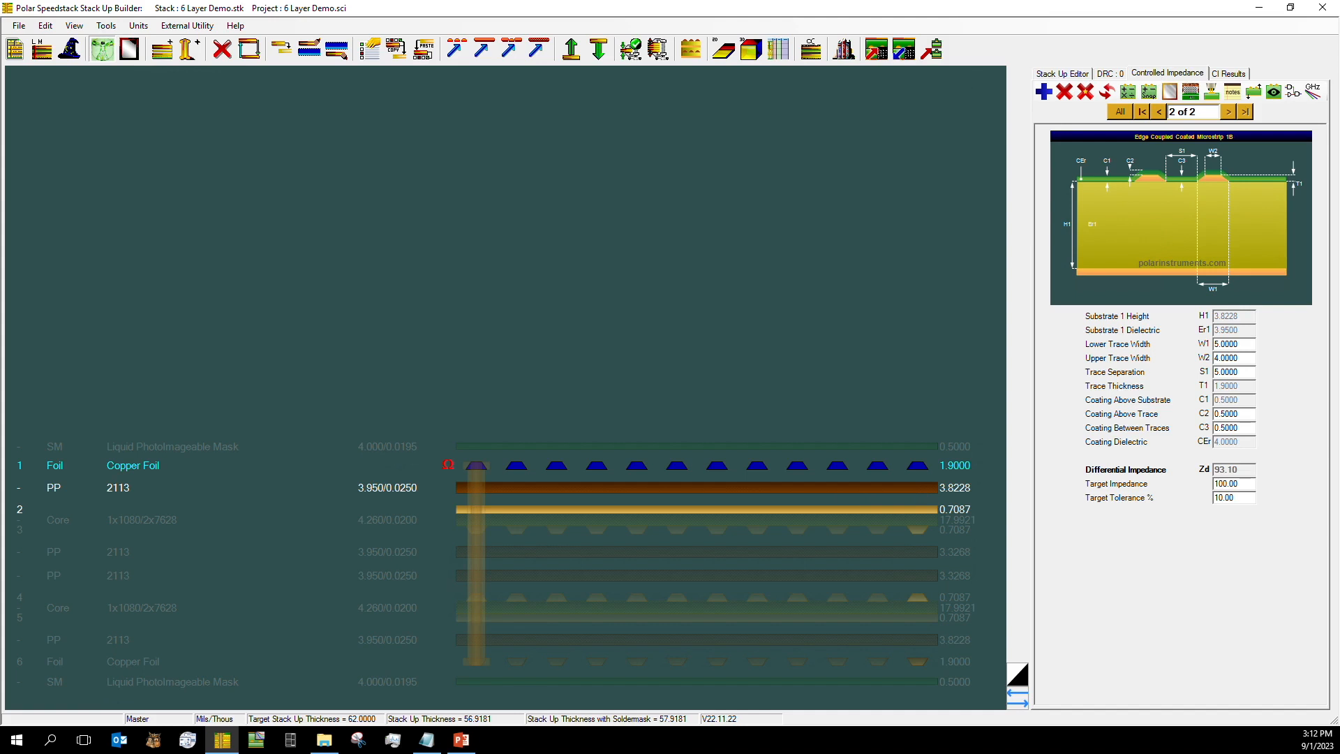
{"action": "double_click", "coordinate": [1241, 344]}
{"action": "type", "text": "4.5"}
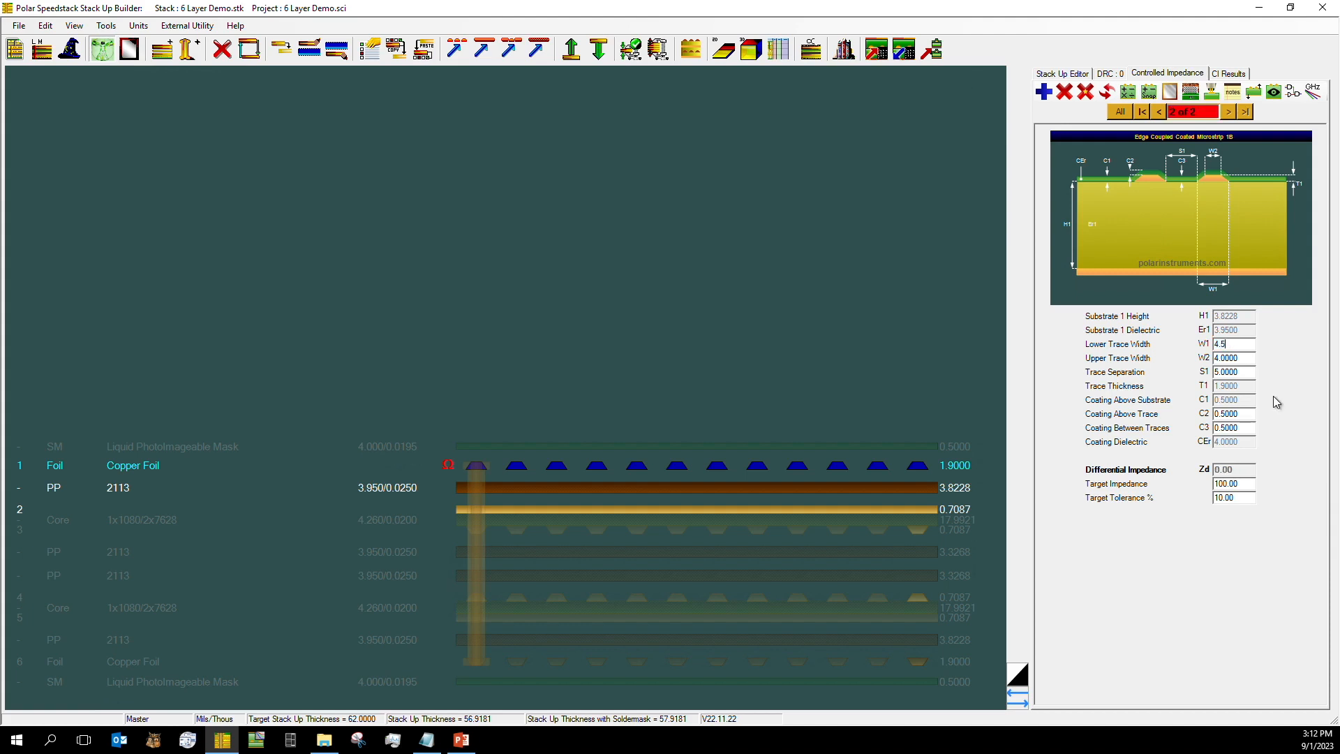
{"action": "key", "text": "Tab"}
{"action": "type", "text": "3.4"}
{"action": "key", "text": "BackSpace"}
{"action": "type", "text": "5"}
{"action": "key", "text": "Tab"}
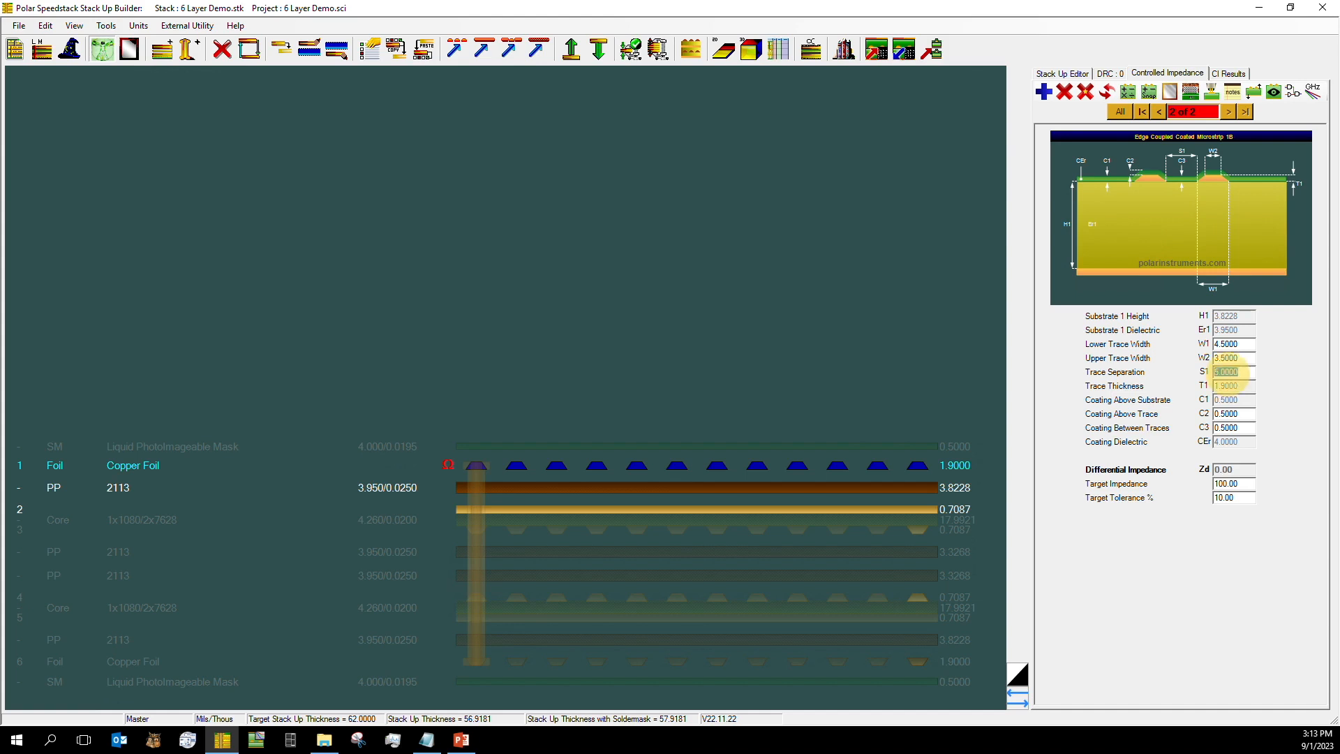
{"action": "type", "text": "5.5"}
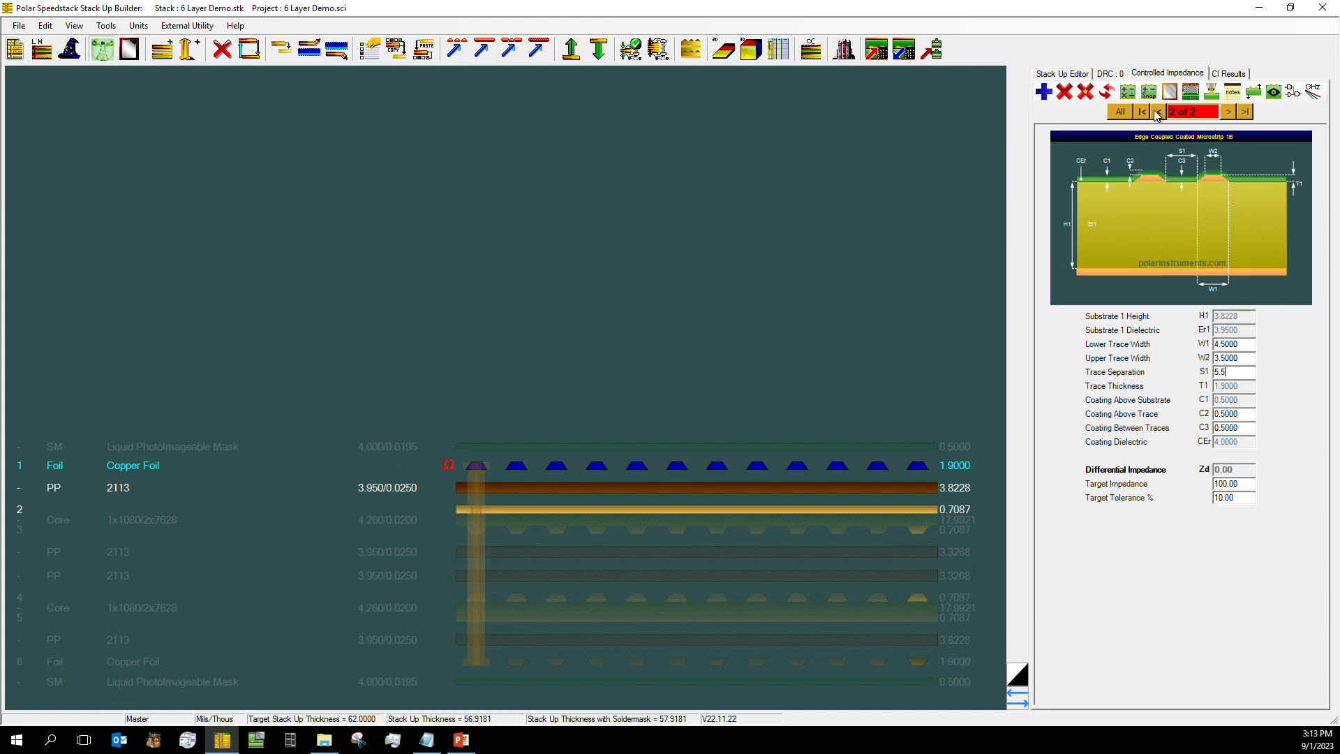
{"action": "left_click", "coordinate": [1126, 96]}
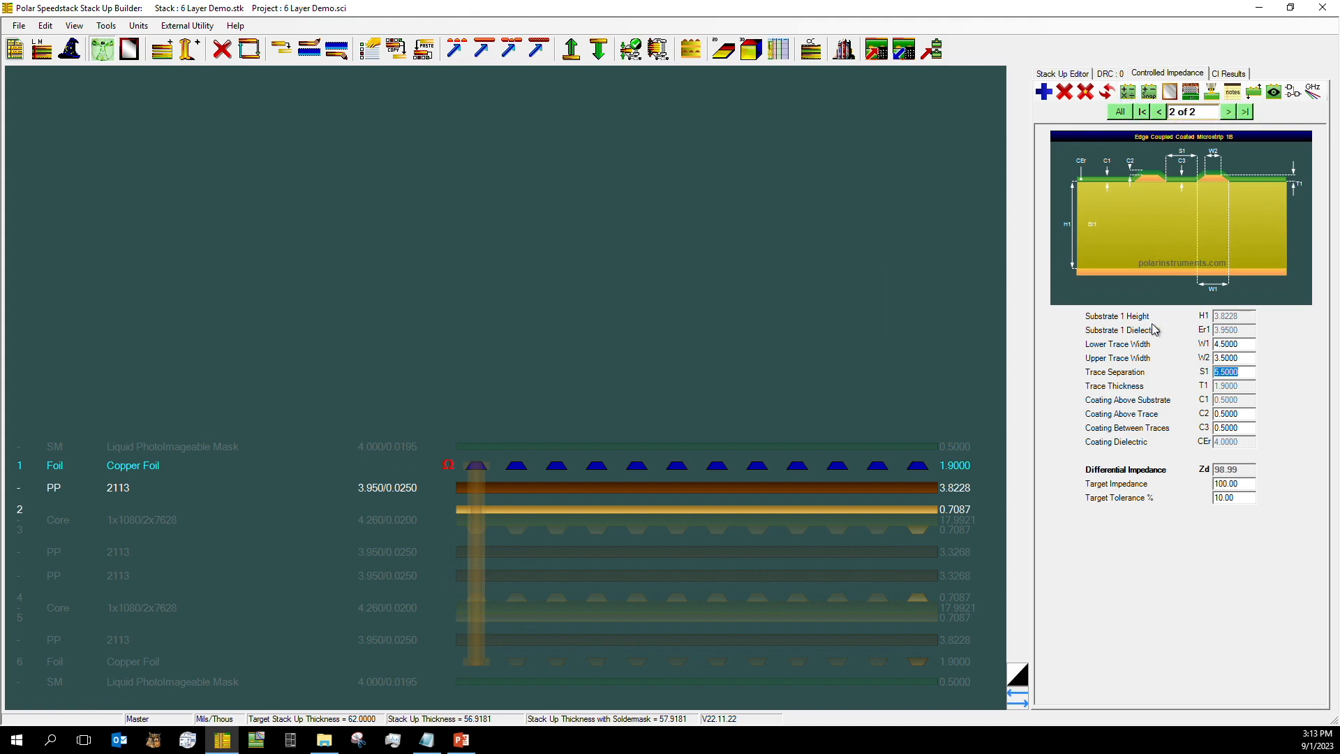
{"action": "left_click", "coordinate": [1228, 73]}
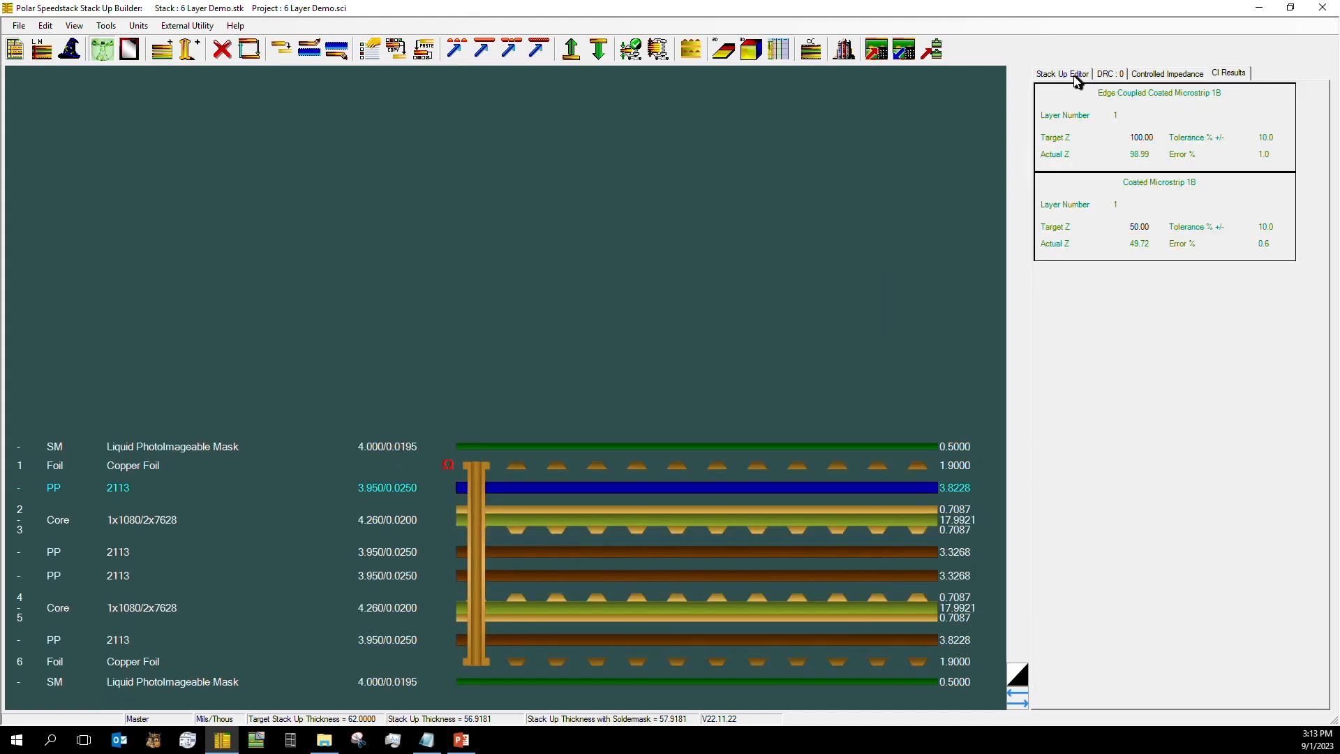
Review the parameters of the differential and single-ended impedance structures on layer 1
{"action": "left_click", "coordinate": [1079, 77]}
{"action": "left_click", "coordinate": [1145, 74]}
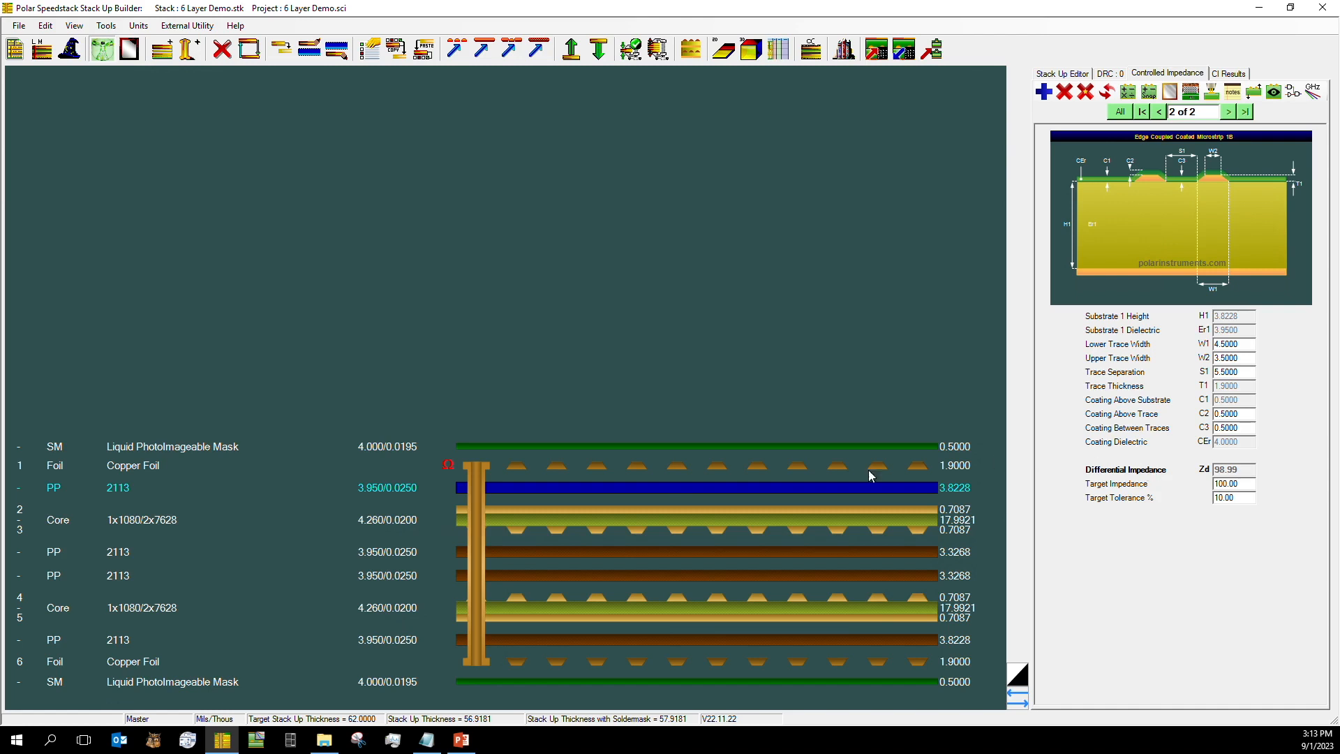
{"action": "left_click", "coordinate": [1159, 73]}
{"action": "left_click", "coordinate": [1161, 112]}
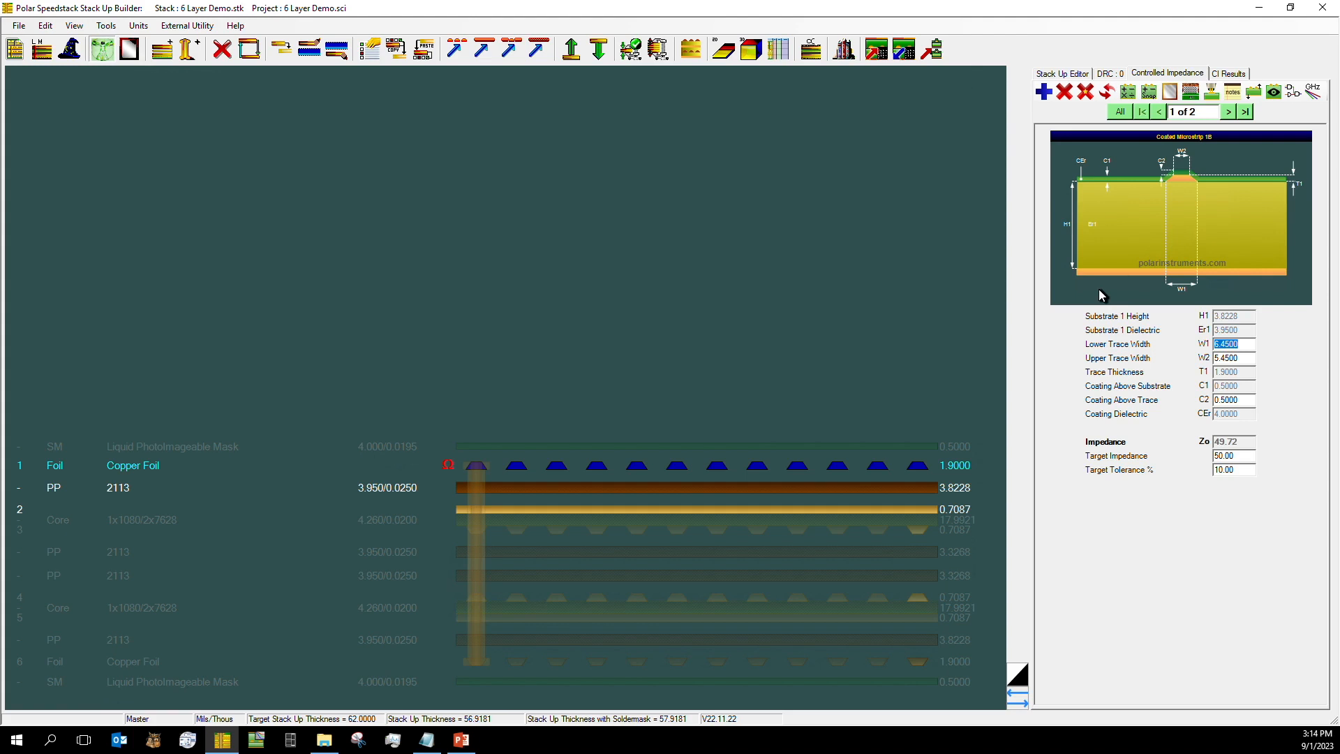
Add a differential Edge Coupled Coated Microstrip 1B structure on layer 1 with a target impedance of 85 ohms
{"action": "left_click", "coordinate": [1043, 91]}
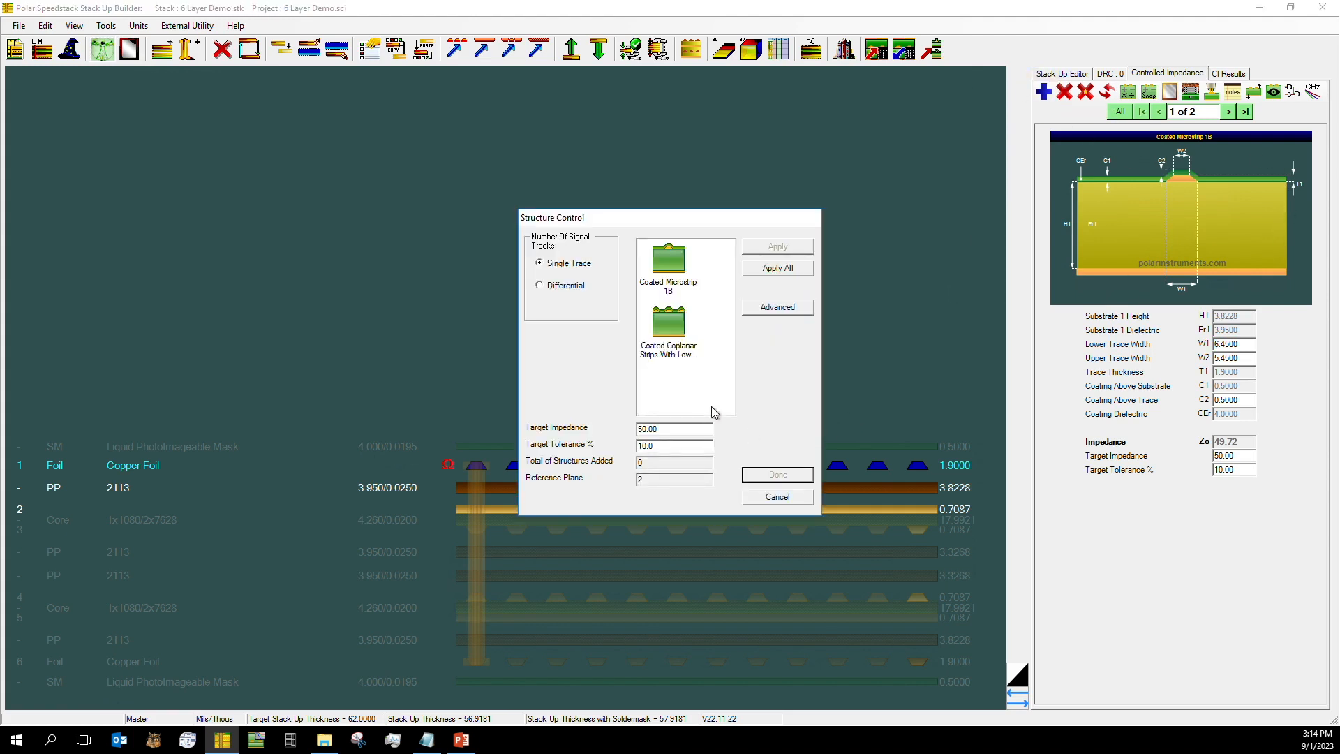
{"action": "left_click", "coordinate": [558, 285]}
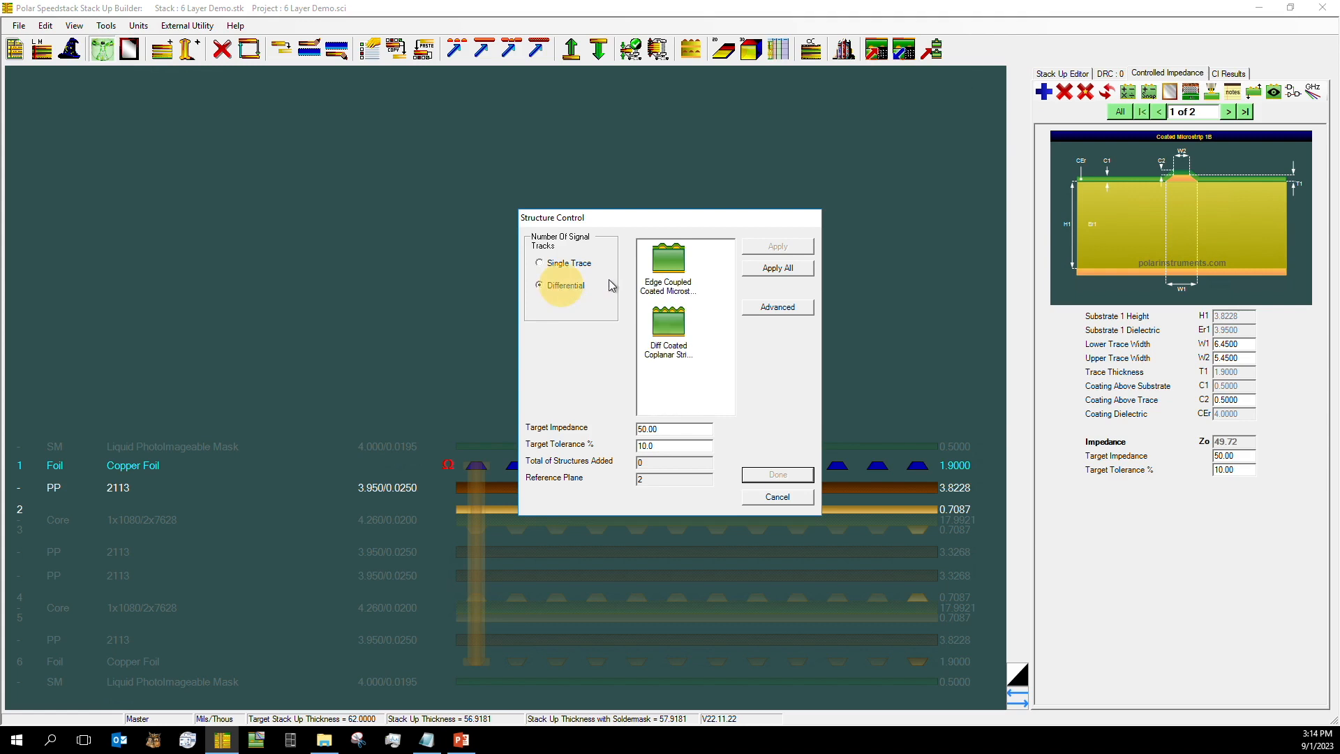
{"action": "left_click", "coordinate": [668, 264]}
{"action": "double_click", "coordinate": [671, 430]}
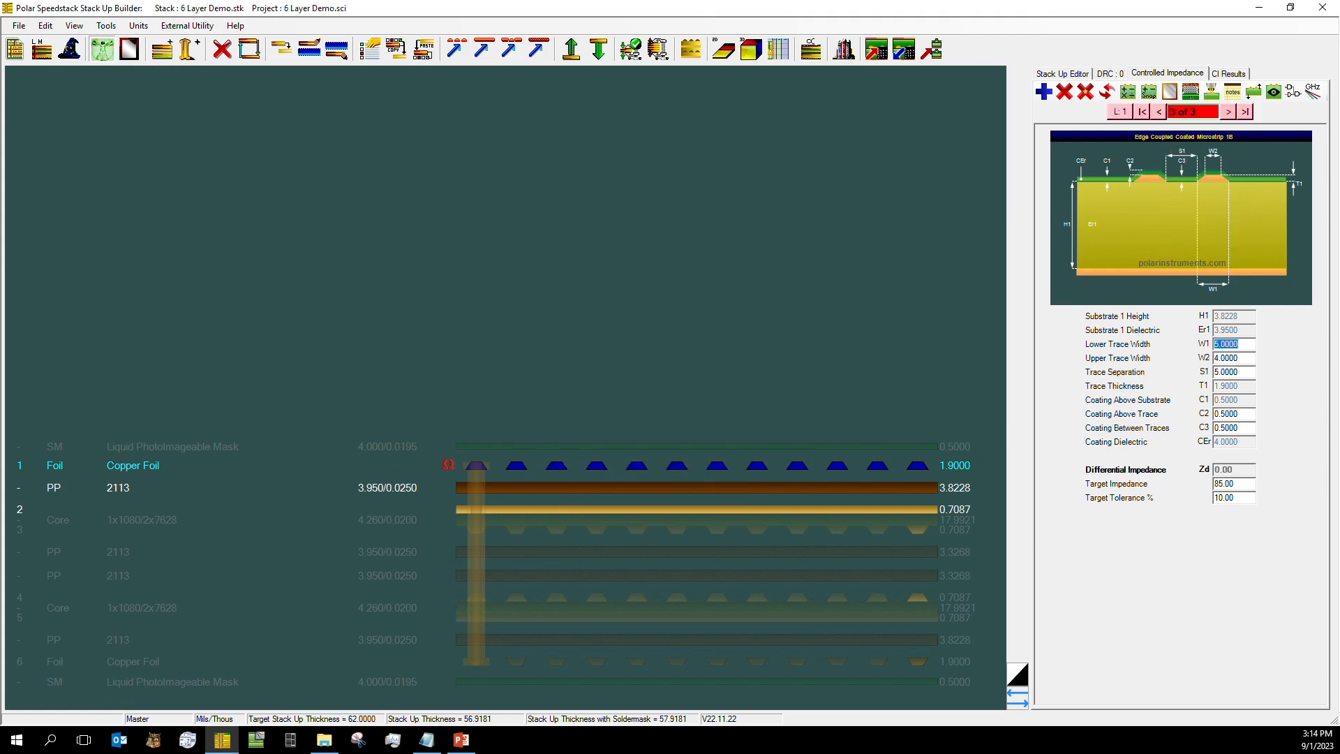
Set the new differential structure to 3 mil lower width, 2 mil upper width and 3 mil separation, and calculate its impedance
{"action": "double_click", "coordinate": [1235, 346]}
{"action": "type", "text": "3"}
{"action": "double_click", "coordinate": [1229, 358]}
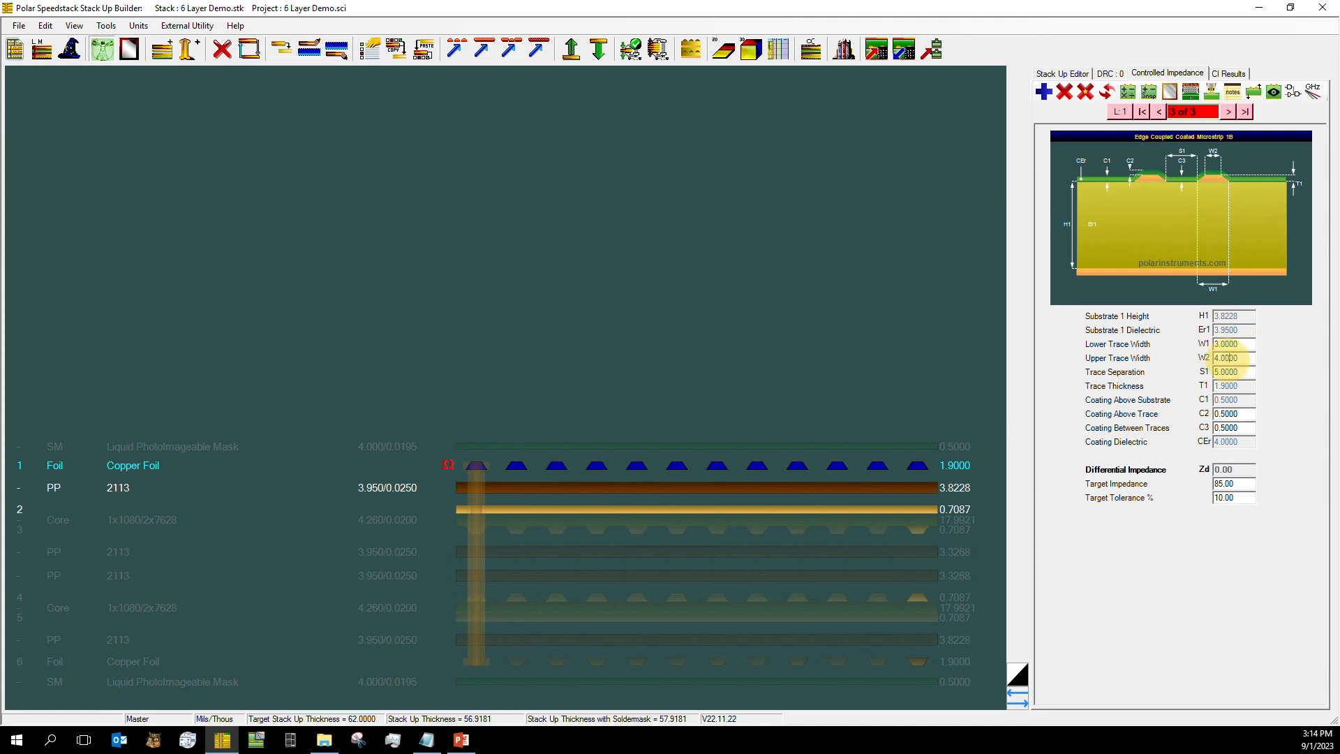
{"action": "type", "text": "2"}
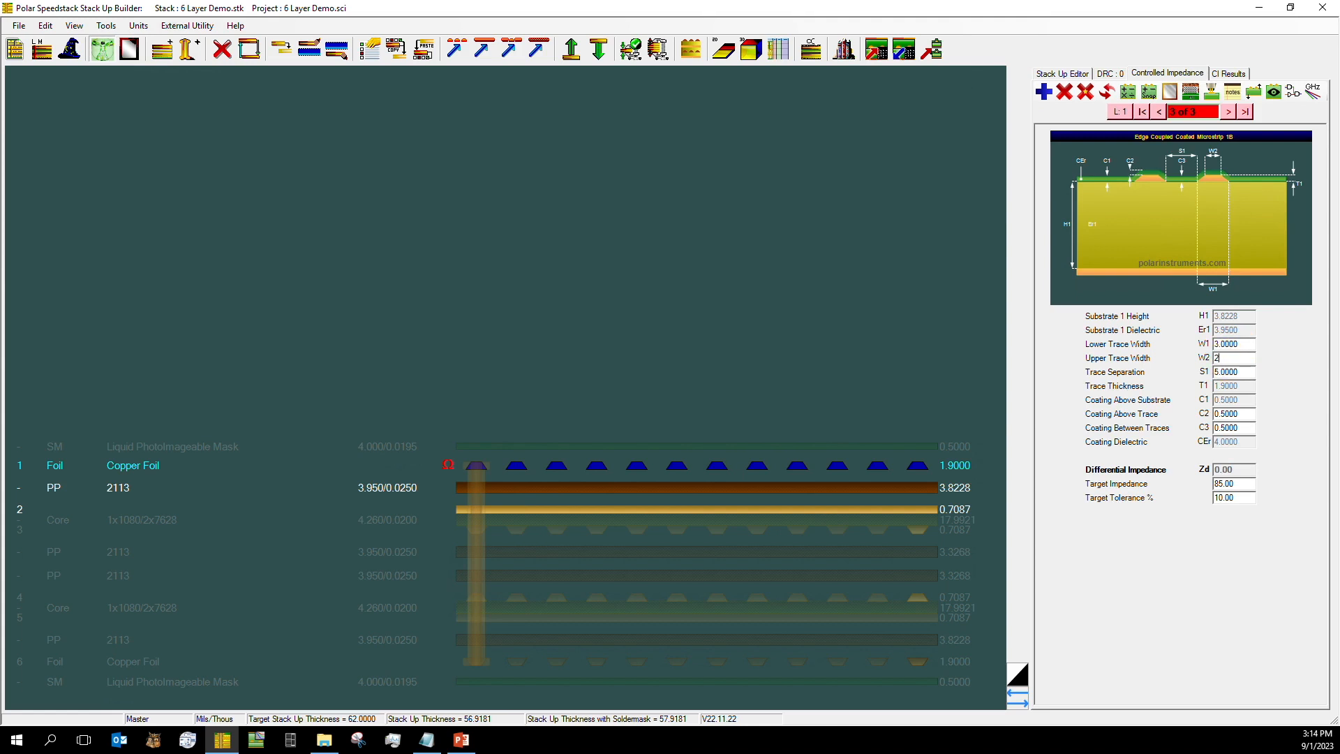
{"action": "key", "text": "Tab"}
{"action": "type", "text": "3"}
{"action": "left_click", "coordinate": [976, 264]}
{"action": "left_click", "coordinate": [1132, 99]}
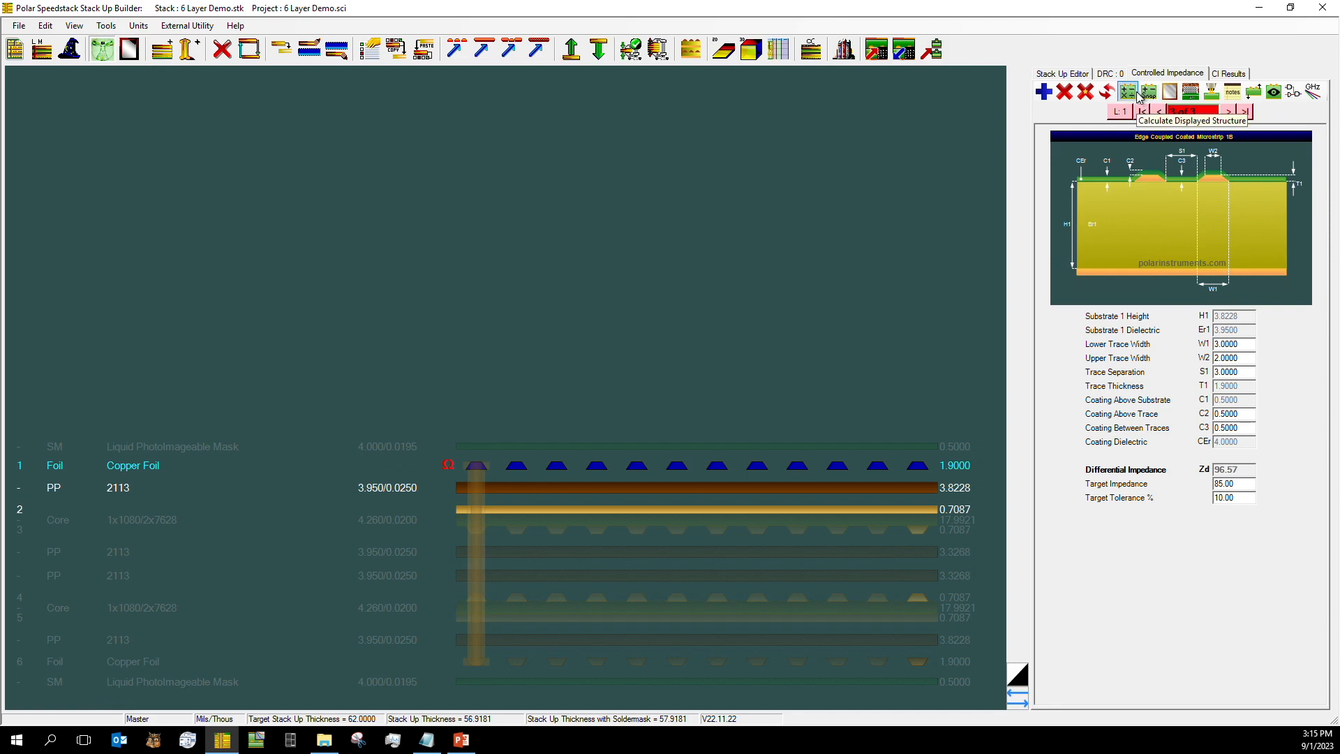
Try to goal-seek the 85 ohm target by varying W1/W2 at constant pitch
{"action": "left_click", "coordinate": [1194, 95]}
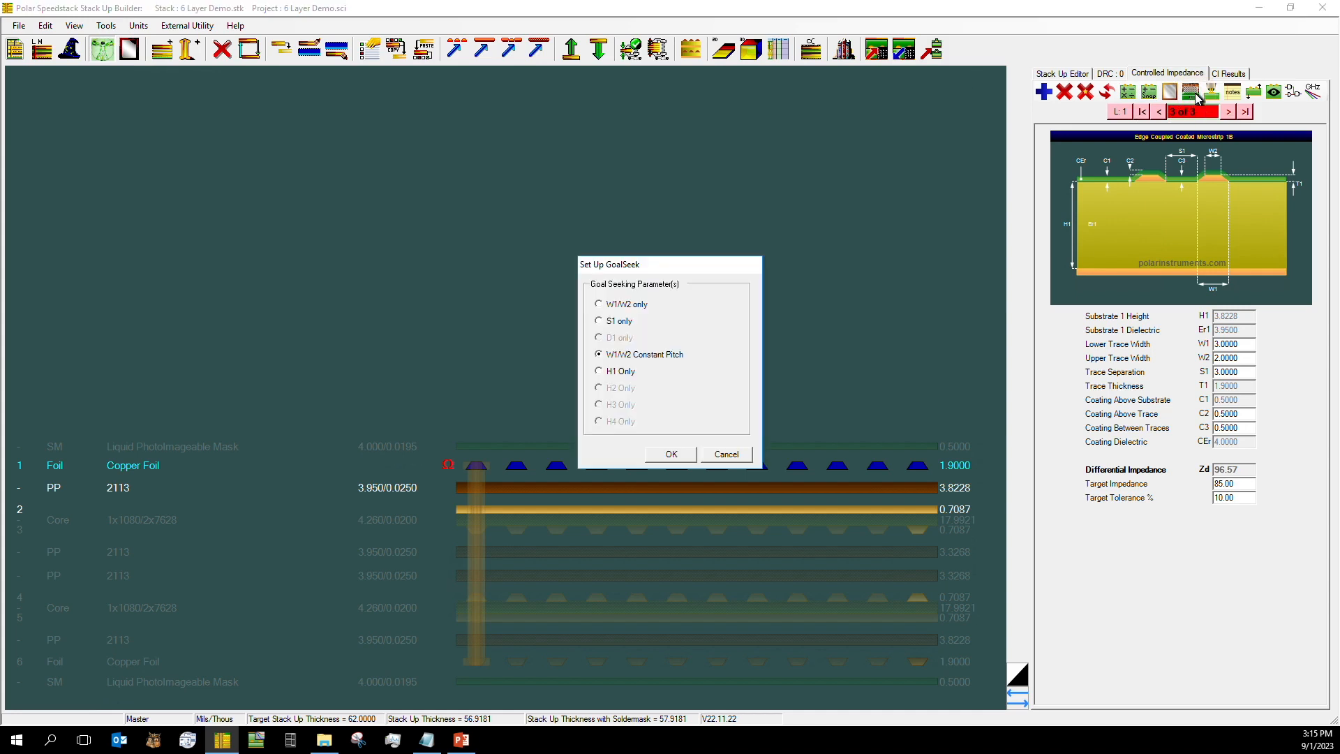
{"action": "left_click", "coordinate": [669, 455]}
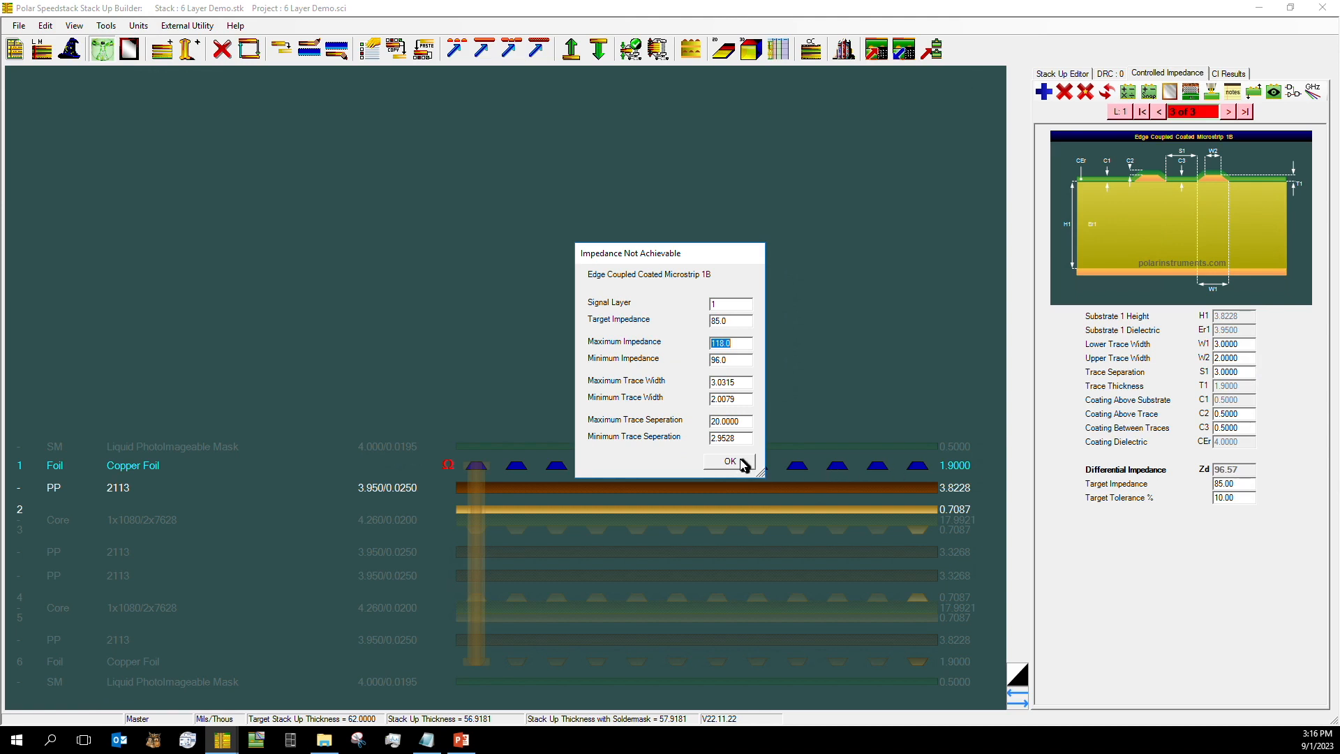
{"action": "left_click", "coordinate": [730, 462]}
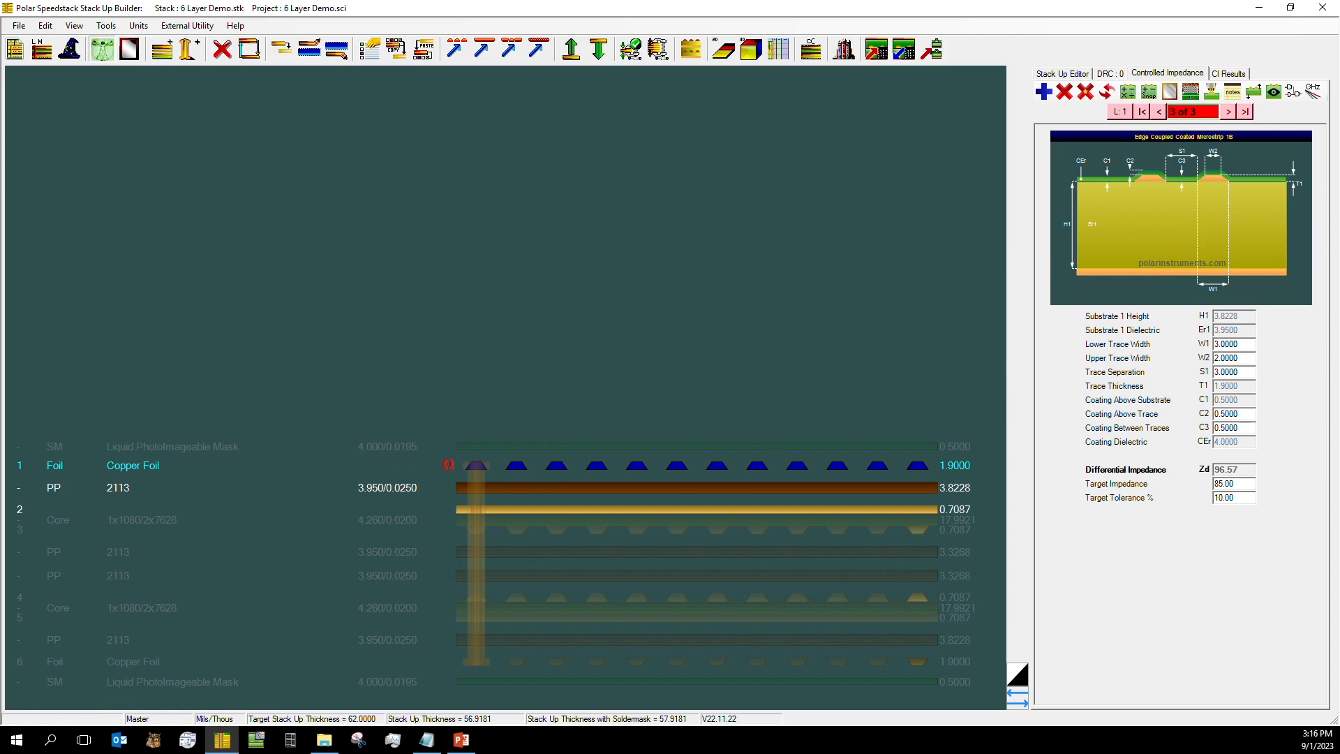
Set the 85 ohm structure's trace separation to 4 mil and recalculate the displayed structure
{"action": "double_click", "coordinate": [1248, 371]}
{"action": "type", "text": "4"}
{"action": "left_click", "coordinate": [1129, 90]}
Set the 85 ohm structure to 5 mil lower width, 4 mil upper width and 5 mil separation, and goal-seek W1/W2 at constant pitch
{"action": "left_click", "coordinate": [1240, 345]}
{"action": "key", "text": "Tab"}
{"action": "key", "text": "Tab"}
{"action": "type", "text": "5"}
{"action": "left_click", "coordinate": [1240, 344]}
{"action": "type", "text": "5"}
{"action": "key", "text": "Tab"}
{"action": "type", "text": "4"}
{"action": "left_click", "coordinate": [1170, 93]}
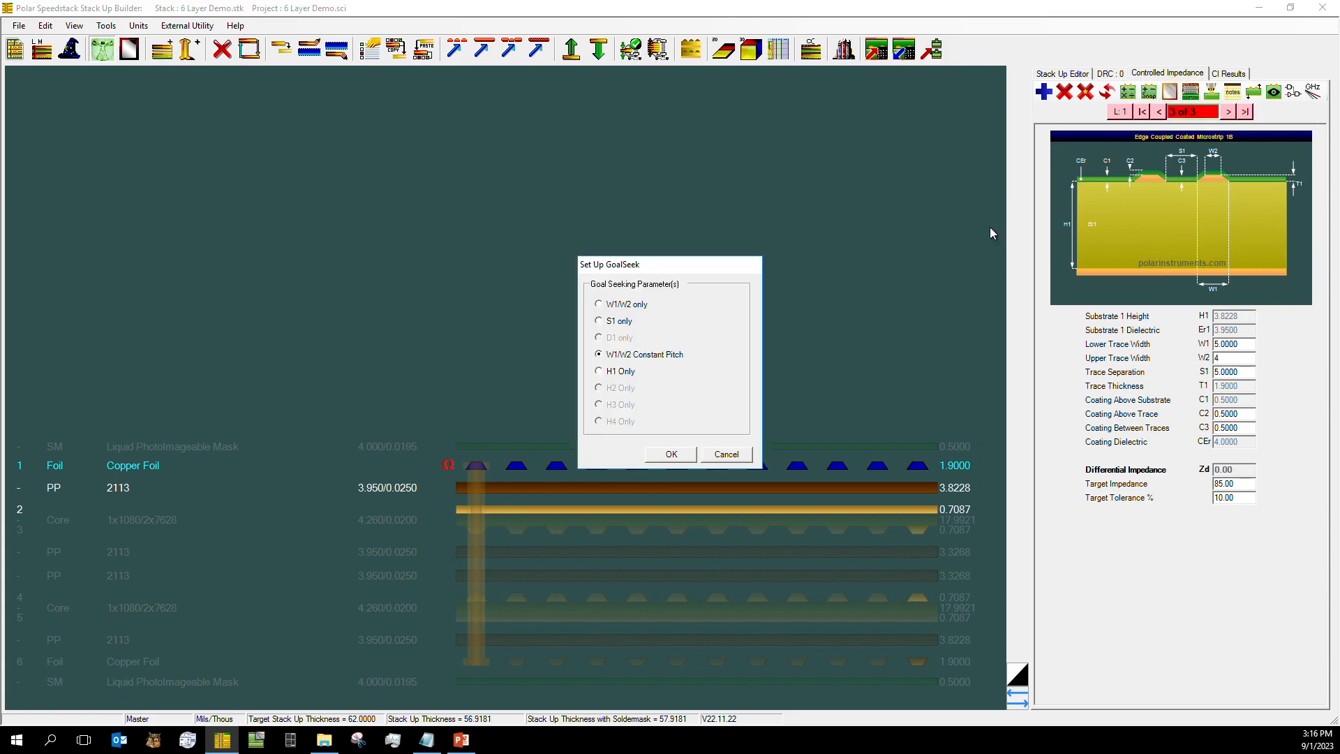
{"action": "left_click", "coordinate": [671, 455]}
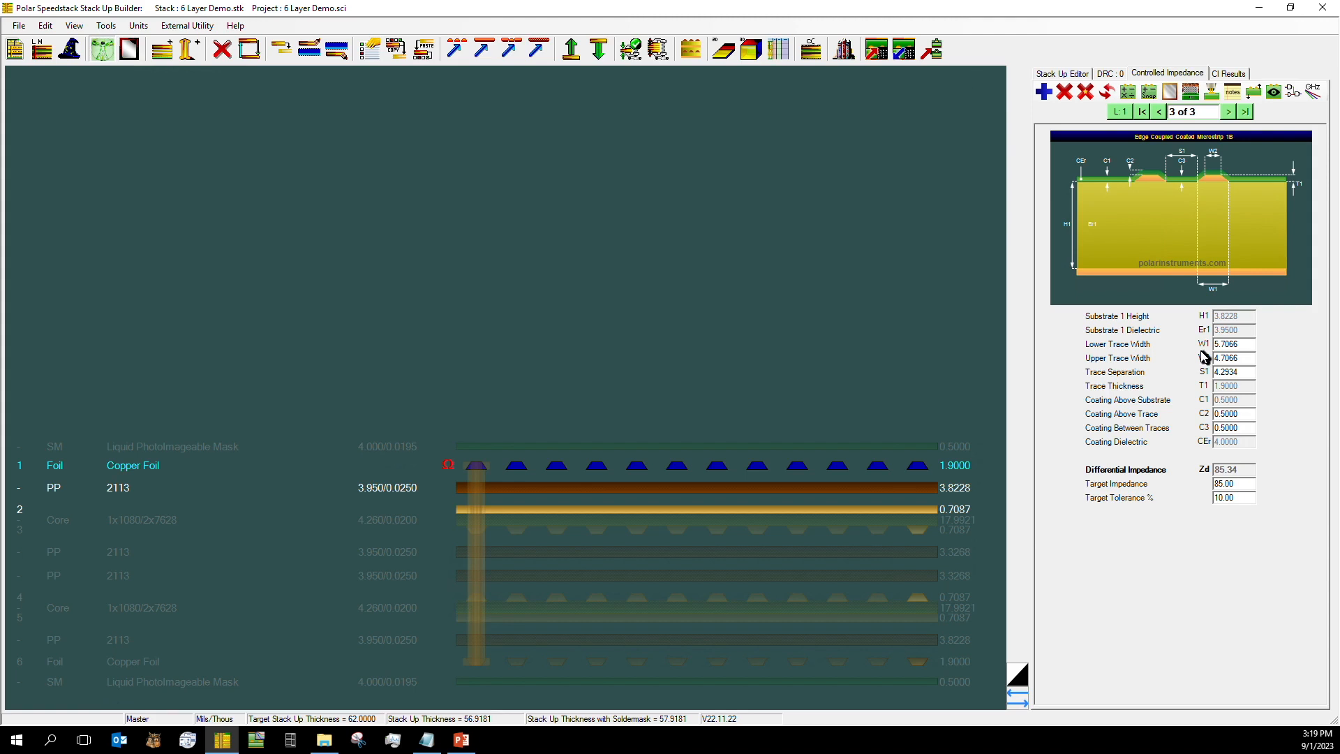
Check the stack-up information and the properties of the core carrying layer 3, and return to the impedance structures
{"action": "left_click", "coordinate": [1053, 76]}
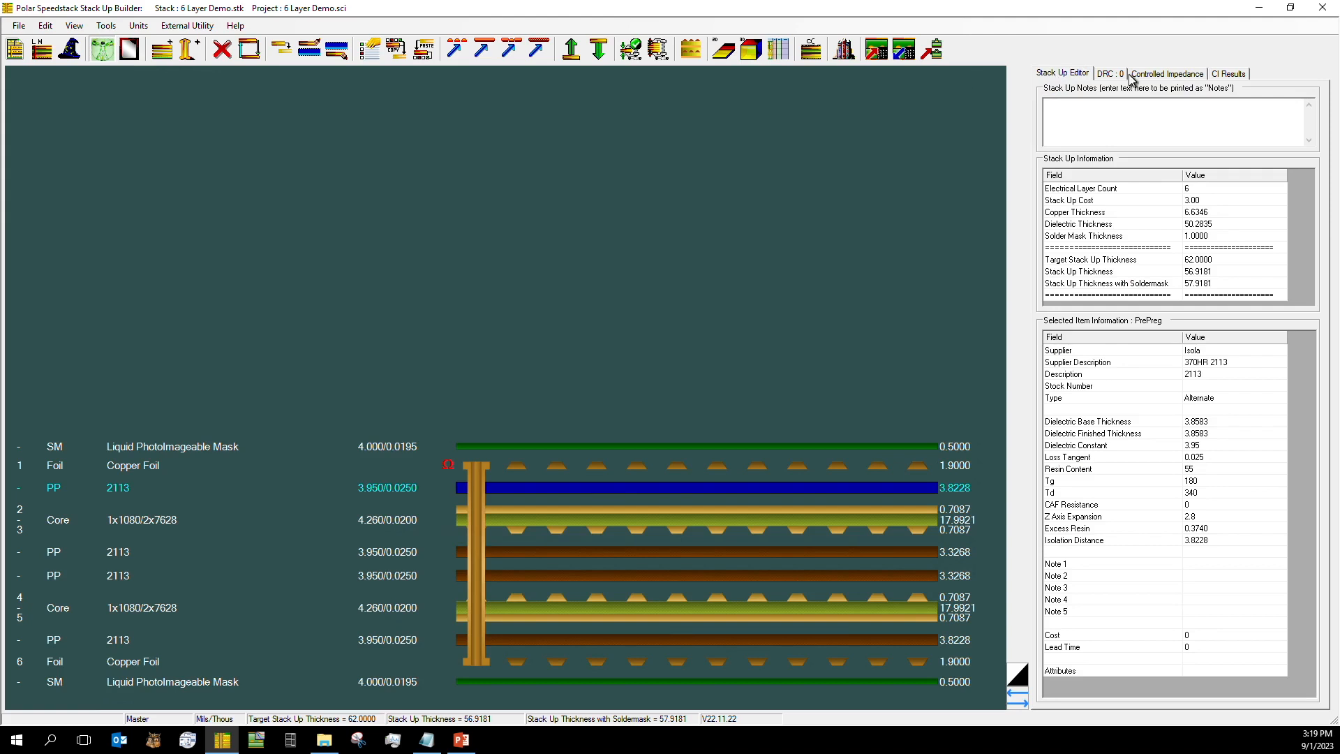
{"action": "left_click", "coordinate": [836, 533]}
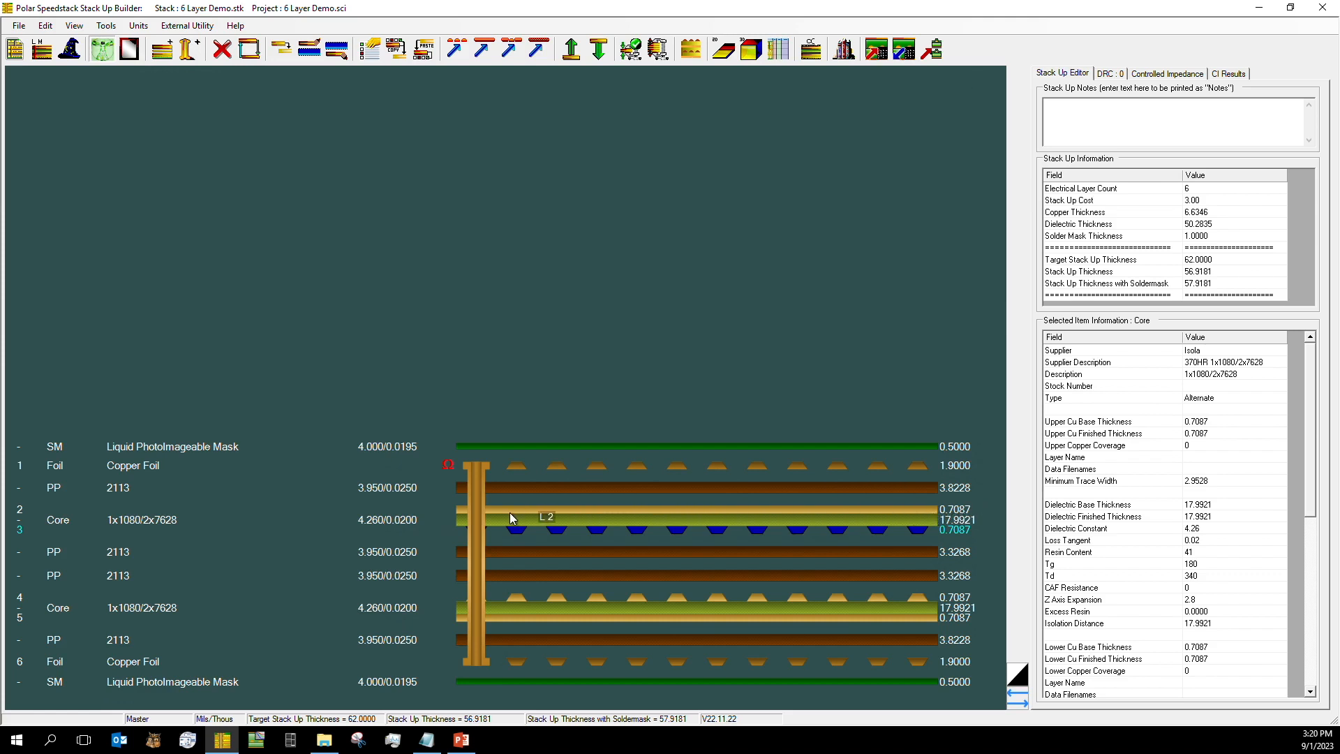
{"action": "left_click", "coordinate": [1171, 75]}
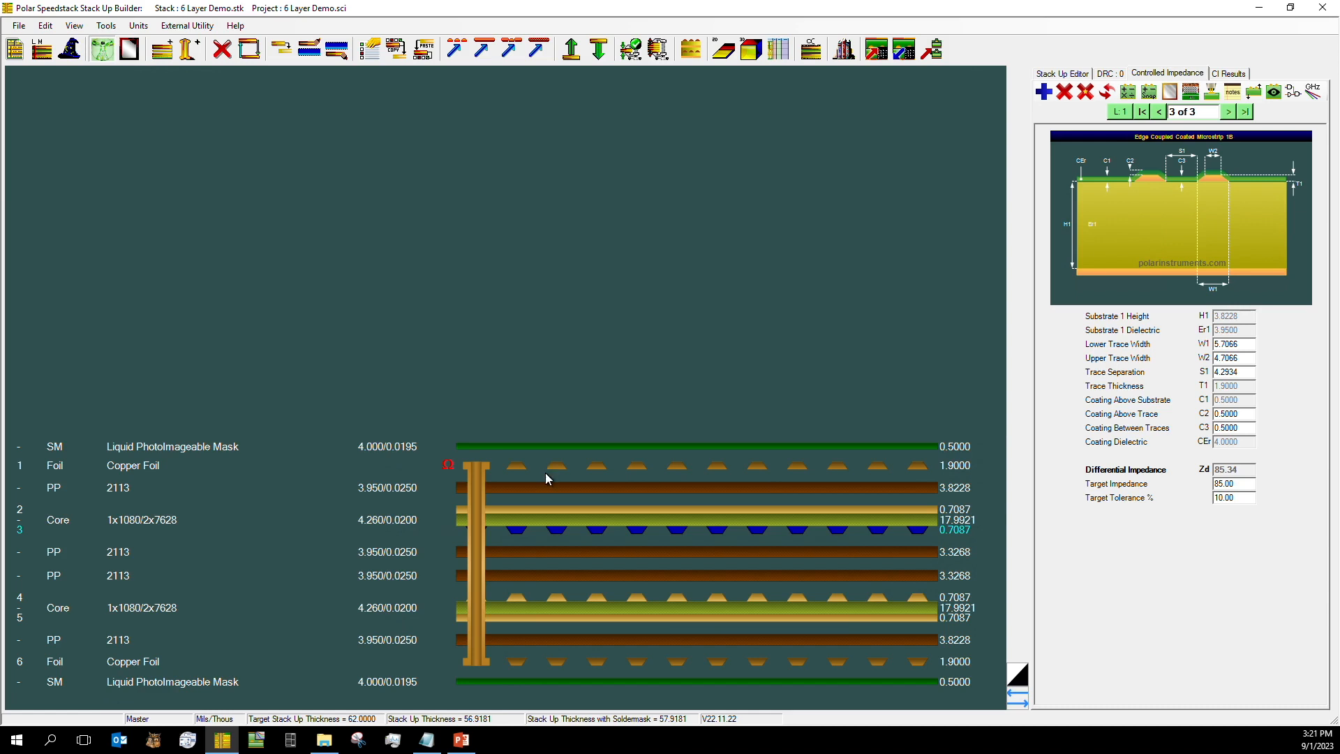
Examine the layer 2 plane, the upper core and the layer 3 signal traces in the stack-up
{"action": "left_click", "coordinate": [609, 508]}
{"action": "left_click", "coordinate": [666, 509]}
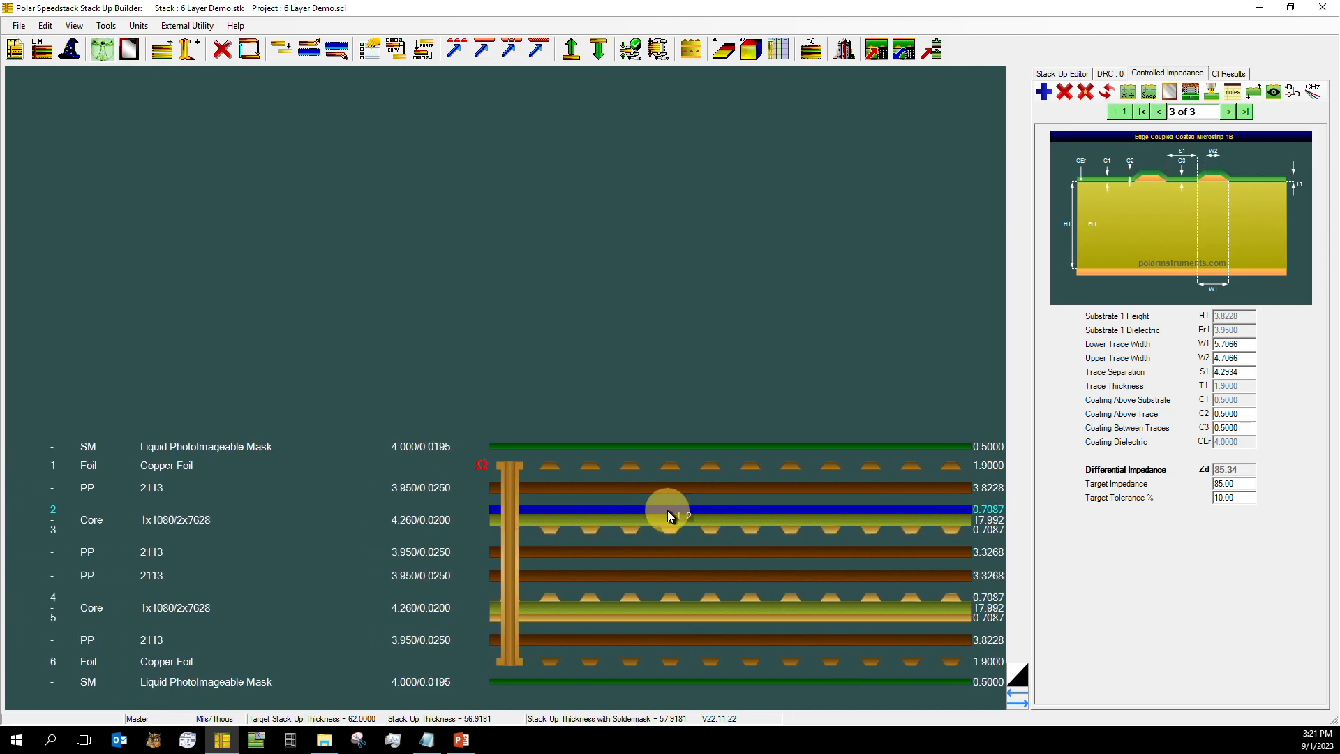
{"action": "left_click", "coordinate": [647, 511]}
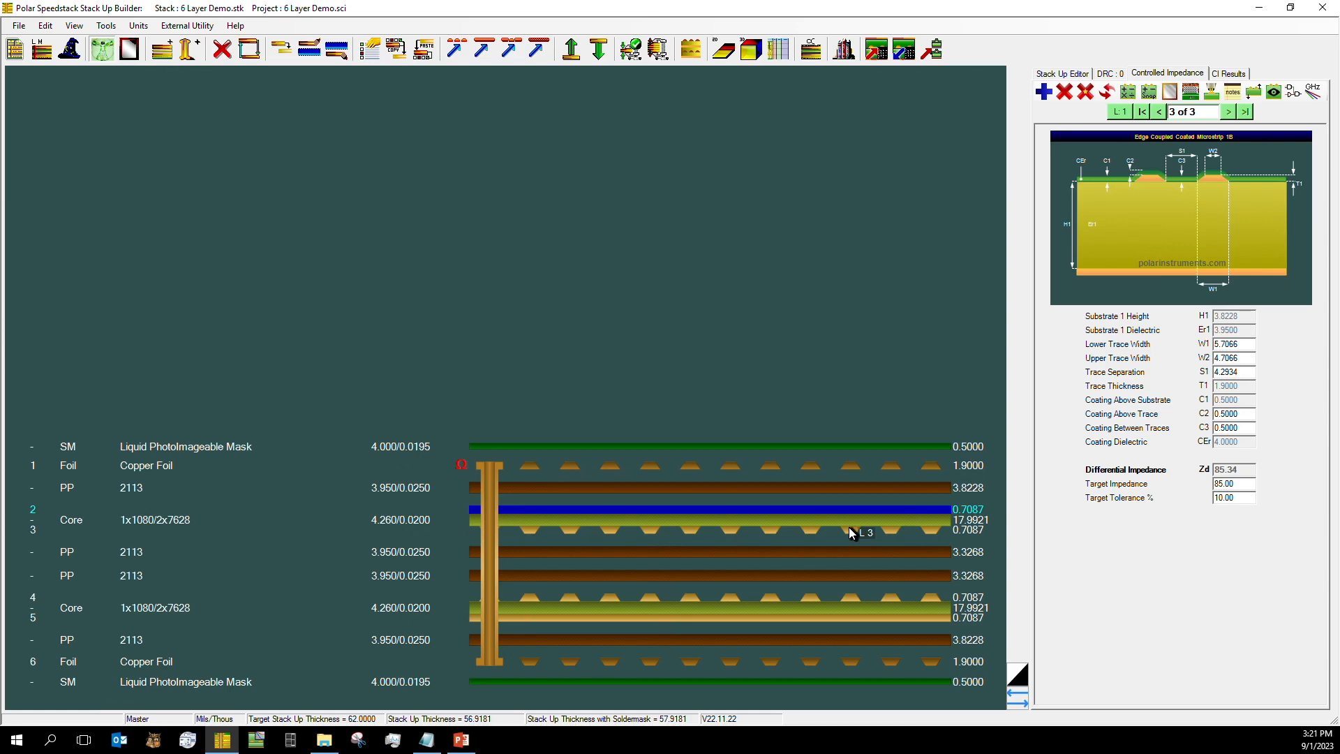
{"action": "left_click", "coordinate": [933, 529]}
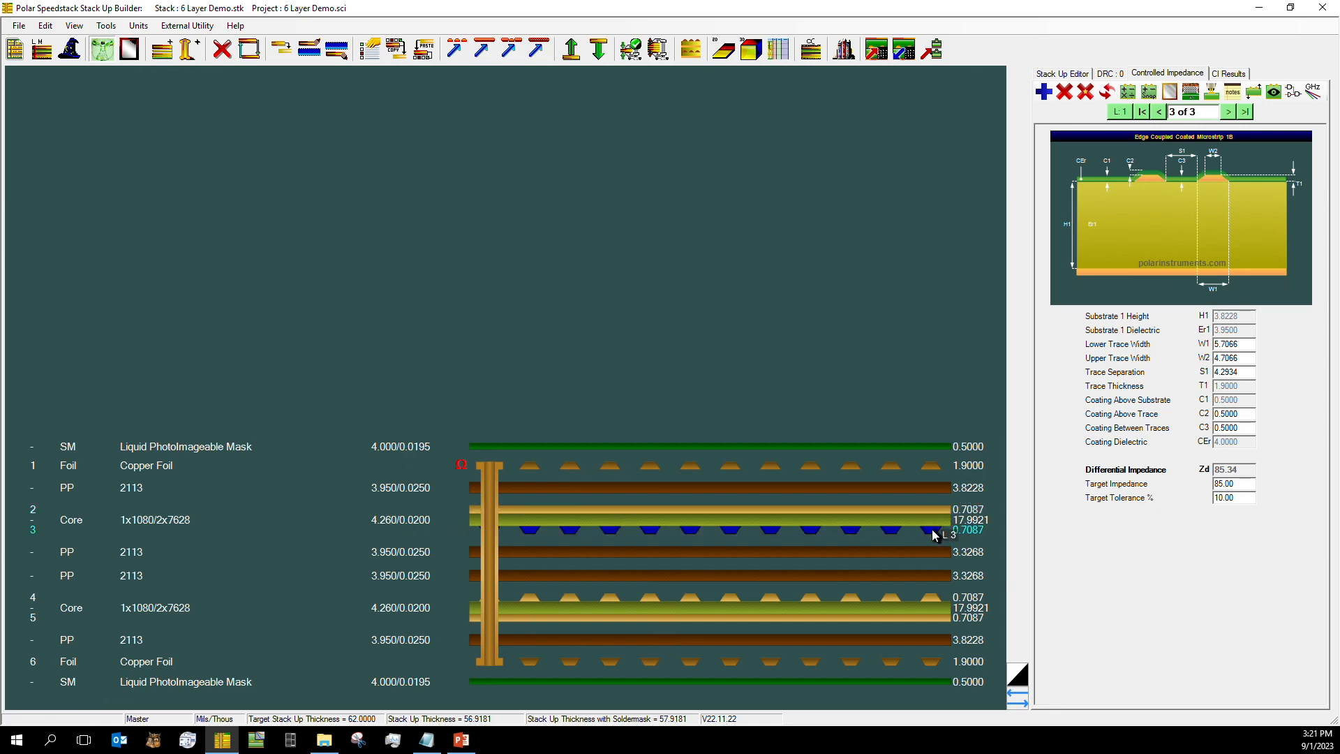
{"action": "left_click", "coordinate": [894, 510]}
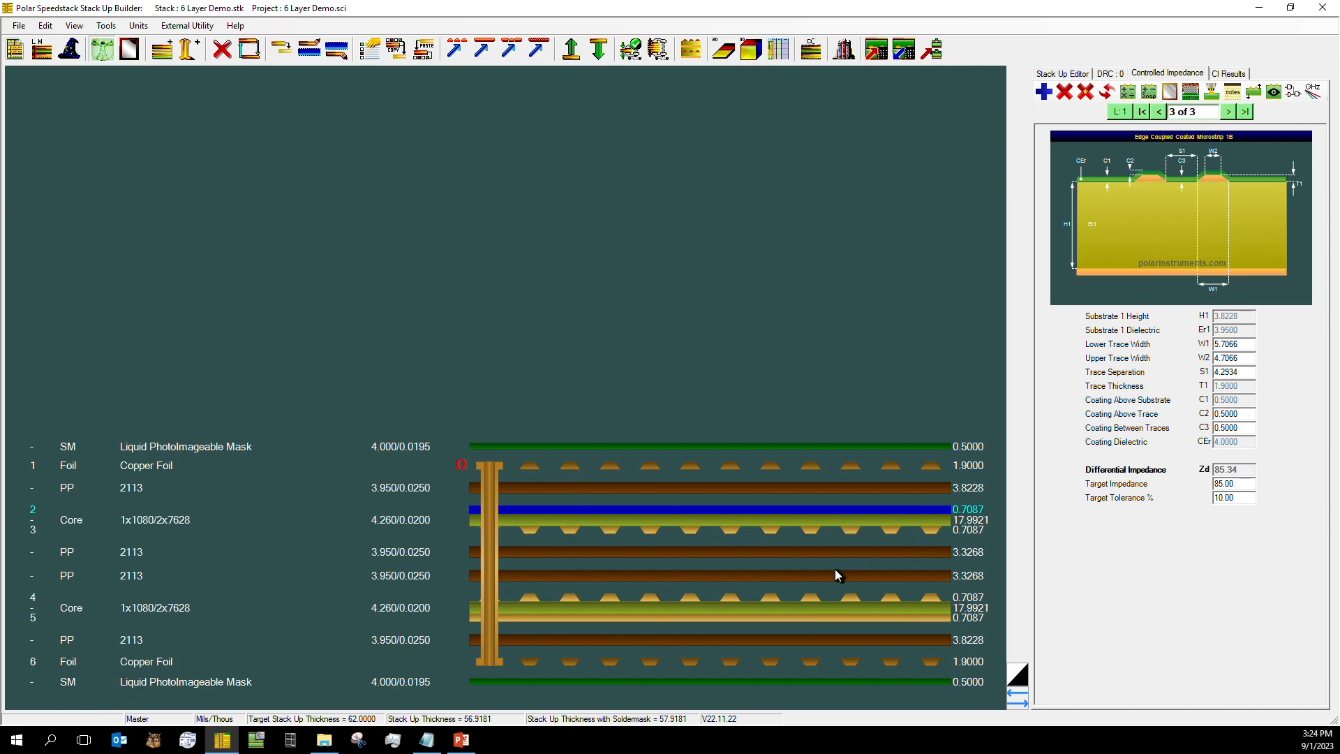
{"action": "left_click", "coordinate": [942, 521]}
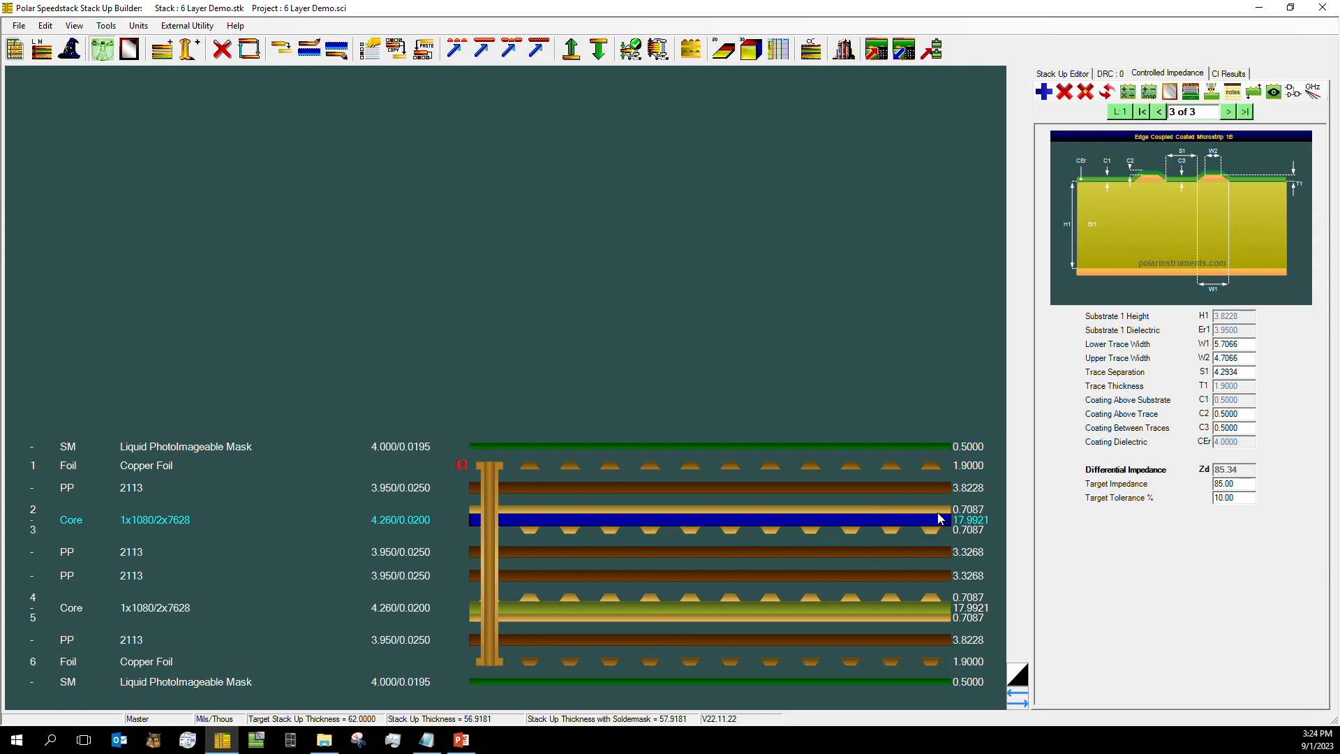
{"action": "left_click", "coordinate": [939, 514]}
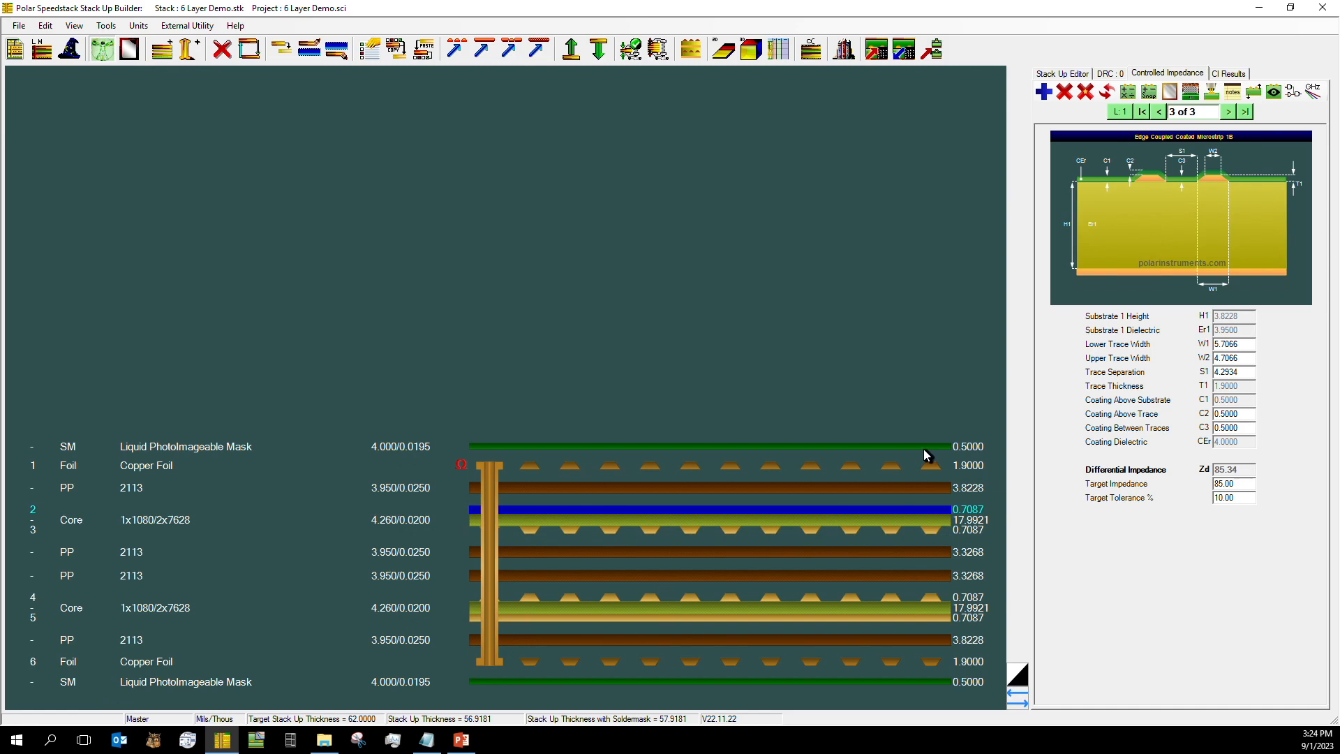
{"action": "left_click", "coordinate": [917, 523]}
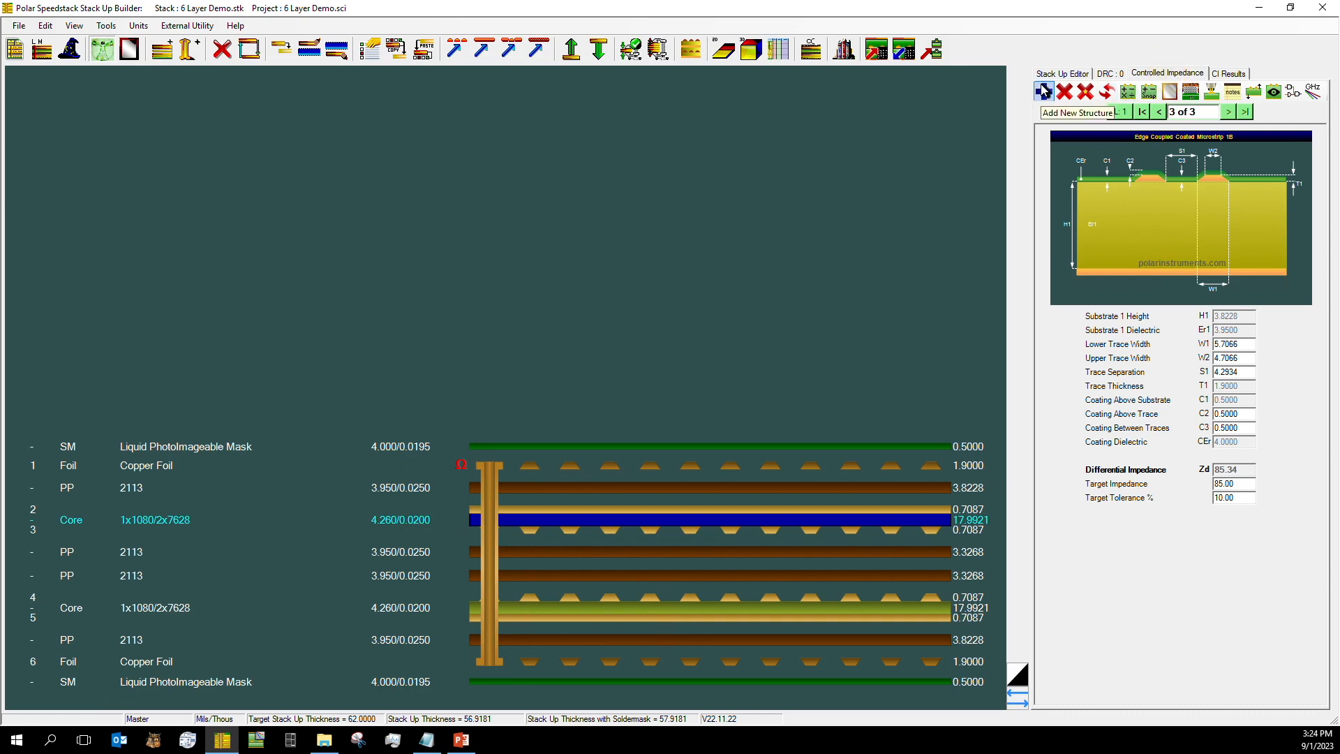
{"action": "left_click", "coordinate": [889, 530]}
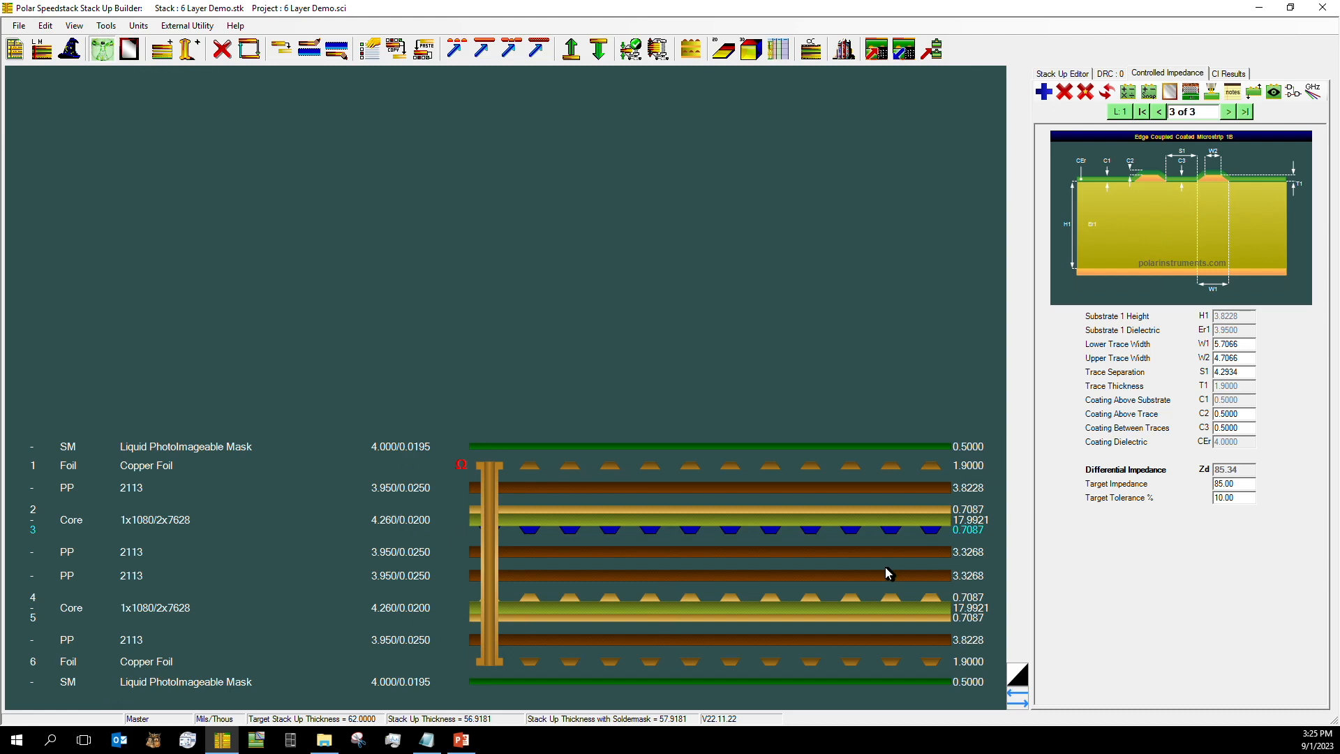
Trace the dielectrics from layer 3 through the two inner 2113 prepregs and lower core to the layer 5 reference plane
{"action": "left_click", "coordinate": [931, 554]}
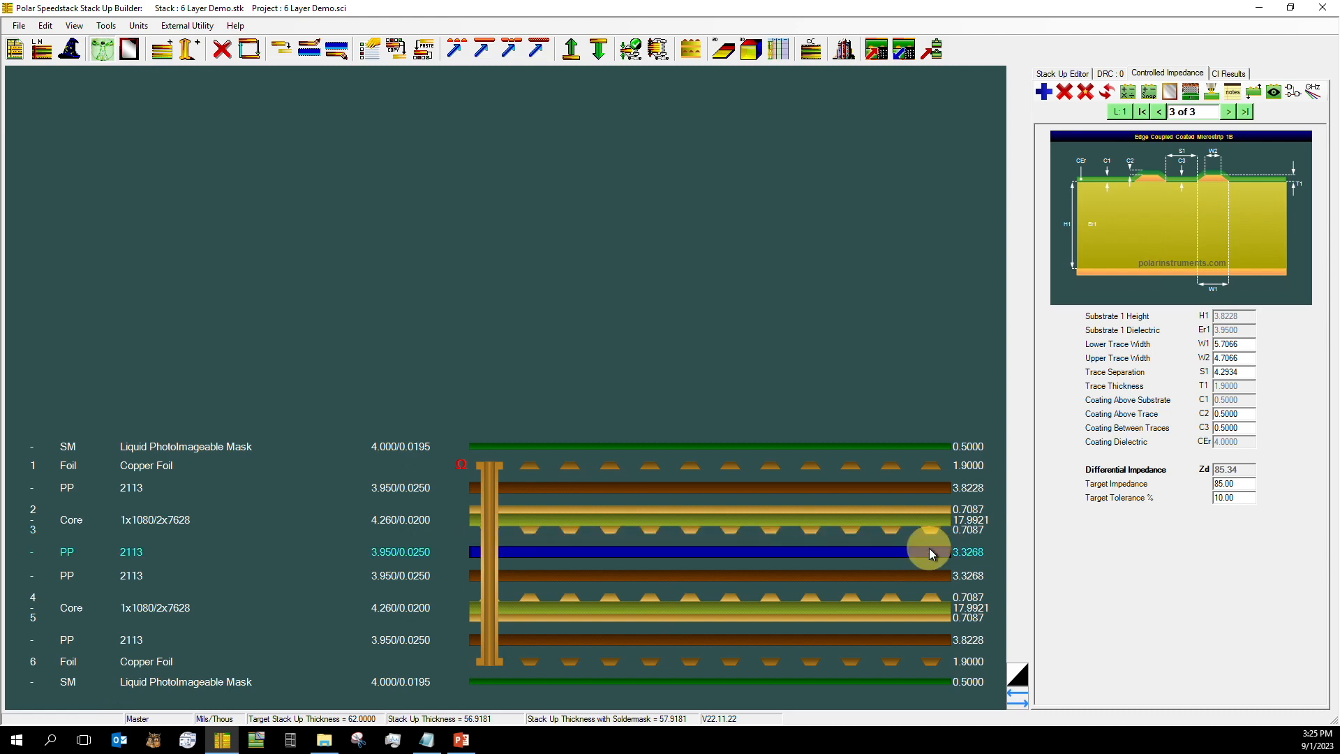
{"action": "left_click", "coordinate": [921, 575]}
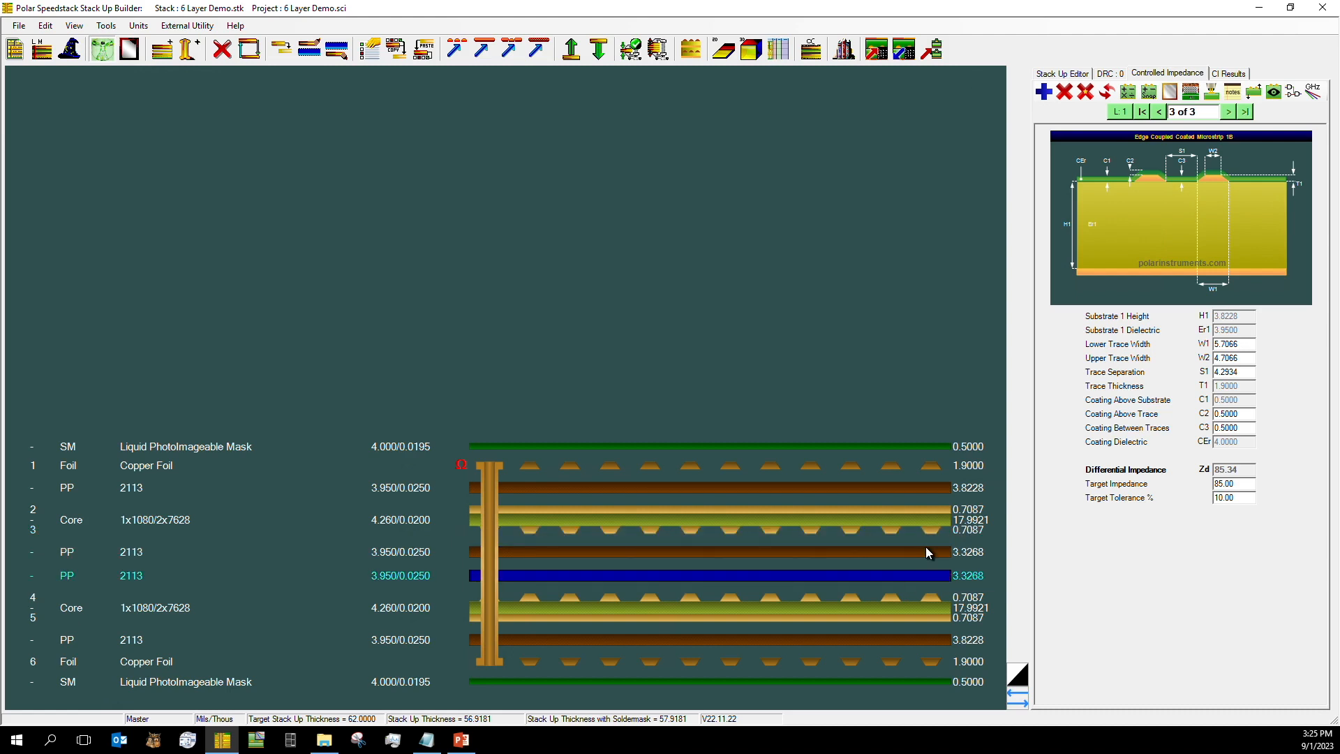
{"action": "left_click", "coordinate": [927, 610]}
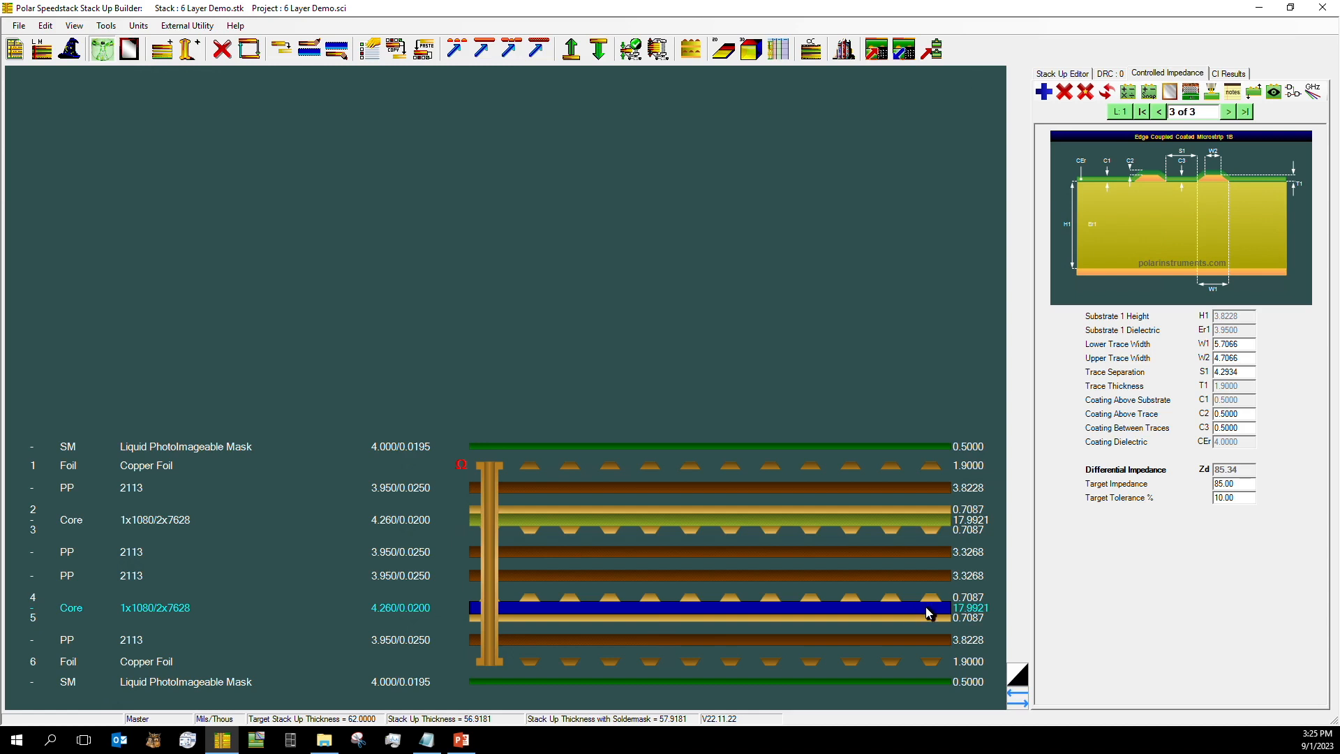
{"action": "left_click", "coordinate": [934, 618]}
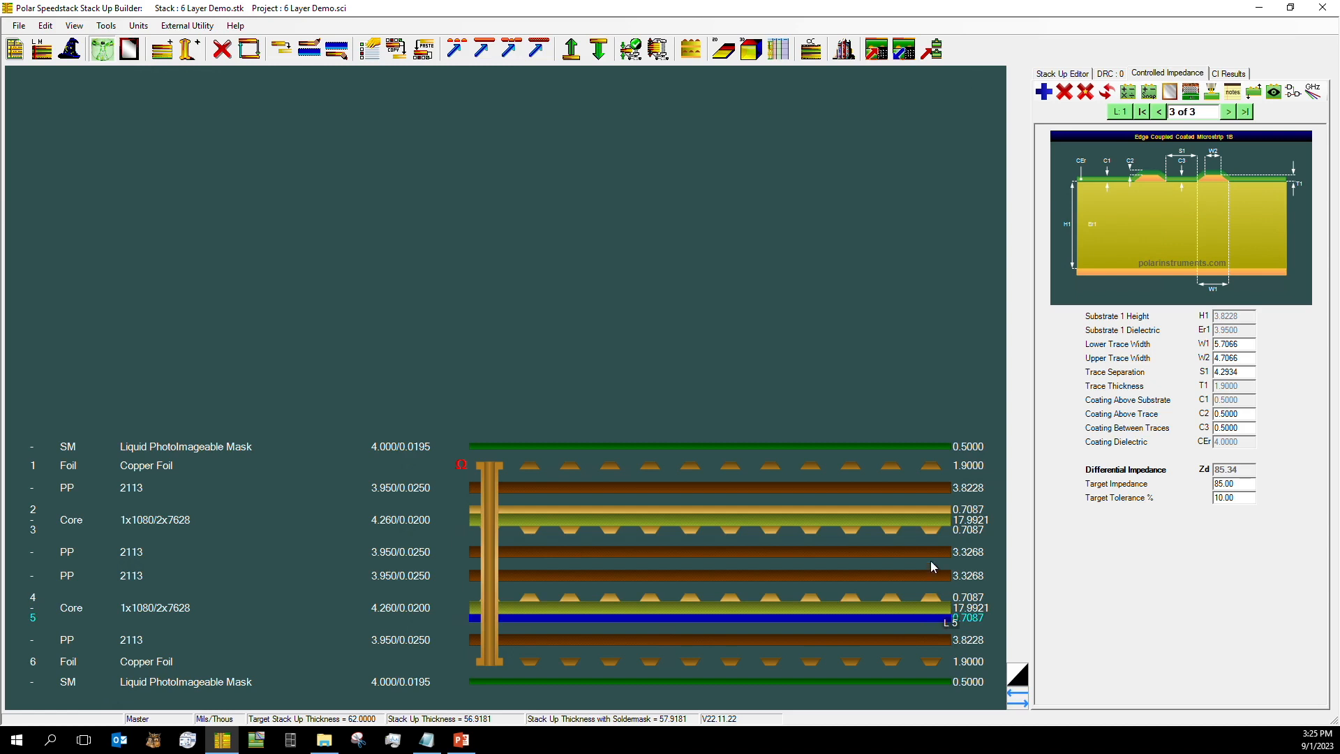
{"action": "left_click", "coordinate": [941, 515]}
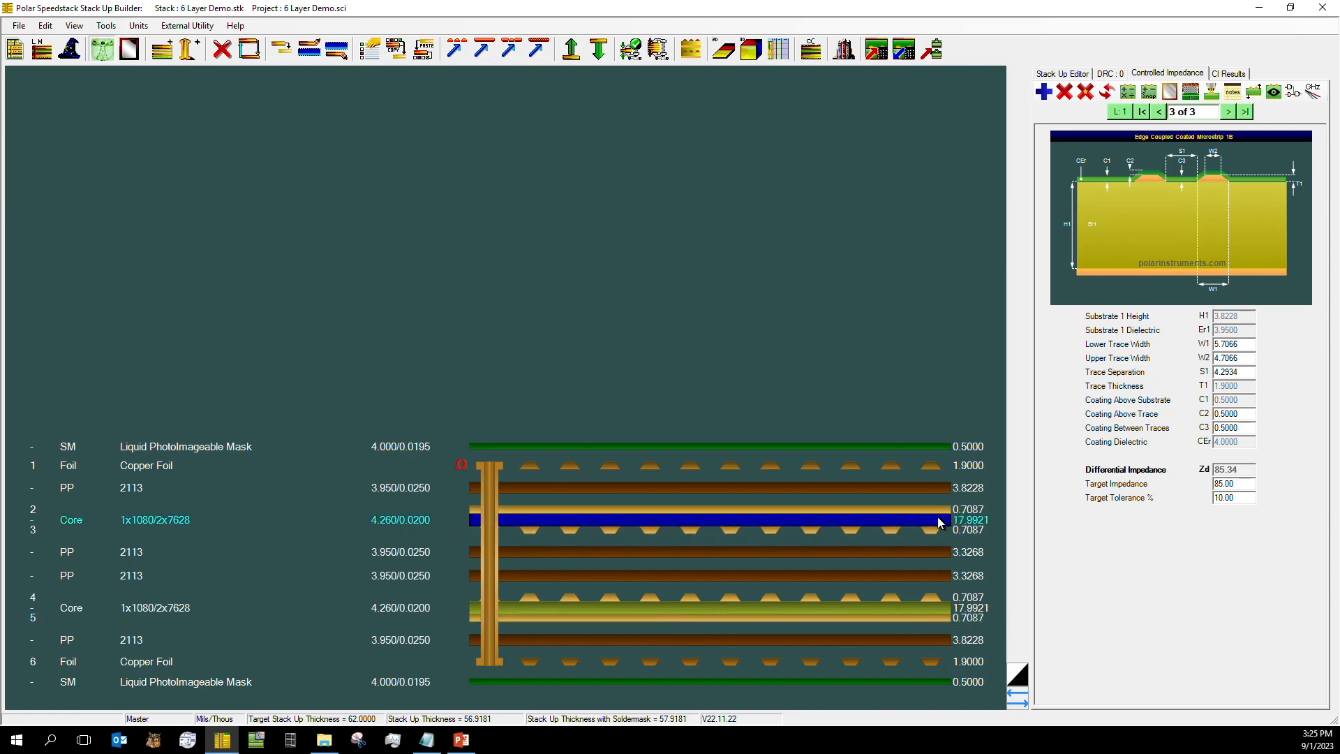
{"action": "left_click", "coordinate": [911, 617]}
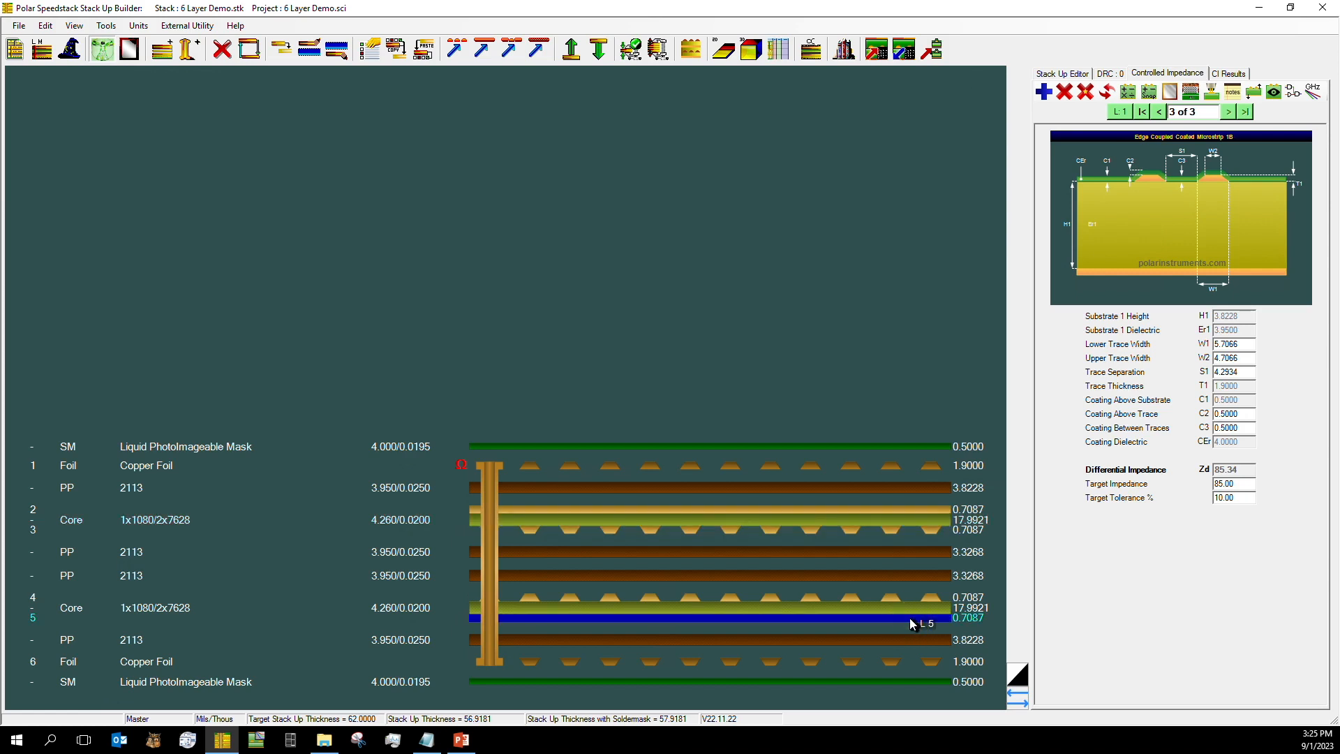
Add a single-trace Offset Stripline 1B2A structure on layer 3 with a 50 ohm target and 10% tolerance
{"action": "left_click", "coordinate": [731, 535]}
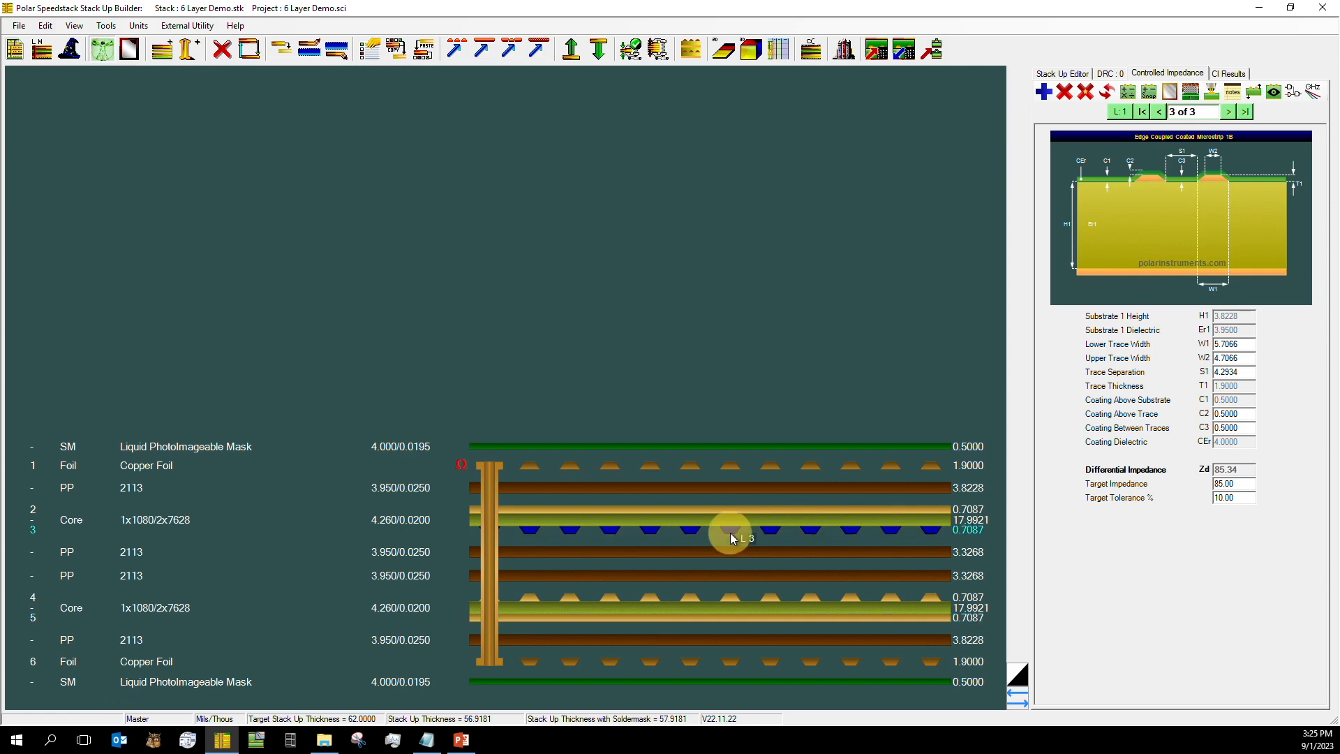
{"action": "left_click", "coordinate": [1044, 92]}
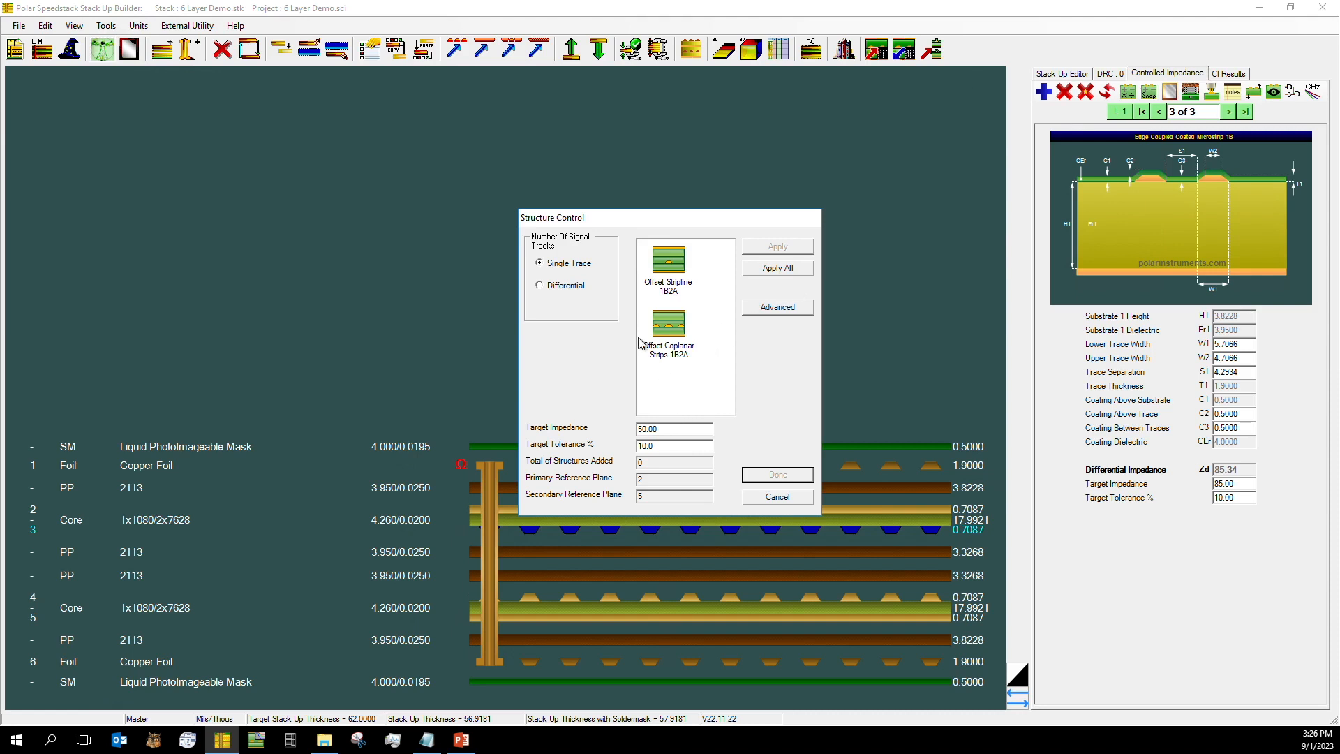
{"action": "left_click", "coordinate": [660, 266]}
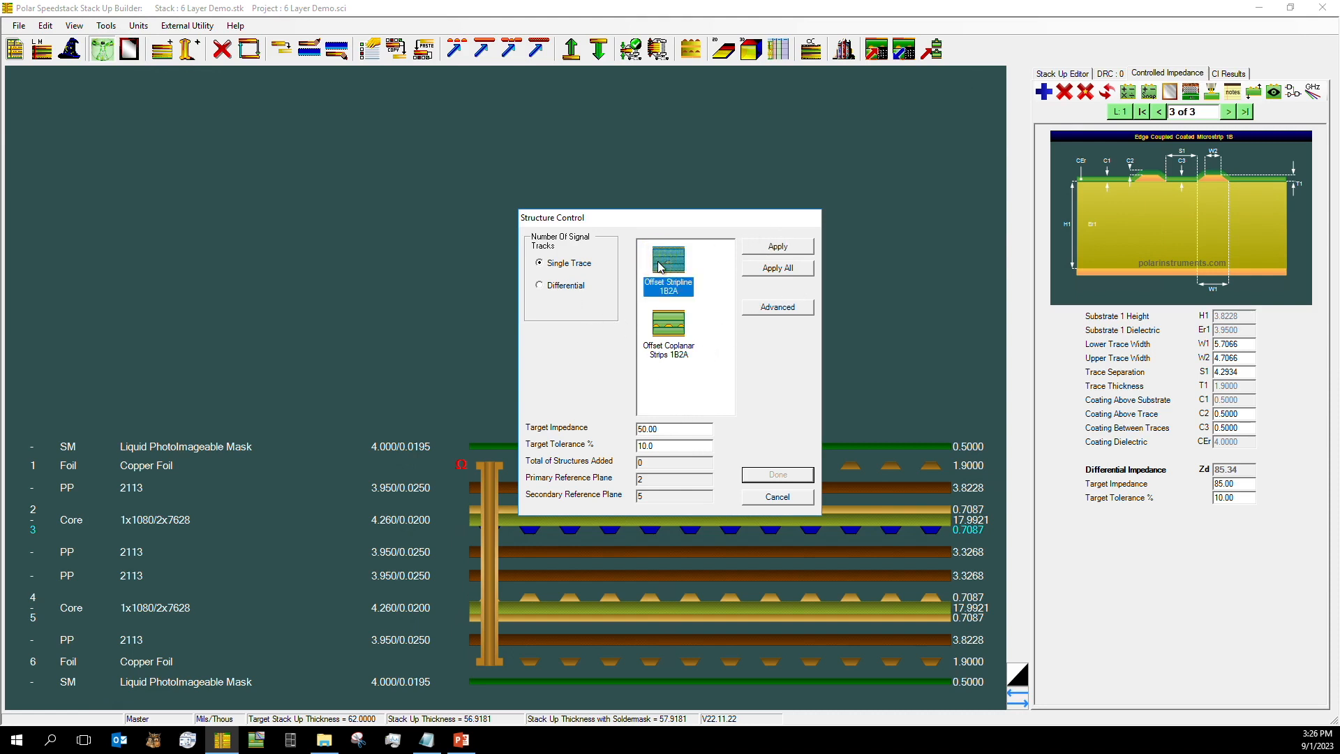
{"action": "left_click", "coordinate": [700, 293]}
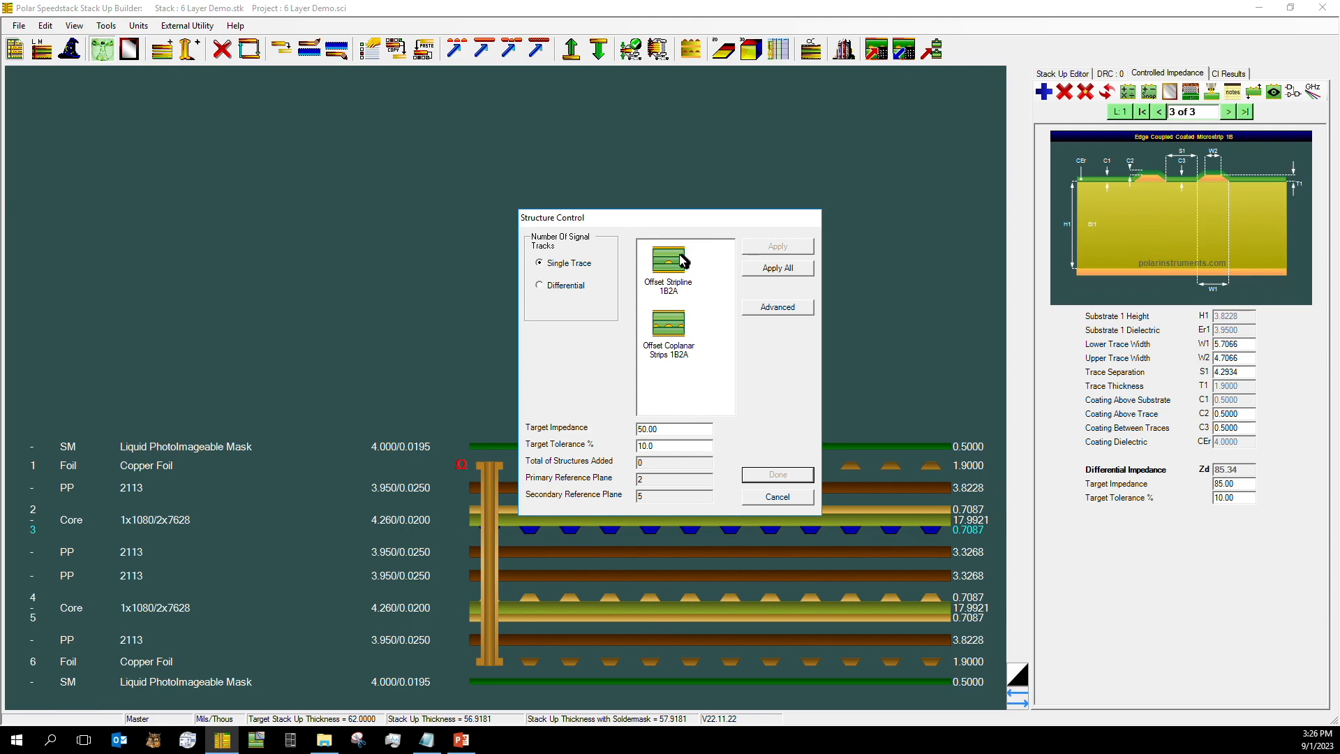
{"action": "left_click", "coordinate": [682, 260]}
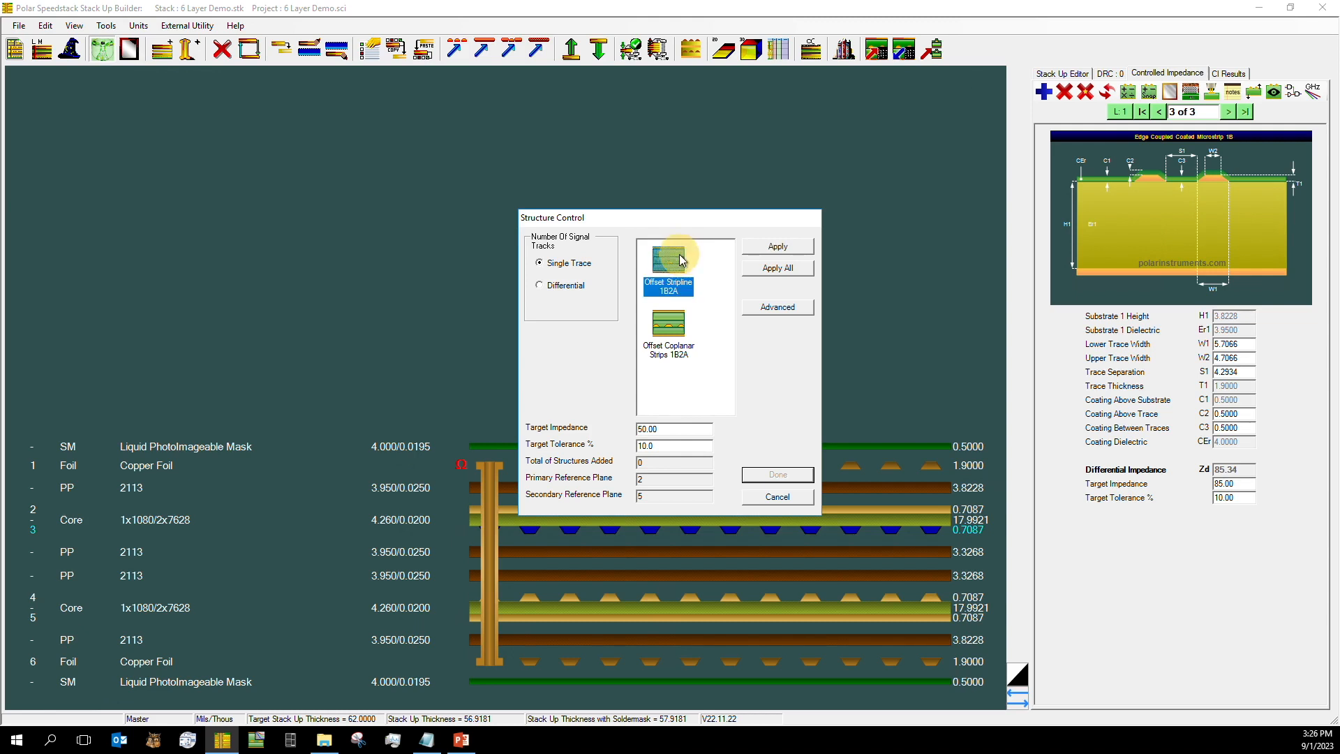
{"action": "left_click", "coordinate": [801, 248]}
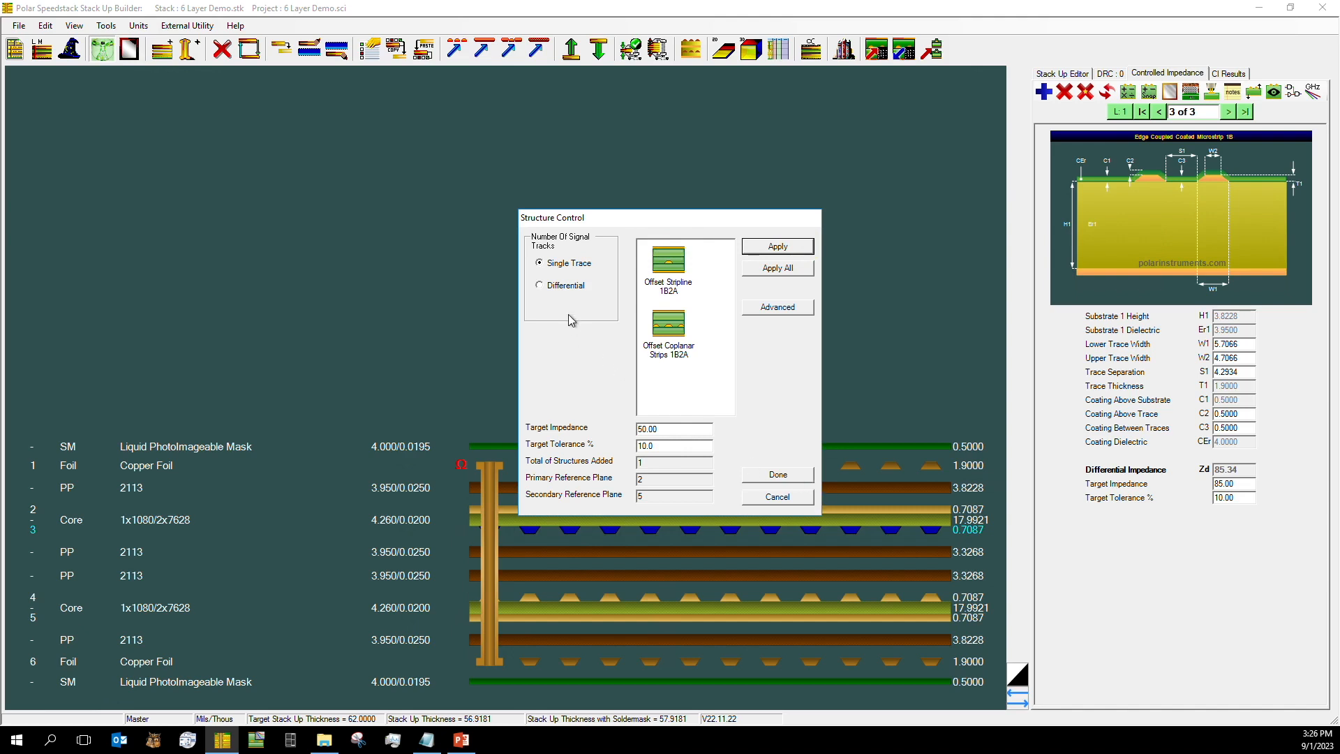
{"action": "left_click", "coordinate": [561, 286]}
{"action": "left_click", "coordinate": [676, 428]}
{"action": "double_click", "coordinate": [676, 428]}
{"action": "type", "text": "90"}
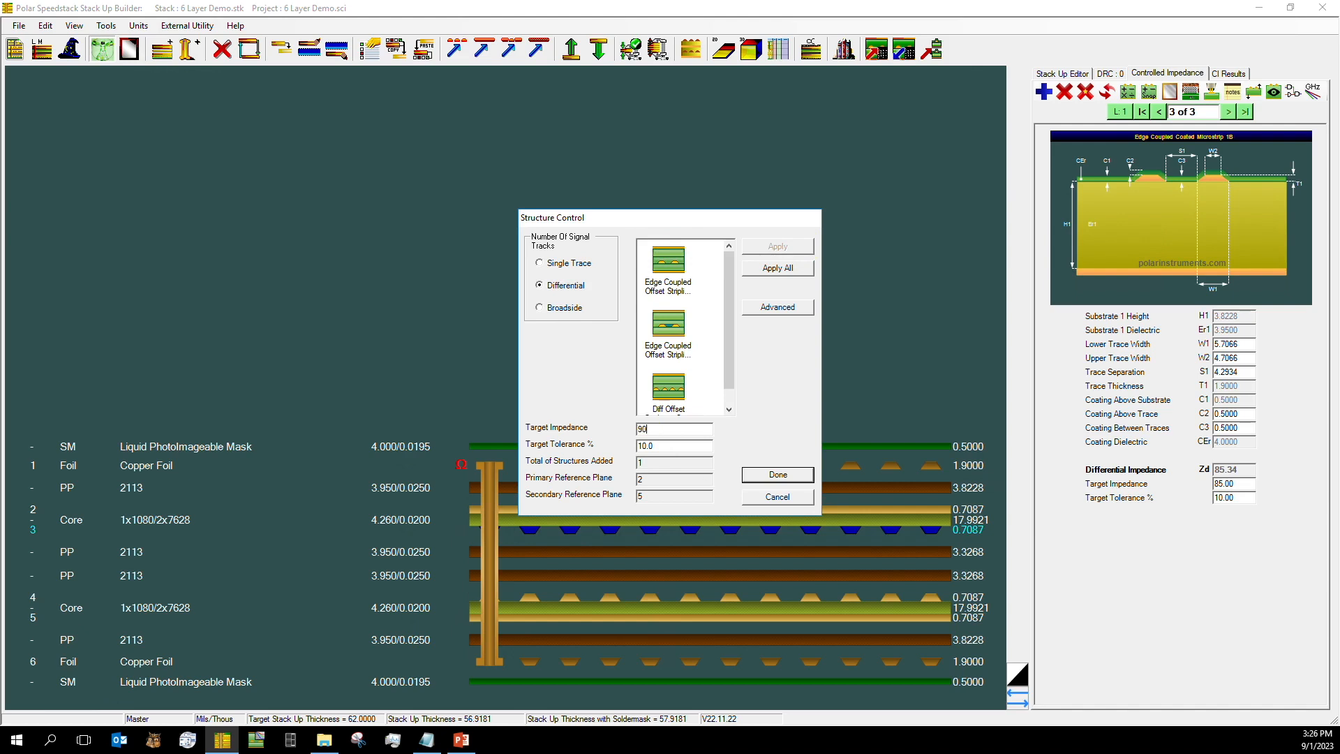
Finish adding structures and calculate the impedance of the layer 3 offset stripline
{"action": "left_click", "coordinate": [745, 481]}
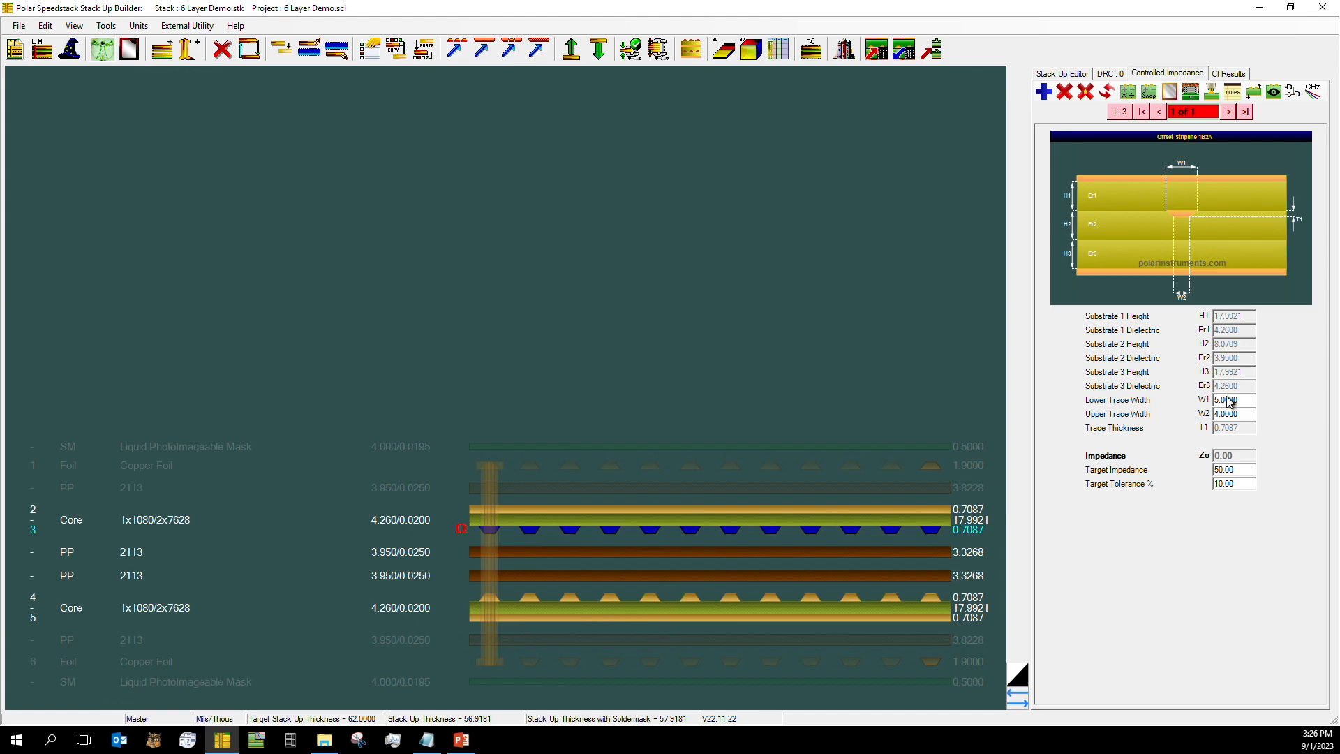
{"action": "left_click", "coordinate": [1196, 95]}
{"action": "left_click", "coordinate": [1128, 94]}
Swap the core between layers 2 and 3 for the 5 mil Isola 370HR 1x2116 core with 0.7087 mil copper
{"action": "left_click", "coordinate": [933, 518]}
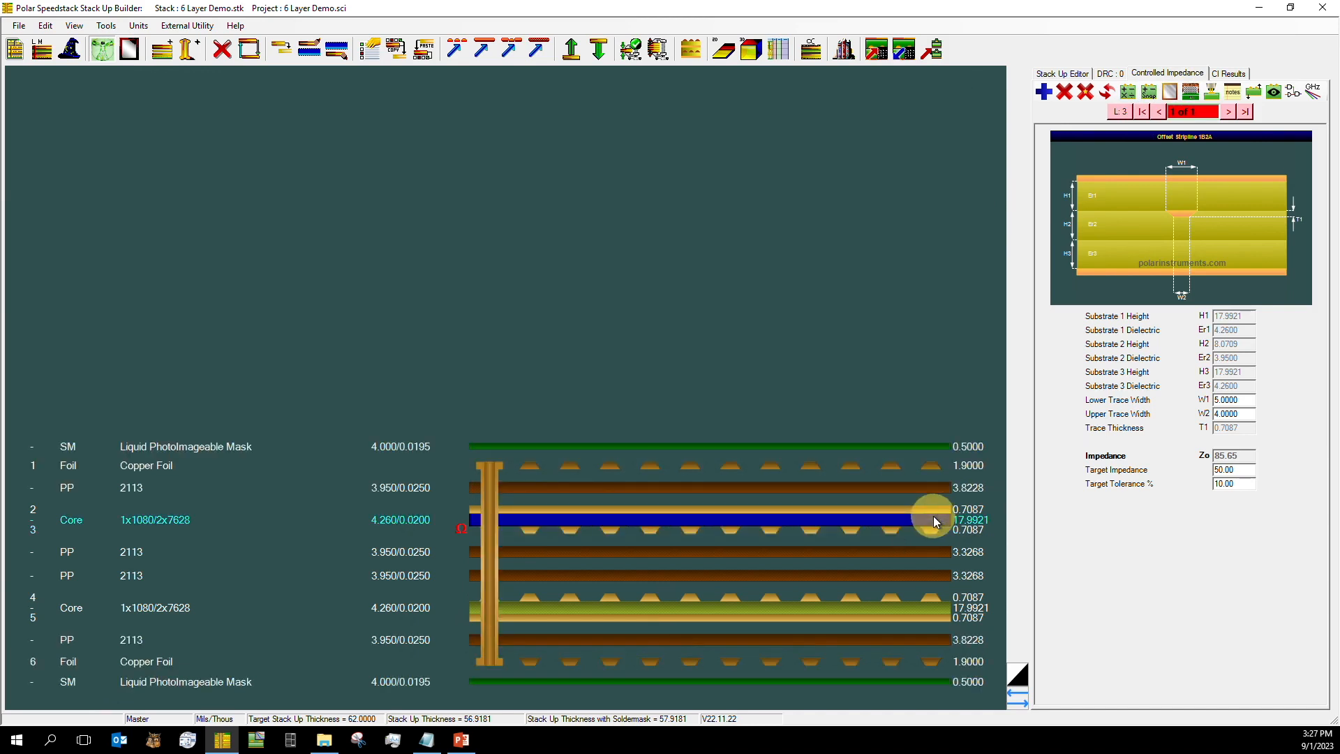
{"action": "right_click", "coordinate": [929, 519]}
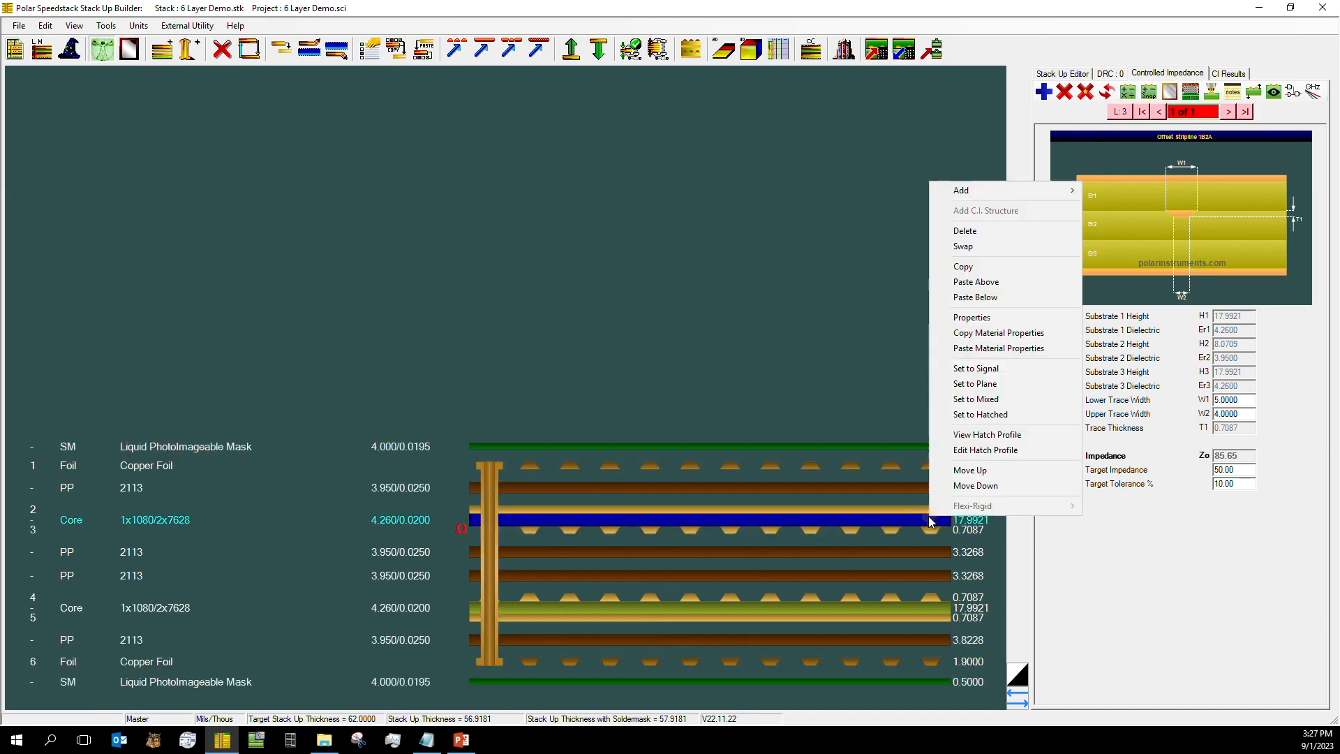
{"action": "left_click", "coordinate": [966, 248]}
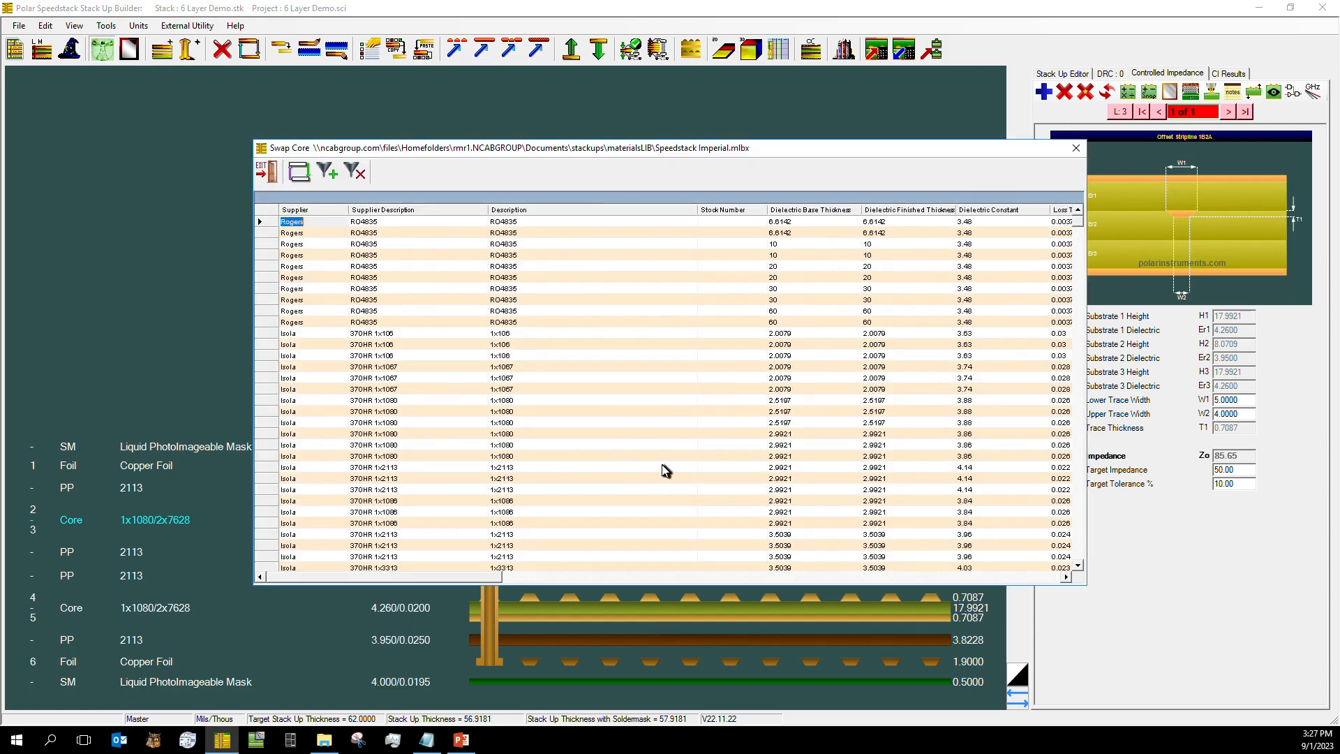
{"action": "scroll", "coordinate": [545, 441], "scroll_direction": "down", "scroll_amount": 10}
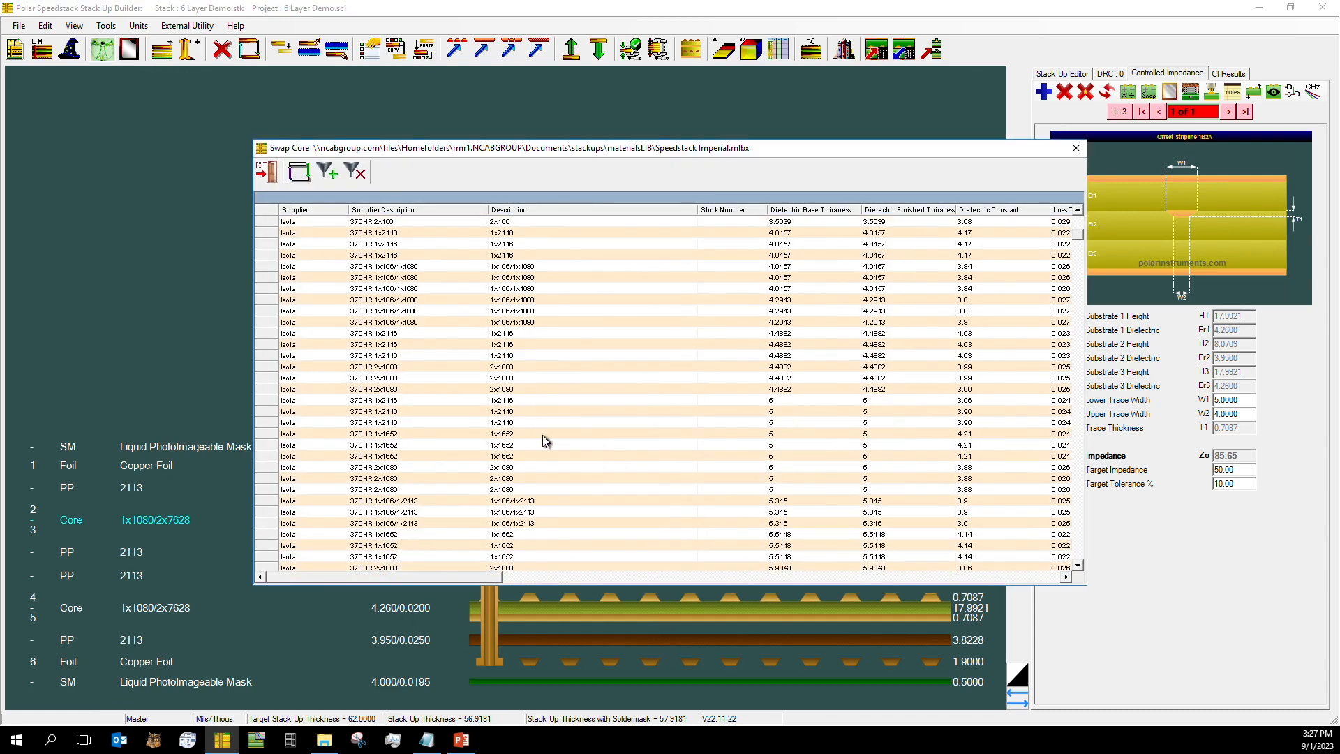
{"action": "left_click", "coordinate": [574, 402]}
{"action": "left_click_drag", "start_coordinate": [421, 577], "coordinate": [578, 578]}
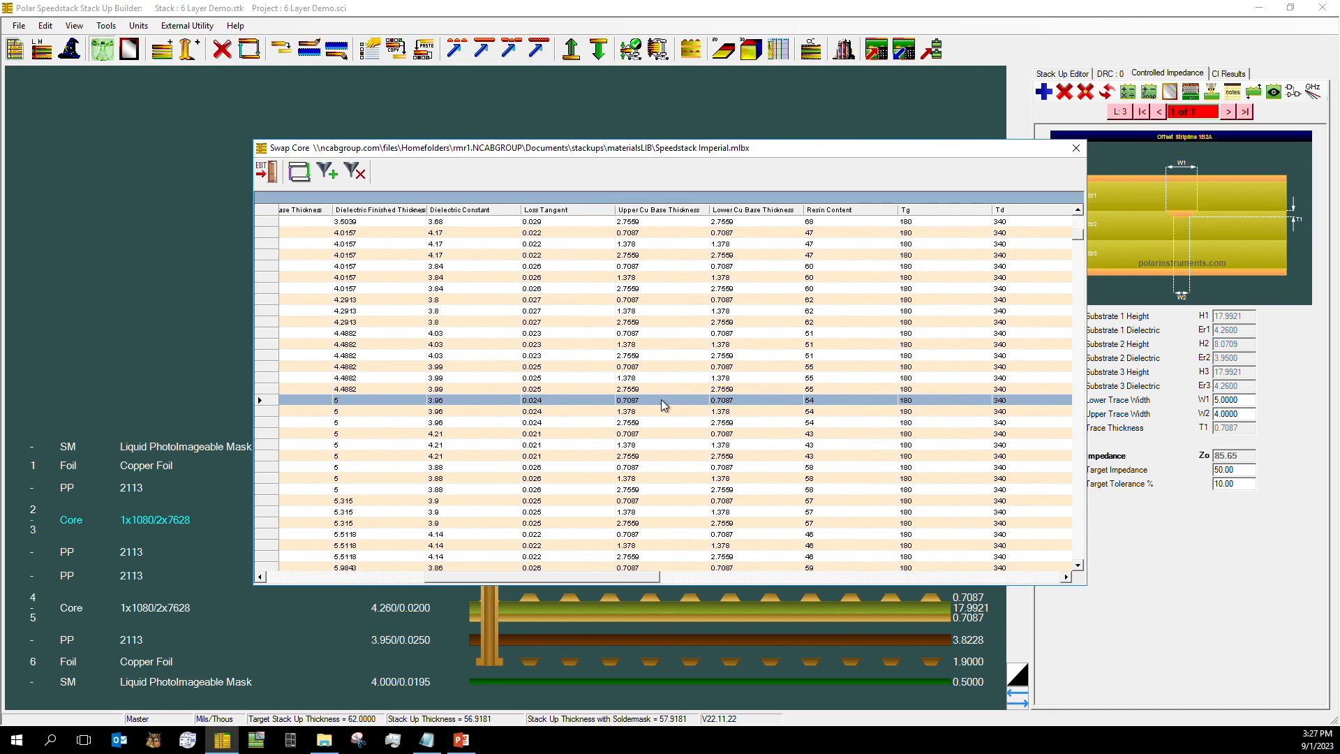
{"action": "left_click", "coordinate": [298, 173]}
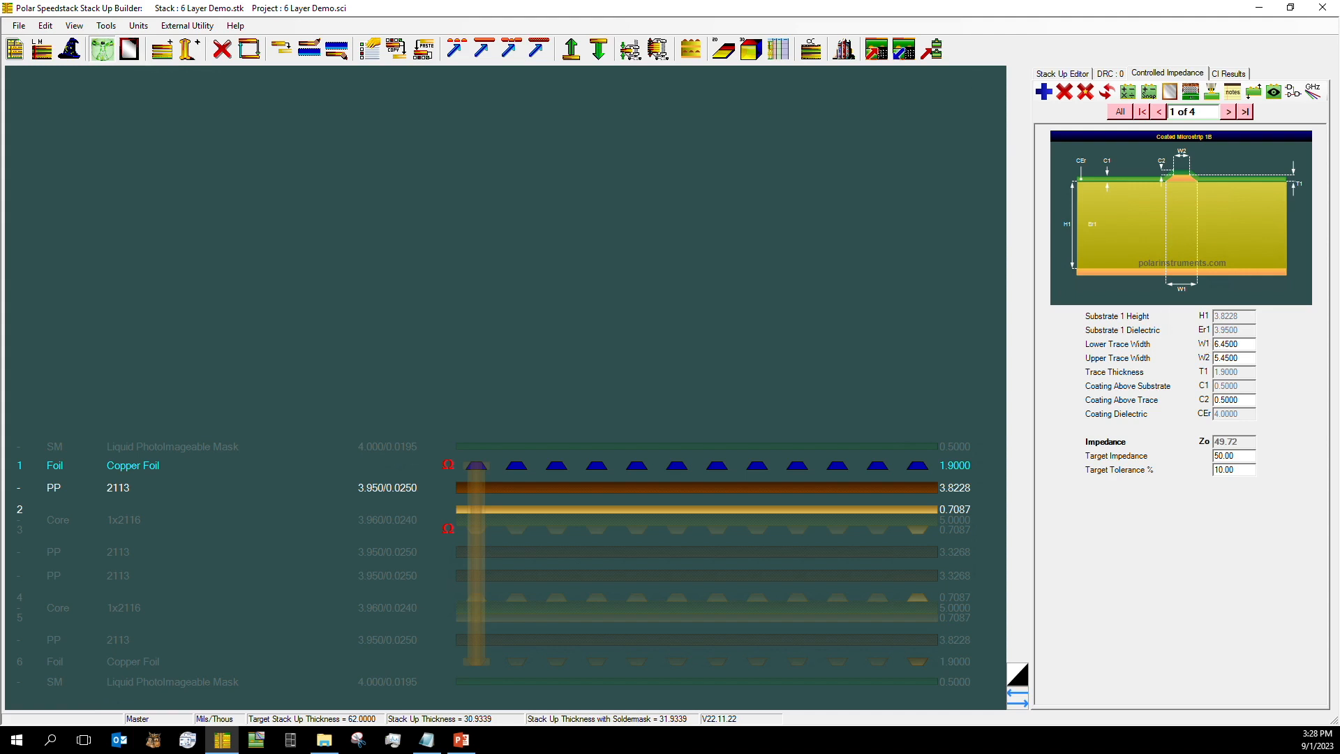
Step through the impedance structures to the layer 3 offset stripline and review the impedance results of all structures
{"action": "left_click", "coordinate": [1236, 343]}
{"action": "left_click", "coordinate": [1231, 114]}
{"action": "left_click", "coordinate": [1230, 112]}
{"action": "left_click", "coordinate": [1229, 113]}
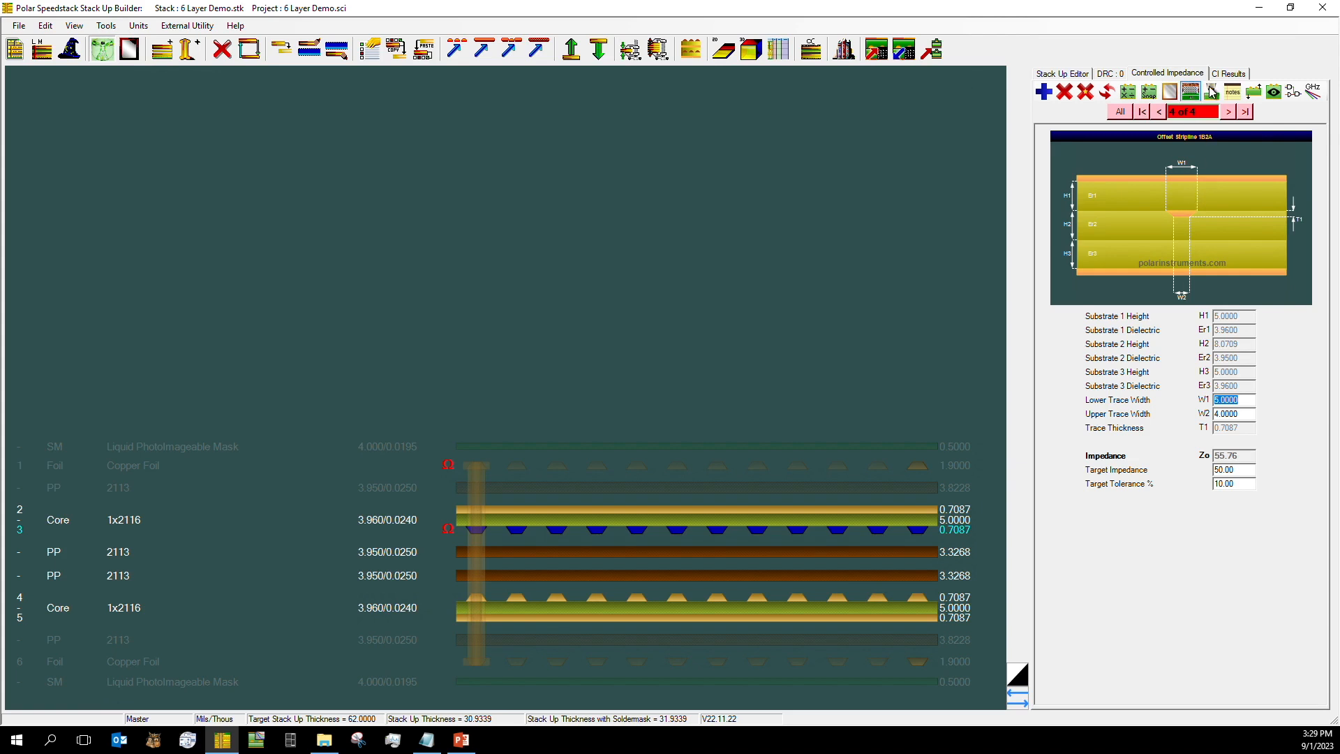
{"action": "left_click", "coordinate": [1226, 75]}
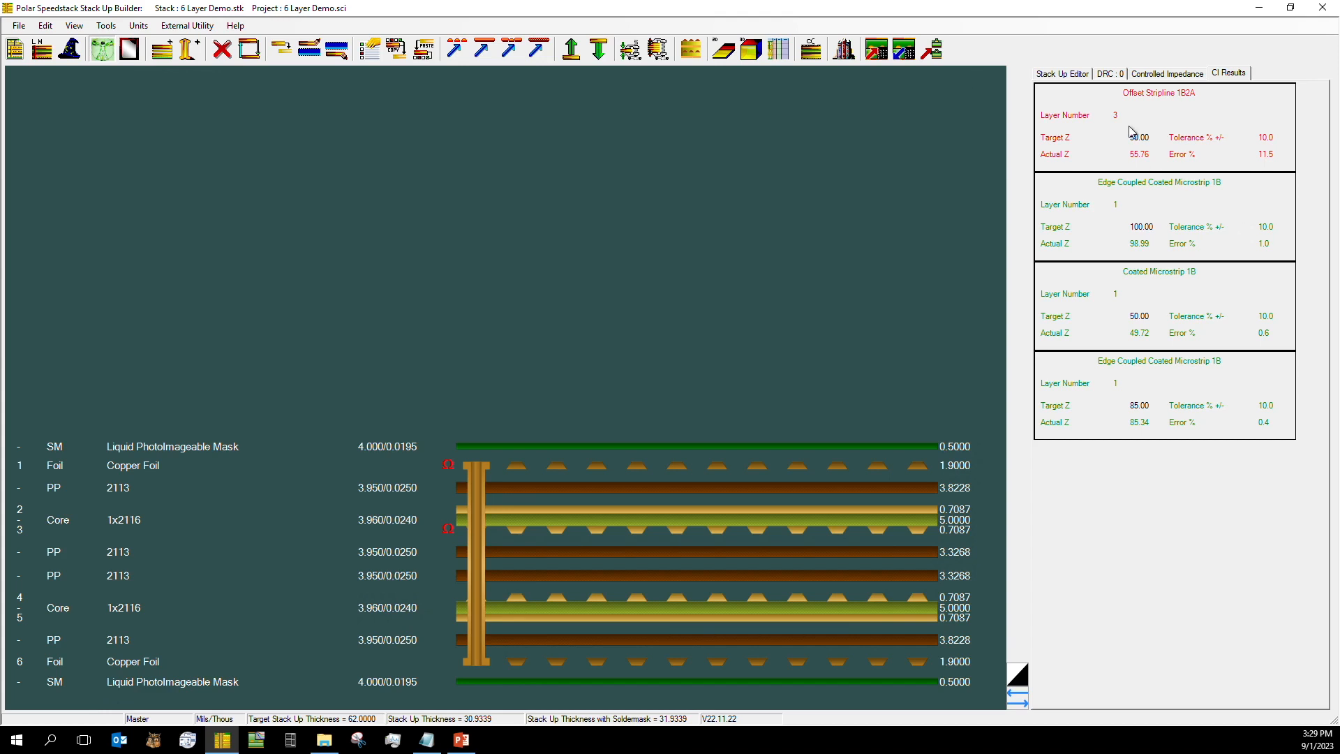
Set the layer 3 offset stripline to 6 mil lower and 5.5 mil upper trace width, and calculate its impedance
{"action": "left_click", "coordinate": [1148, 74]}
{"action": "double_click", "coordinate": [1236, 399]}
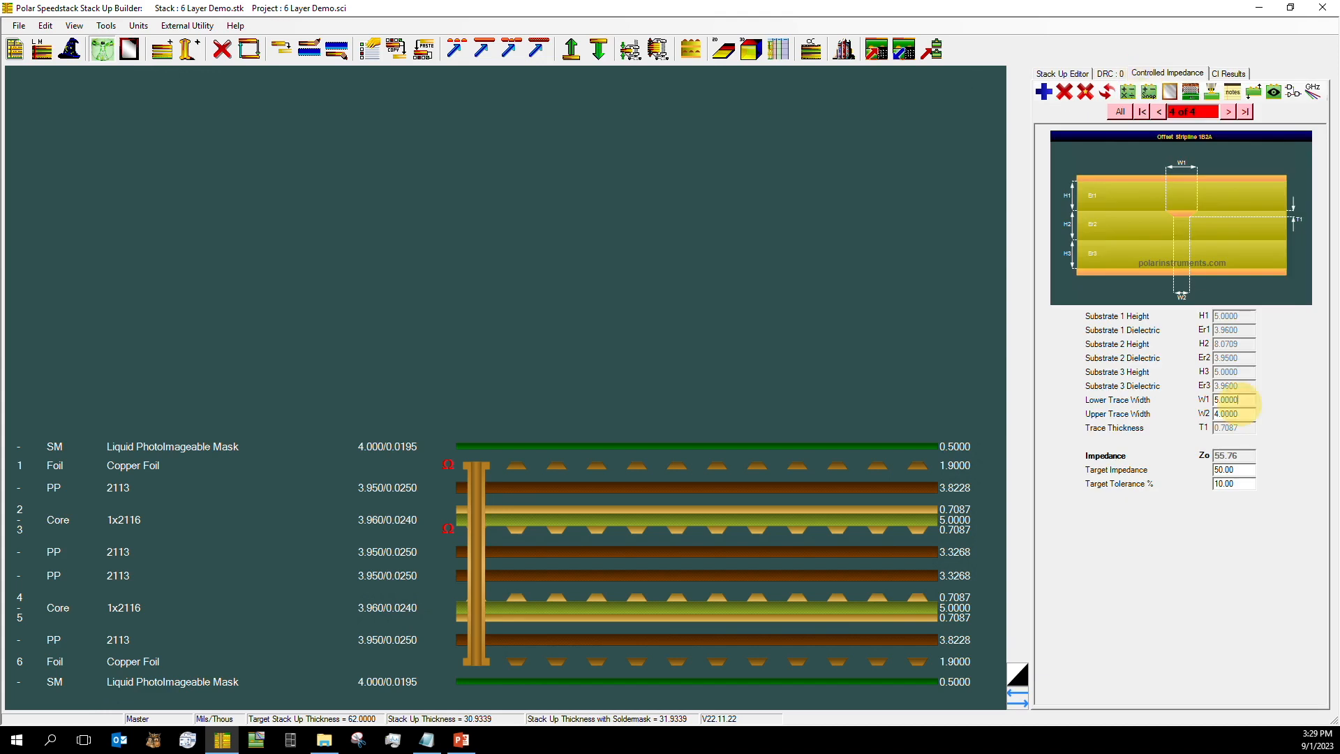
{"action": "type", "text": "6"}
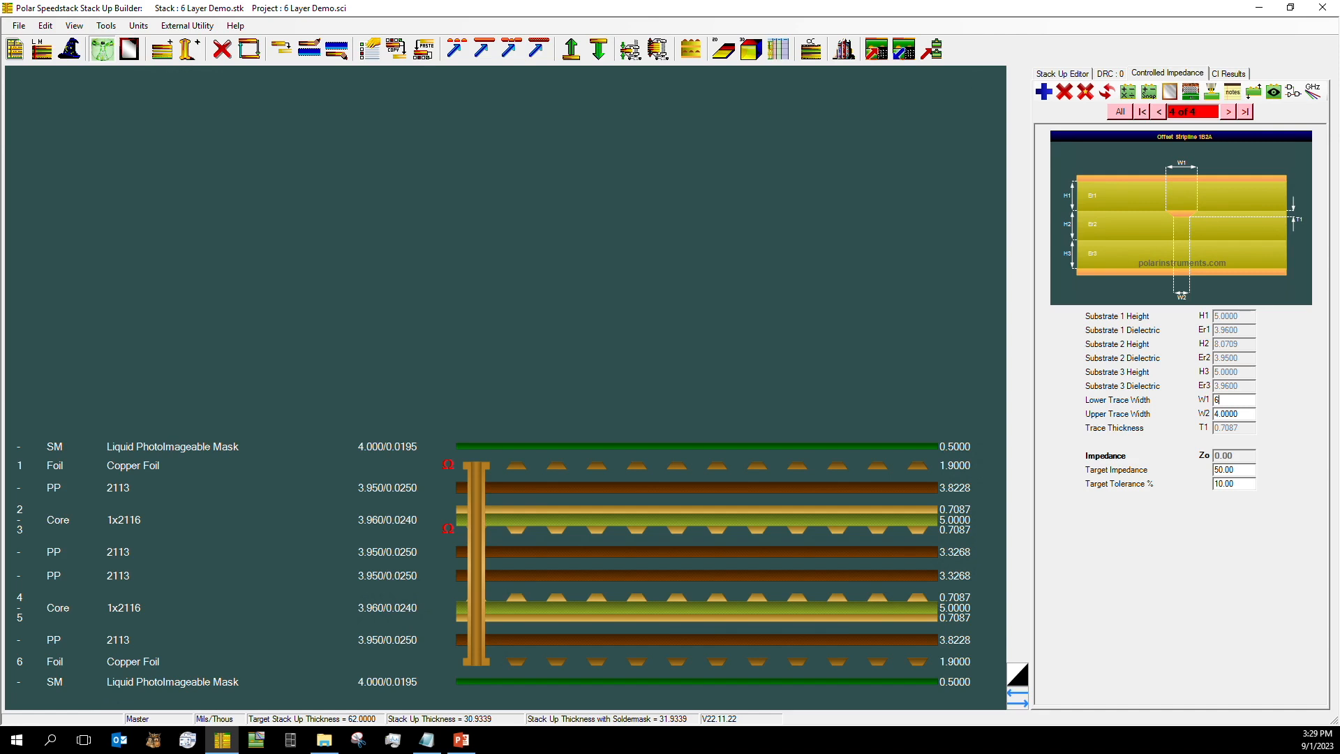
{"action": "left_click", "coordinate": [951, 559]}
{"action": "double_click", "coordinate": [1227, 414]}
{"action": "type", "text": "5.5"}
{"action": "left_click", "coordinate": [1129, 96]}
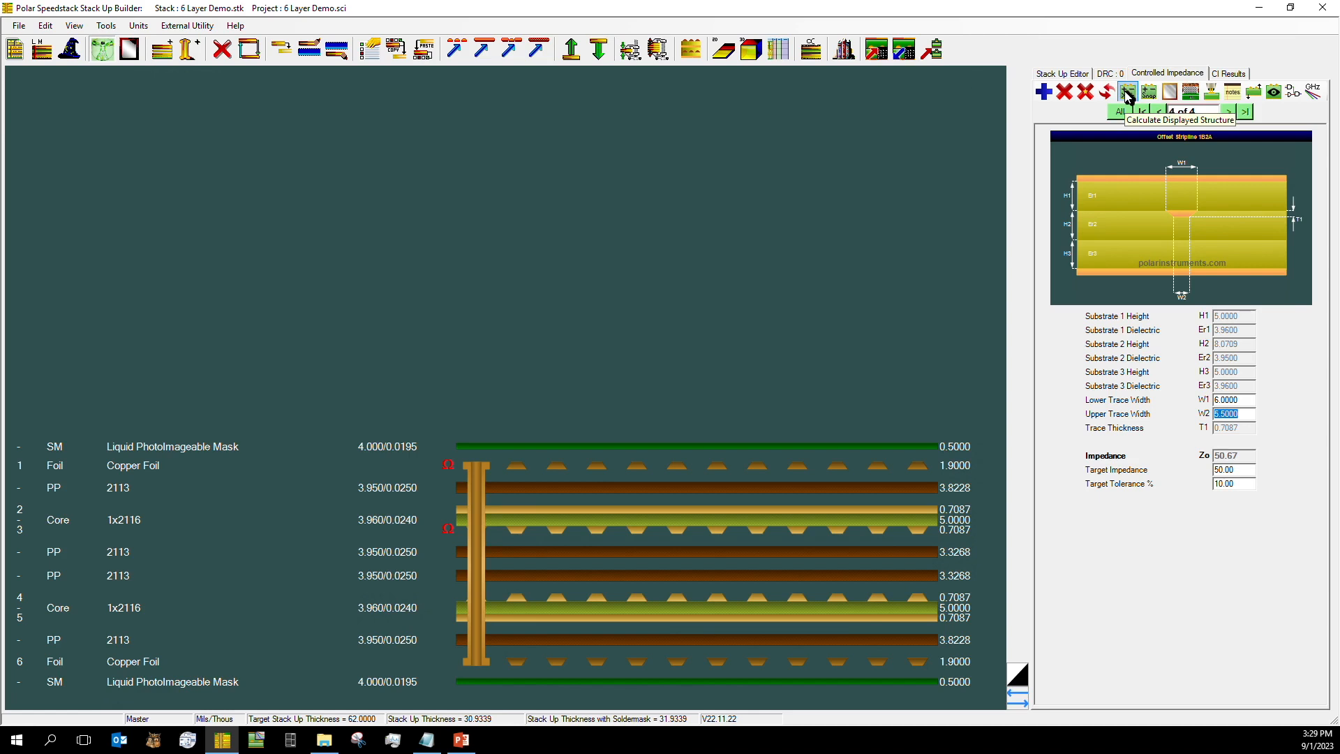
Check the impedance results and the stack-up thickness information, and return to the layer 3 differential structure
{"action": "left_click", "coordinate": [1228, 75]}
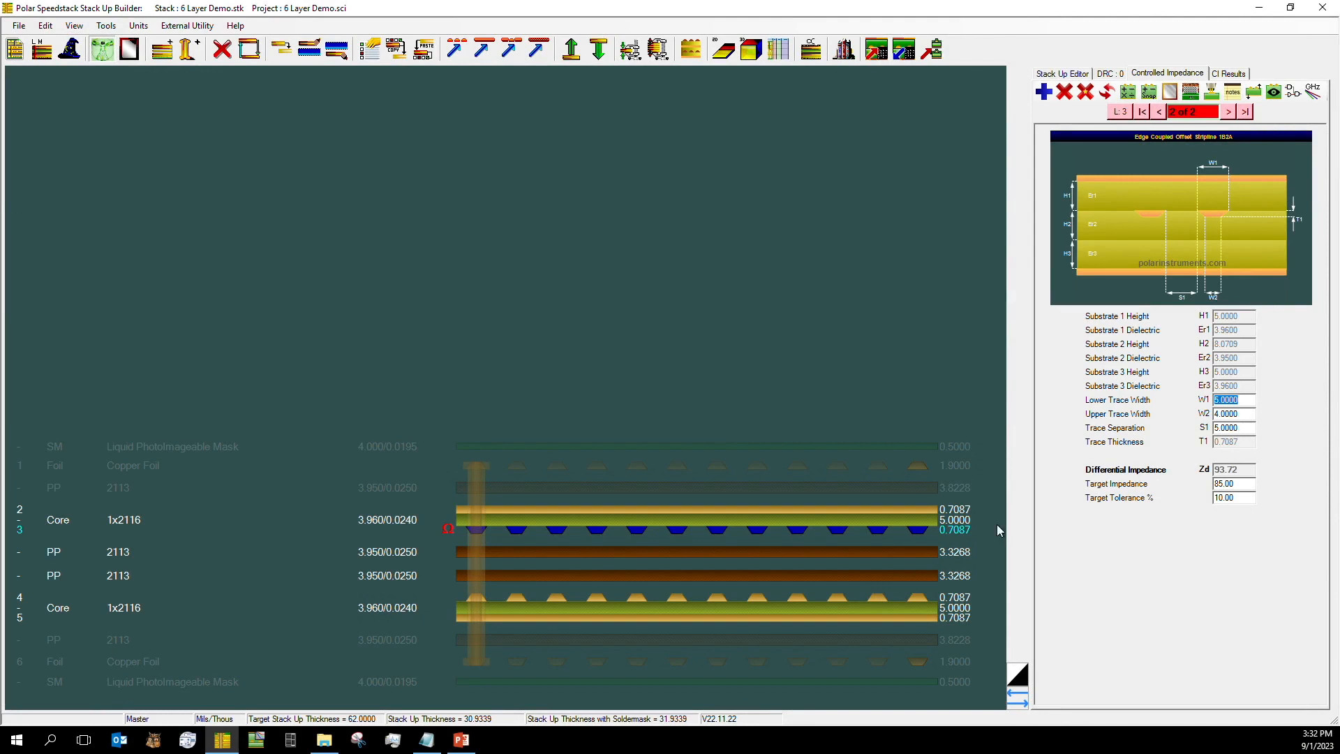
{"action": "left_click", "coordinate": [1062, 74]}
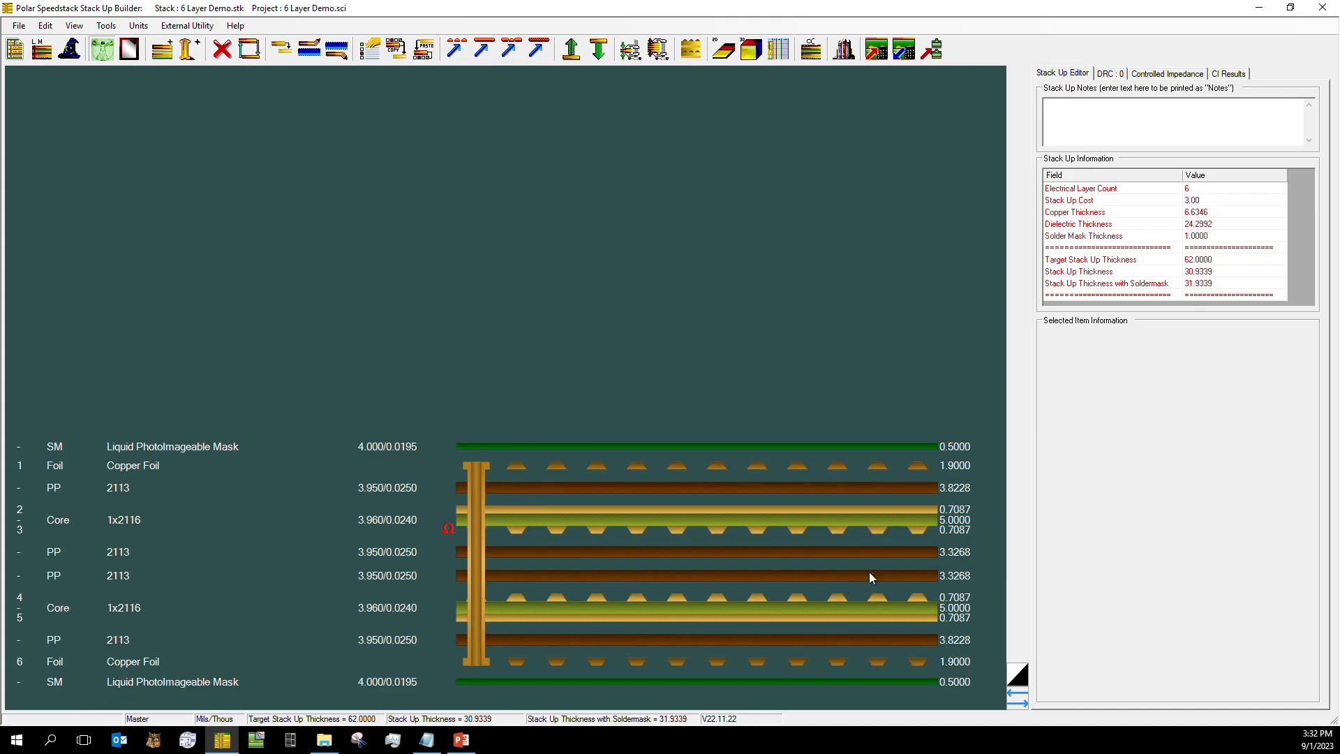
{"action": "left_click", "coordinate": [1155, 74]}
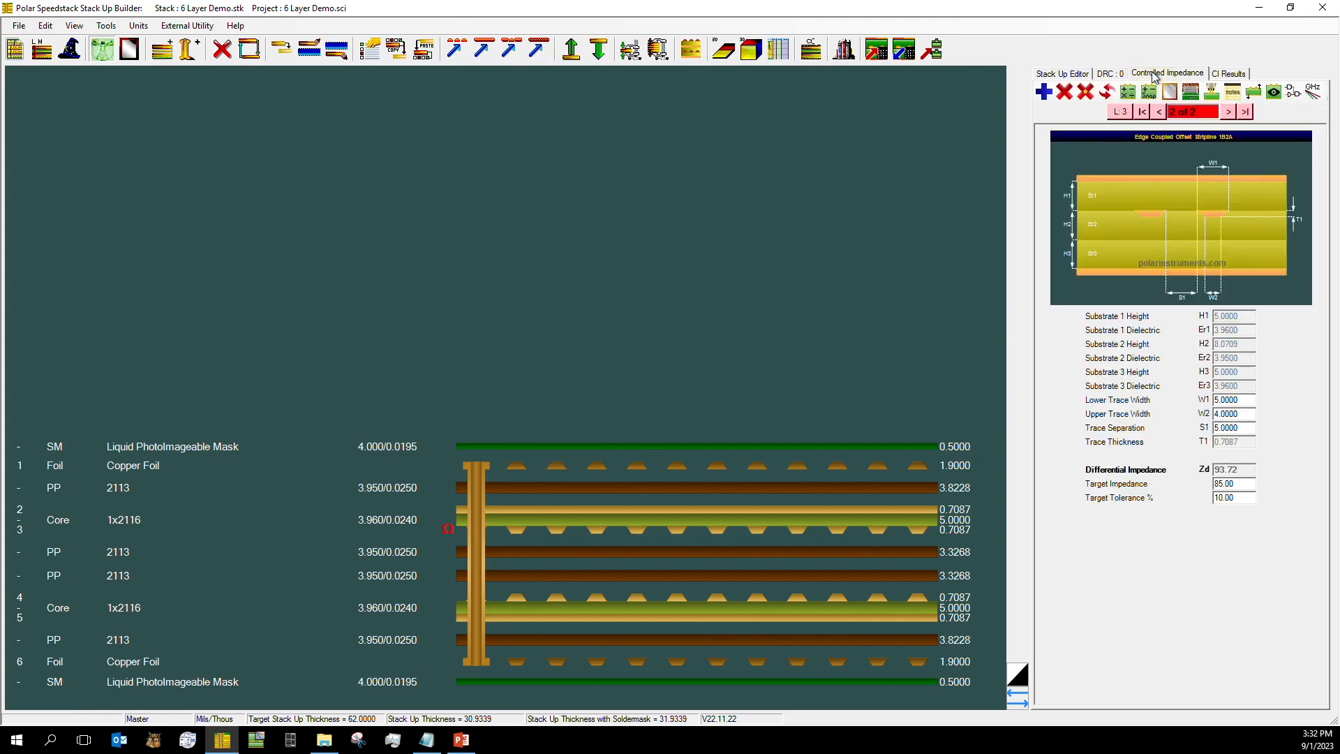
Swap the lower of the two inner 2113 prepregs for the 4.0157 mil Isola 370HR 2113
{"action": "left_click", "coordinate": [624, 579]}
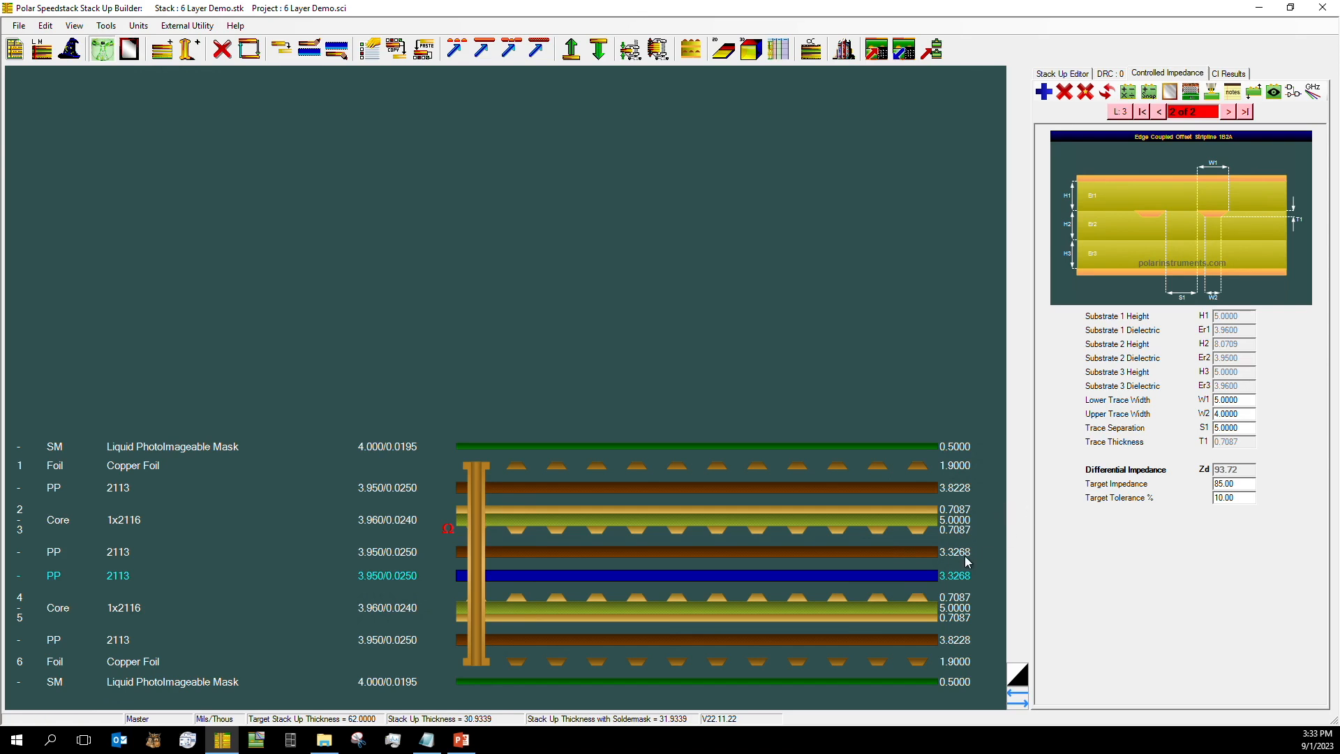
{"action": "right_click", "coordinate": [814, 573]}
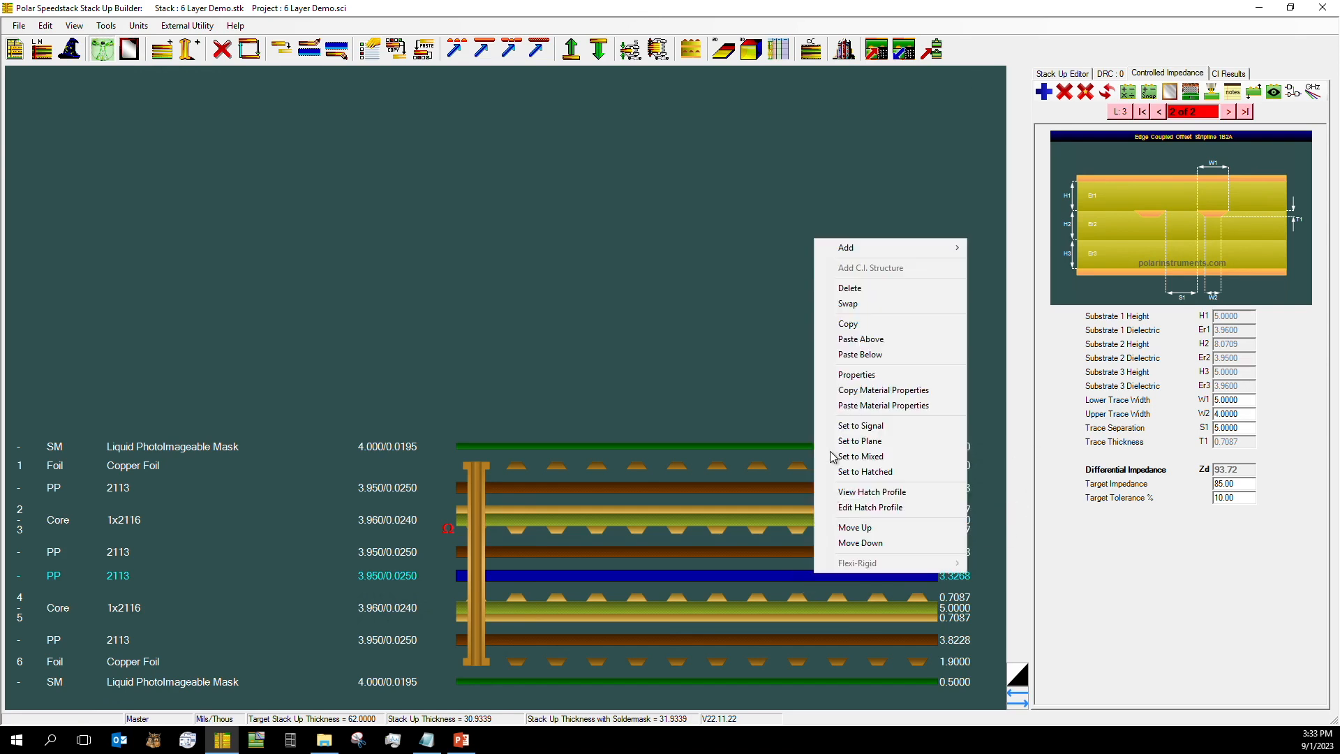
{"action": "left_click", "coordinate": [848, 305]}
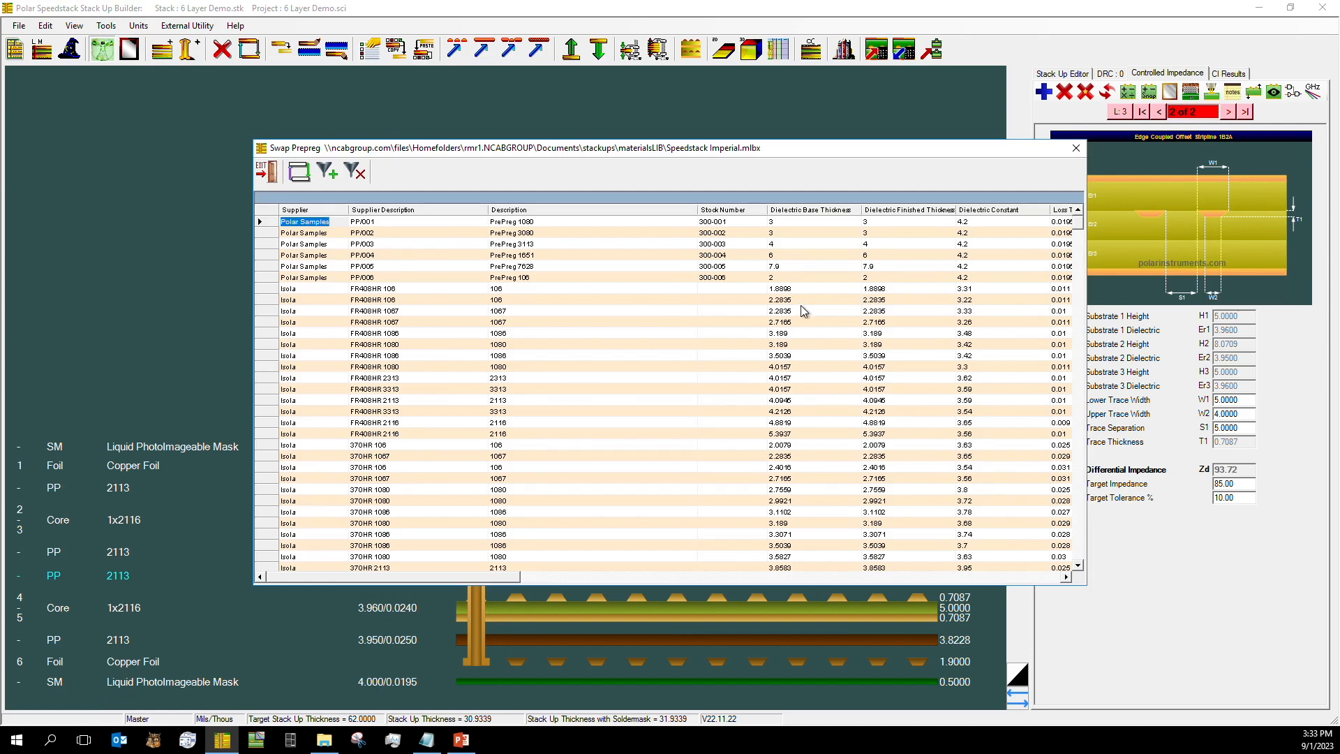
{"action": "scroll", "coordinate": [375, 419], "scroll_direction": "down", "scroll_amount": 6}
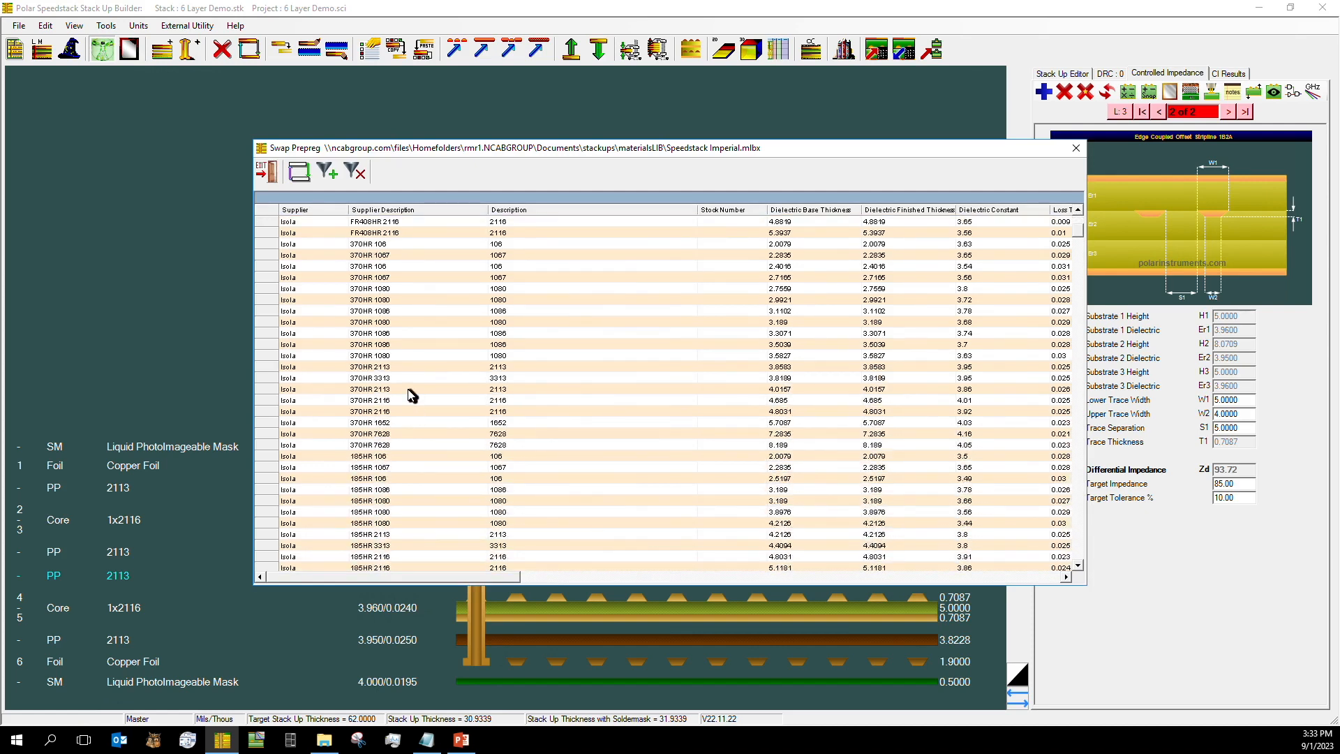
{"action": "left_click", "coordinate": [409, 390]}
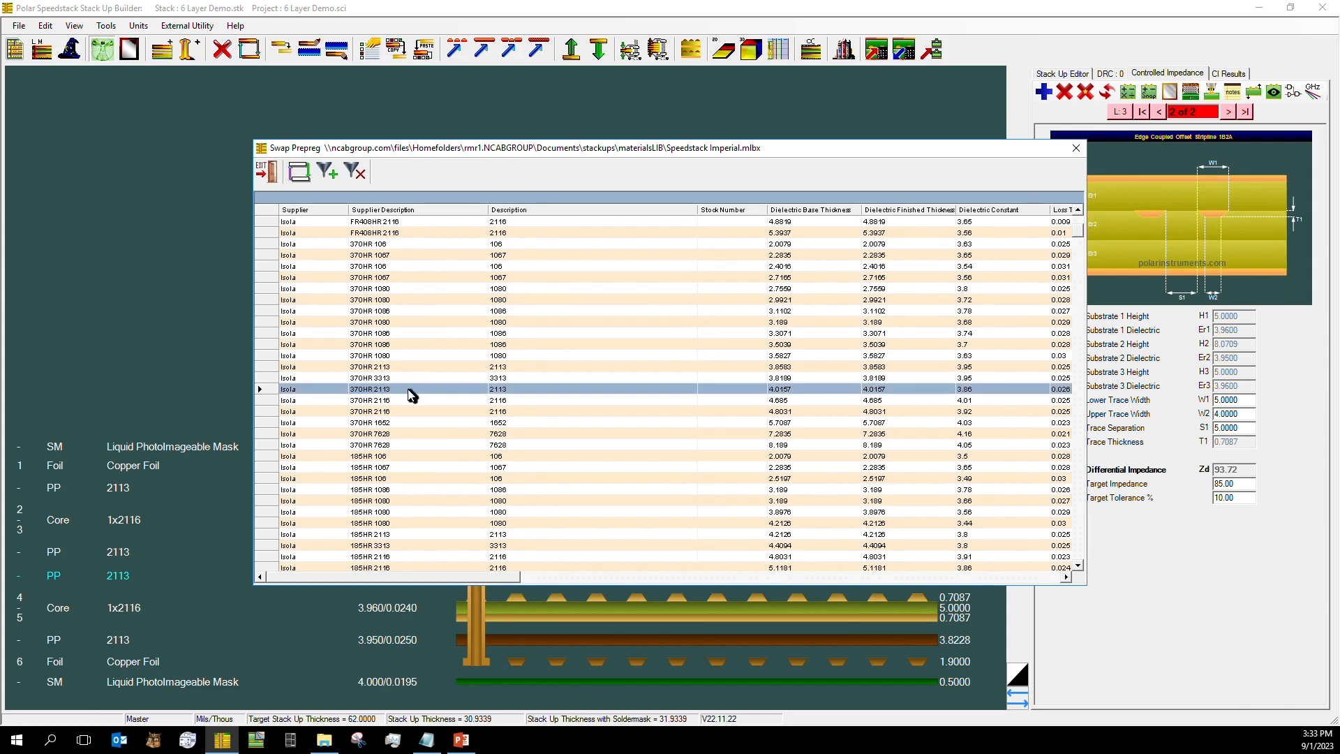
{"action": "left_click", "coordinate": [299, 172]}
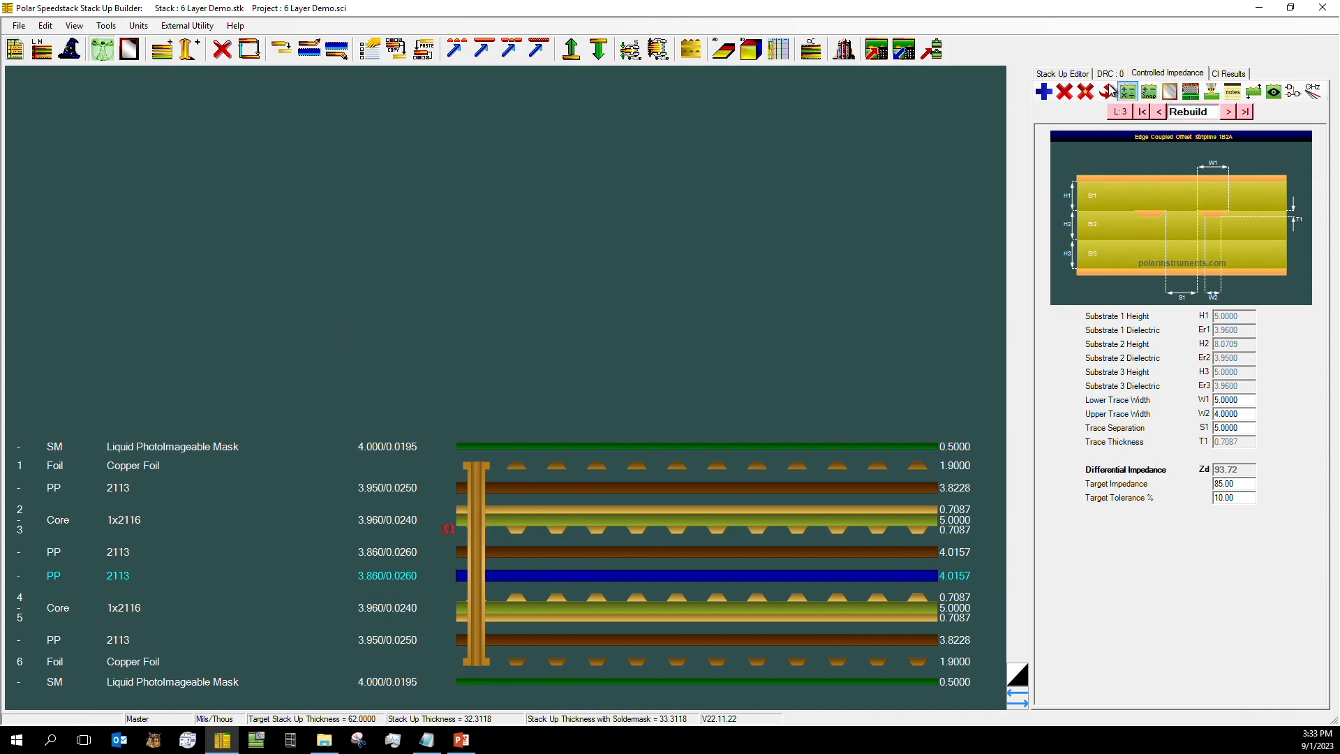
Swap the upper inner prepreg below layer 3 for the 4.8031 mil Isola 370HR 2116
{"action": "right_click", "coordinate": [718, 550]}
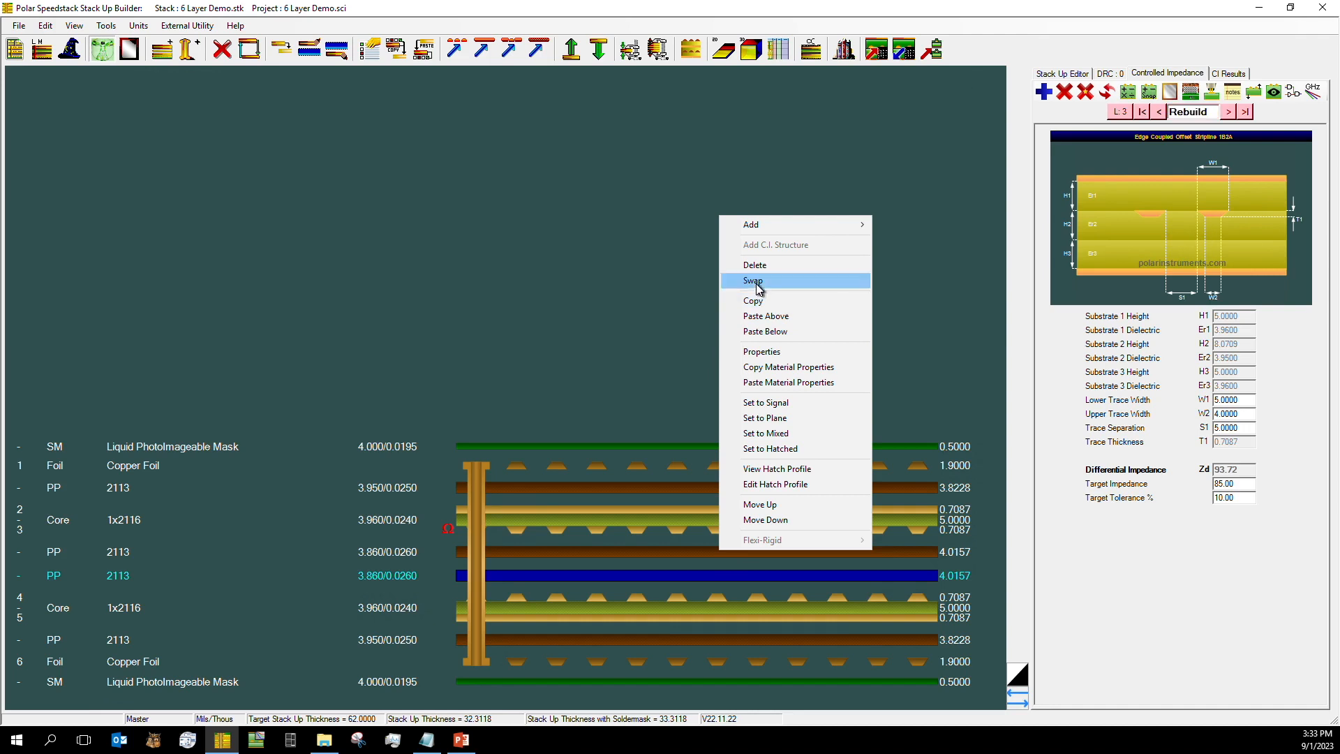
{"action": "left_click", "coordinate": [760, 282]}
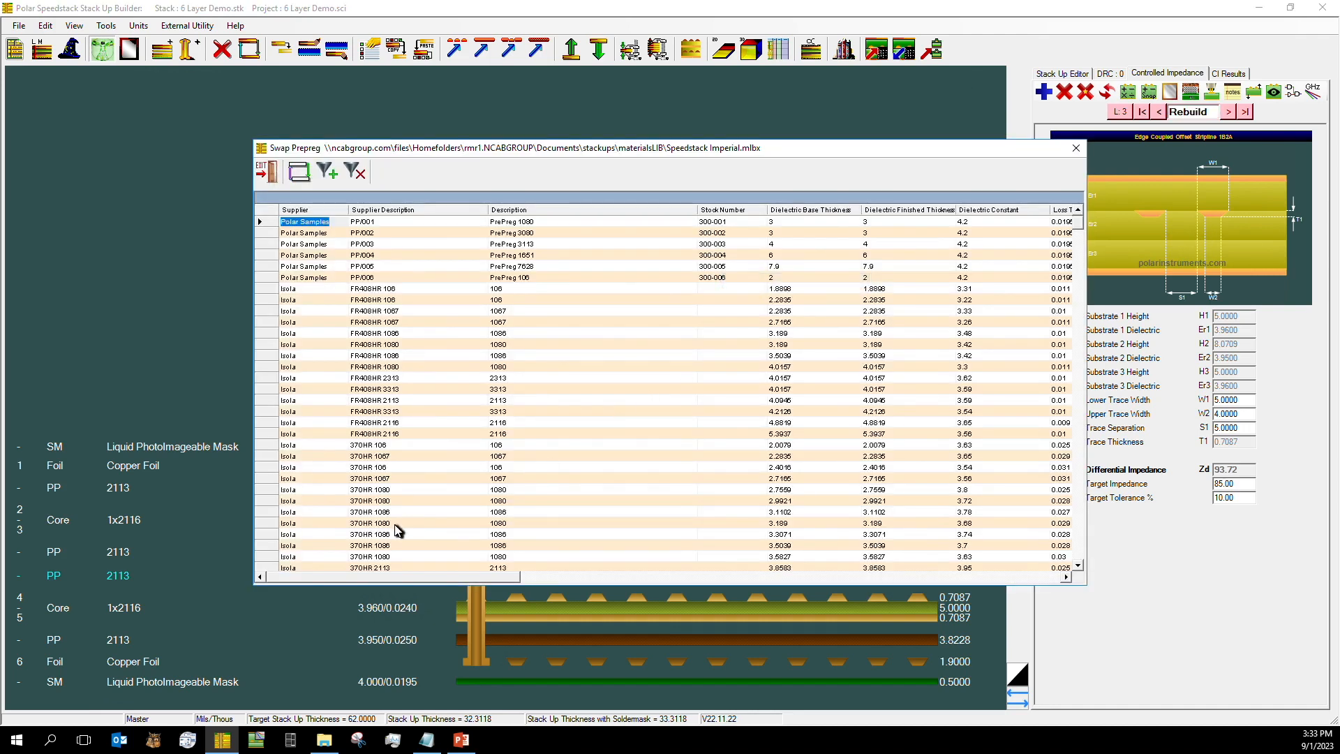
{"action": "scroll", "coordinate": [398, 531], "scroll_direction": "down", "scroll_amount": 2}
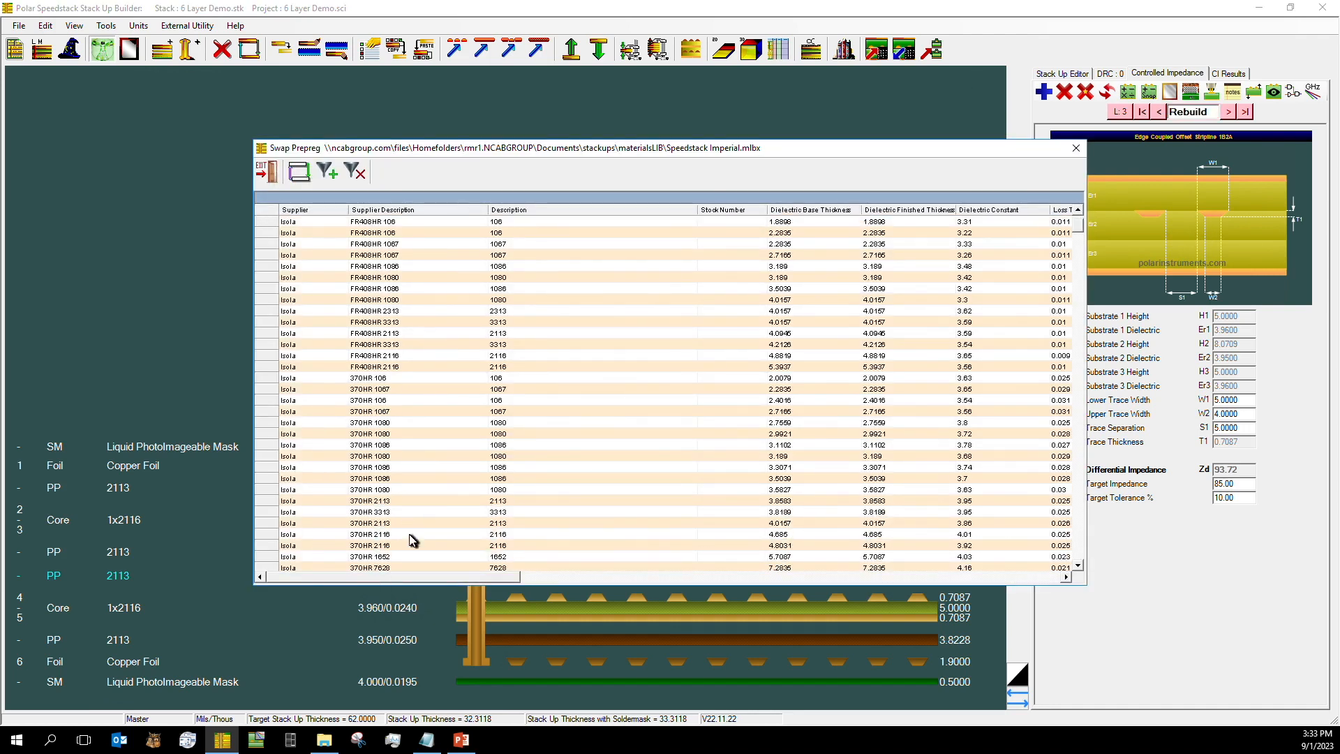
{"action": "left_click", "coordinate": [393, 547]}
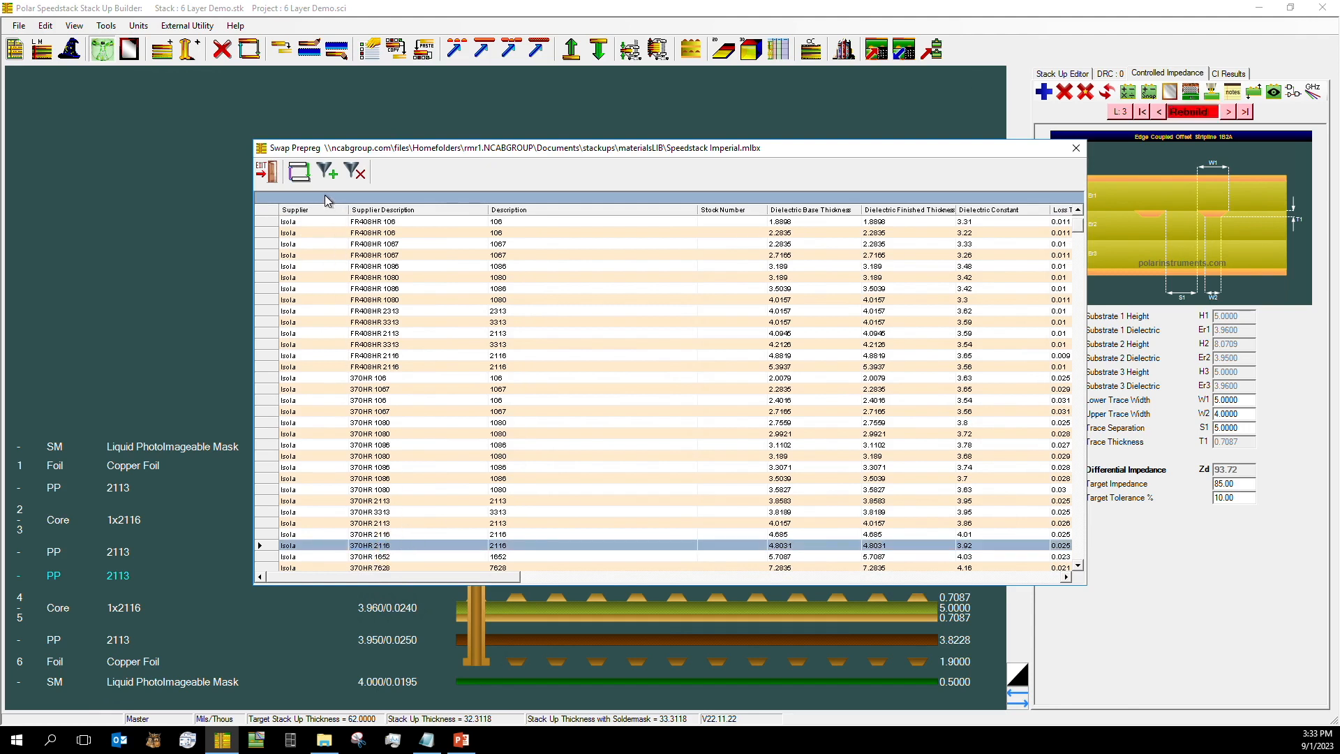
{"action": "left_click", "coordinate": [299, 171]}
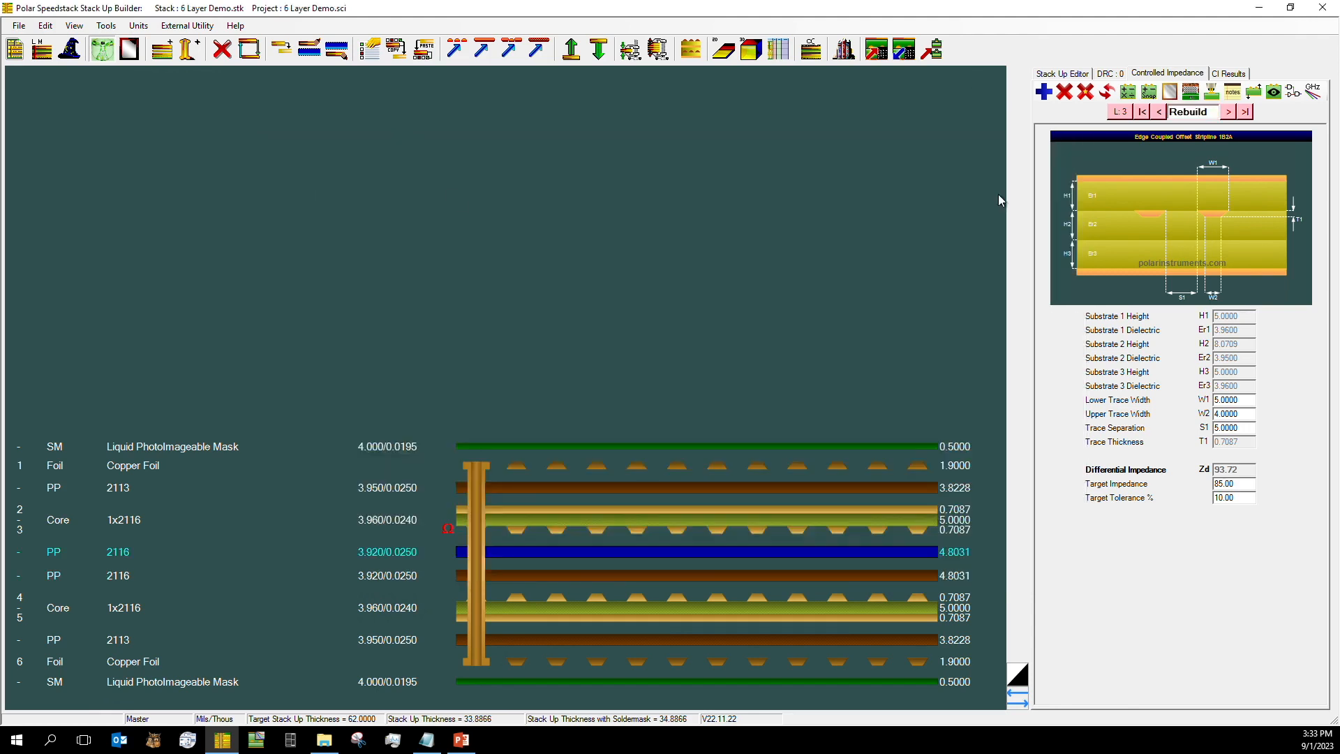
Review the layer 3 offset stripline among all structures and select the lower inner 2116 prepreg
{"action": "left_click", "coordinate": [1229, 112]}
{"action": "left_click", "coordinate": [1229, 112]}
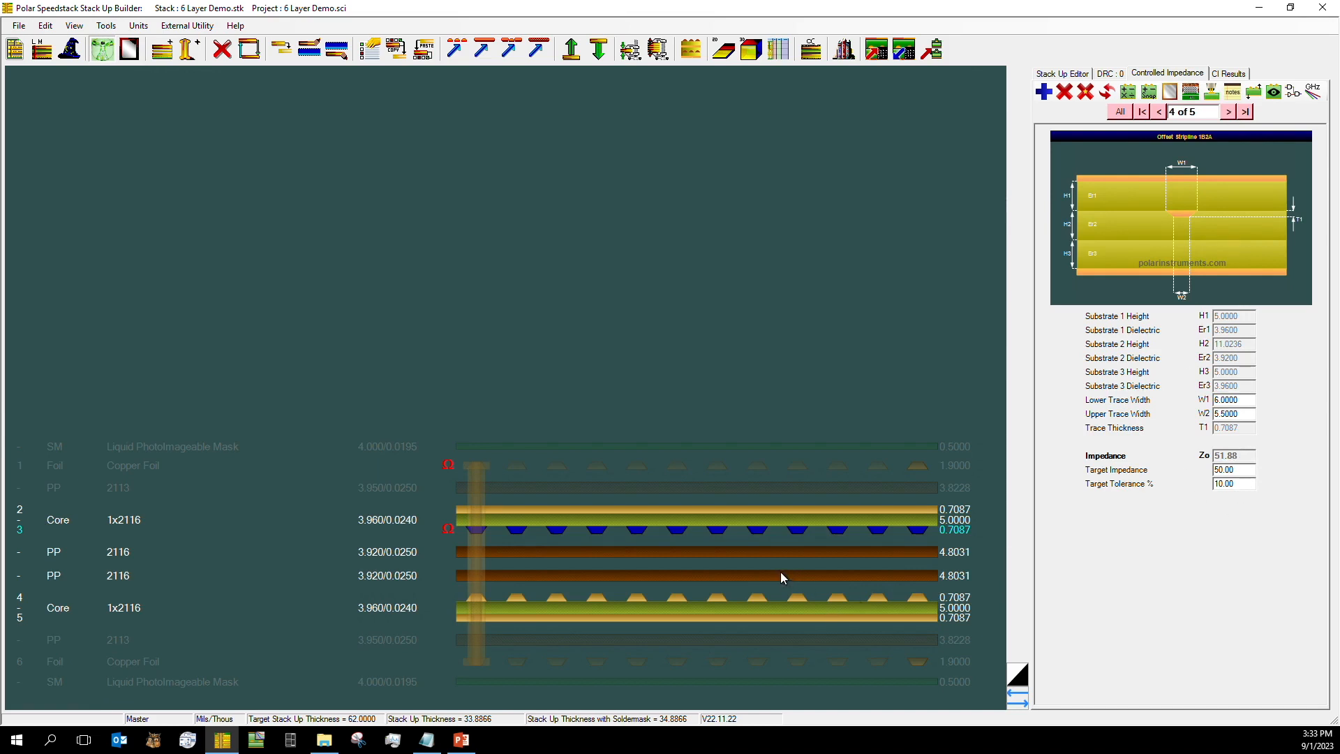
{"action": "left_click", "coordinate": [755, 576]}
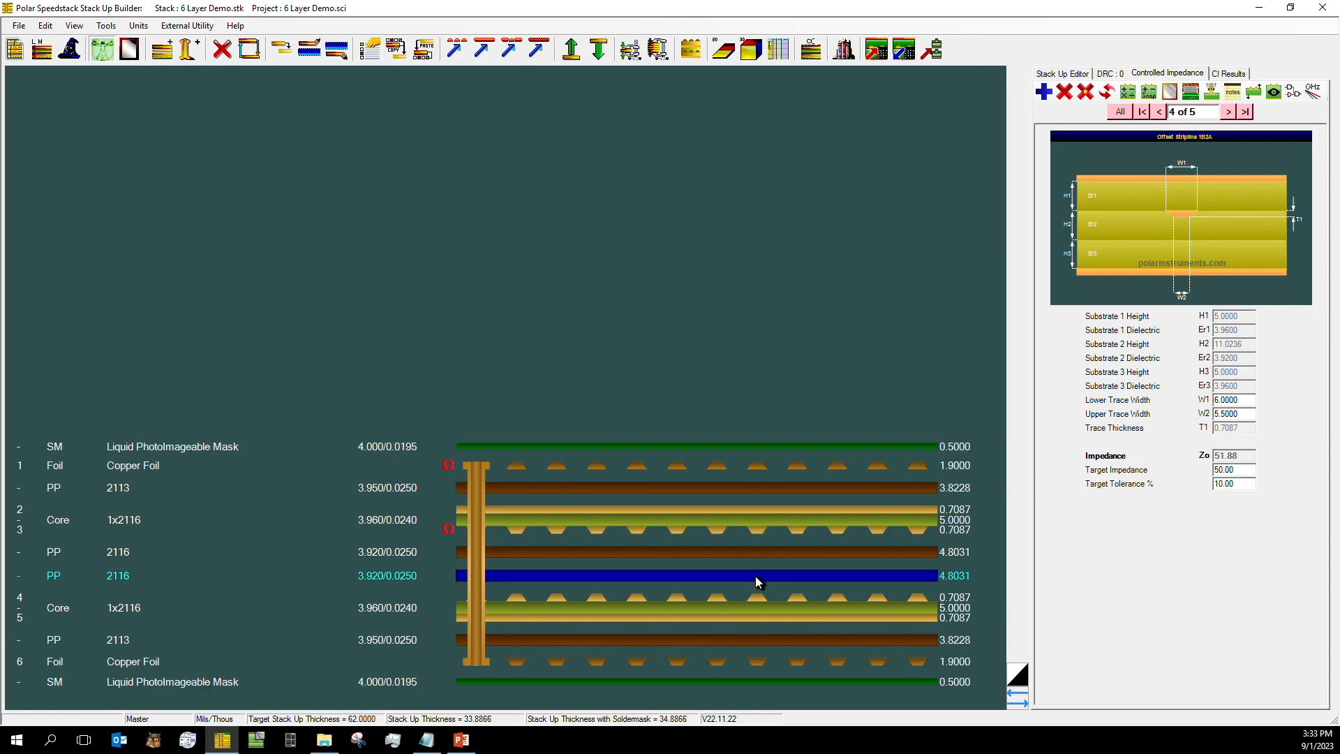
{"action": "left_click", "coordinate": [1081, 73]}
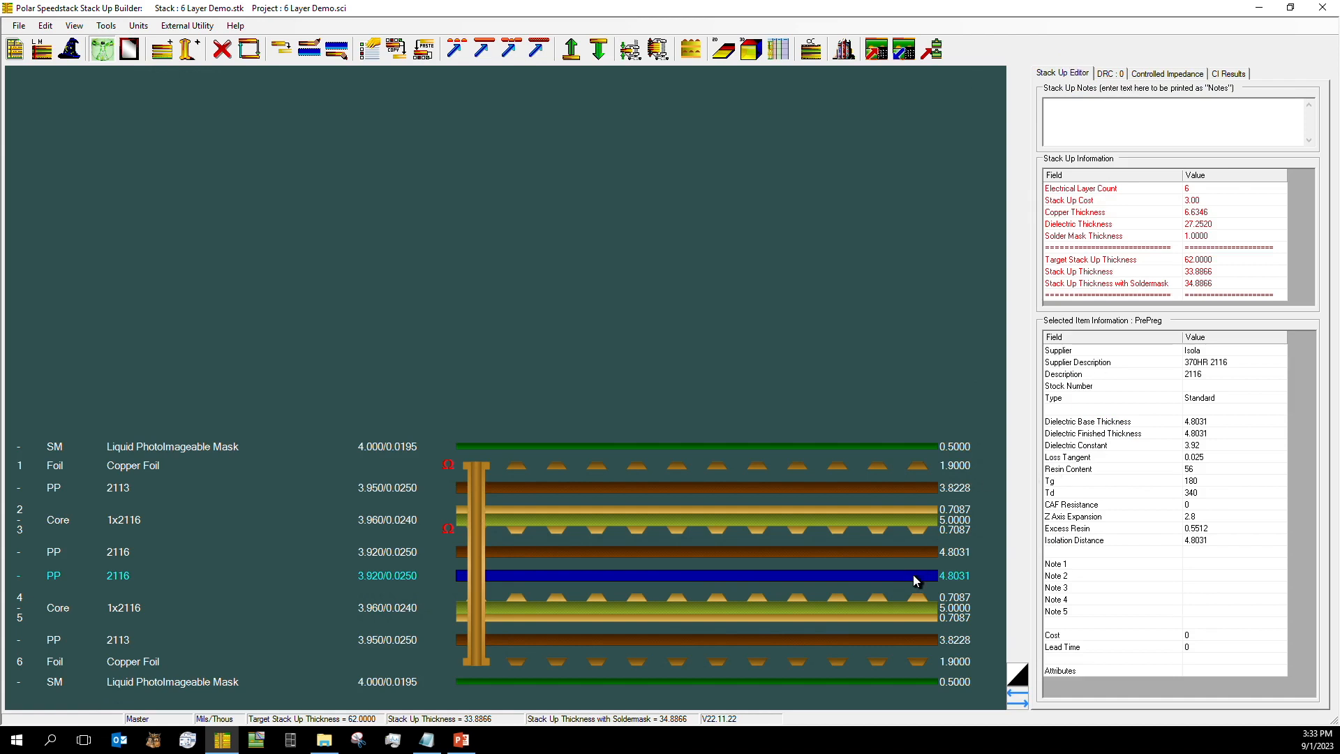
{"action": "right_click", "coordinate": [731, 576]}
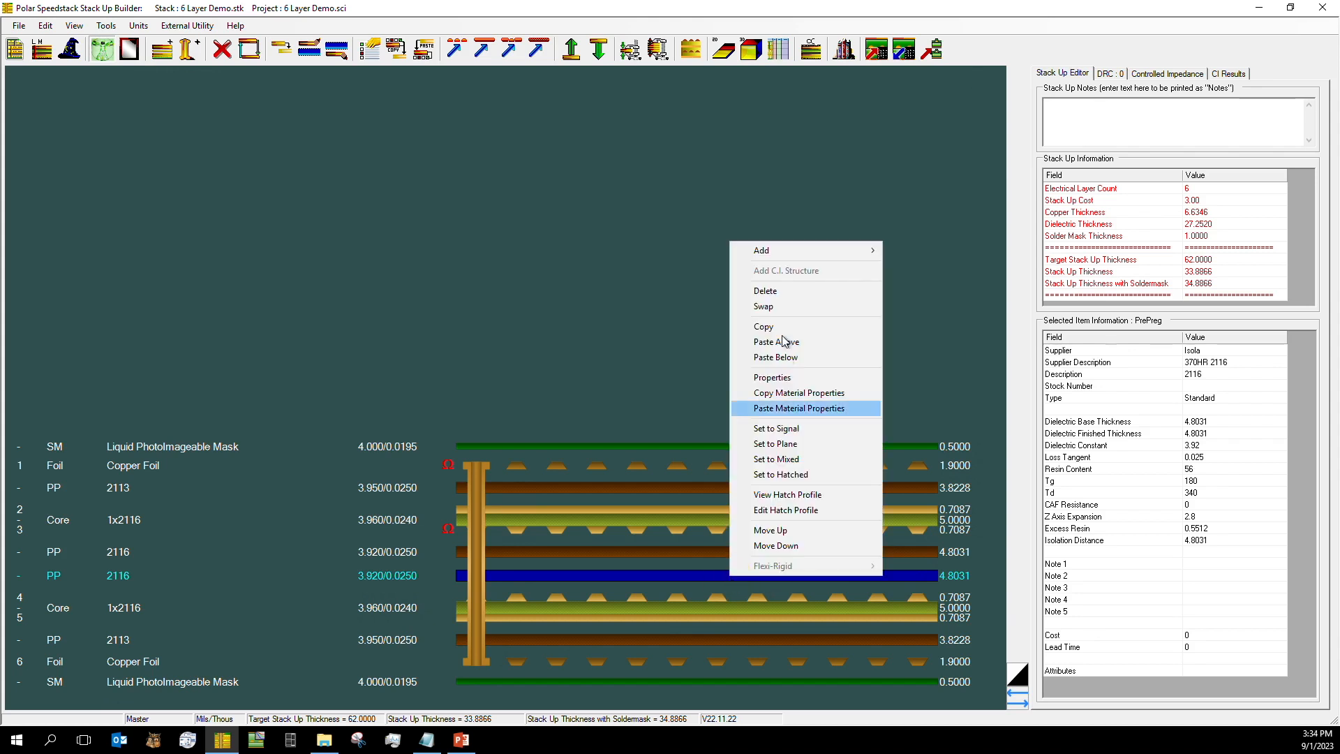
{"action": "left_click", "coordinate": [768, 307]}
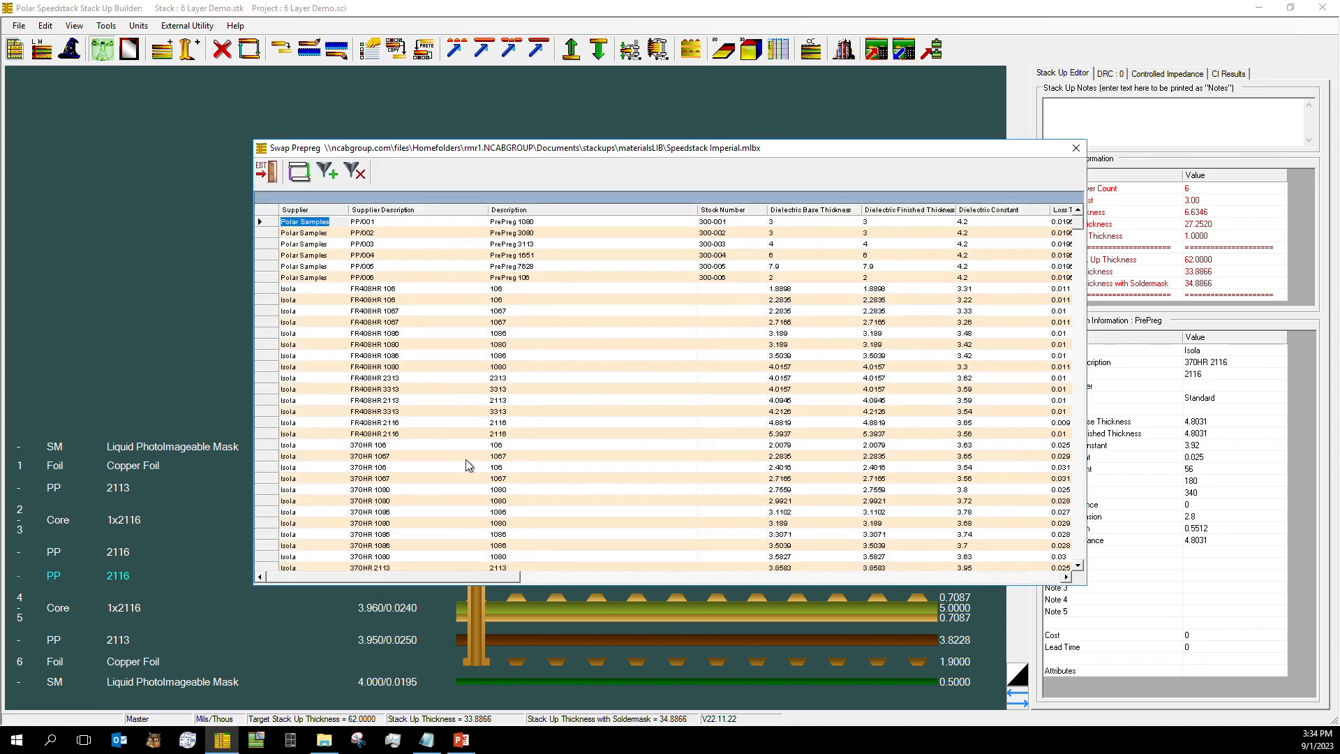
{"action": "scroll", "coordinate": [453, 478], "scroll_direction": "down", "scroll_amount": 4}
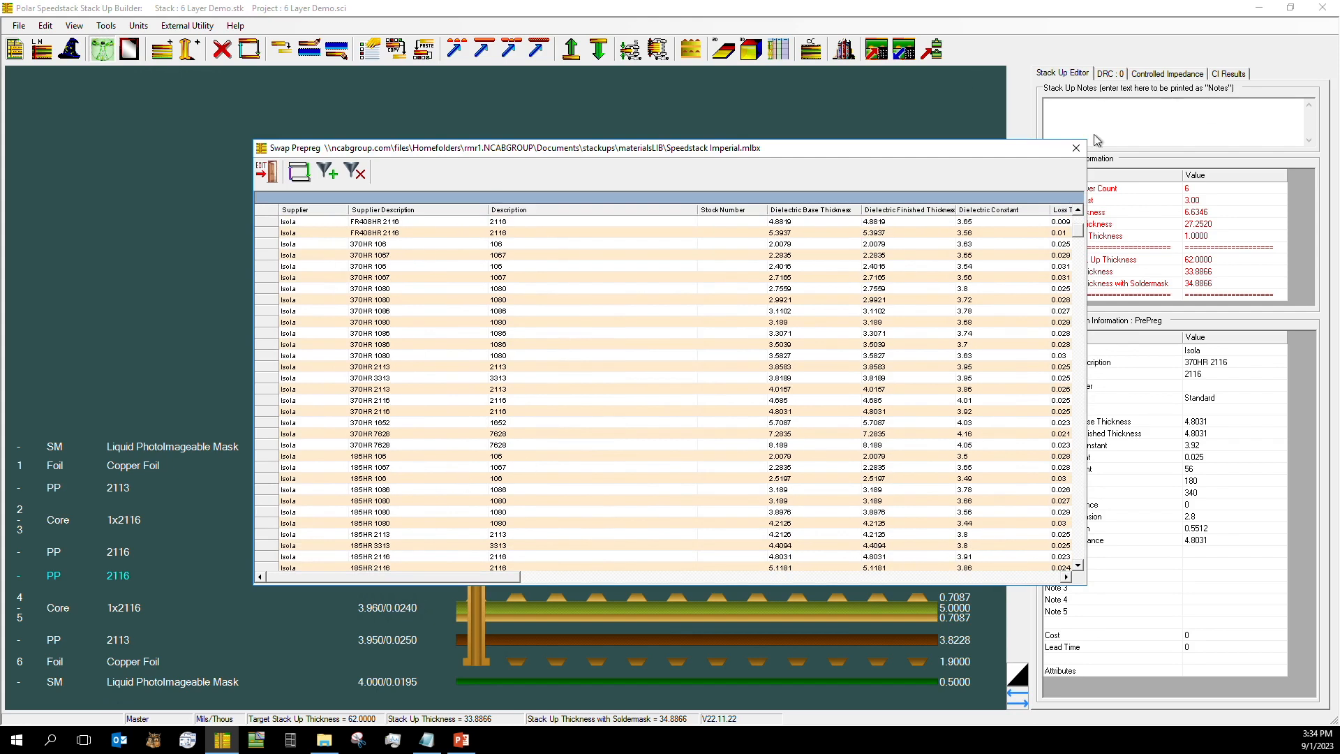
{"action": "left_click", "coordinate": [1076, 148]}
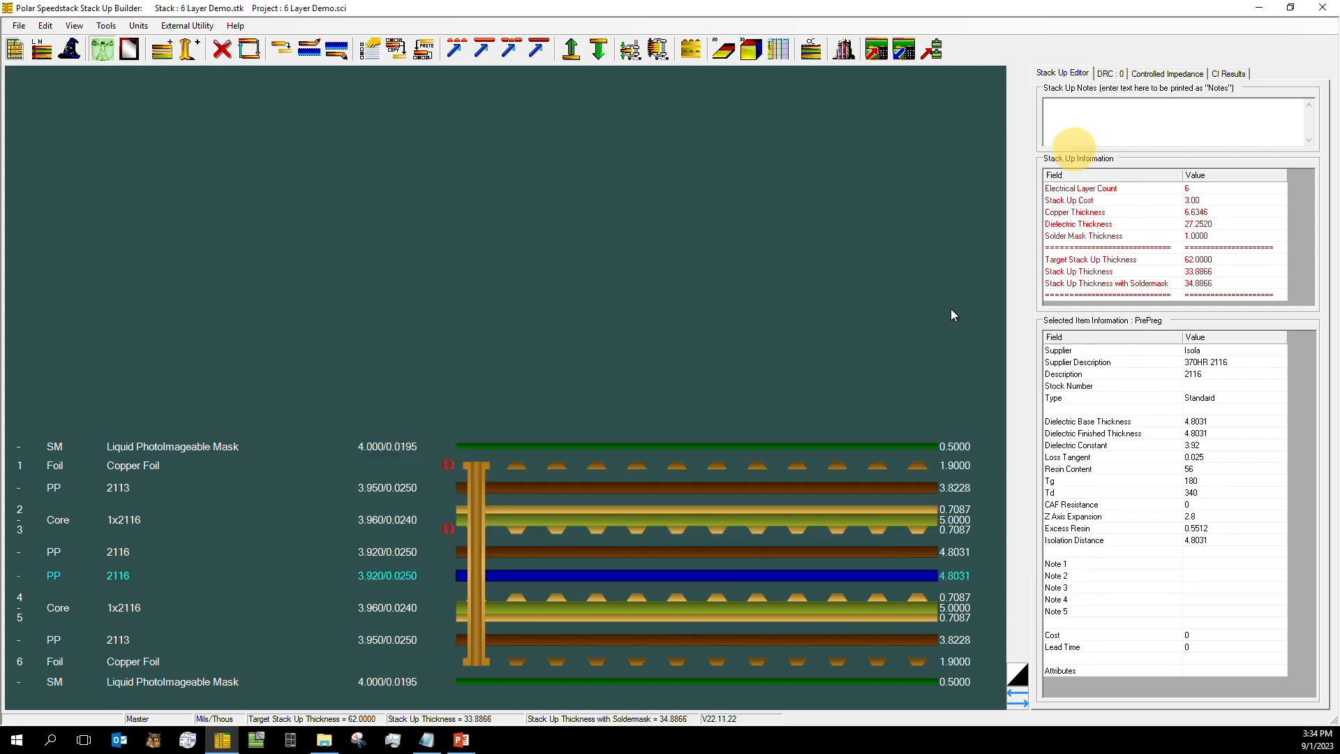
Insert a single 370HR 1080 prepreg between the two inner 2116 prepregs, with symmetrical editing switched off
{"action": "left_click", "coordinate": [719, 584]}
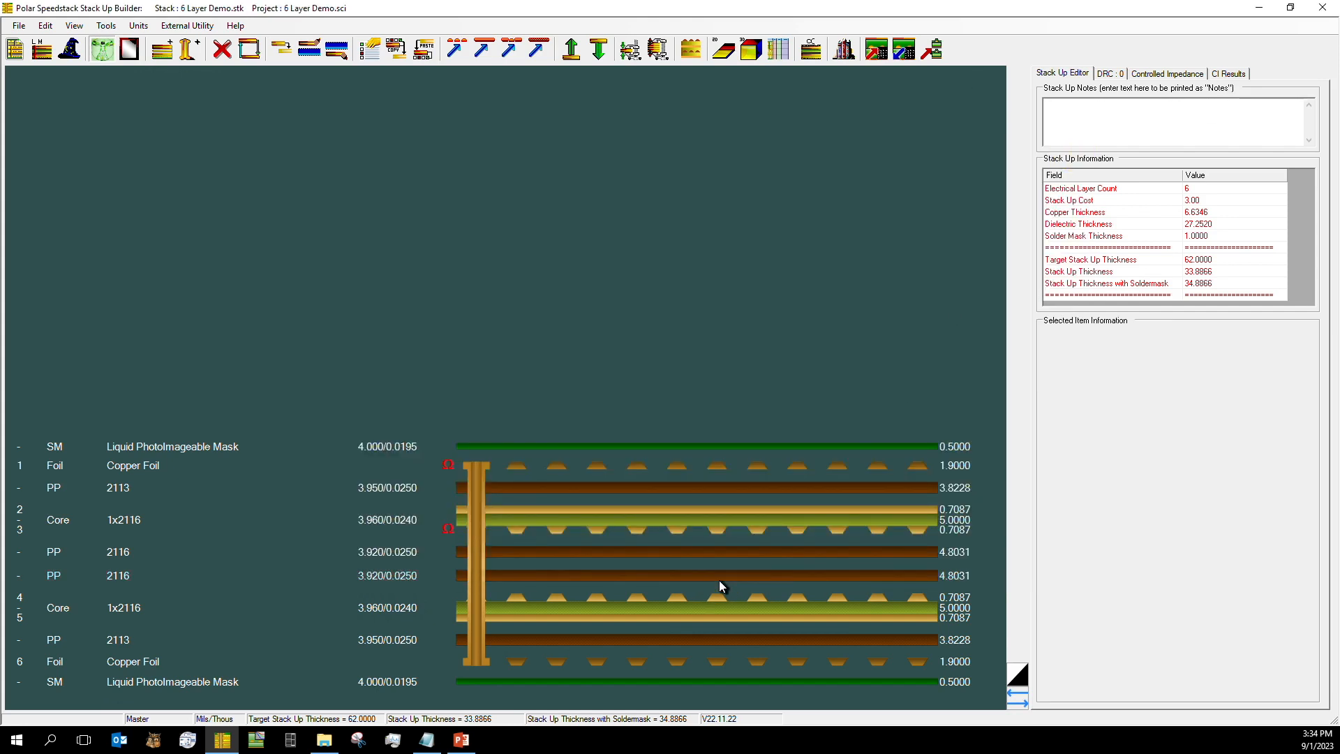
{"action": "left_click", "coordinate": [721, 576]}
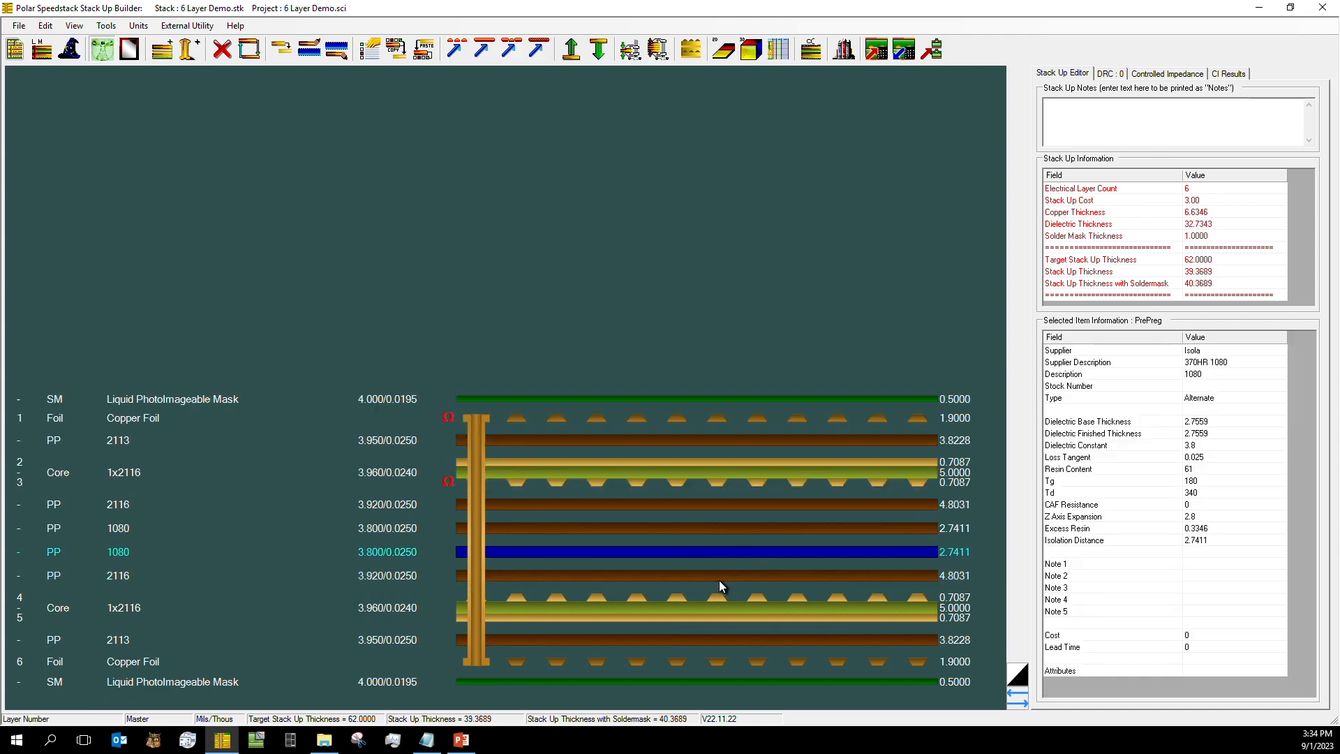
{"action": "left_click", "coordinate": [102, 50]}
{"action": "left_click", "coordinate": [578, 530]}
{"action": "key", "text": "Delete"}
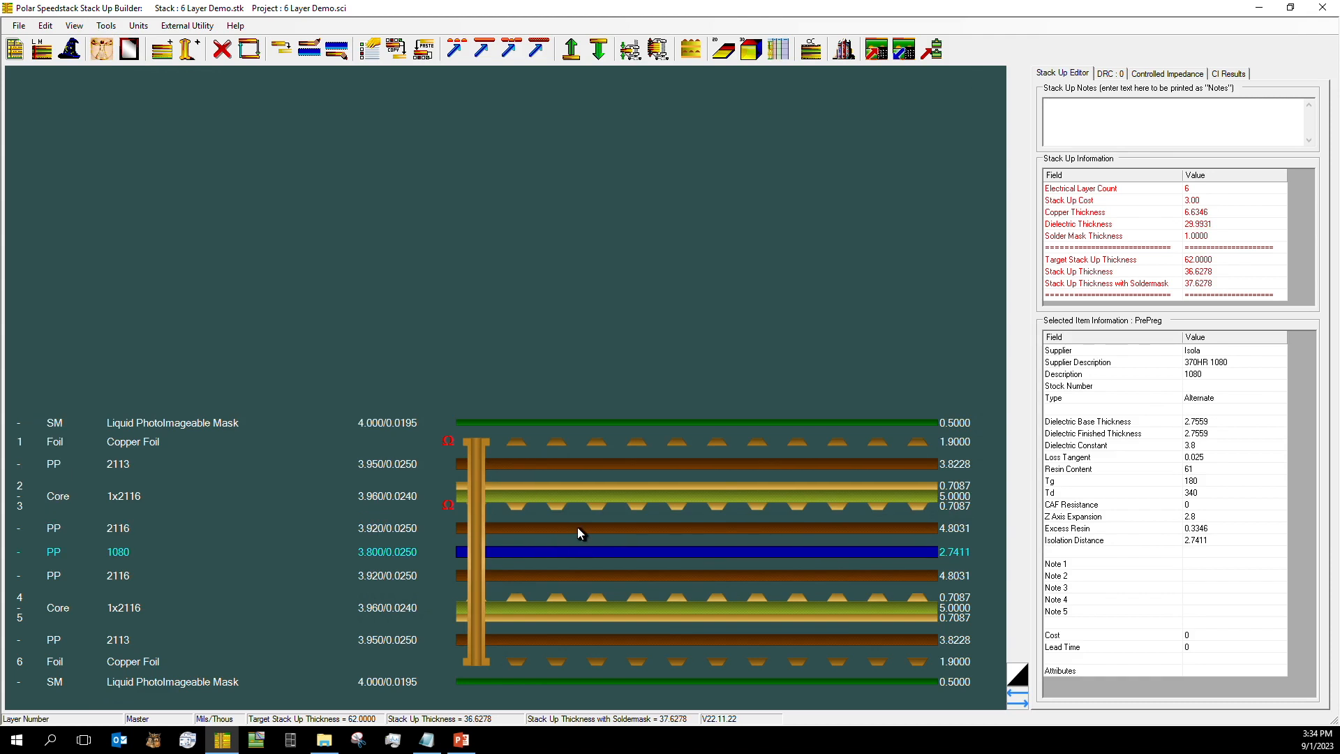
Replace the inner 1080 prepreg with a pasted copy of the 370HR 2116 prepreg between layers 3 and 4
{"action": "left_click", "coordinate": [598, 529]}
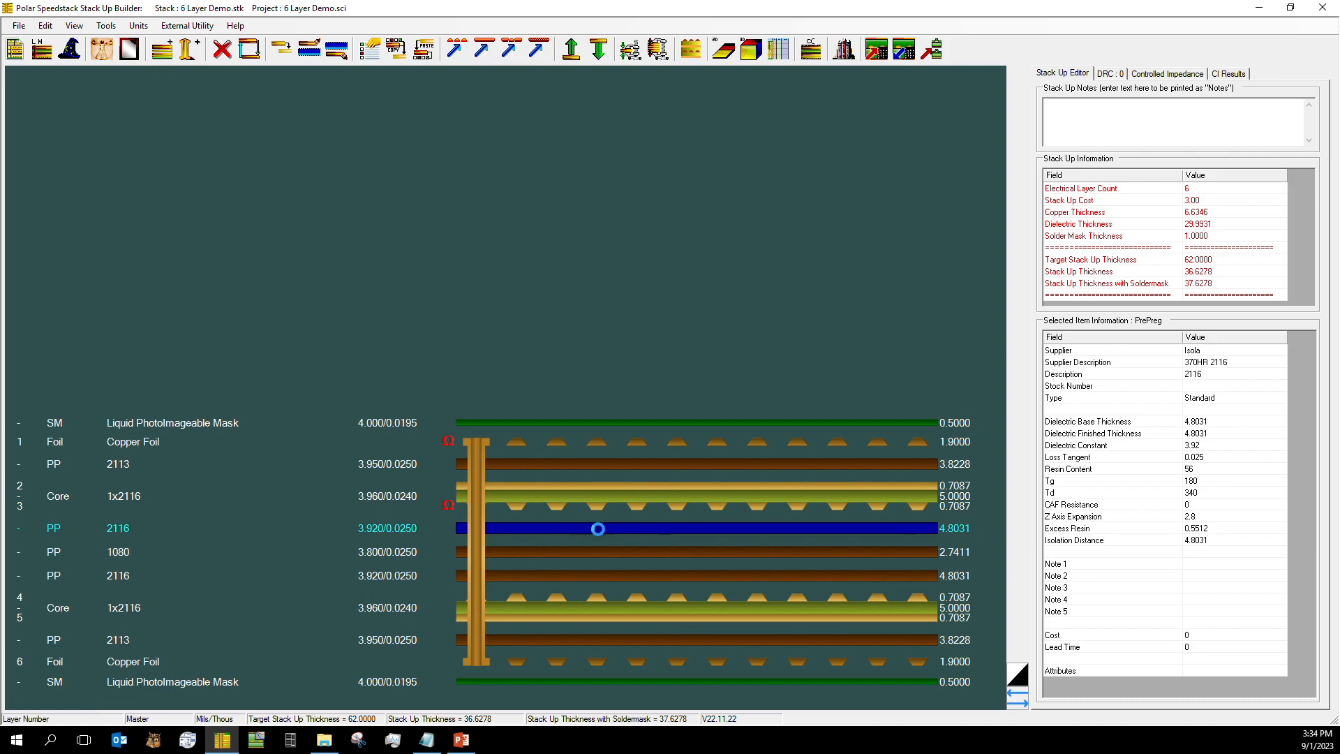
{"action": "key", "text": "ctrl+v"}
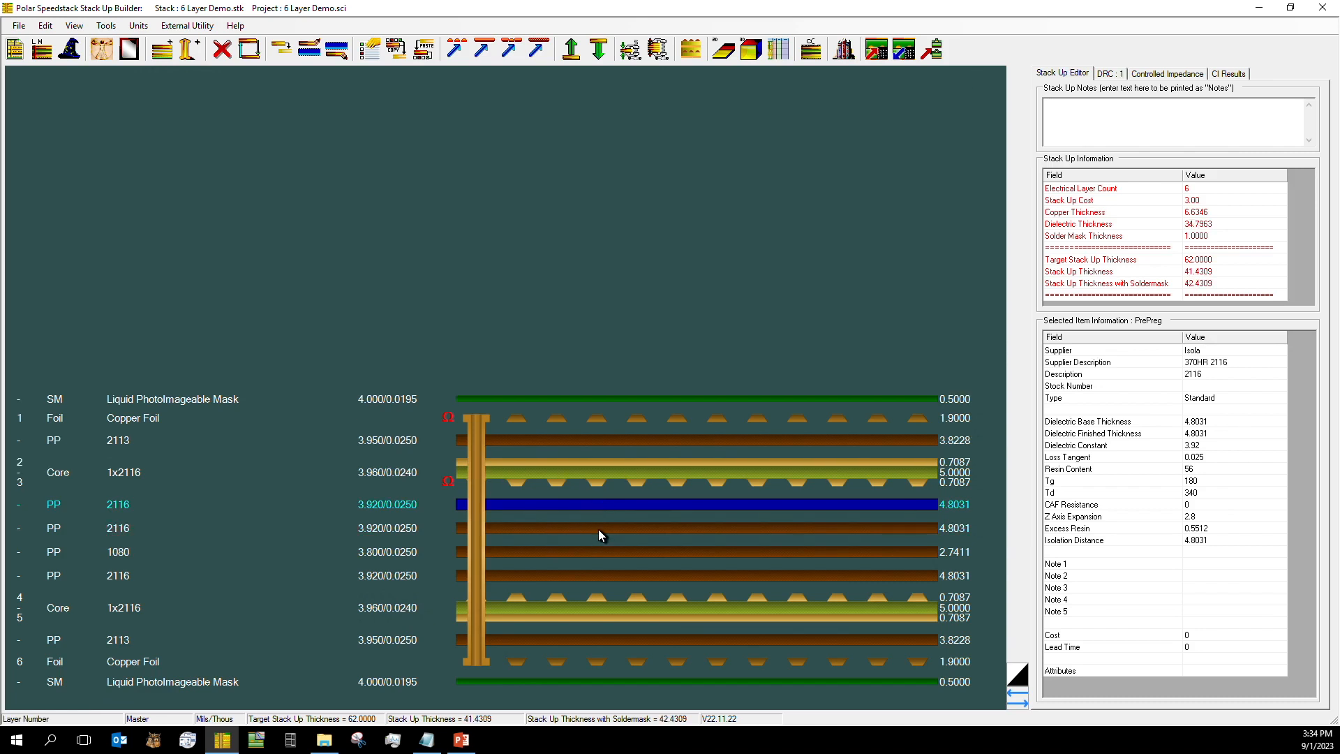
{"action": "left_click", "coordinate": [548, 553]}
{"action": "key", "text": "Delete"}
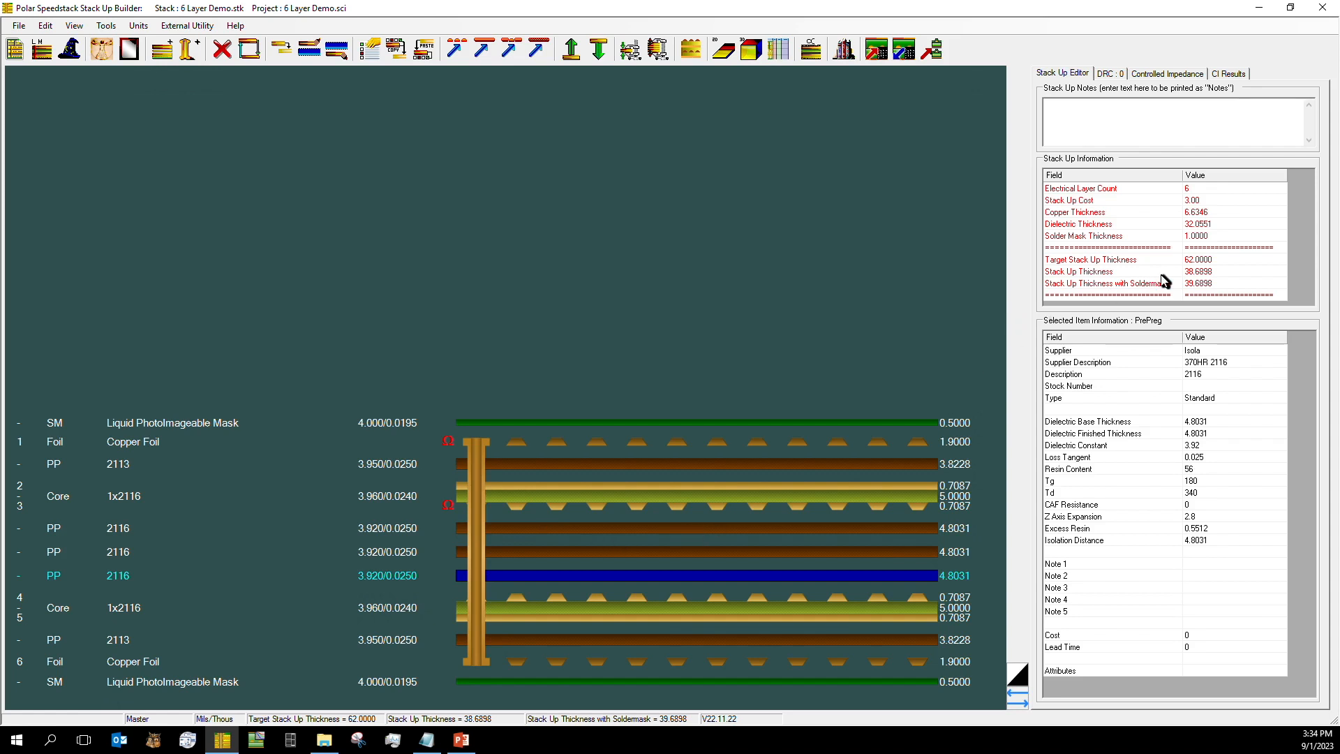
Recalculate the finished thickness of the prepregs, and rebuild and calculate all controlled impedance structures
{"action": "left_click", "coordinate": [632, 51]}
{"action": "left_click", "coordinate": [730, 347]}
{"action": "left_click", "coordinate": [1147, 77]}
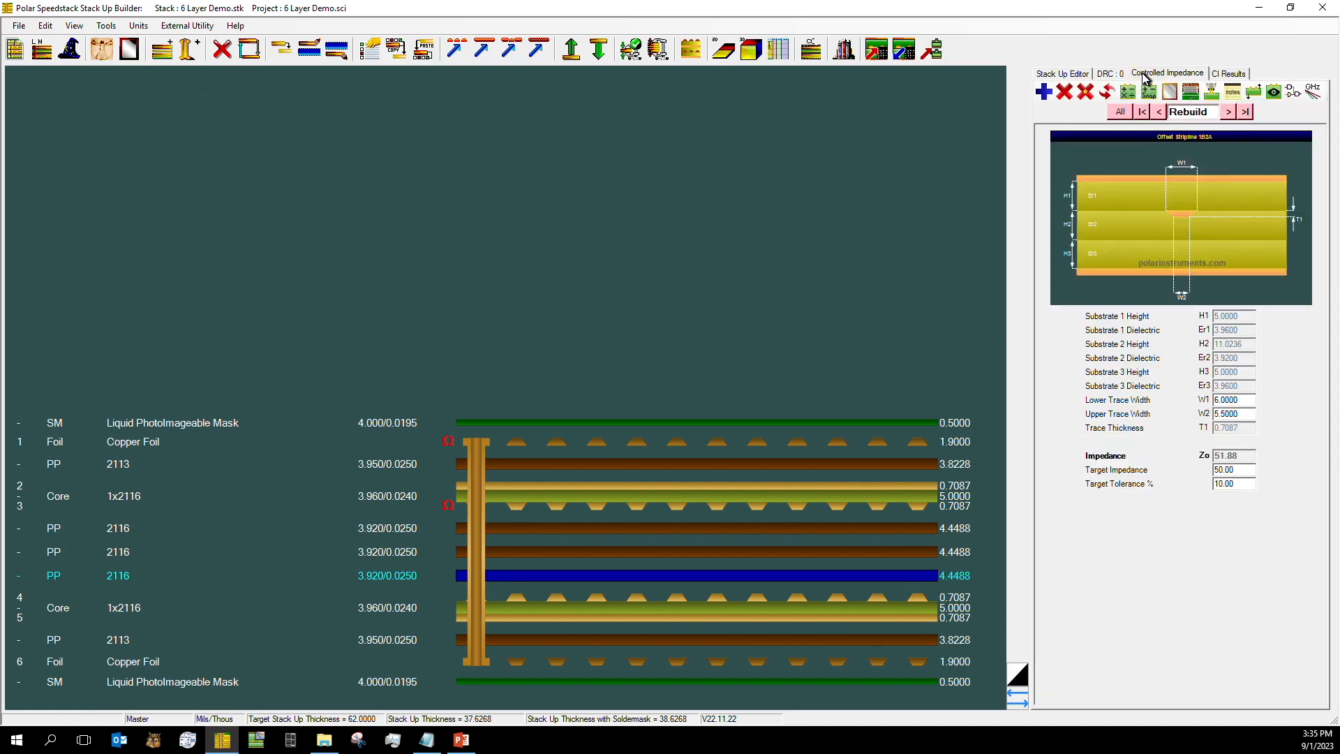
{"action": "left_click", "coordinate": [923, 497]}
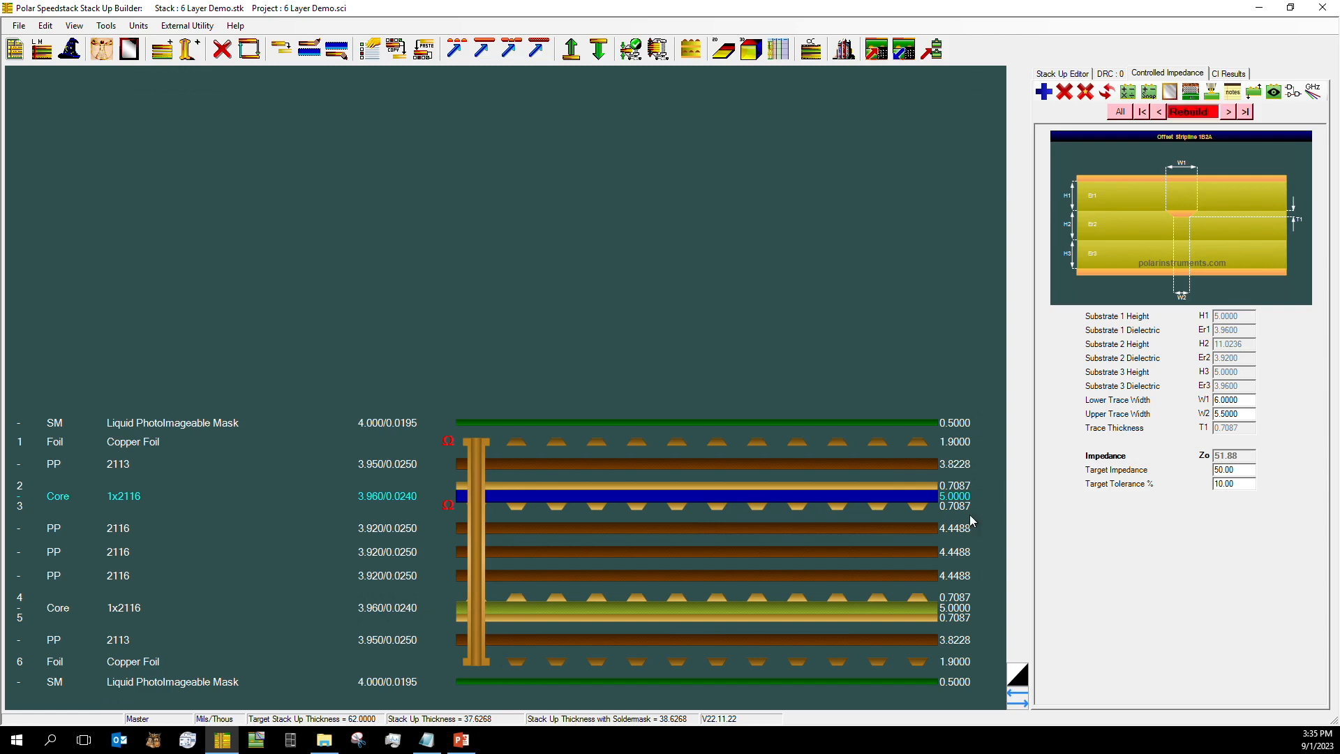
{"action": "left_click", "coordinate": [721, 553]}
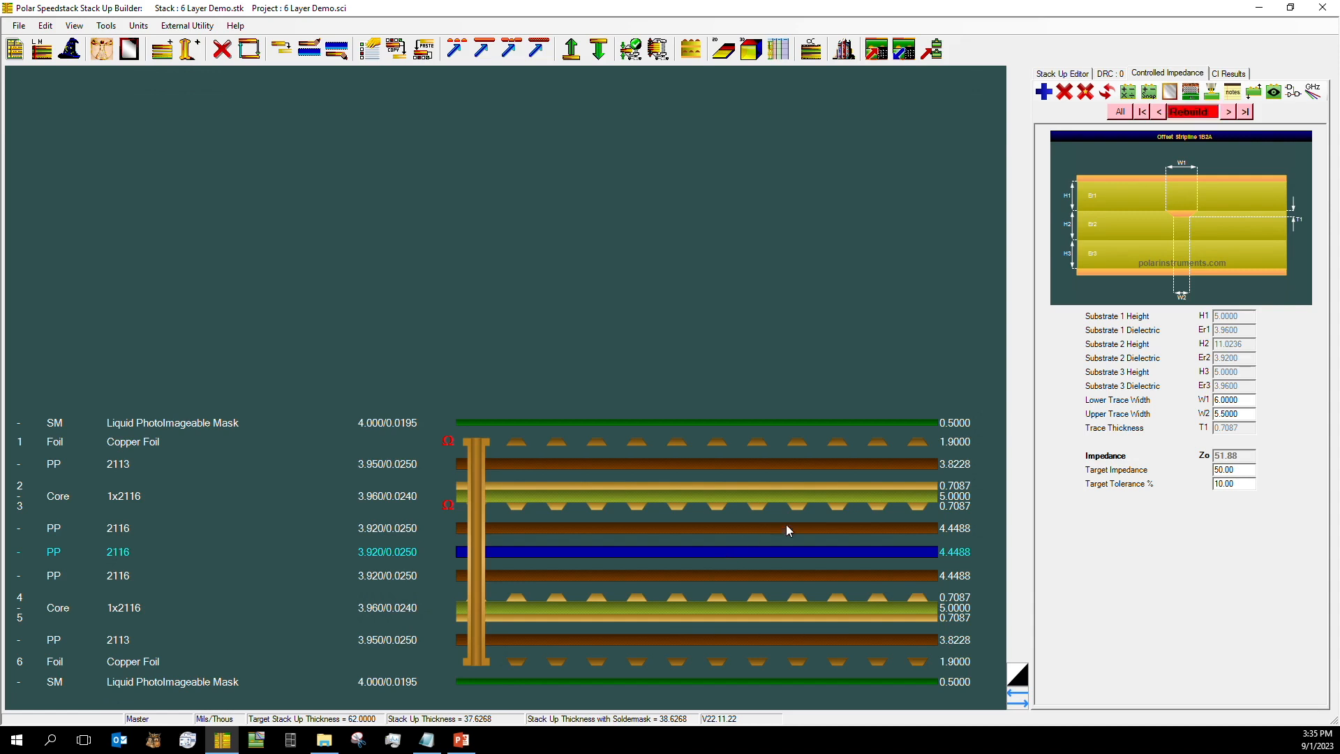
{"action": "left_click", "coordinate": [855, 496]}
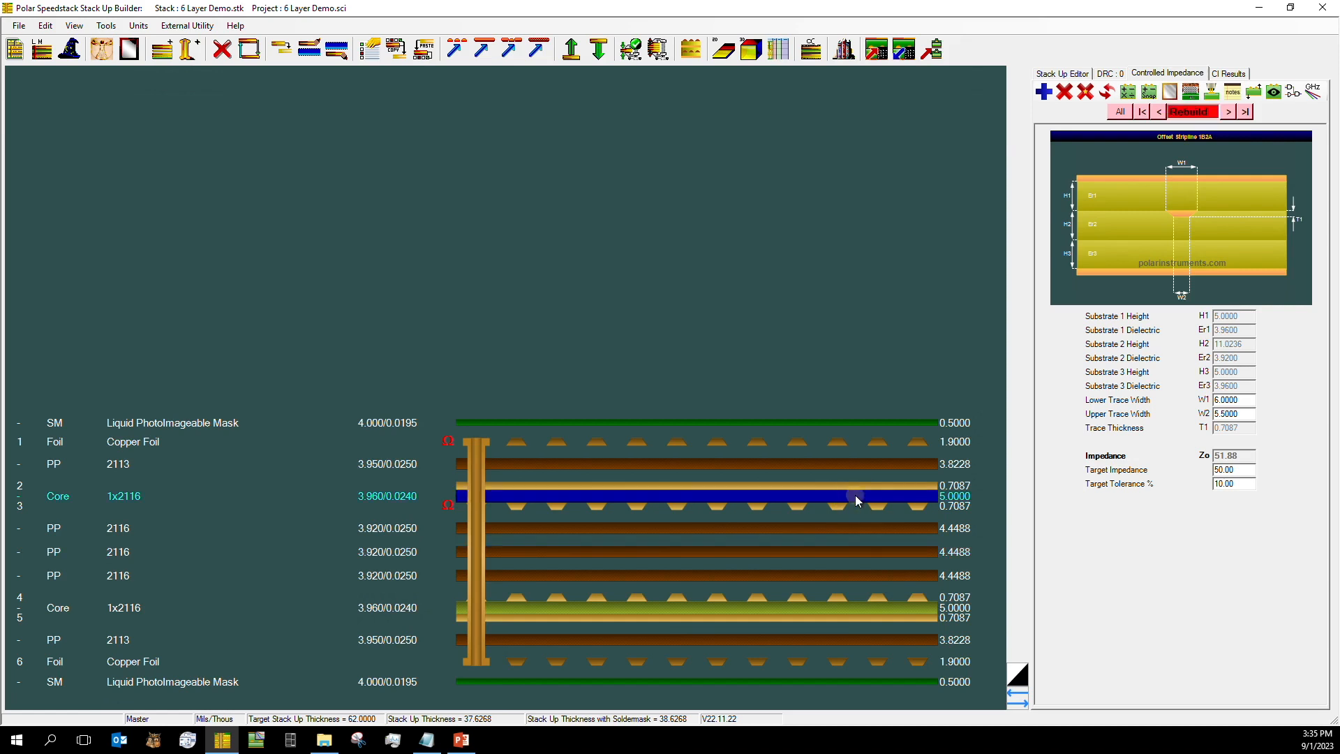
{"action": "left_click", "coordinate": [1107, 91]}
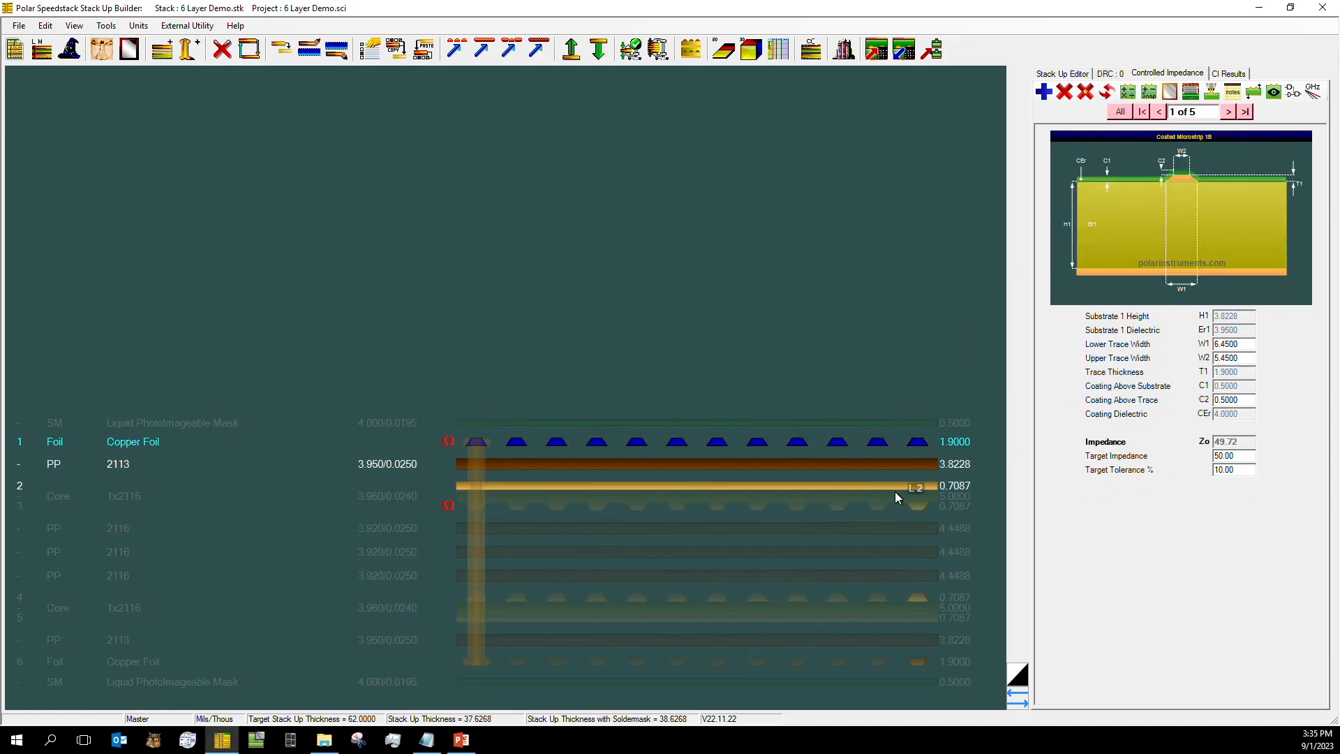
Swap the core between layers 2 and 3 for the 7.9921 mil Isola 370HR 2x2116 core
{"action": "left_click", "coordinate": [874, 492]}
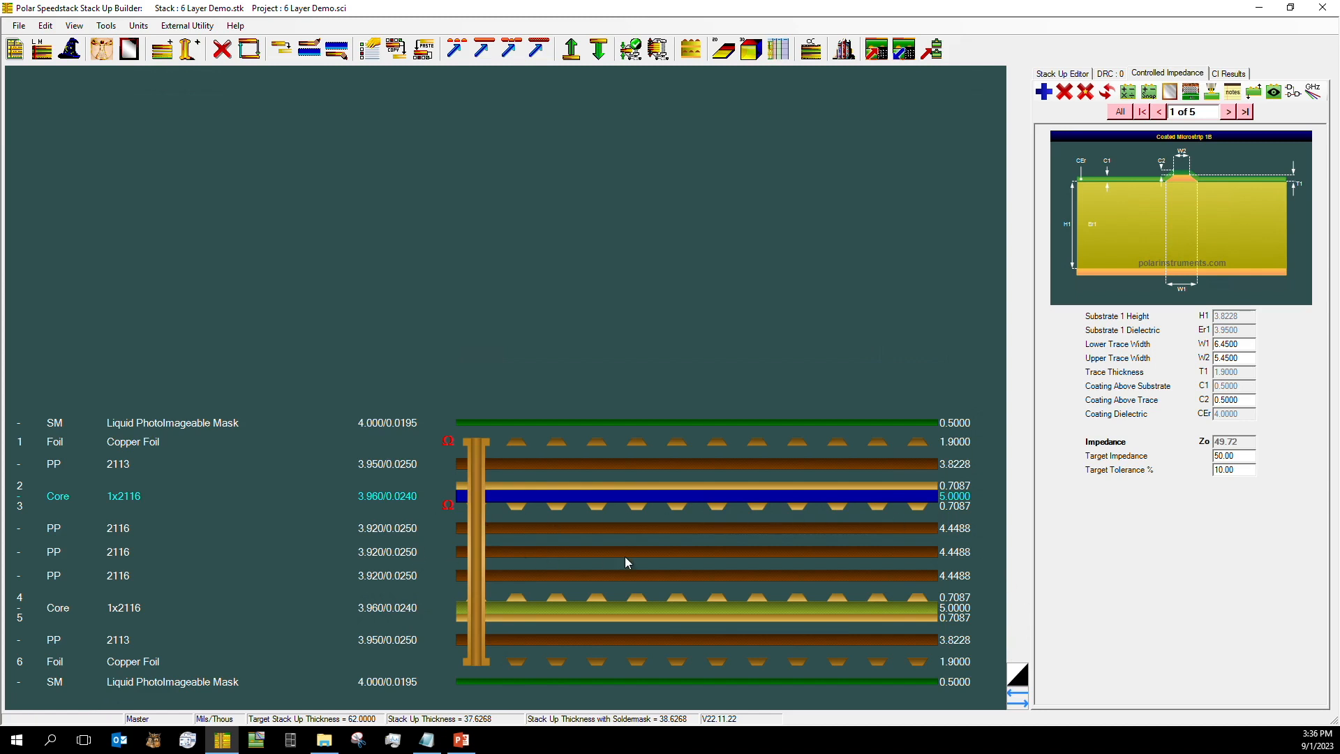
{"action": "right_click", "coordinate": [917, 499]}
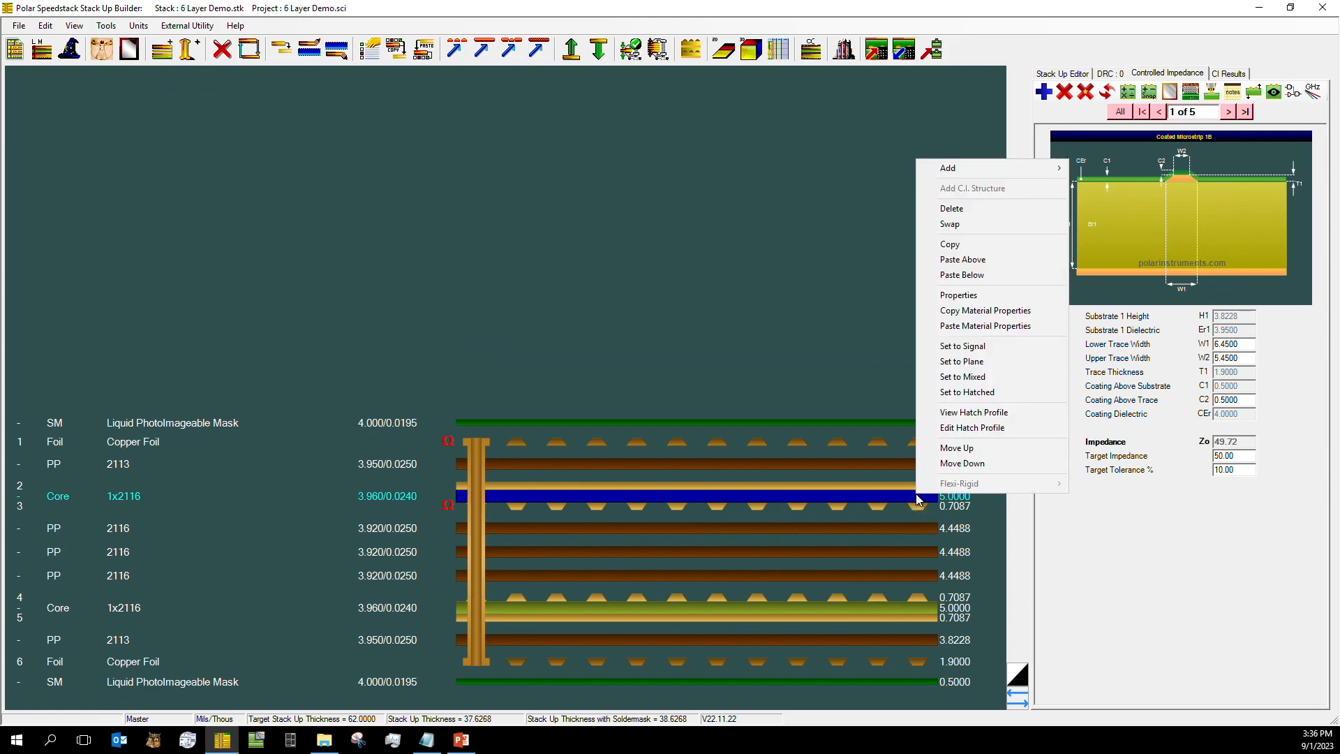
{"action": "left_click", "coordinate": [854, 370]}
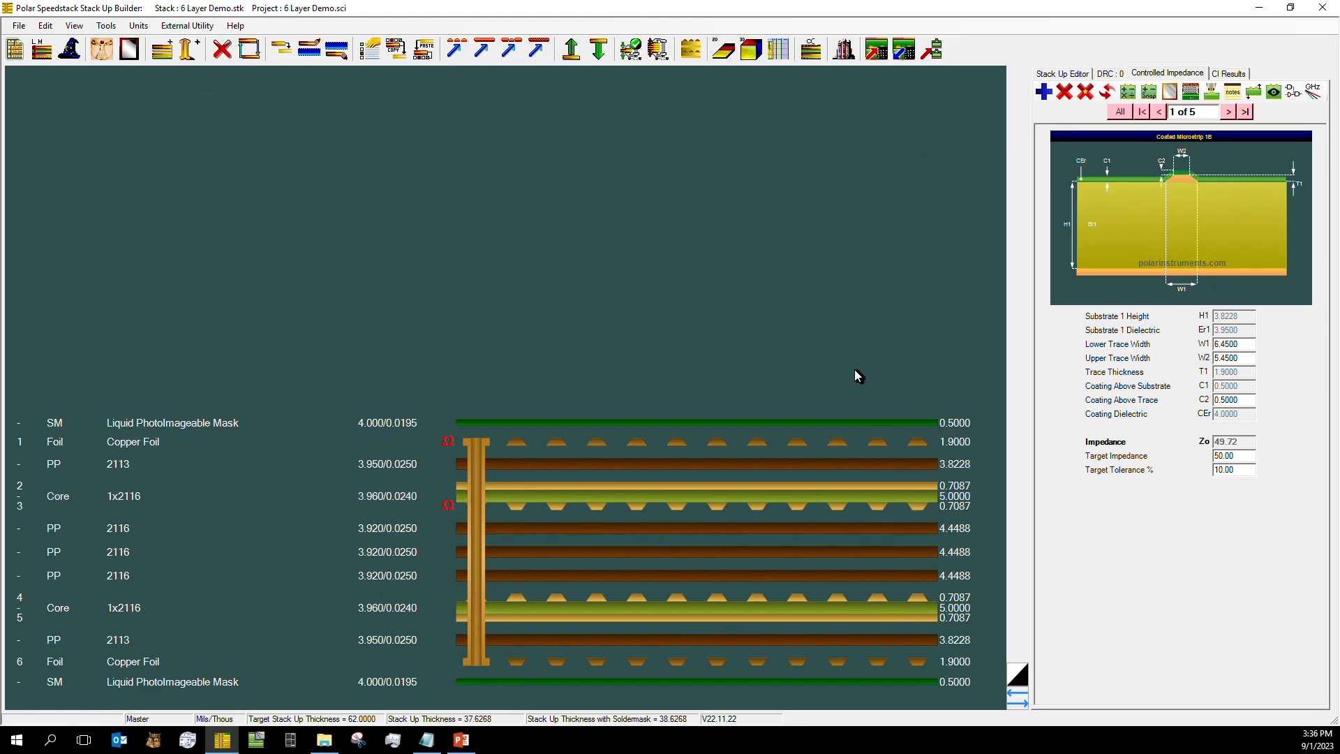
{"action": "right_click", "coordinate": [864, 497]}
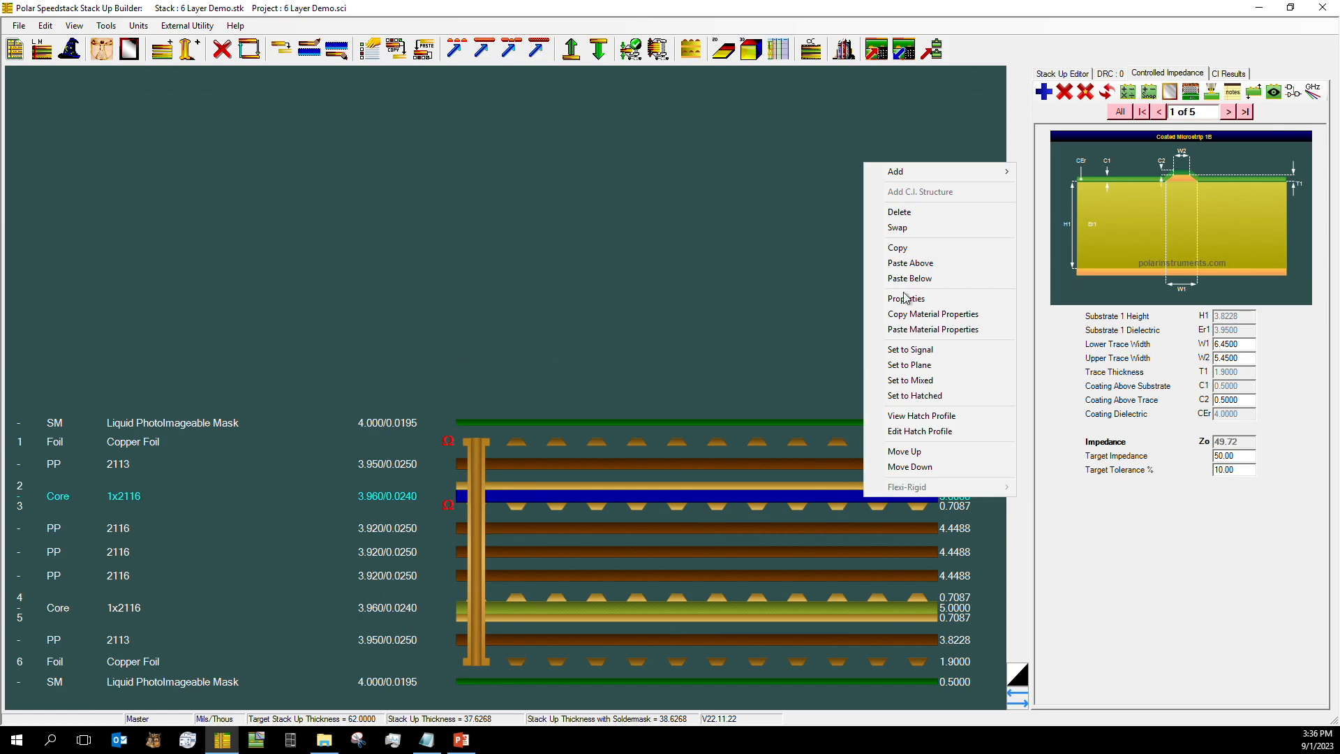
{"action": "left_click", "coordinate": [897, 228]}
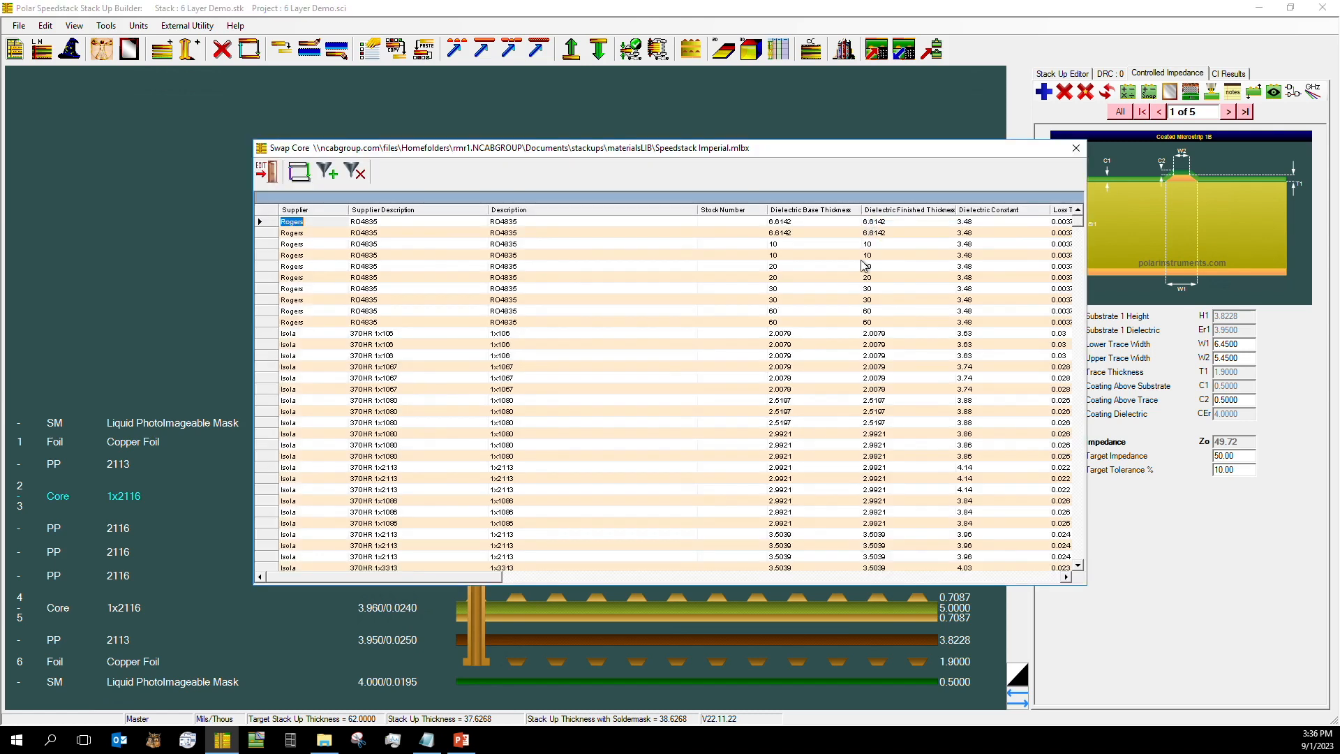
{"action": "scroll", "coordinate": [556, 412], "scroll_direction": "down", "scroll_amount": 7}
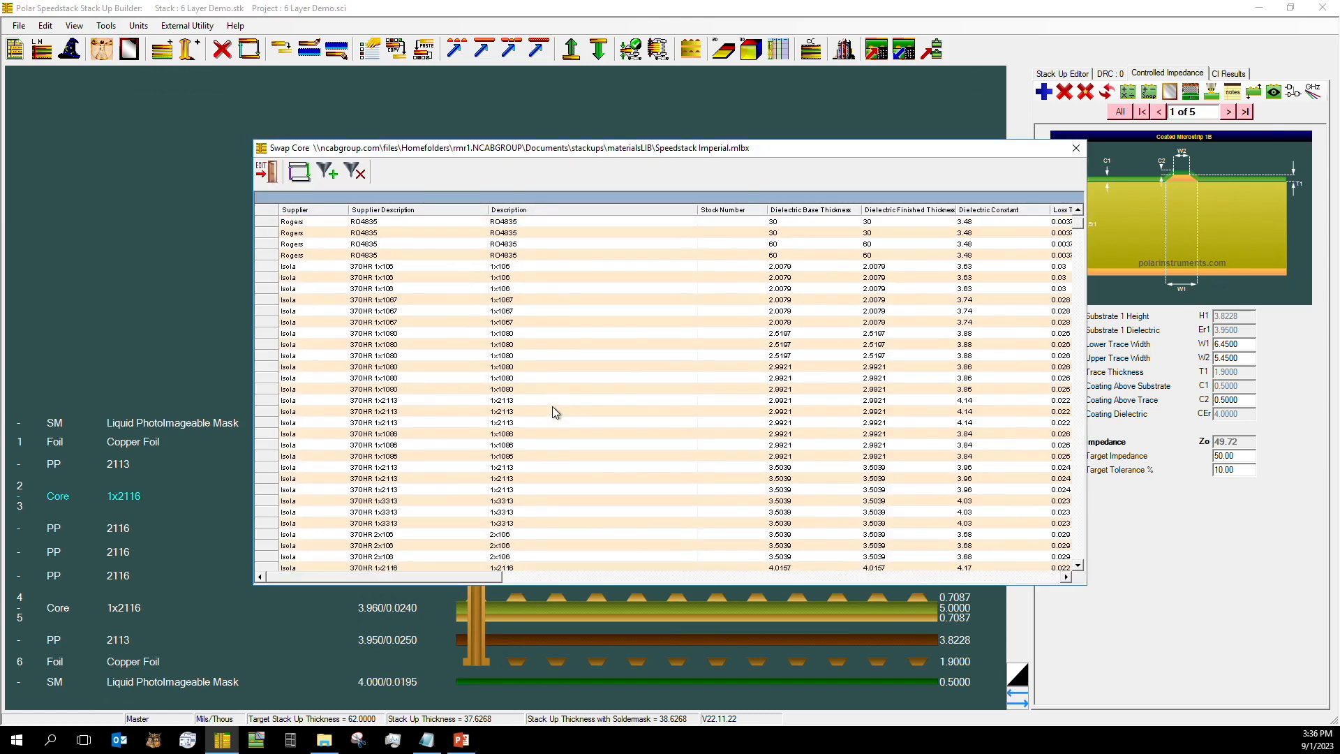
{"action": "scroll", "coordinate": [555, 411], "scroll_direction": "down", "scroll_amount": 13}
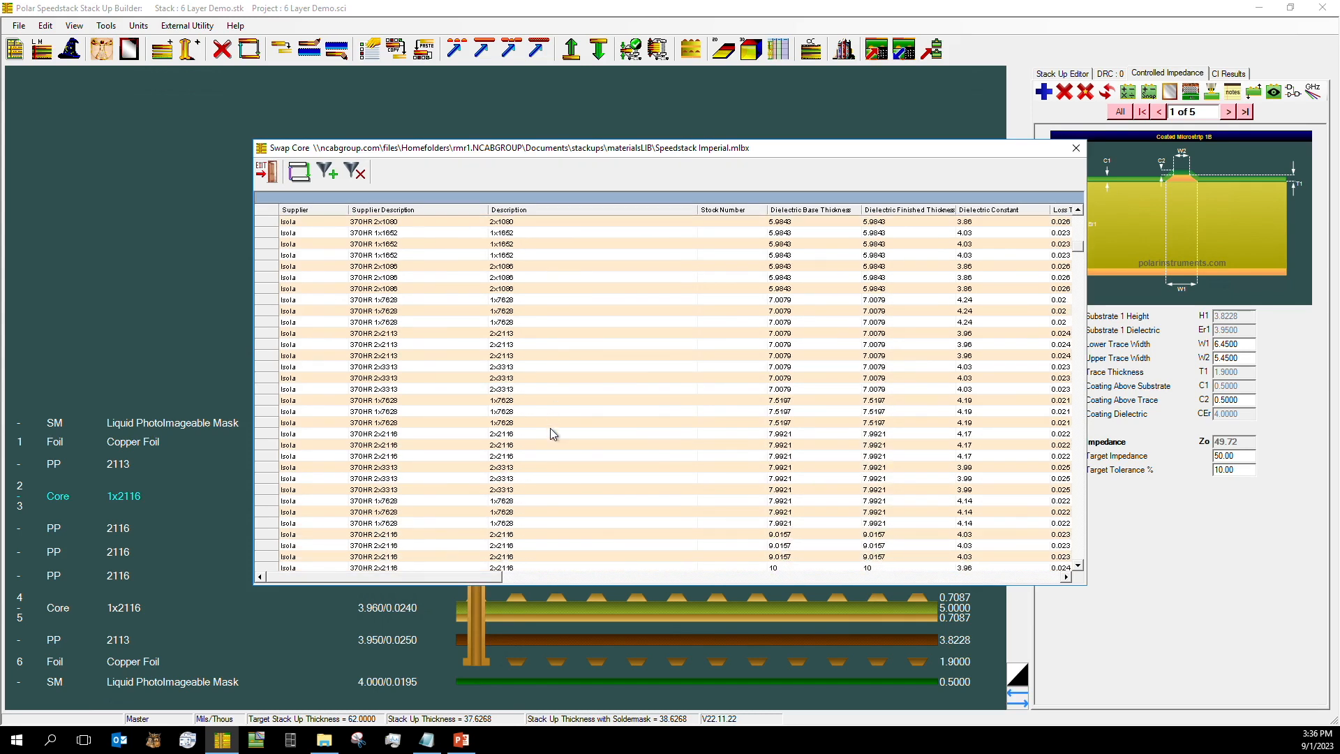
{"action": "left_click", "coordinate": [550, 445]}
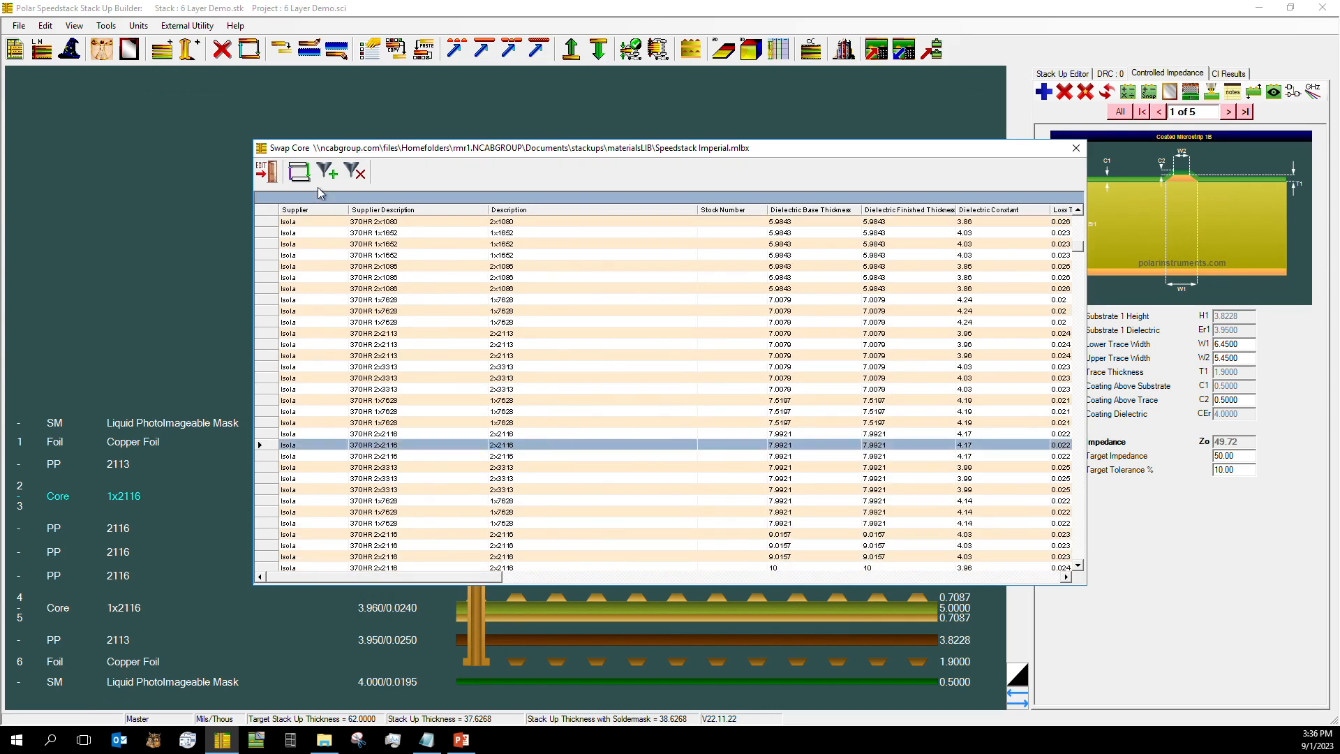
{"action": "left_click", "coordinate": [300, 172]}
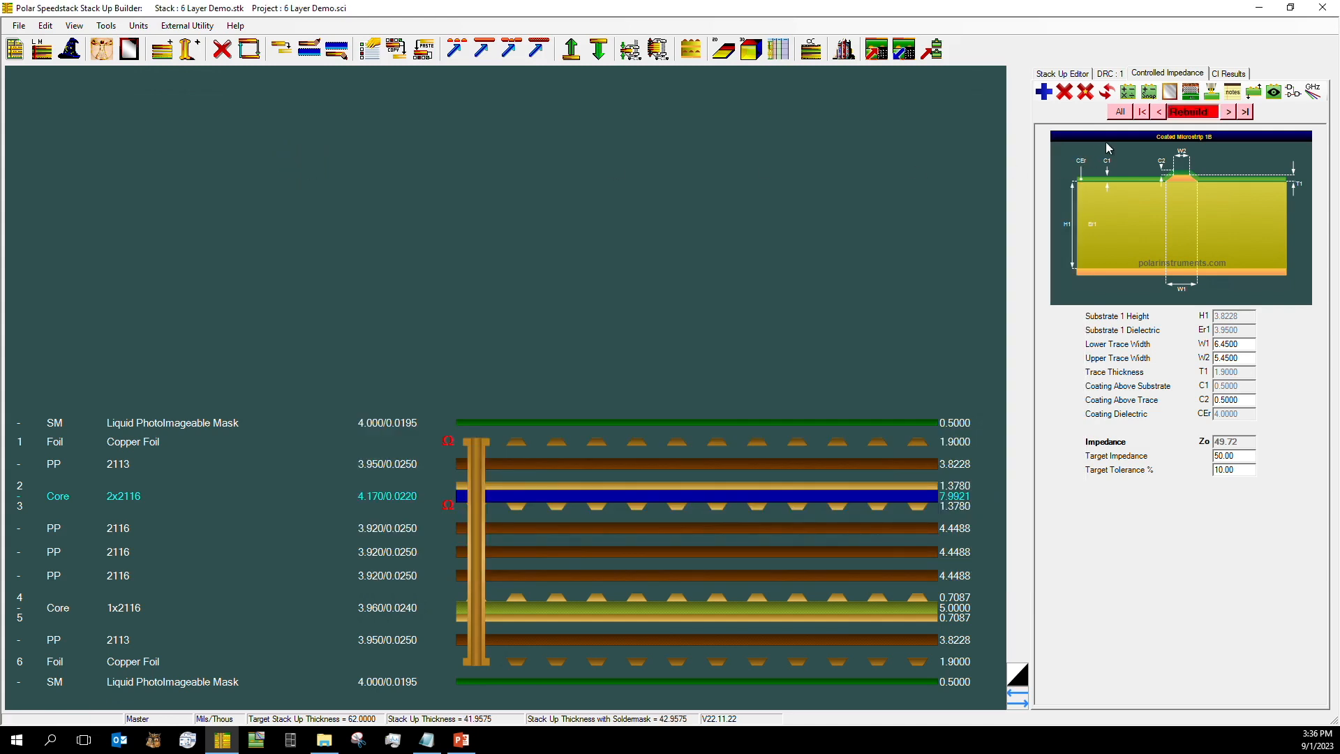
Rebuild and calculate all impedance structures, and display the single-ended offset stripline on layer 3
{"action": "left_click", "coordinate": [1105, 94]}
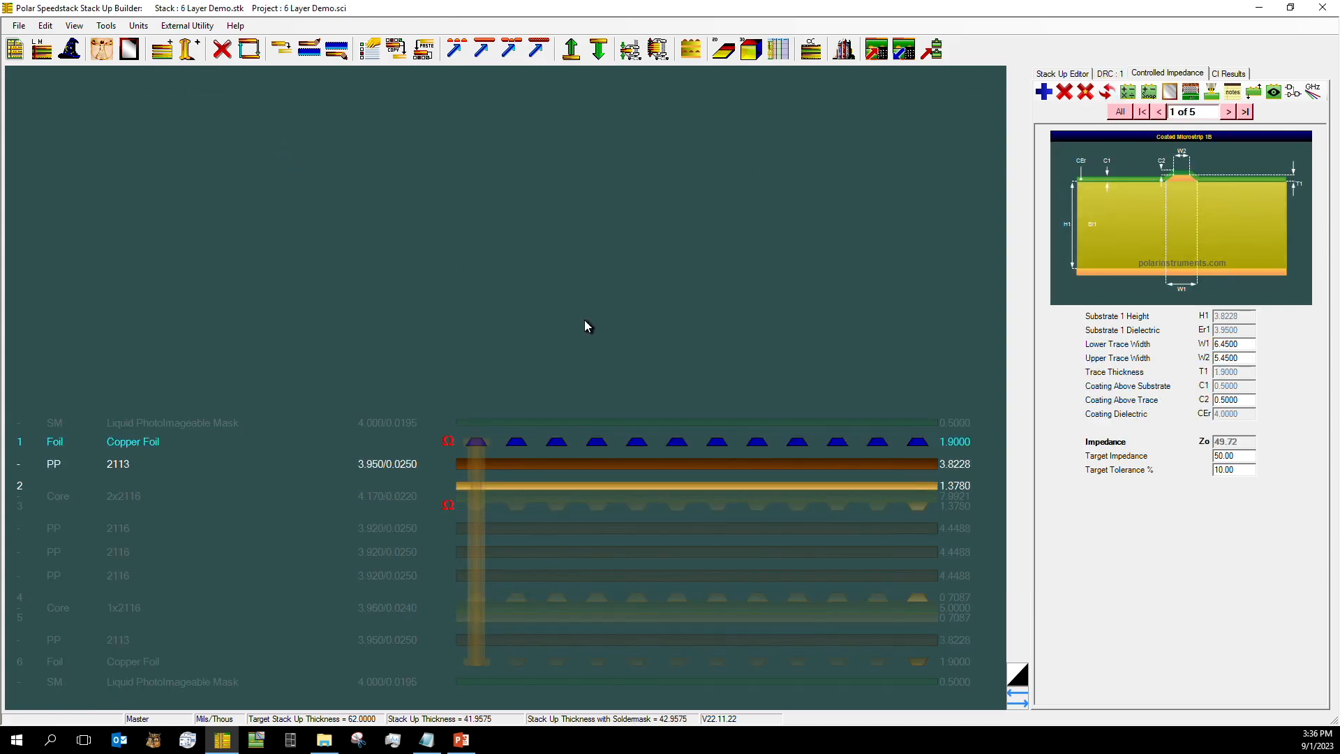
{"action": "left_click", "coordinate": [1244, 111]}
{"action": "left_click", "coordinate": [1159, 112]}
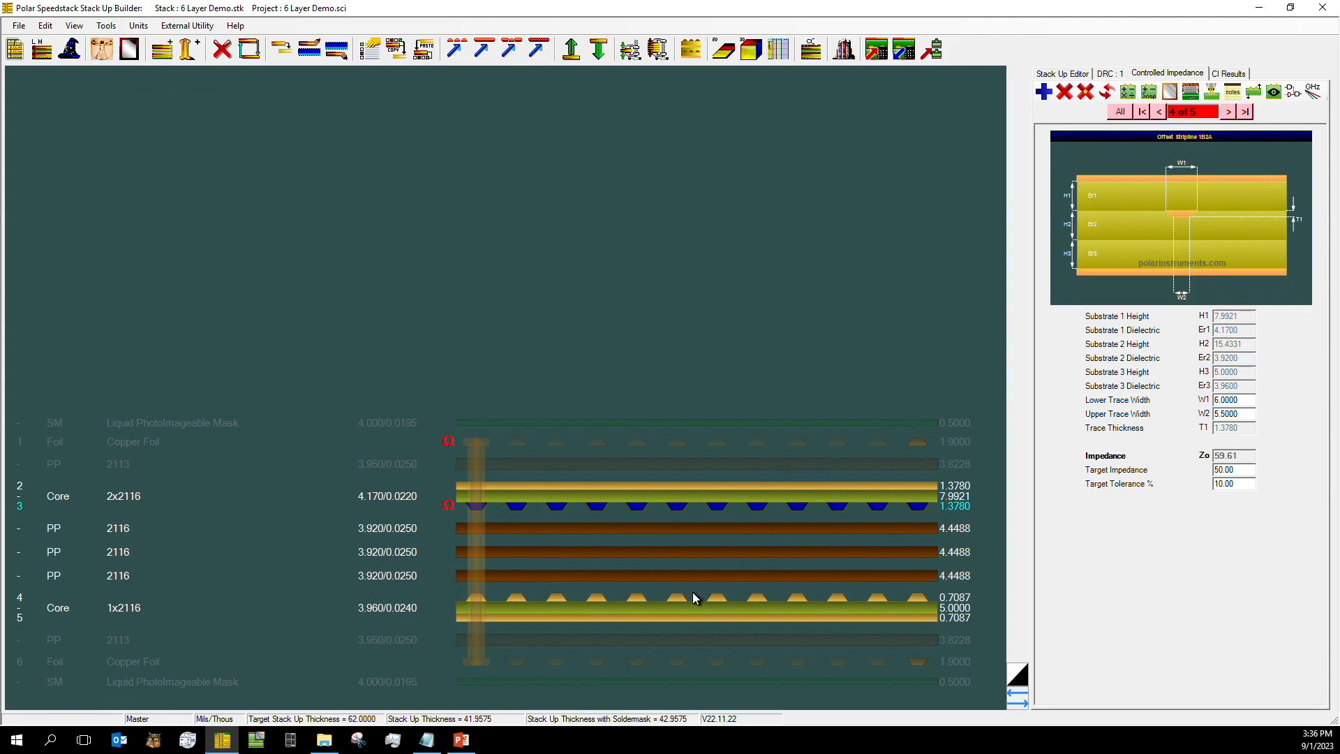
Swap the core between layers 4 and 5 for the 7.9921 mil Isola 370HR 2x2116, and rebuild and calculate all structures
{"action": "left_click", "coordinate": [652, 604]}
{"action": "right_click", "coordinate": [652, 603]}
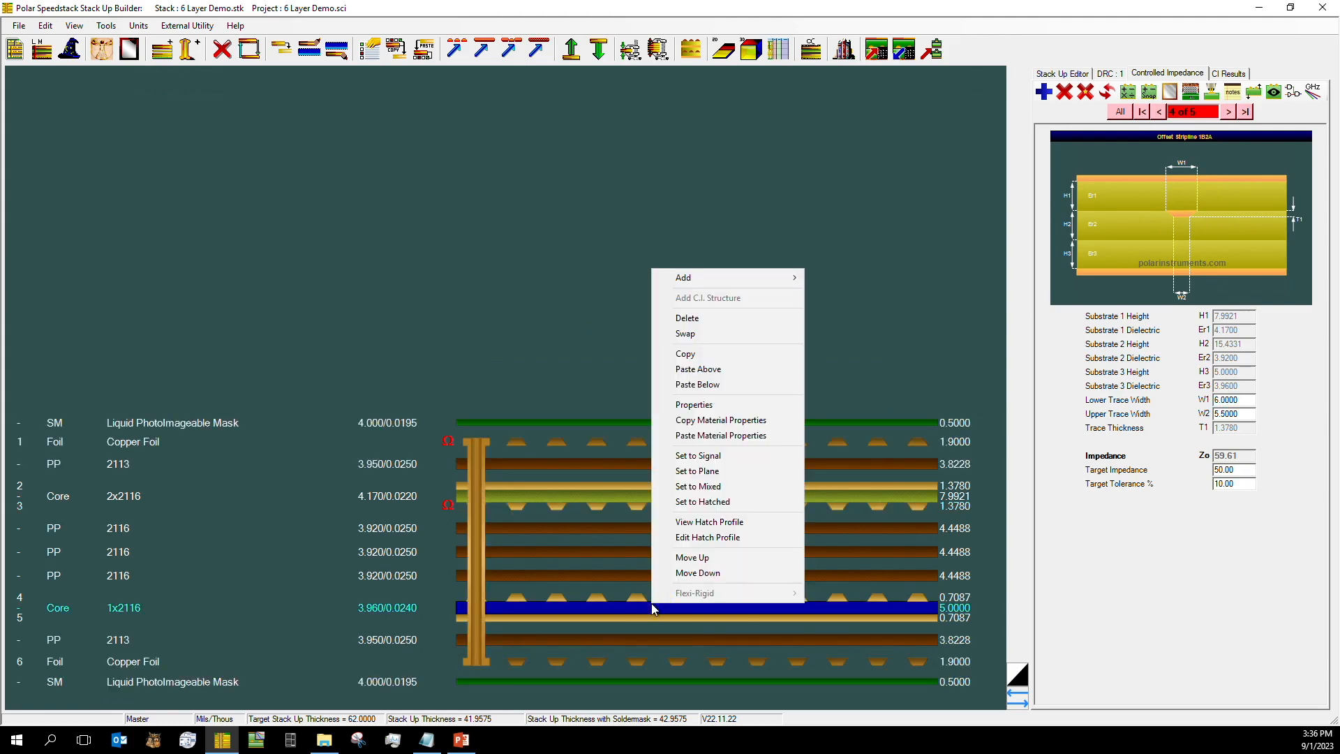
{"action": "left_click", "coordinate": [680, 335]}
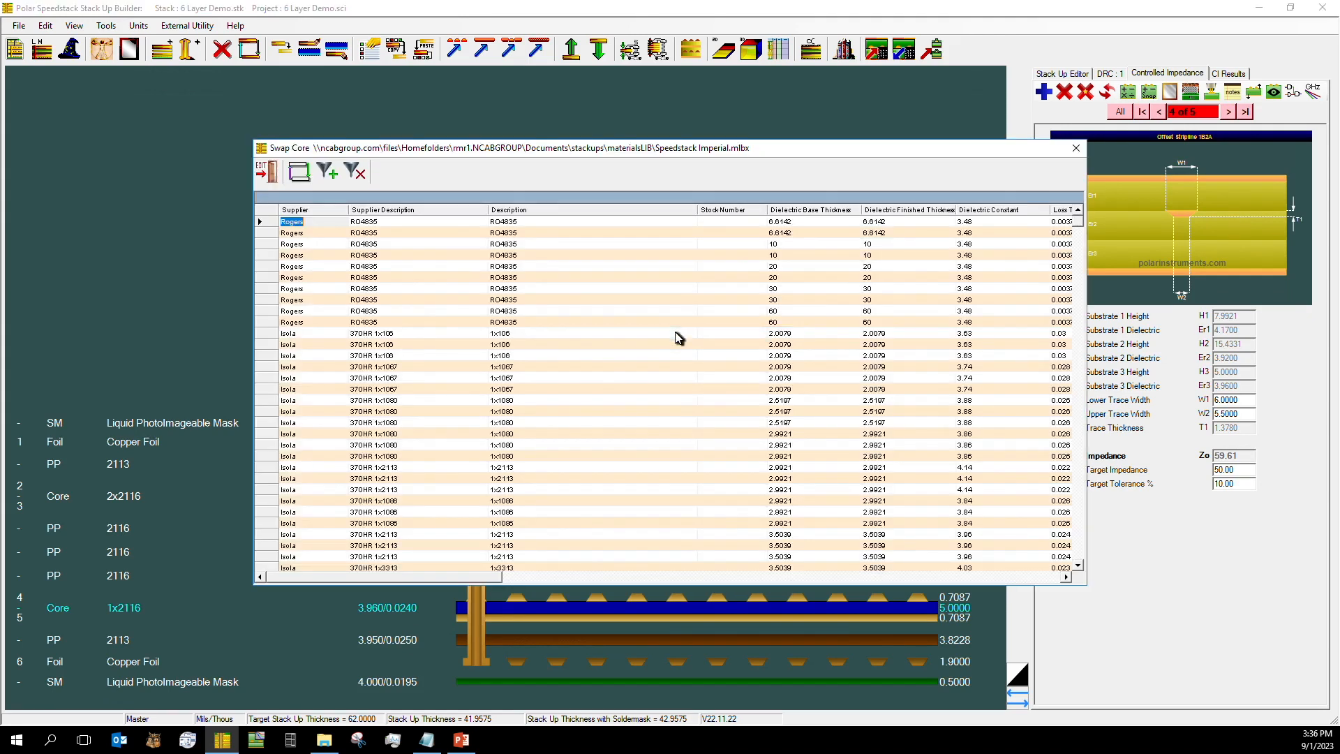
{"action": "scroll", "coordinate": [605, 370], "scroll_direction": "down", "scroll_amount": 9}
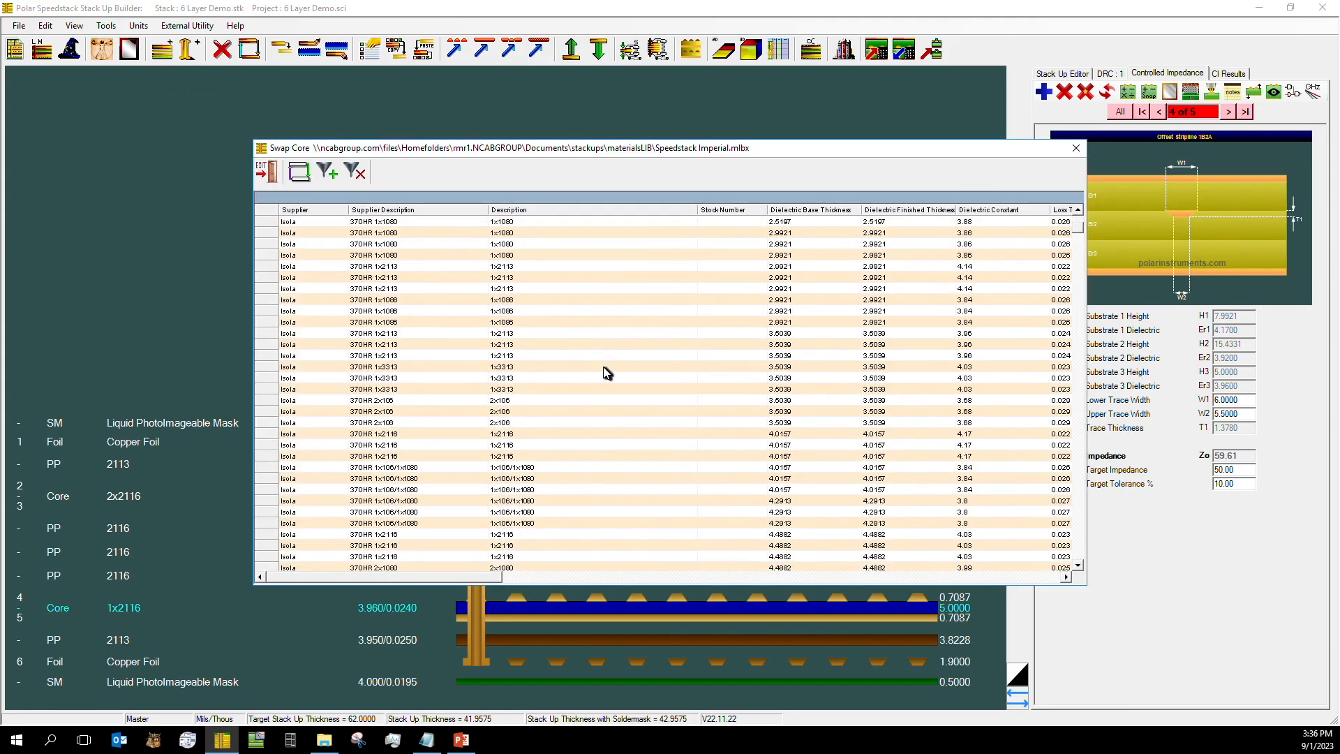
{"action": "scroll", "coordinate": [606, 372], "scroll_direction": "down", "scroll_amount": 7}
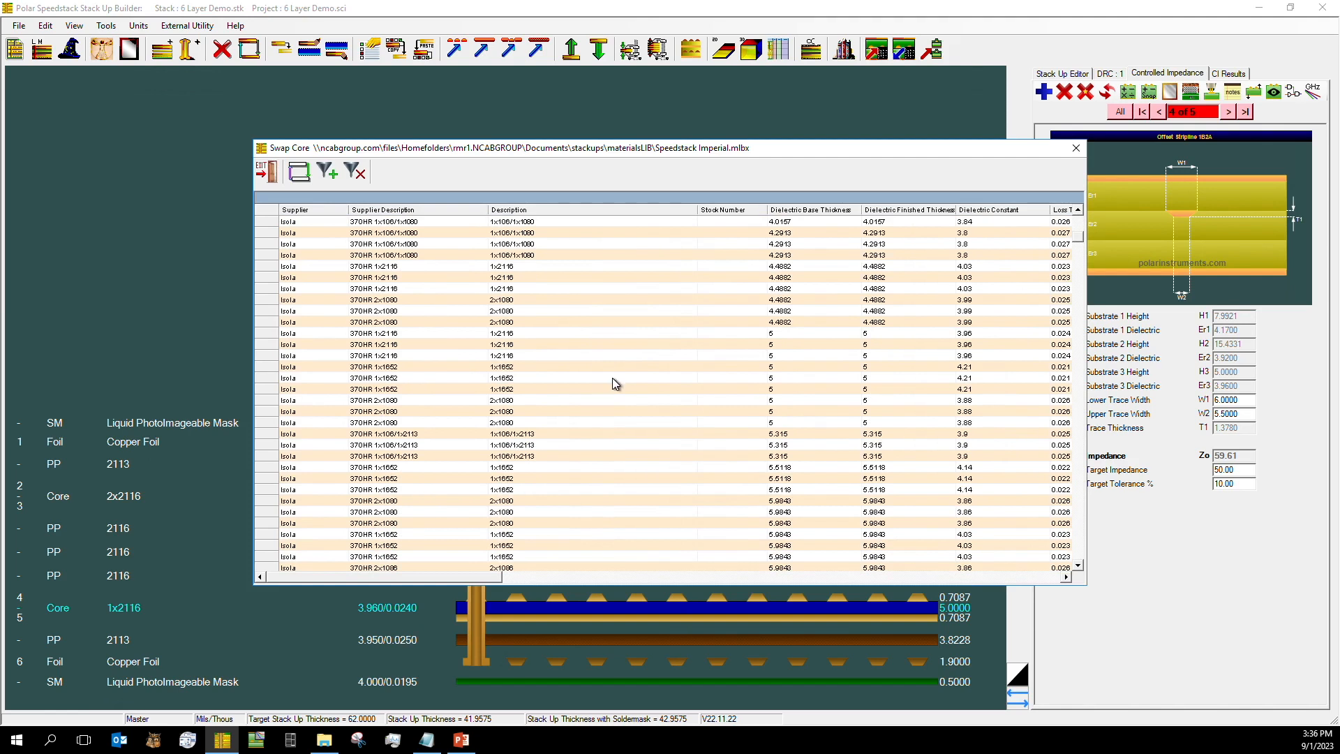
{"action": "scroll", "coordinate": [573, 406], "scroll_direction": "down", "scroll_amount": 4}
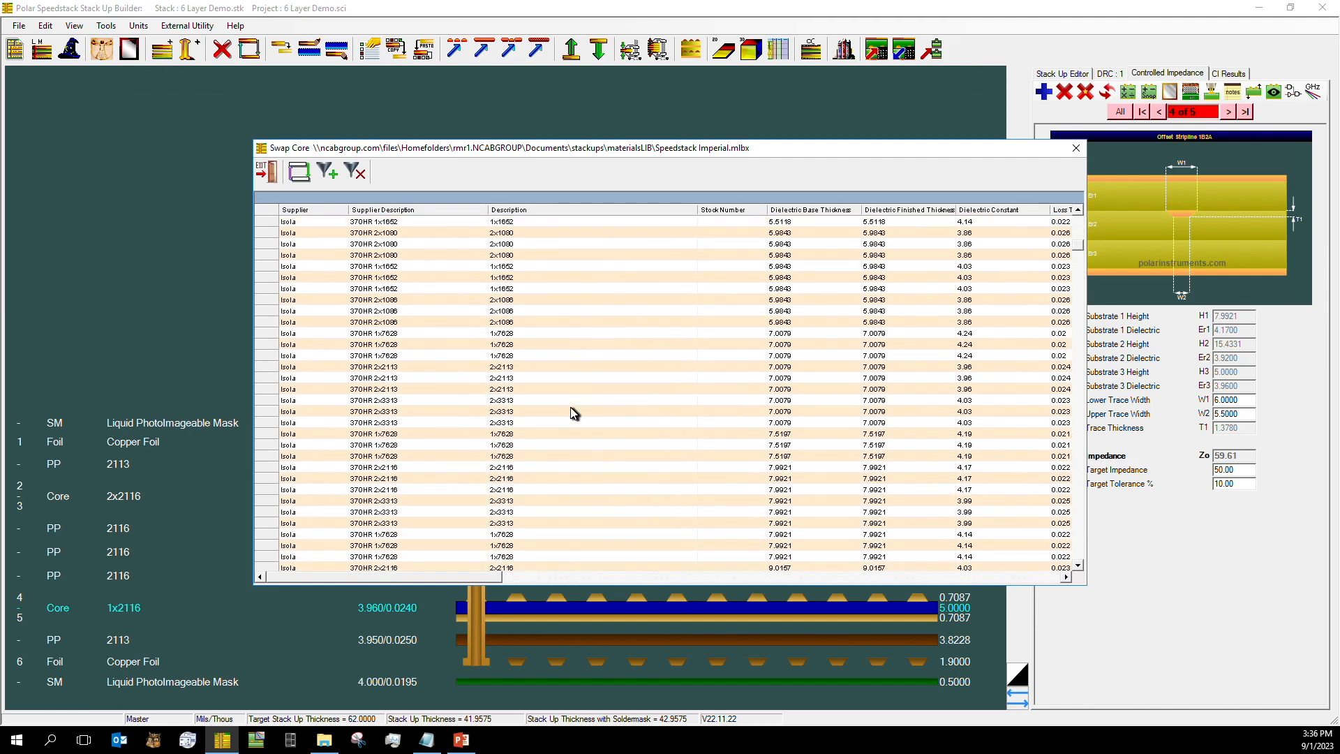
{"action": "left_click", "coordinate": [670, 467]}
{"action": "left_click_drag", "start_coordinate": [396, 576], "coordinate": [325, 534]}
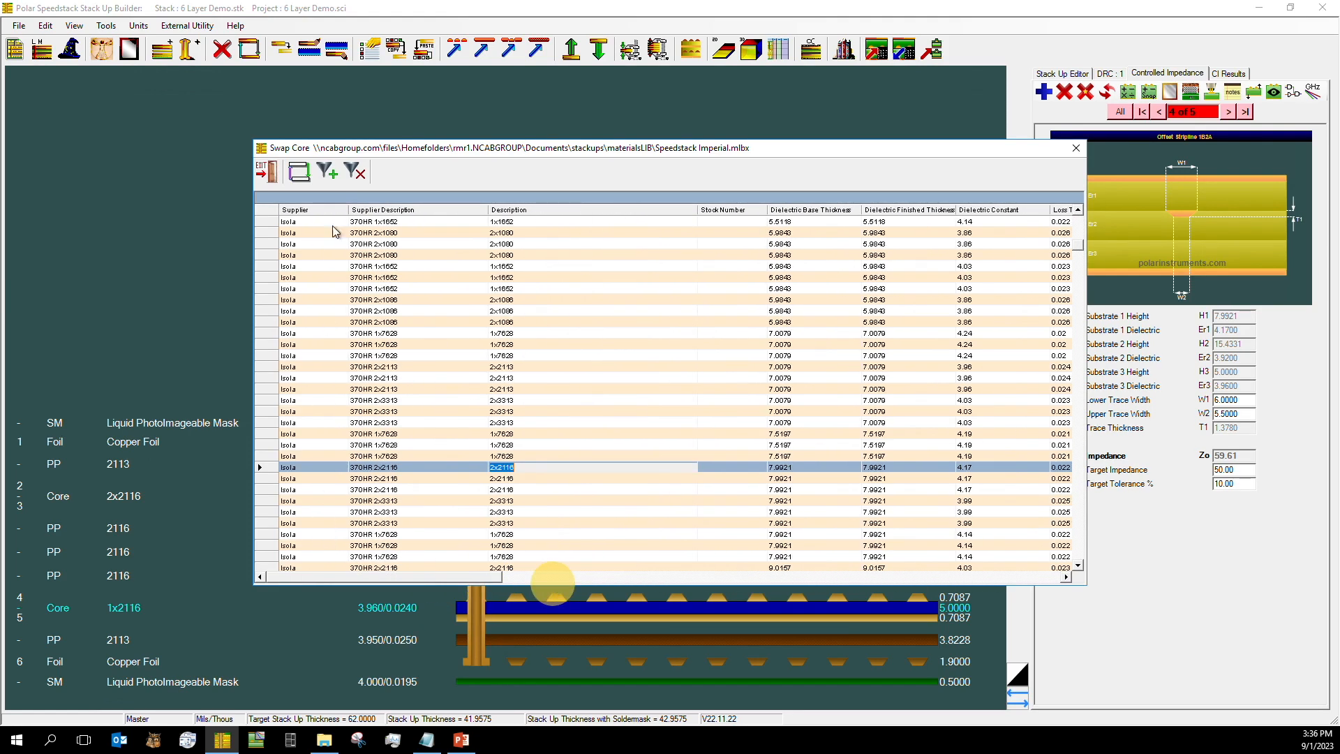
{"action": "left_click", "coordinate": [297, 171]}
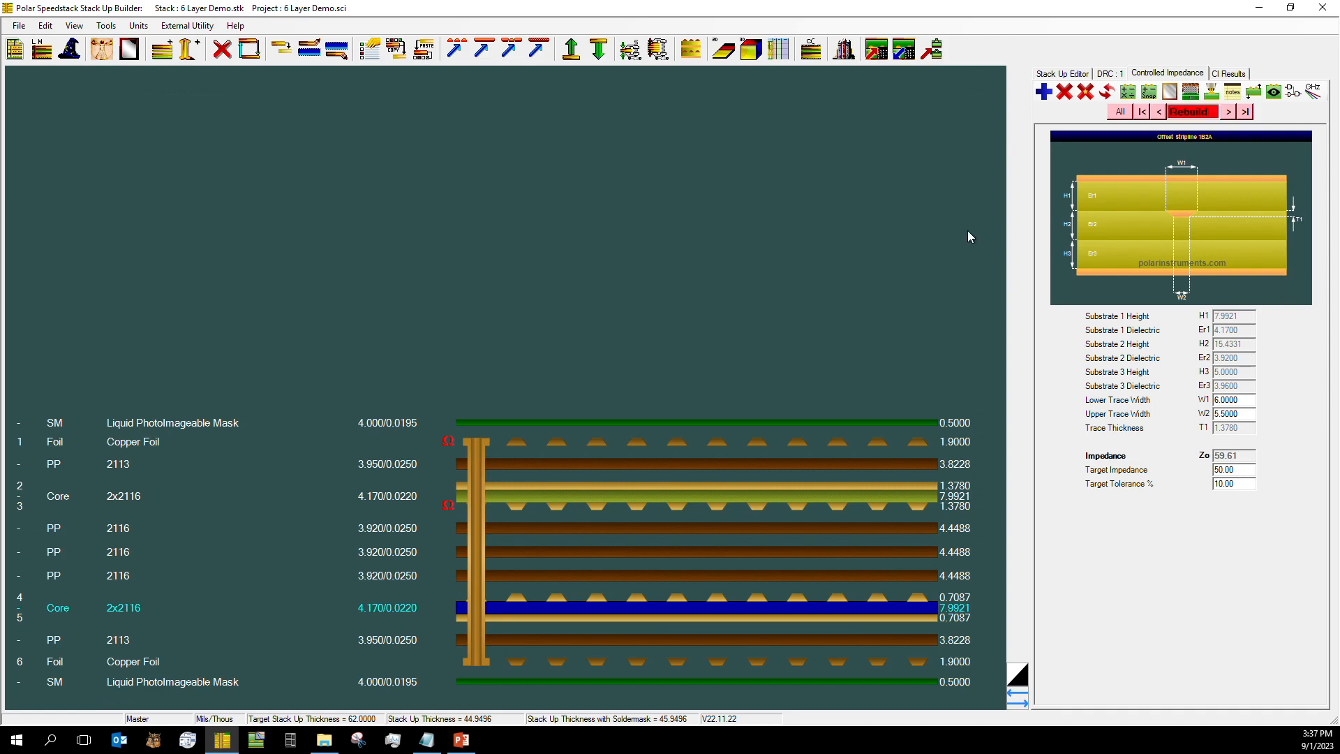
{"action": "left_click", "coordinate": [1110, 97]}
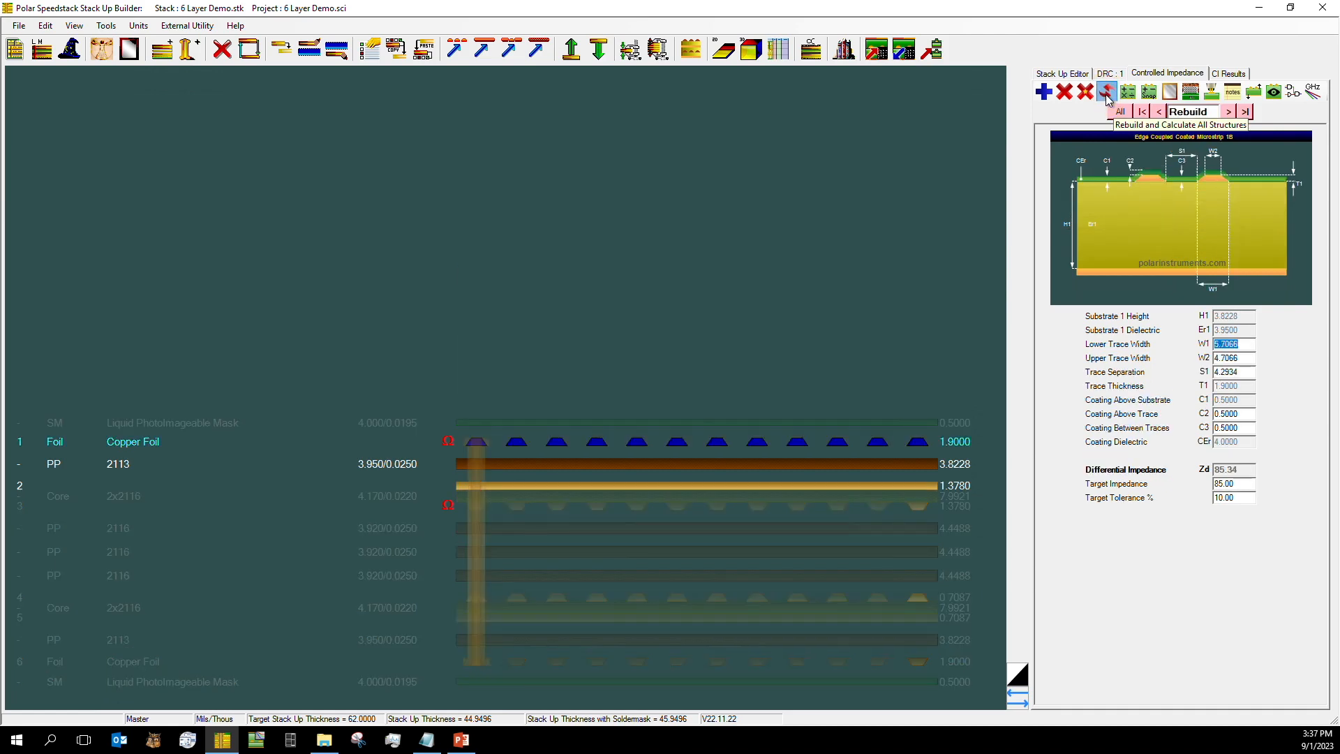
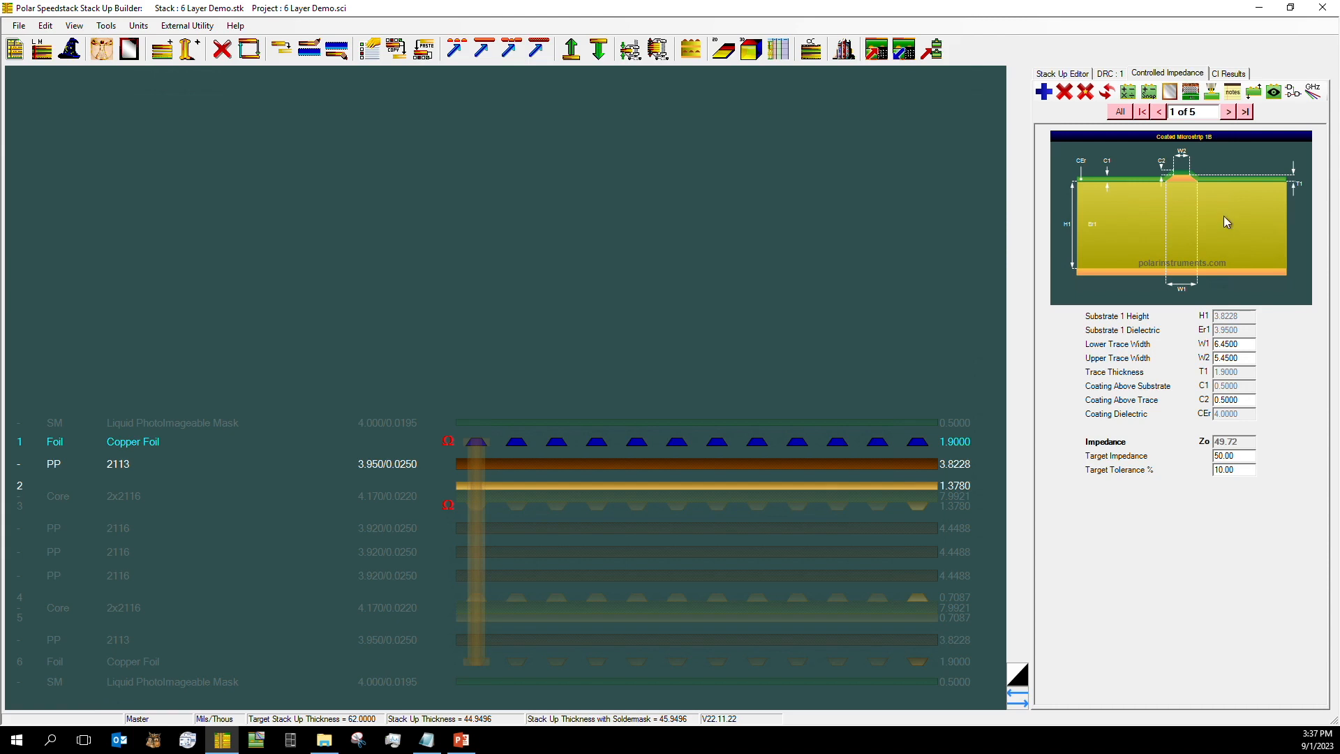
Review the calculated impedance structures up to the single-ended offset stripline on layer 3, and check the overall stack-up thickness
{"action": "left_click", "coordinate": [1228, 112]}
{"action": "left_click", "coordinate": [1227, 114]}
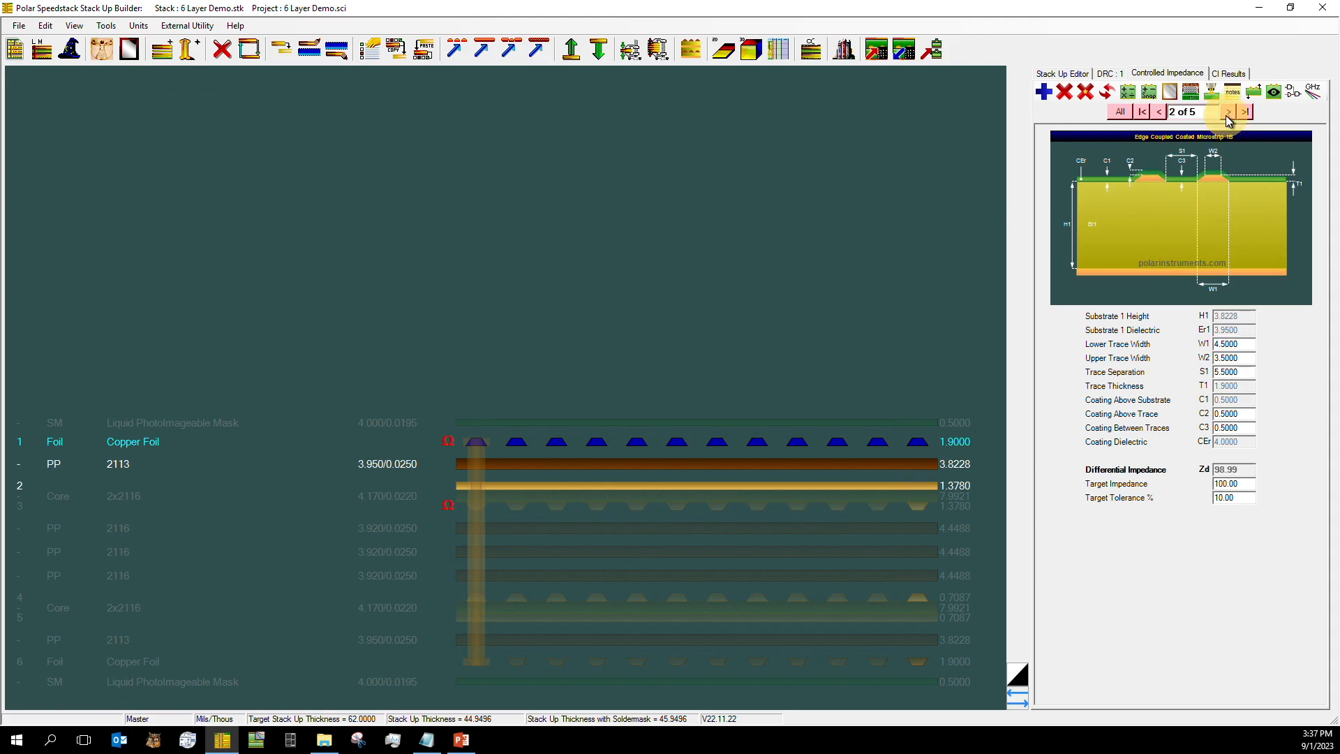
{"action": "left_click", "coordinate": [1228, 113]}
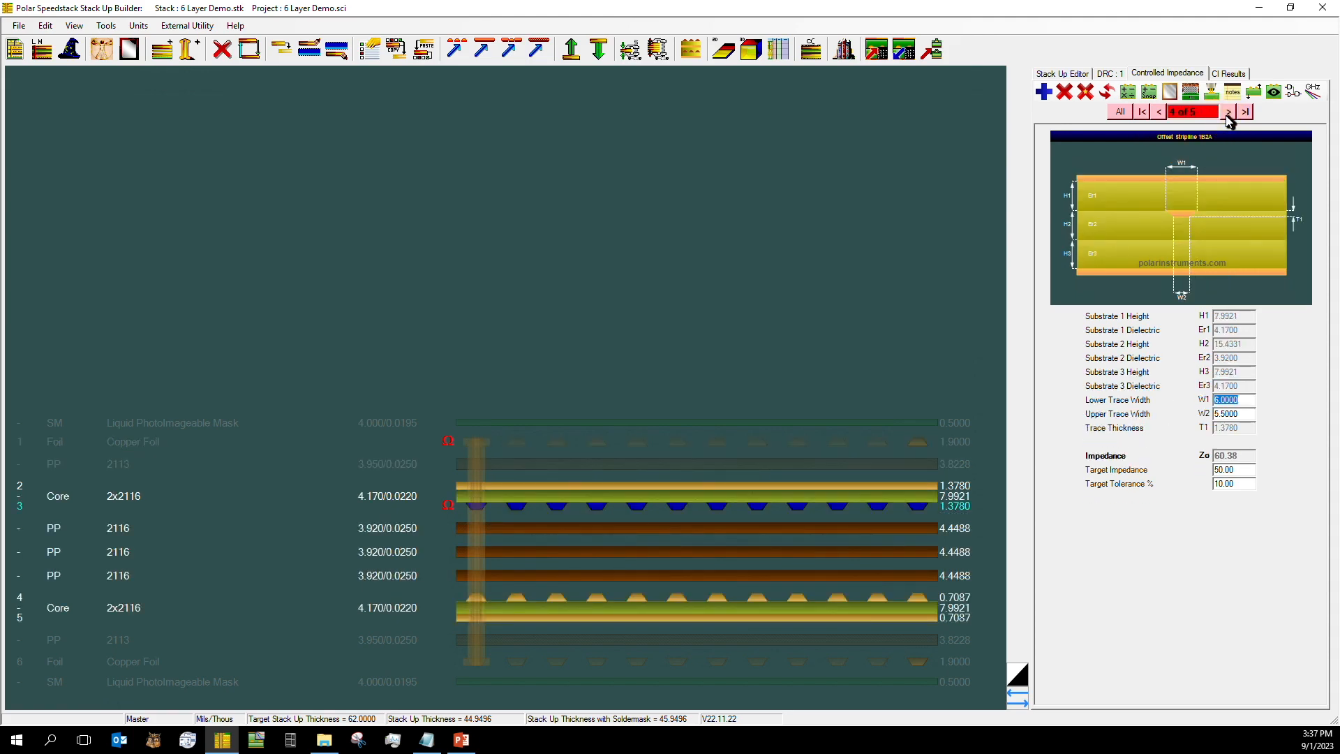
{"action": "left_click", "coordinate": [903, 505]}
{"action": "left_click", "coordinate": [1063, 72]}
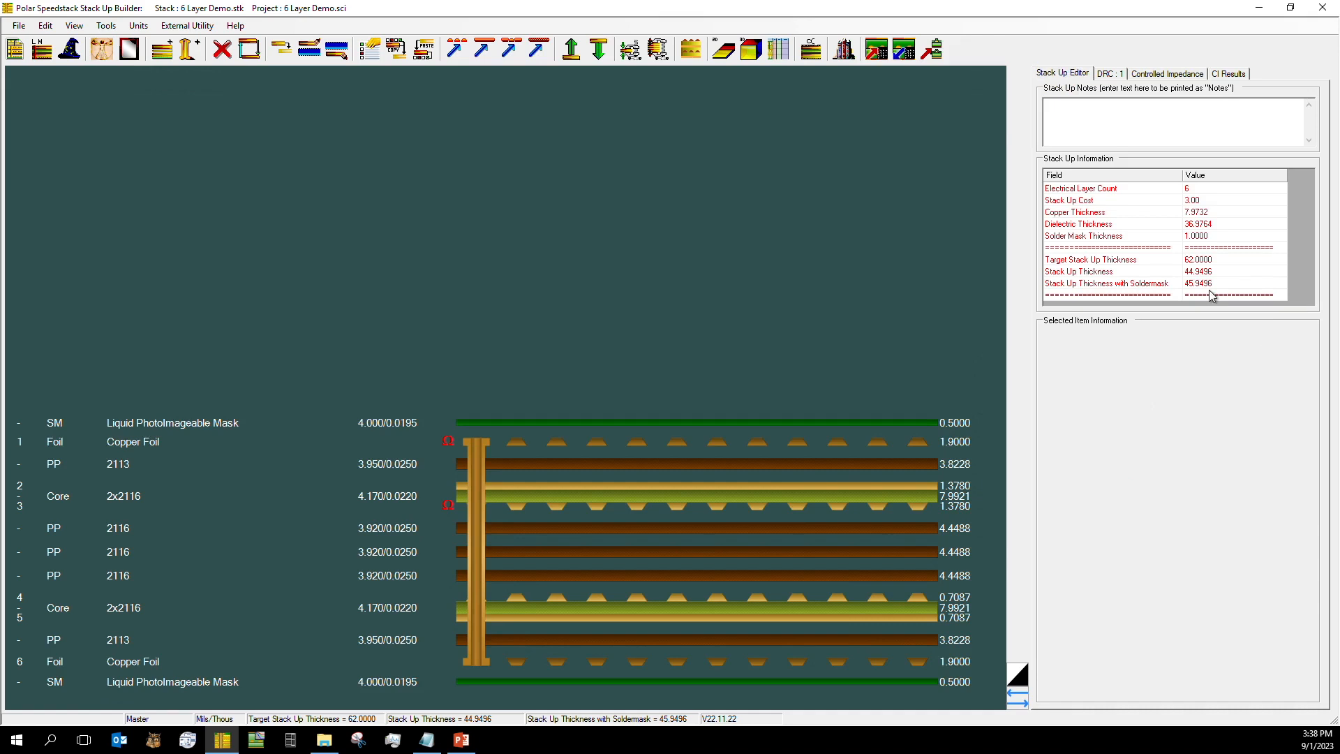
{"action": "left_click", "coordinate": [1184, 77]}
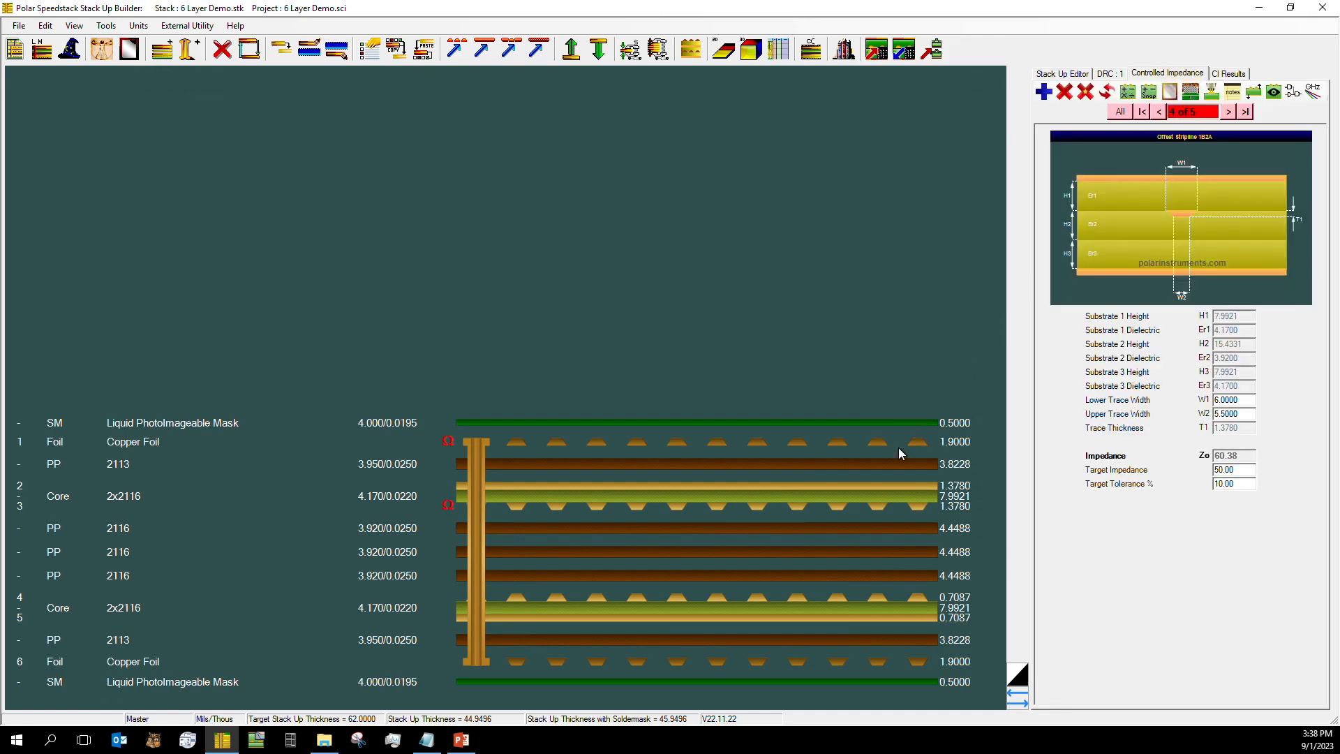
Swap the core between layers 2 and 3 for the 12.0079 mil Isola 370HR 2x1652 core with 0.7087 mil copper
{"action": "left_click", "coordinate": [101, 49]}
{"action": "left_click", "coordinate": [788, 419]}
{"action": "right_click", "coordinate": [850, 493]}
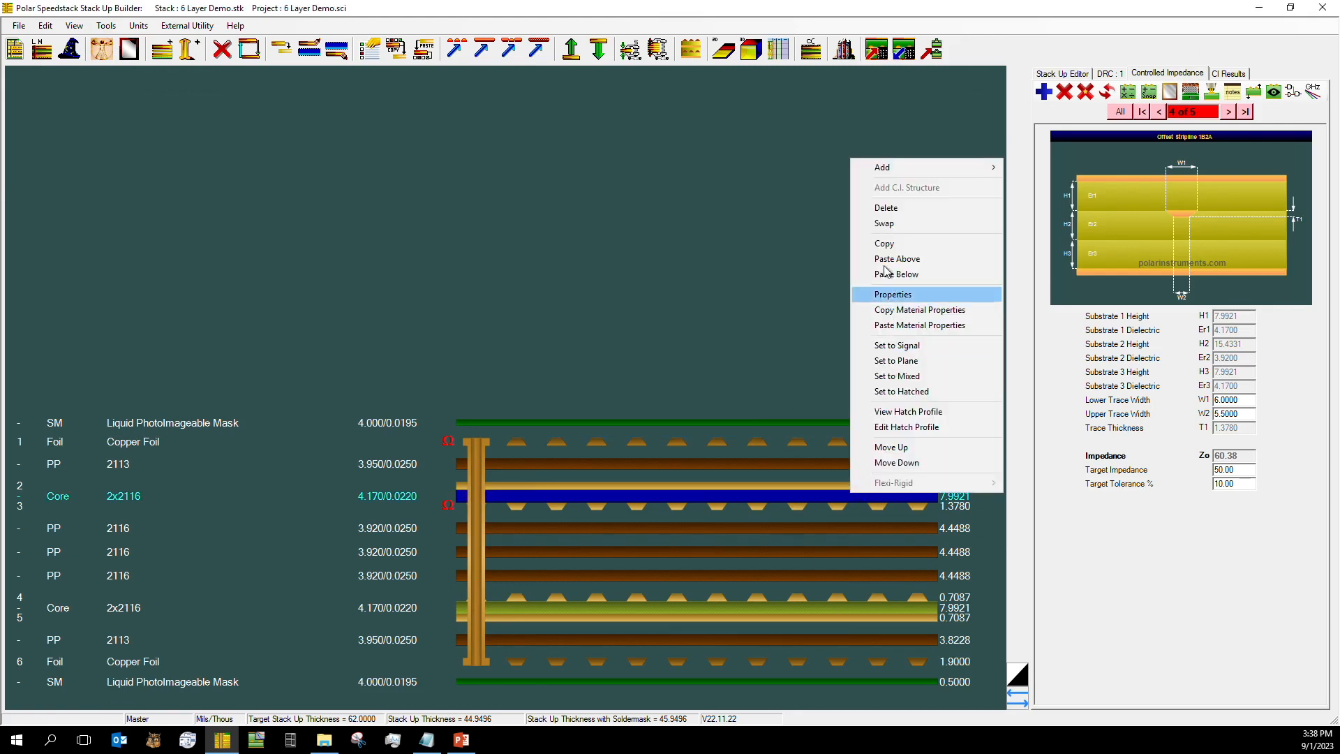
{"action": "left_click", "coordinate": [884, 223]}
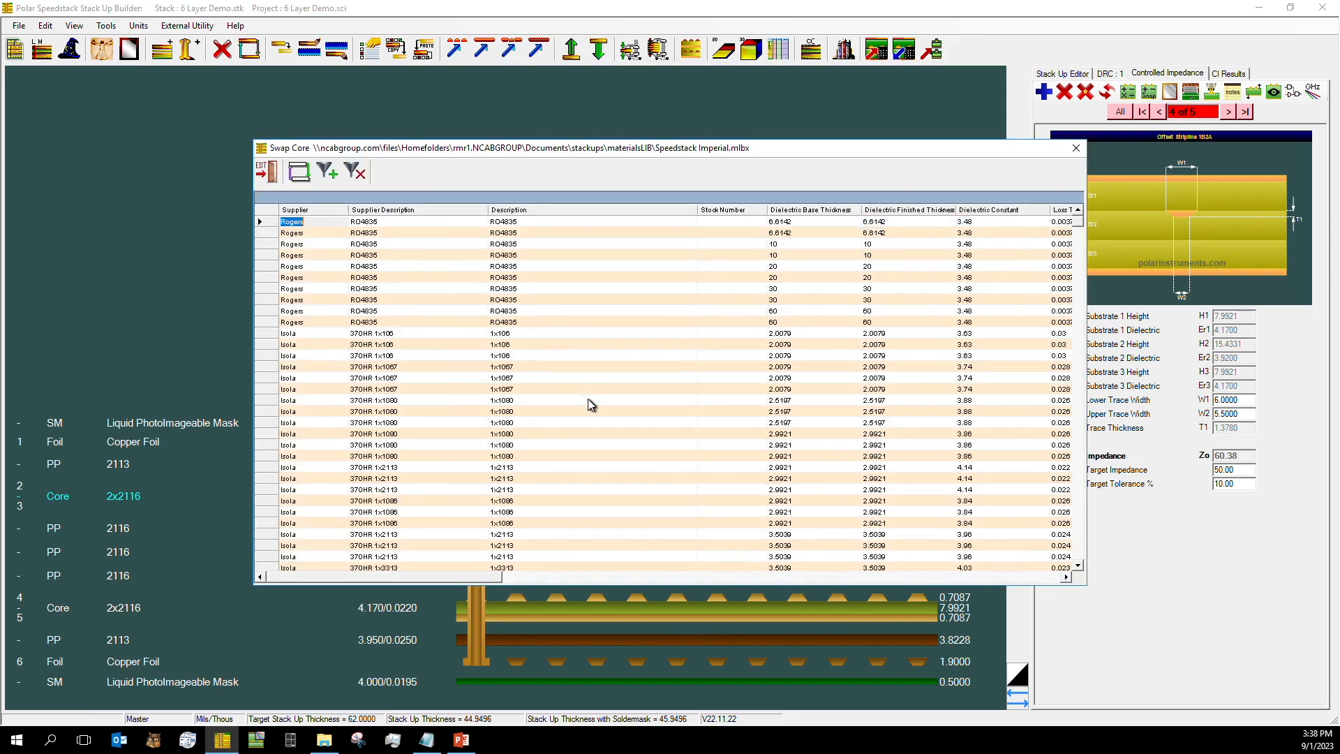
{"action": "scroll", "coordinate": [588, 399], "scroll_direction": "down", "scroll_amount": 10}
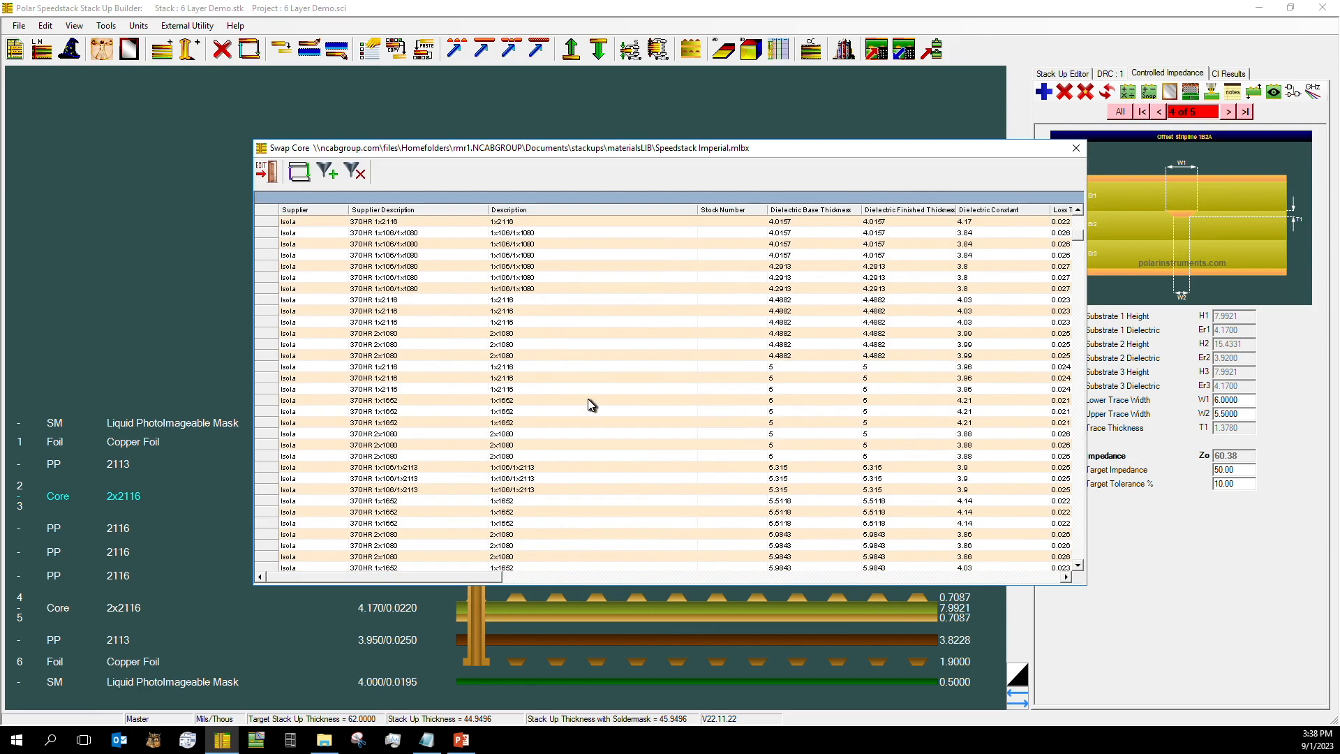
{"action": "scroll", "coordinate": [589, 399], "scroll_direction": "down", "scroll_amount": 8}
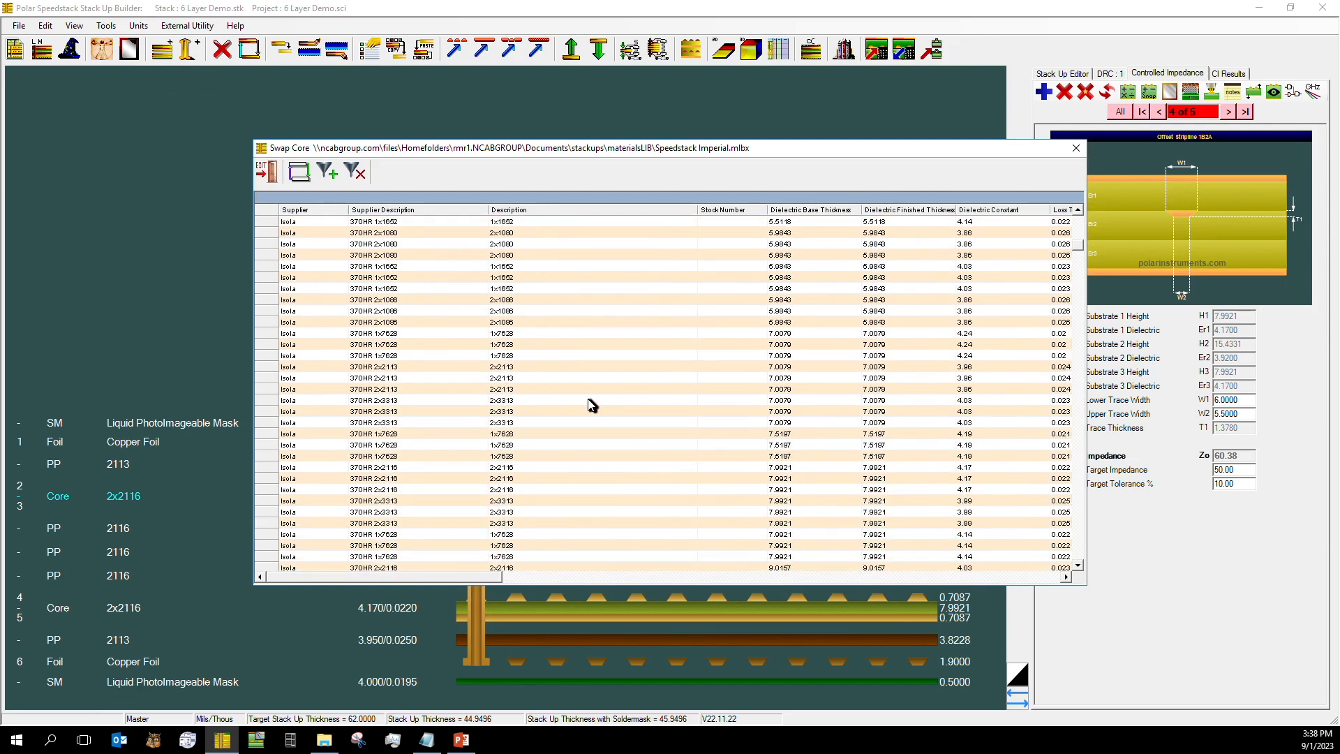
{"action": "scroll", "coordinate": [592, 405], "scroll_direction": "down", "scroll_amount": 6}
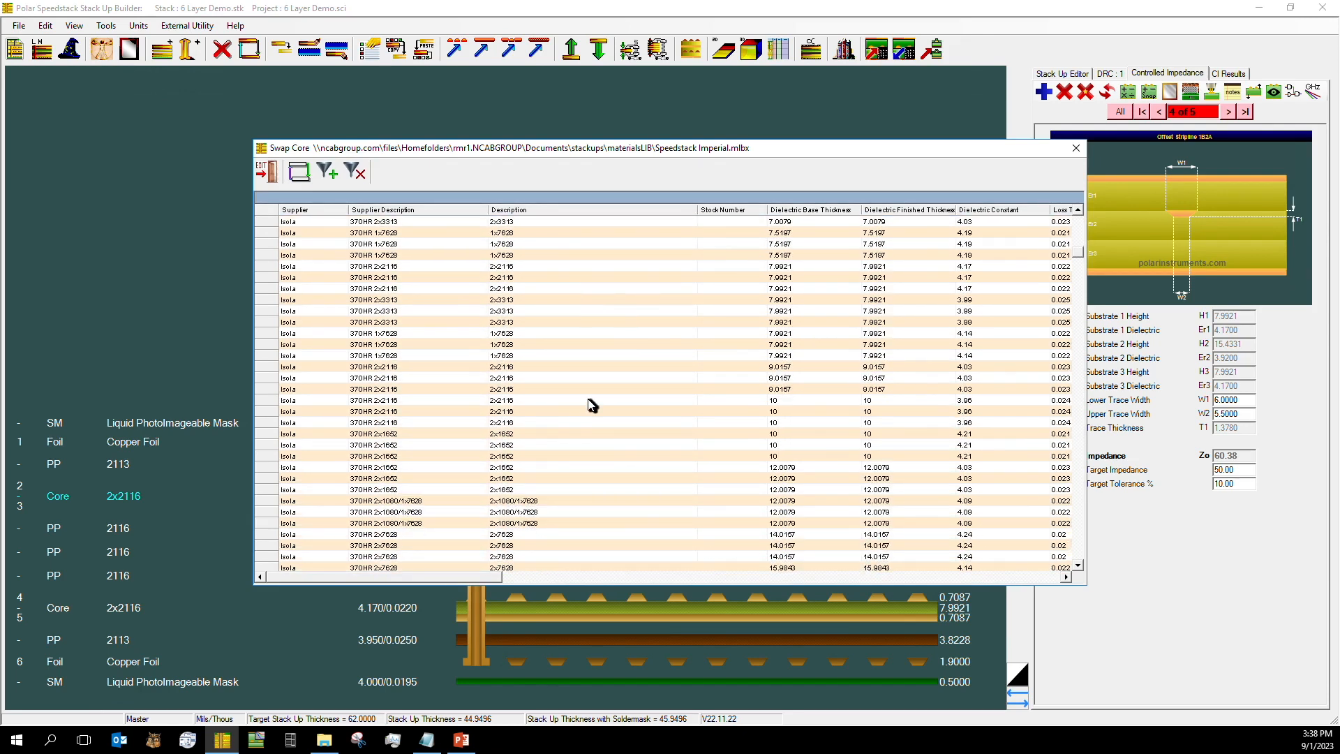
{"action": "scroll", "coordinate": [592, 405], "scroll_direction": "down", "scroll_amount": 1}
{"action": "left_click", "coordinate": [690, 433]}
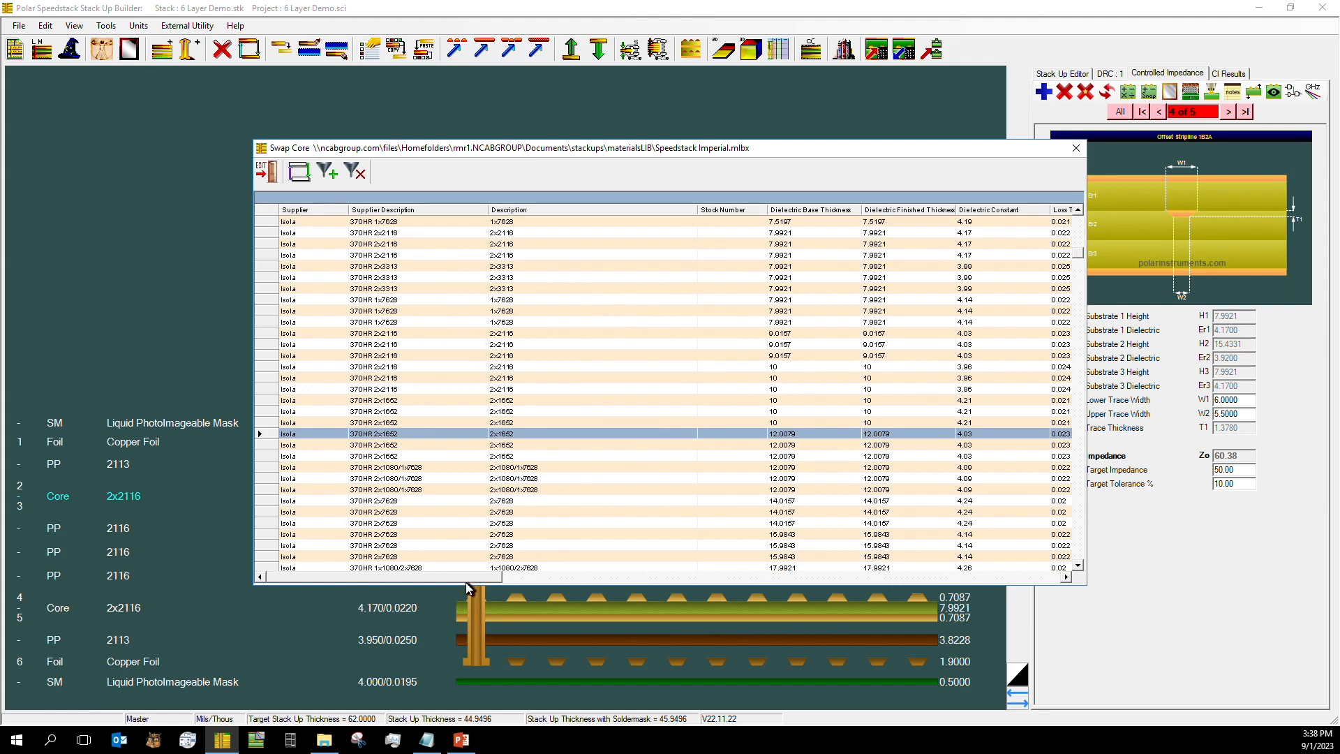
{"action": "left_click_drag", "start_coordinate": [466, 580], "coordinate": [532, 582]}
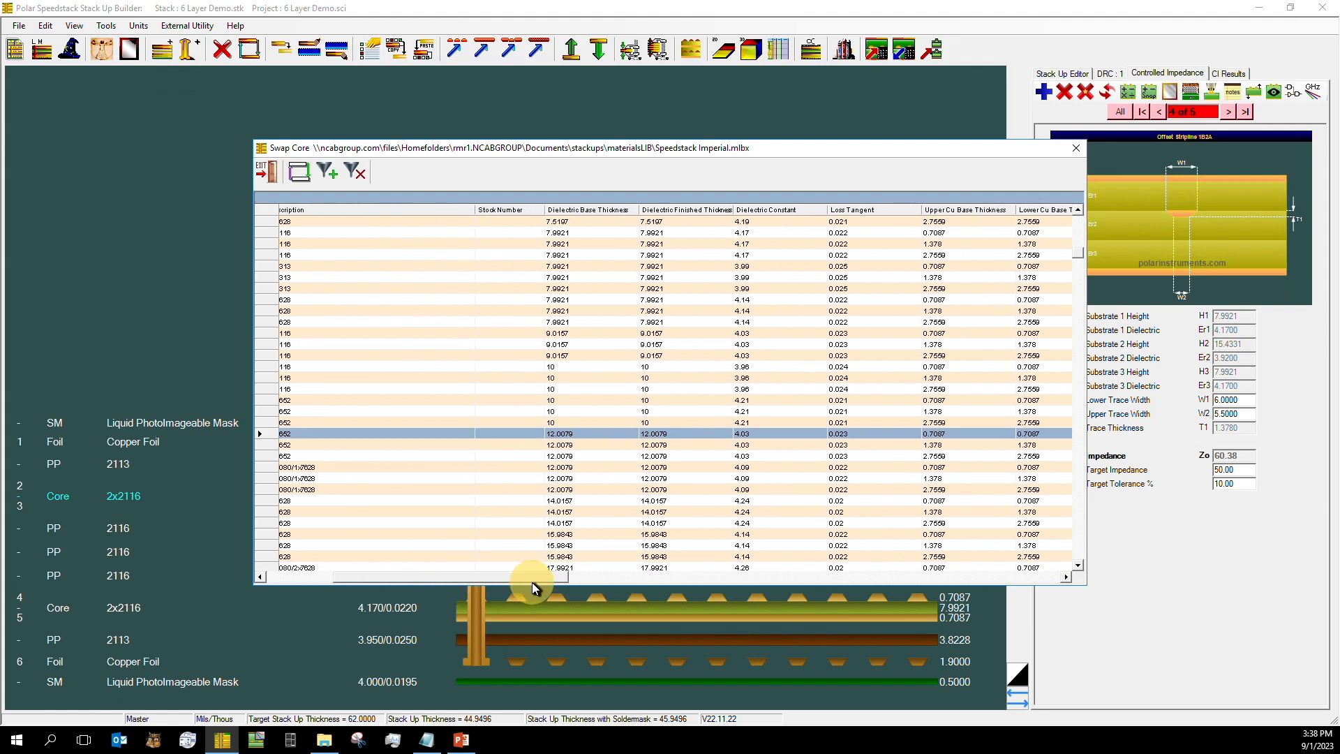
{"action": "left_click", "coordinate": [296, 172]}
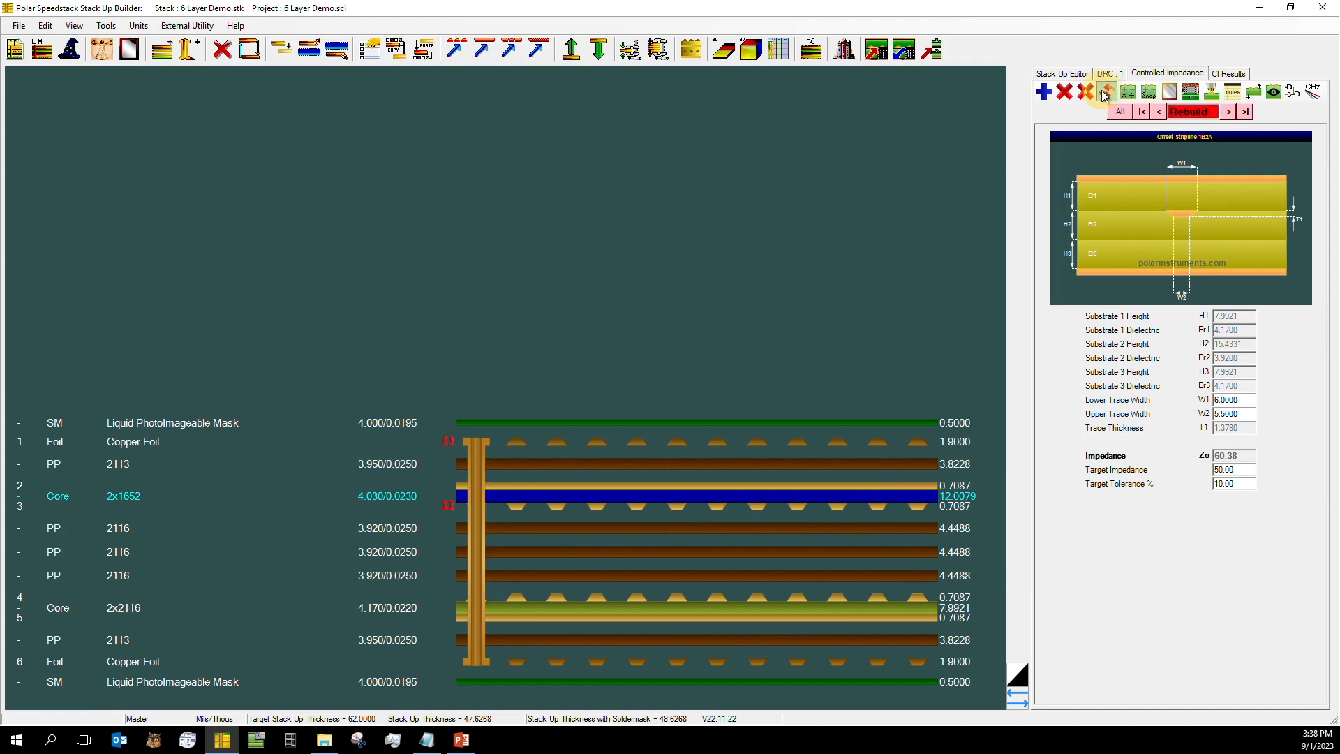
Rebuild and calculate all impedance structures, and check the layer 3 striplines against the overall stack-up thickness
{"action": "left_click", "coordinate": [1201, 112]}
{"action": "left_click", "coordinate": [1229, 112]}
{"action": "left_click", "coordinate": [1245, 112]}
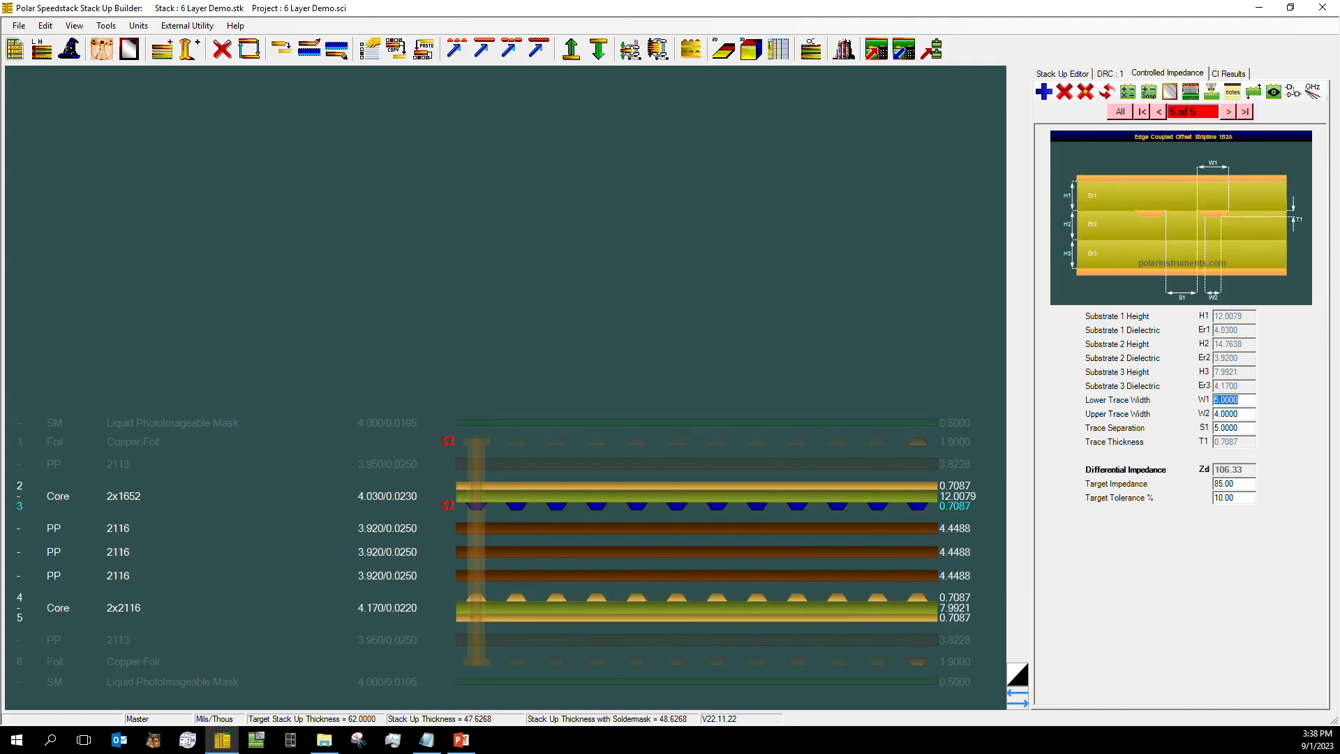
{"action": "left_click", "coordinate": [1159, 113]}
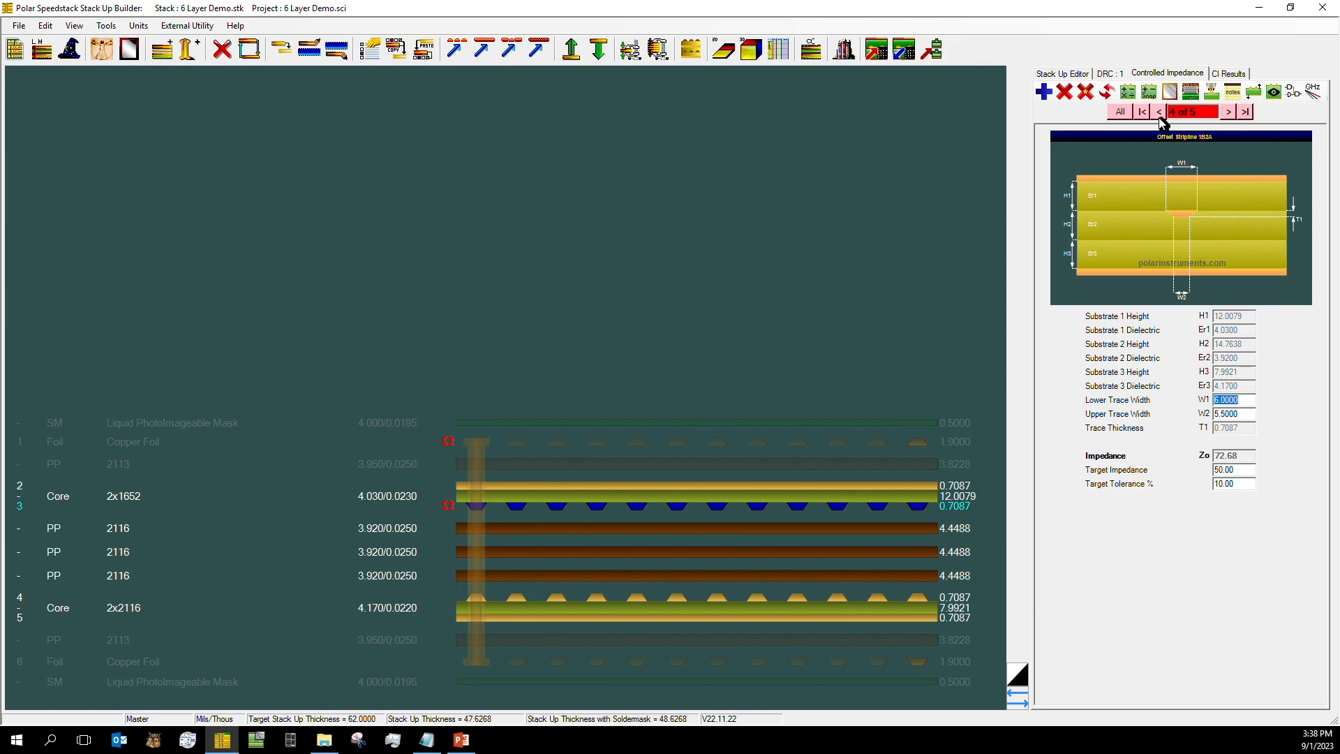
{"action": "left_click", "coordinate": [1078, 75]}
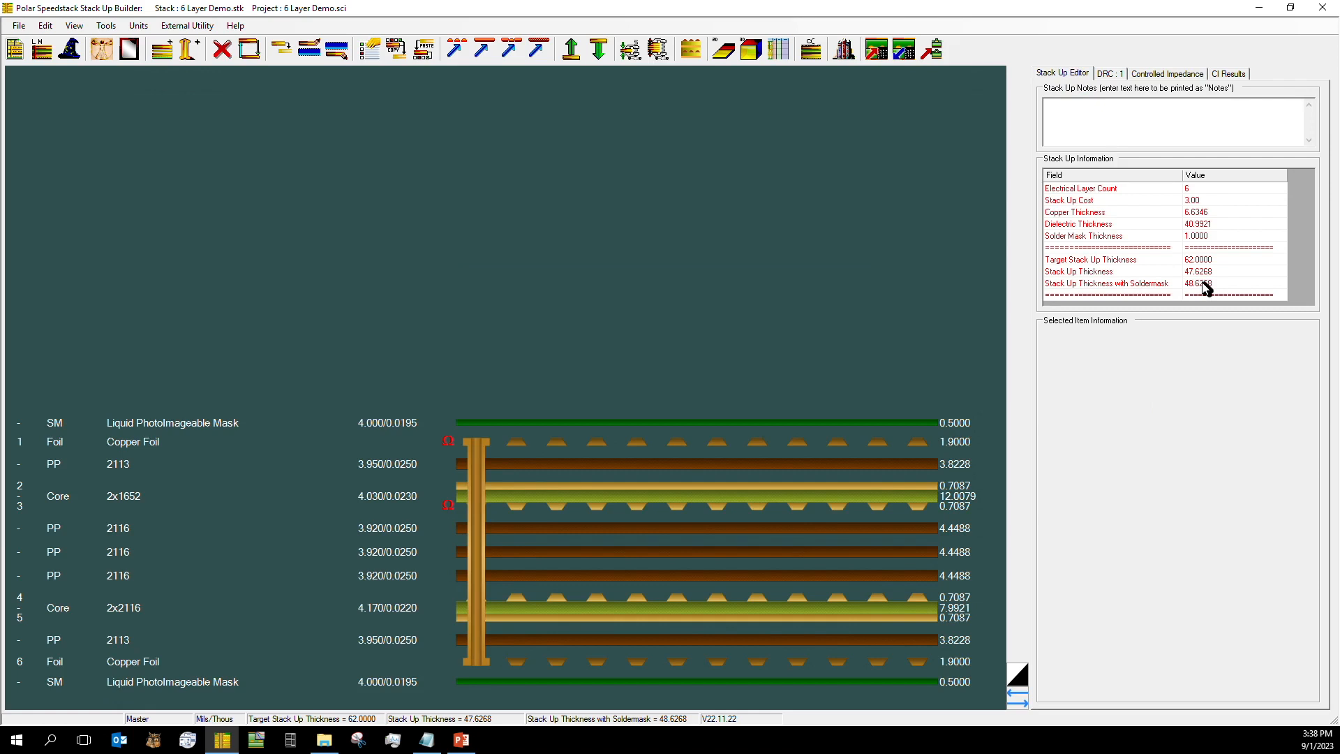
{"action": "left_click", "coordinate": [1147, 74]}
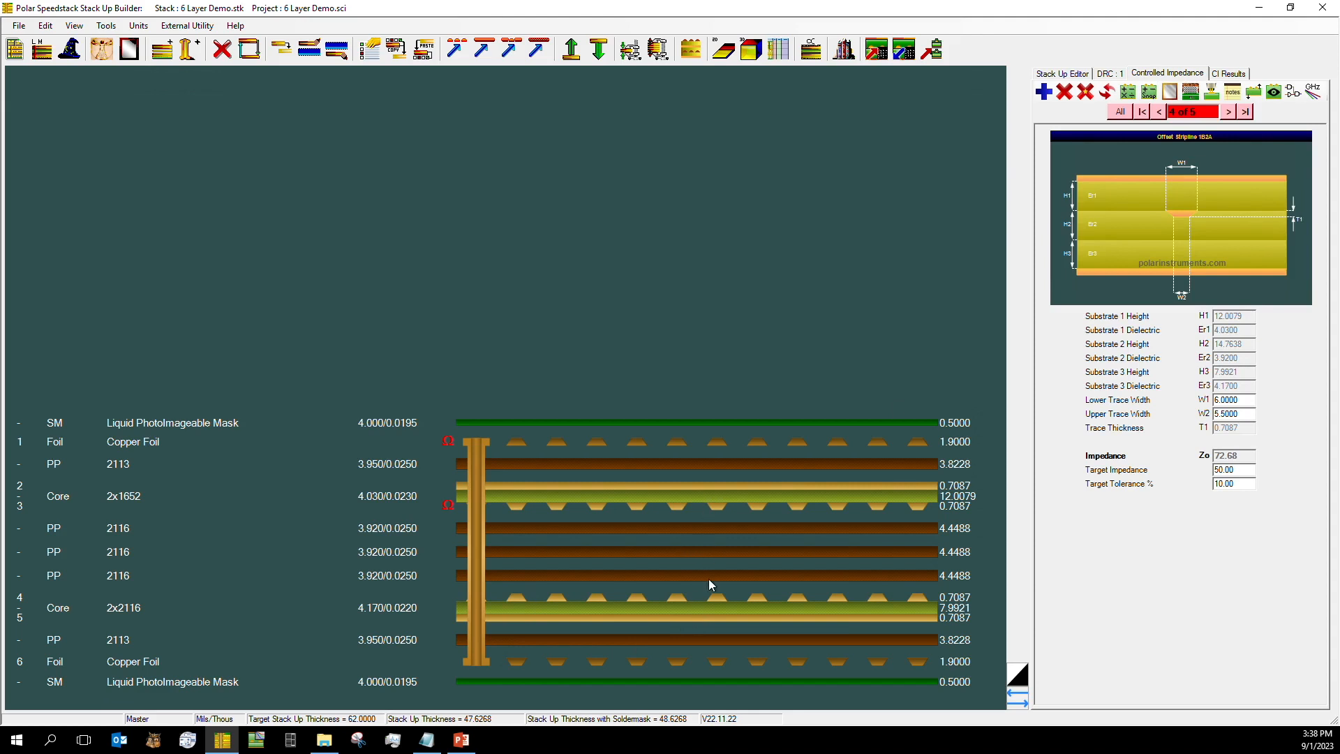
Swap the core between layers 4 and 5 for the 12.0079 mil Isola 370HR 2x1652, and apply finishing to all materials
{"action": "right_click", "coordinate": [715, 610]}
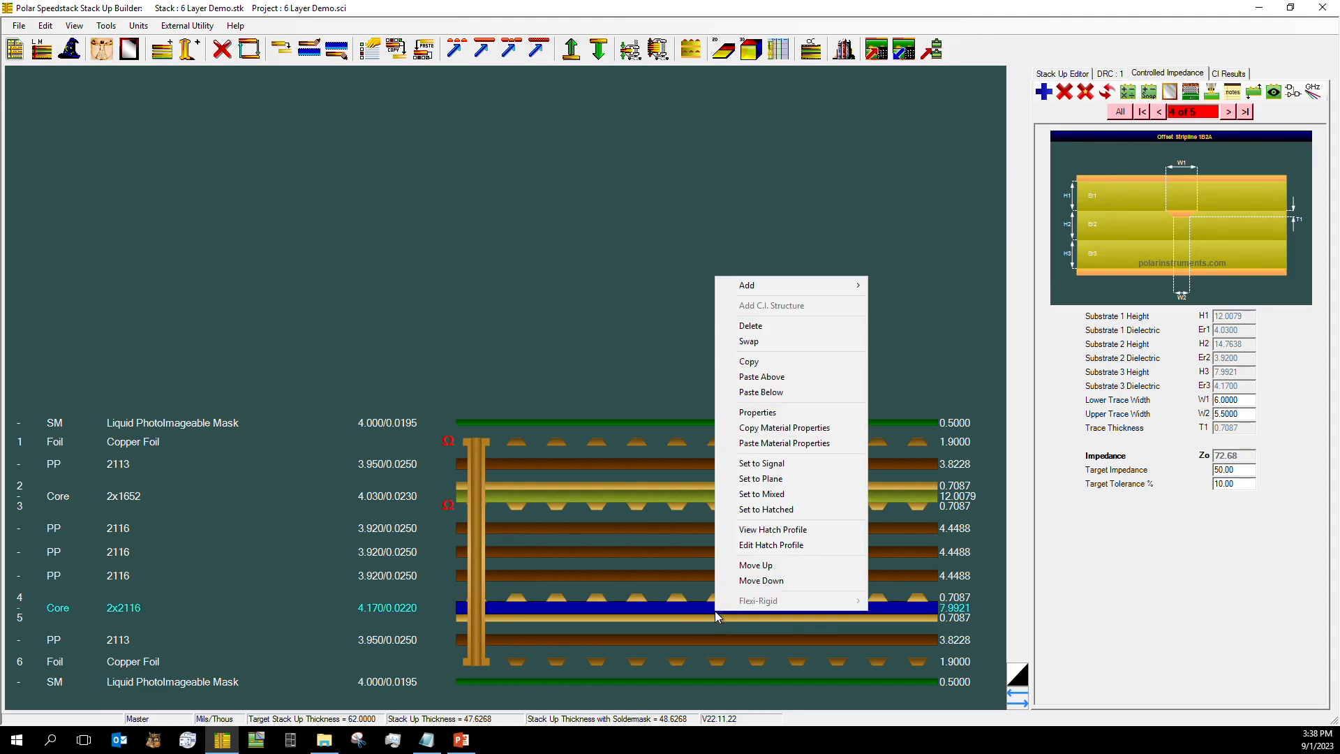
{"action": "left_click", "coordinate": [749, 342]}
{"action": "scroll", "coordinate": [604, 458], "scroll_direction": "down", "scroll_amount": 20}
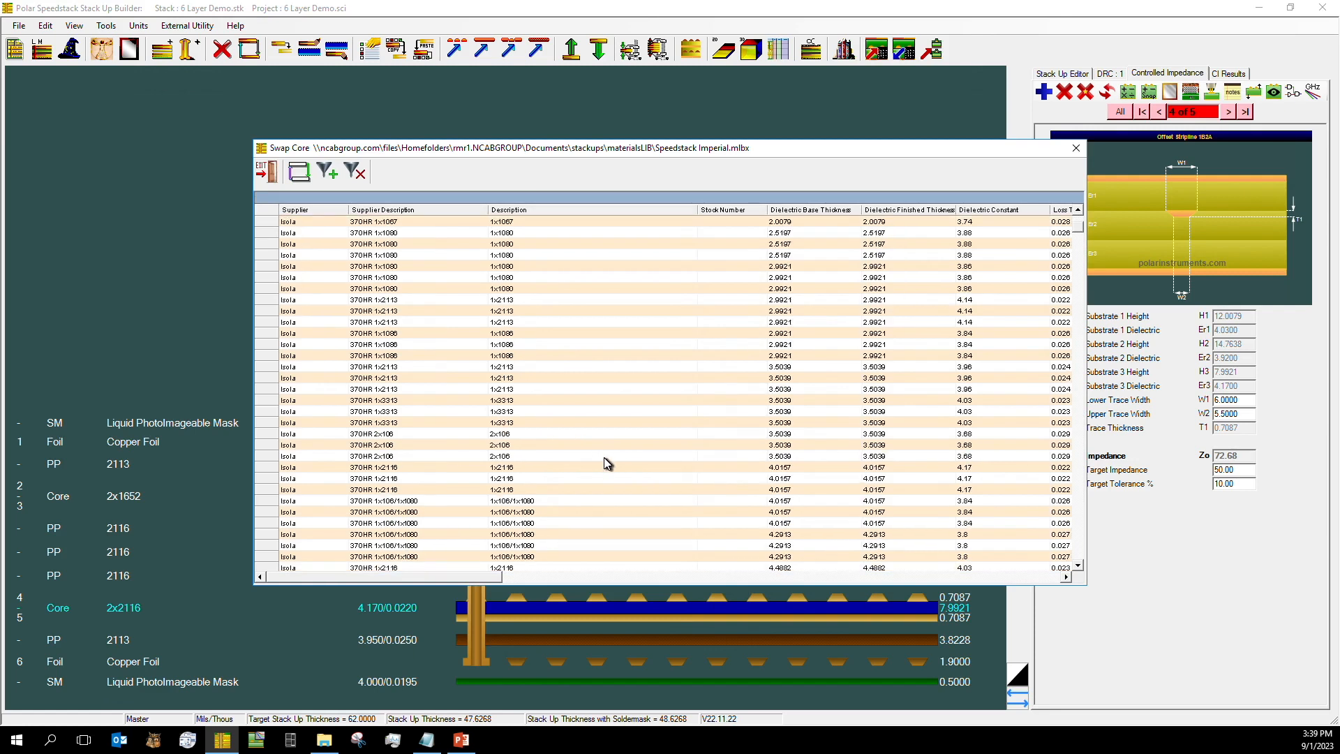
{"action": "scroll", "coordinate": [606, 462], "scroll_direction": "down", "scroll_amount": 8}
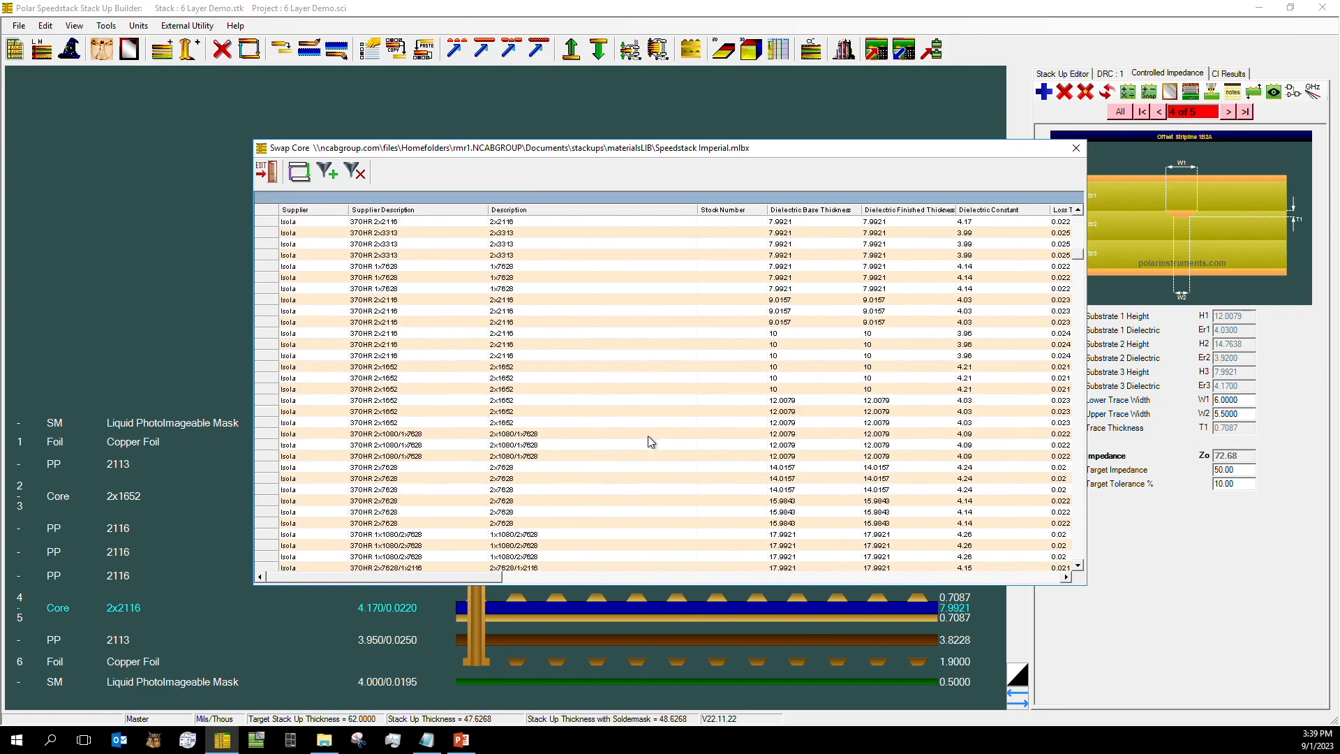
{"action": "left_click", "coordinate": [712, 399]}
{"action": "double_click", "coordinate": [503, 400]}
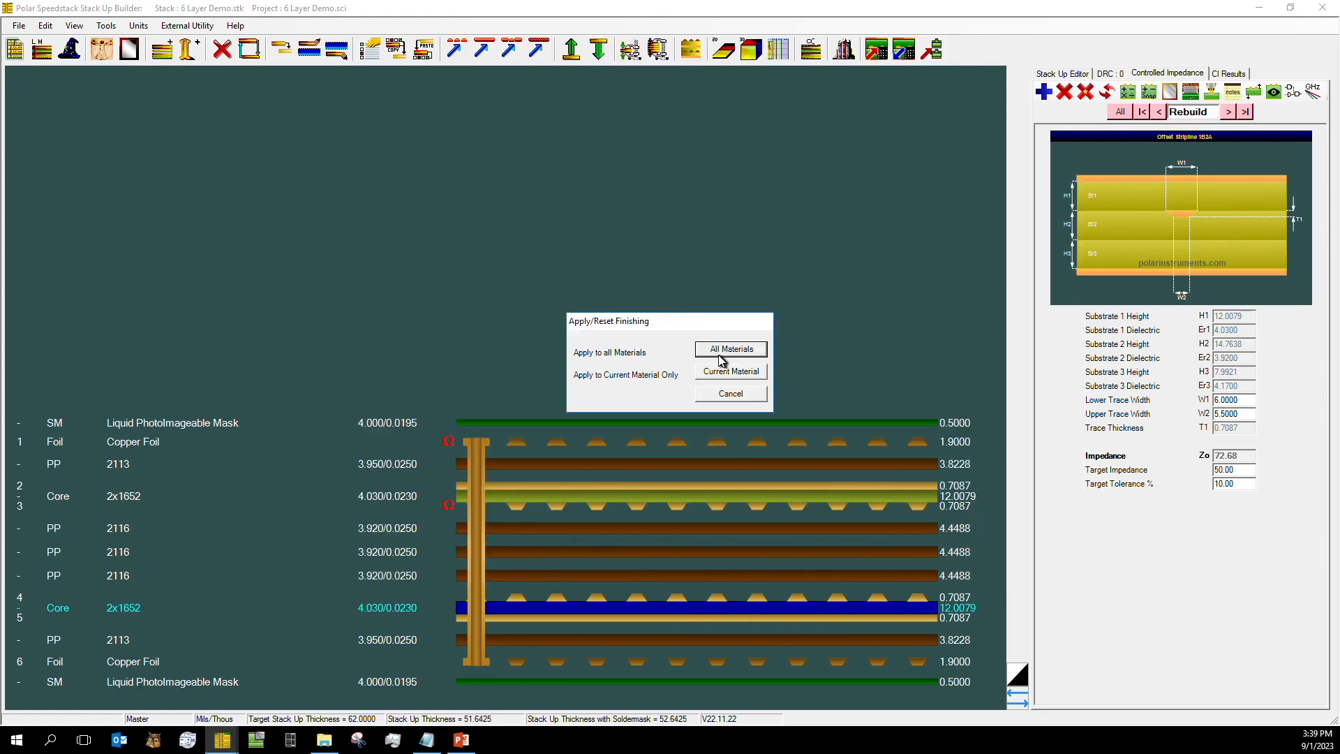
{"action": "left_click", "coordinate": [740, 349]}
Rebuild and calculate all impedance structures with the two matching cores, and check the stack-up thickness and the layer 3 single-ended offset stripline
{"action": "left_click", "coordinate": [1068, 74]}
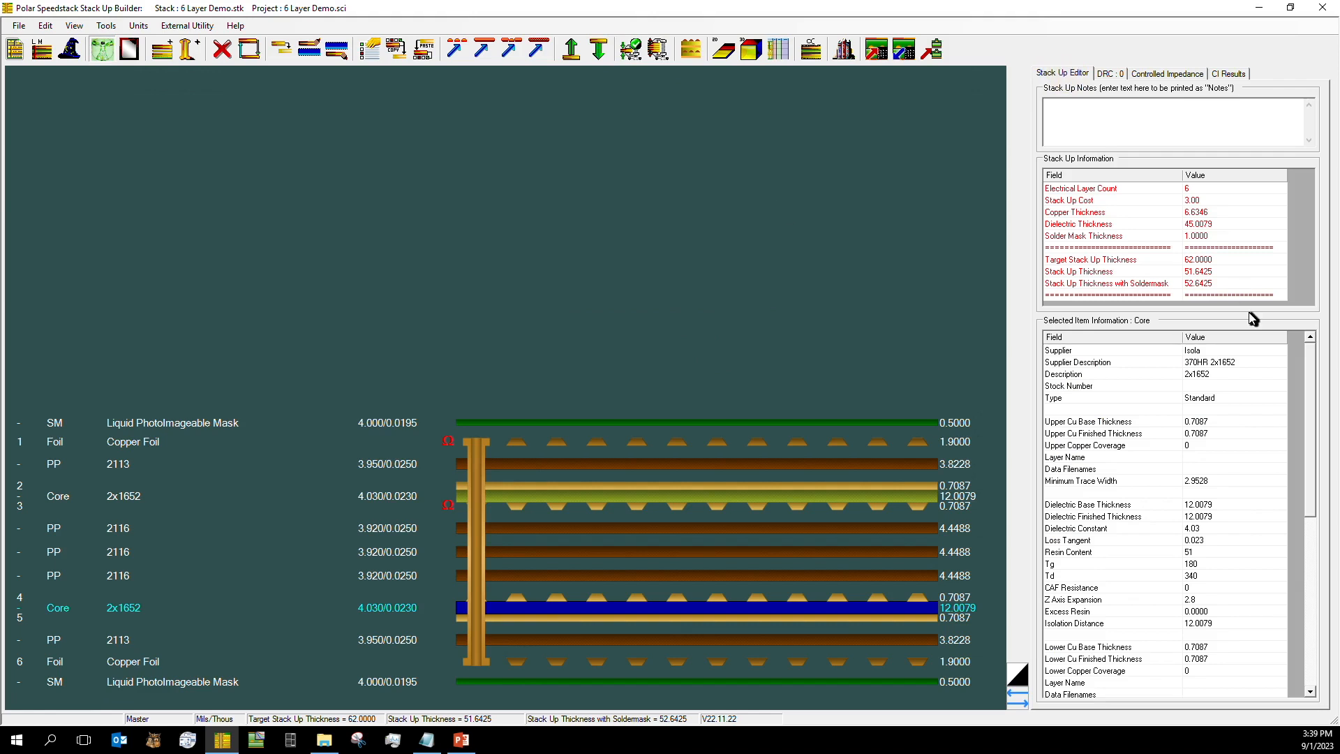
{"action": "left_click", "coordinate": [1182, 74]}
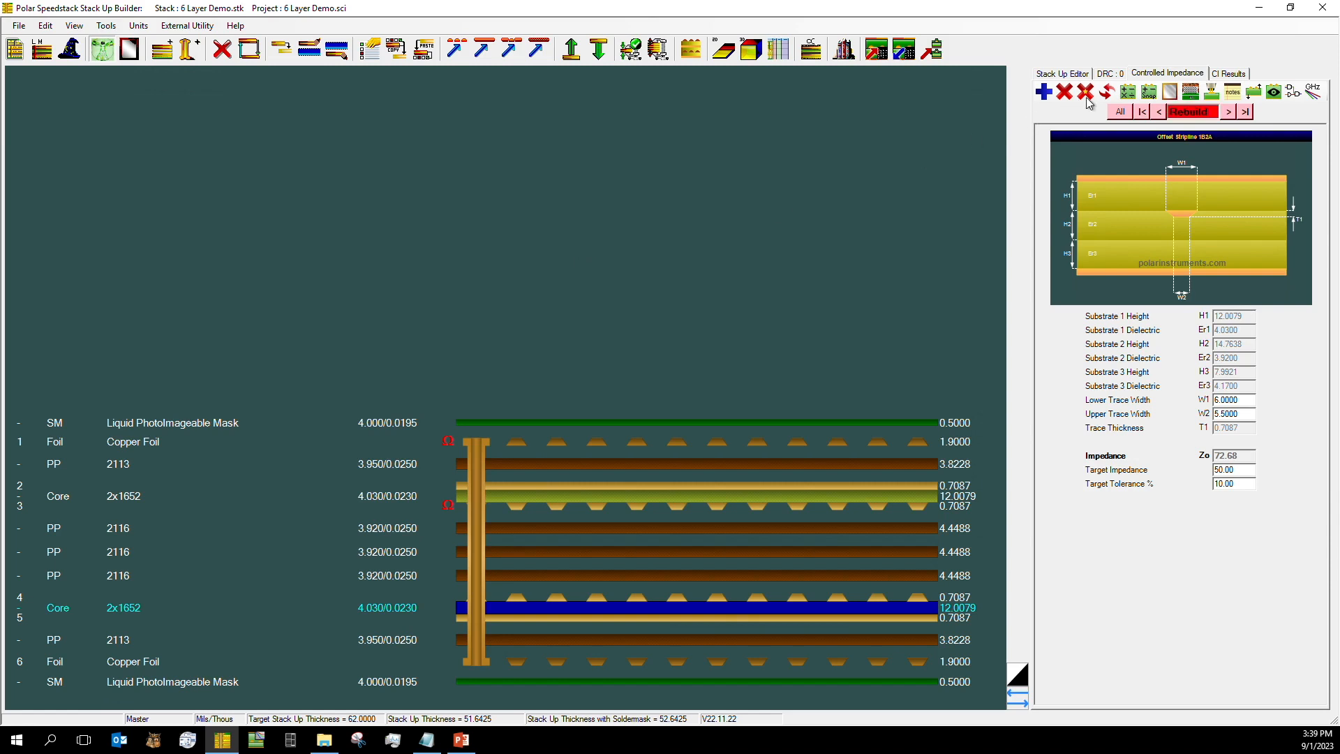
{"action": "left_click", "coordinate": [1108, 92]}
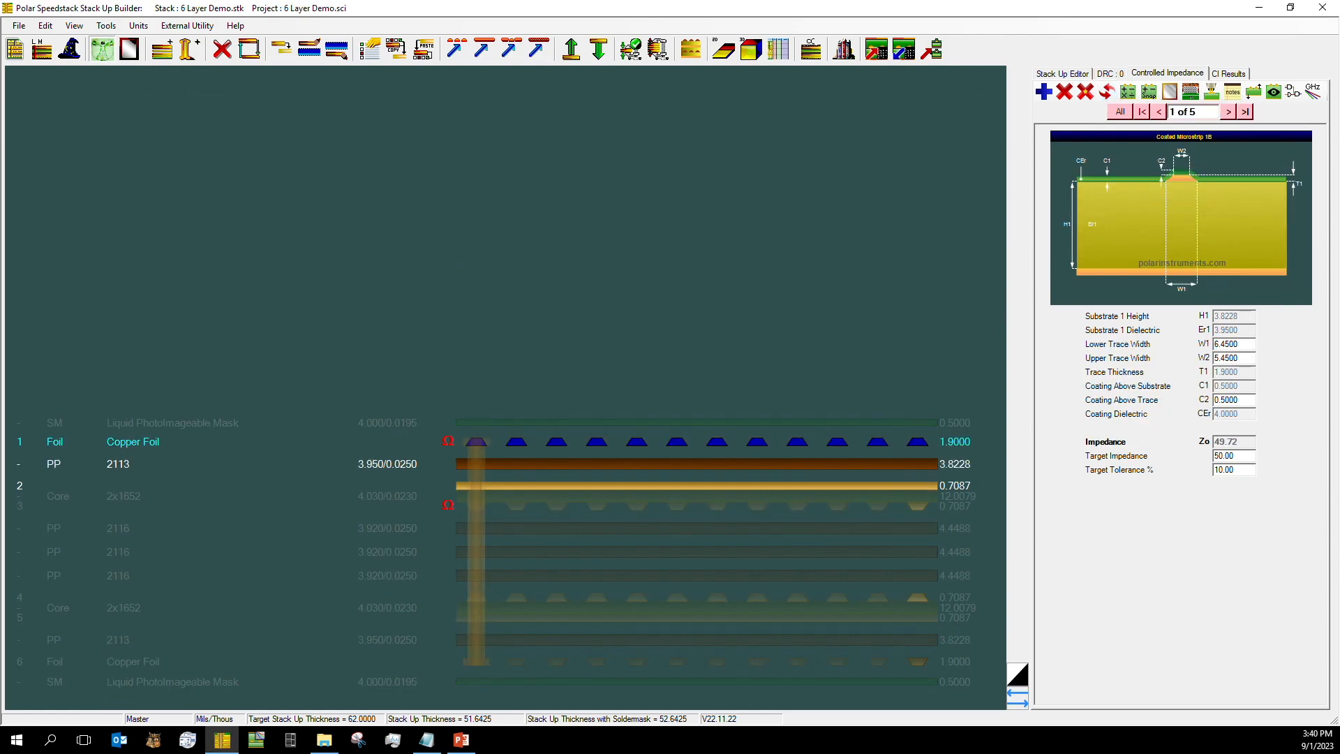
{"action": "left_click", "coordinate": [1160, 112]}
{"action": "left_click", "coordinate": [1247, 112]}
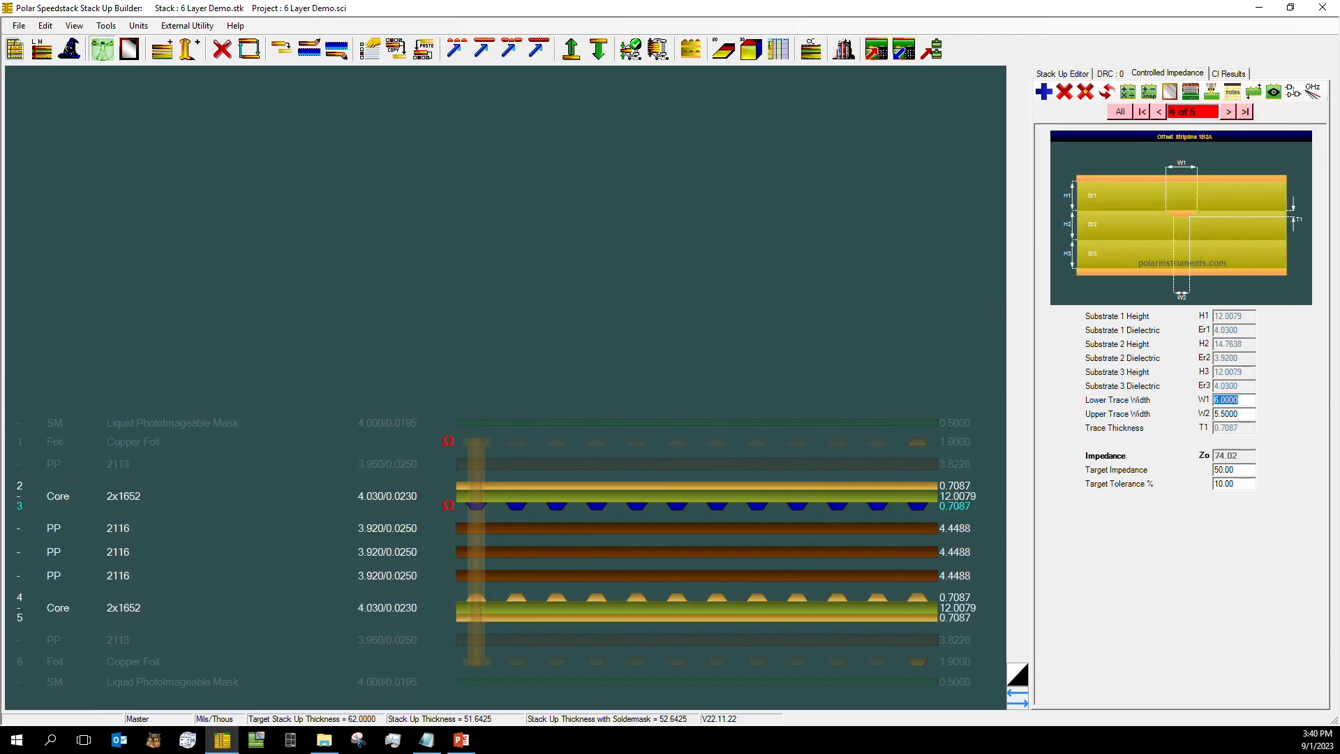
{"action": "left_click", "coordinate": [1062, 73]}
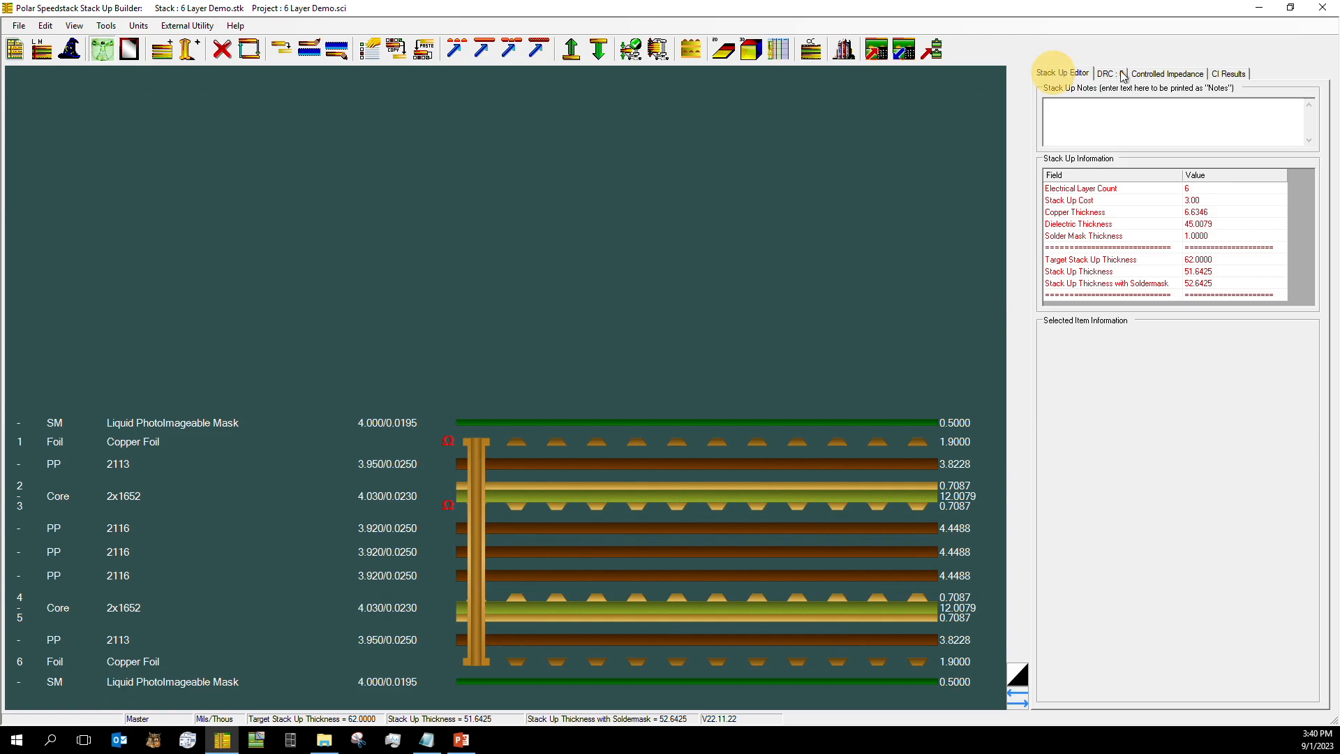
{"action": "left_click", "coordinate": [1145, 74]}
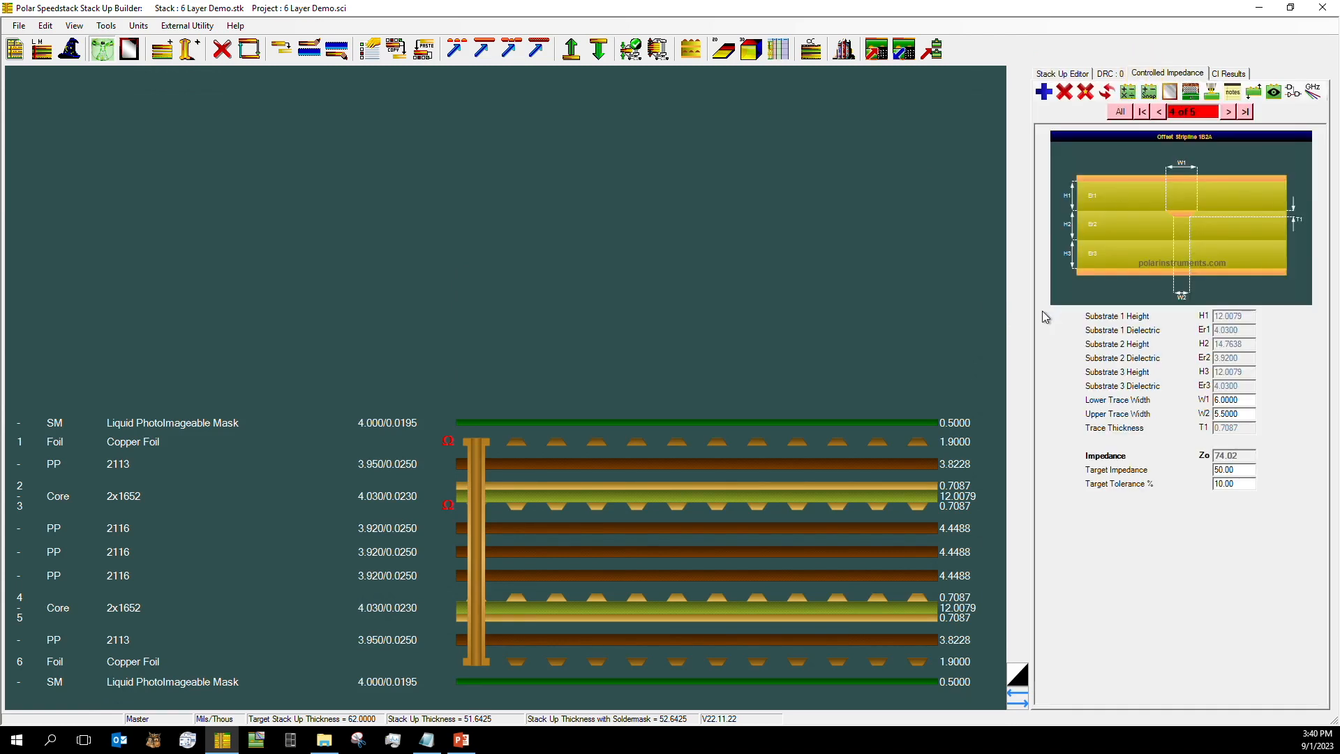
Swap the core between layers 2 and 3, together with its symmetrical counterpart, for the 14.0157 mil Isola 370HR 2x7628 with 0.7087 mil copper
{"action": "right_click", "coordinate": [914, 494]}
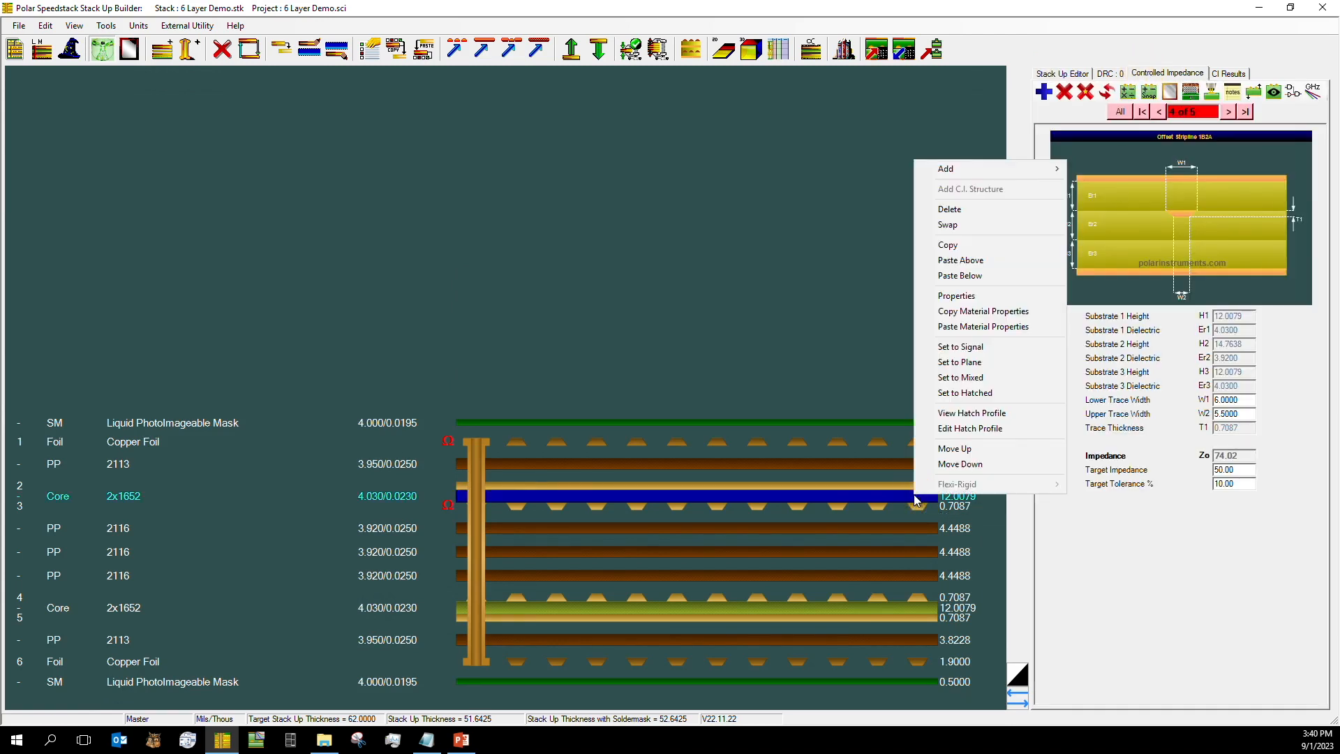
{"action": "left_click", "coordinate": [925, 226]}
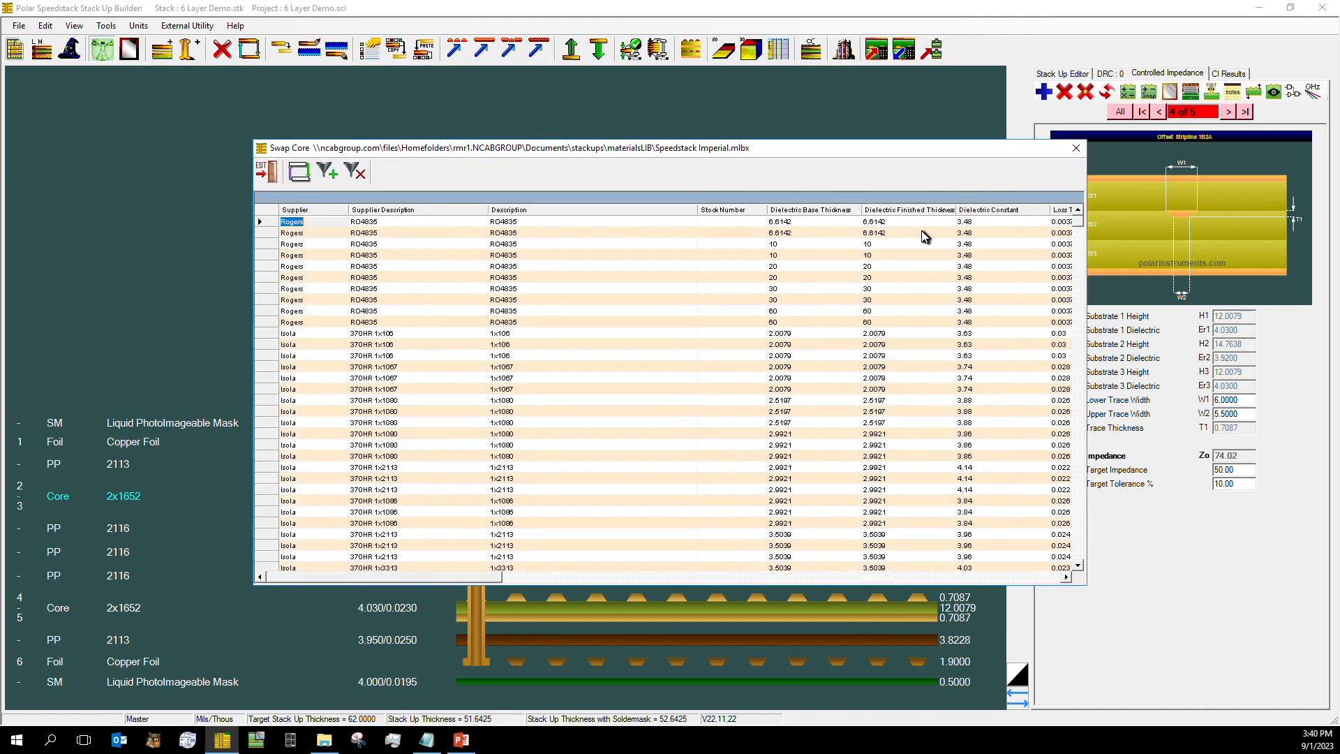
{"action": "scroll", "coordinate": [538, 417], "scroll_direction": "down", "scroll_amount": 15}
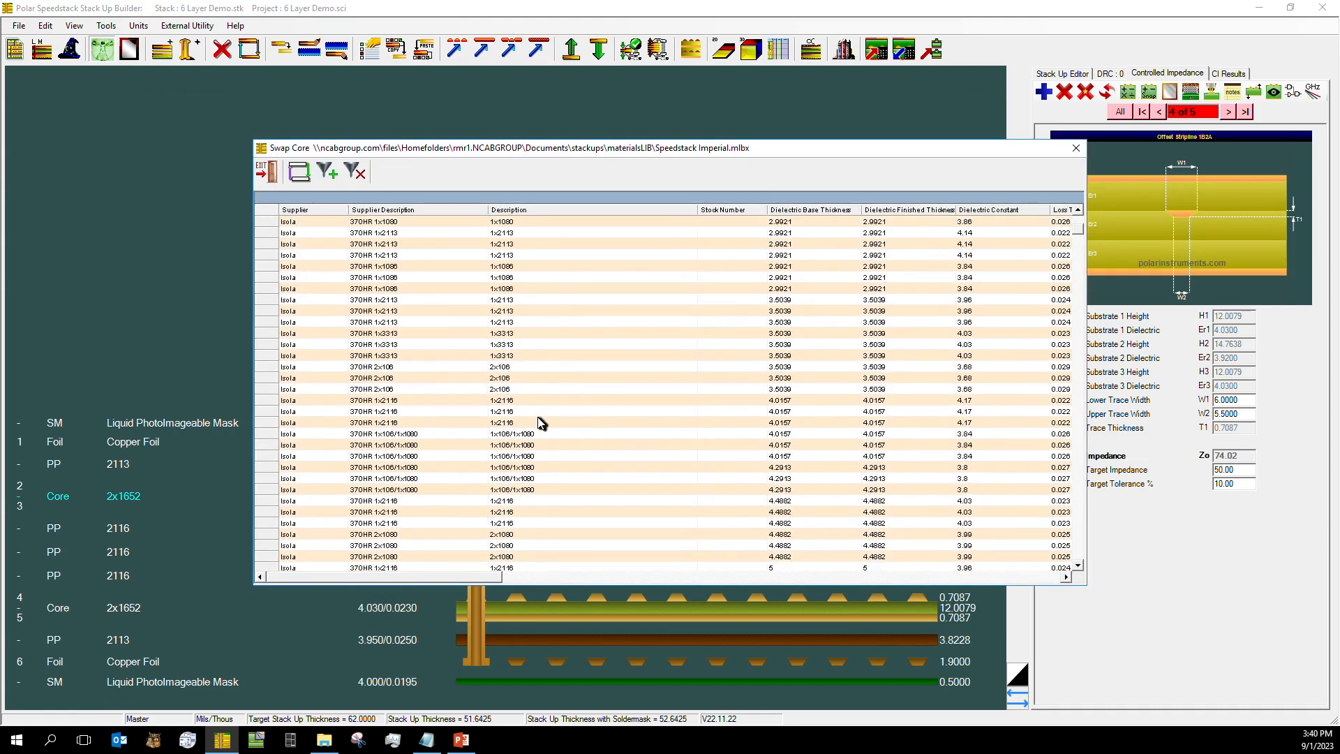
{"action": "scroll", "coordinate": [541, 422], "scroll_direction": "down", "scroll_amount": 7}
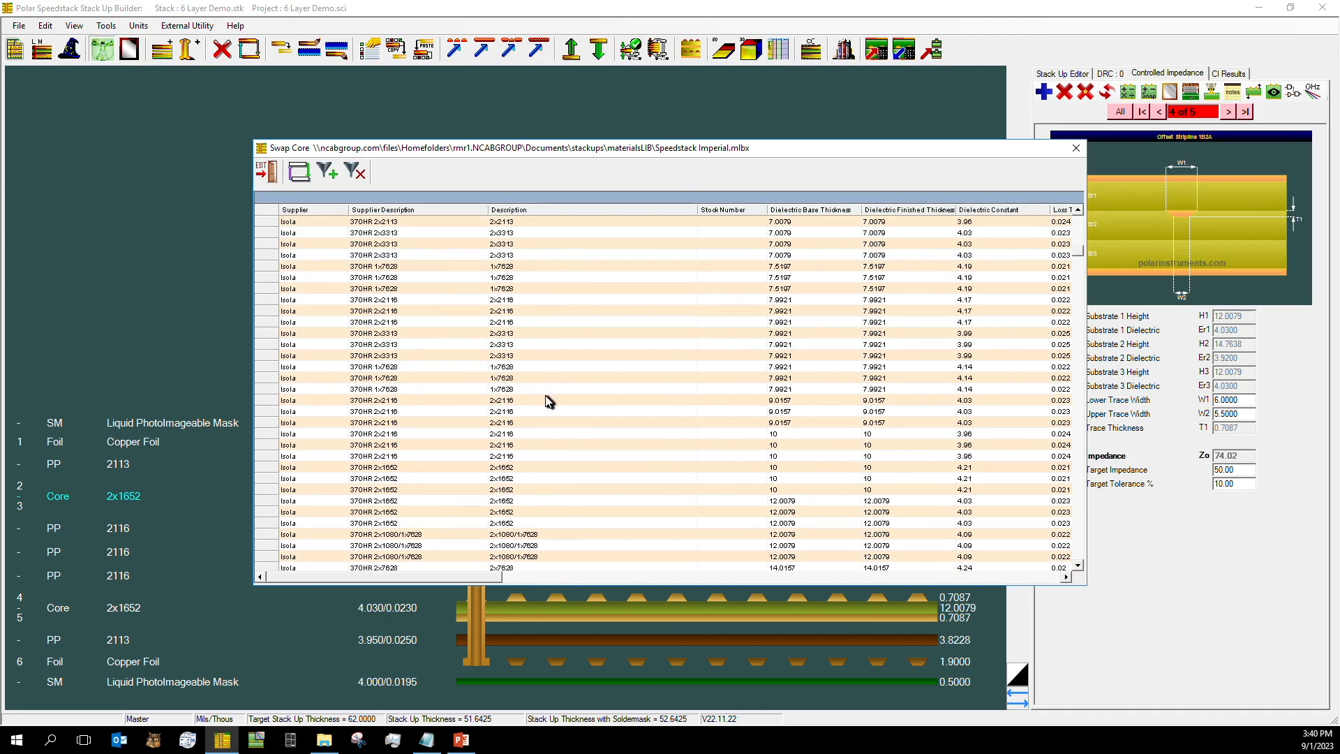
{"action": "scroll", "coordinate": [549, 400], "scroll_direction": "down", "scroll_amount": 6}
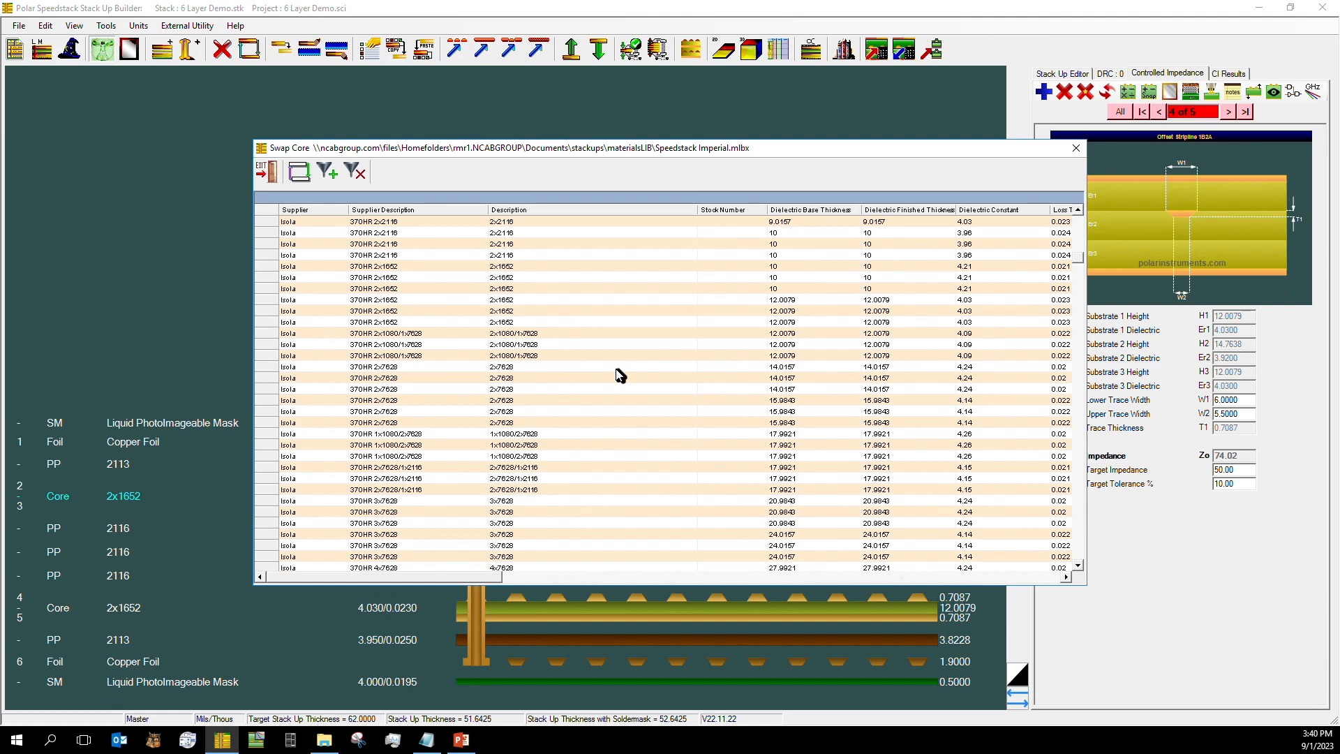
{"action": "left_click", "coordinate": [675, 368]}
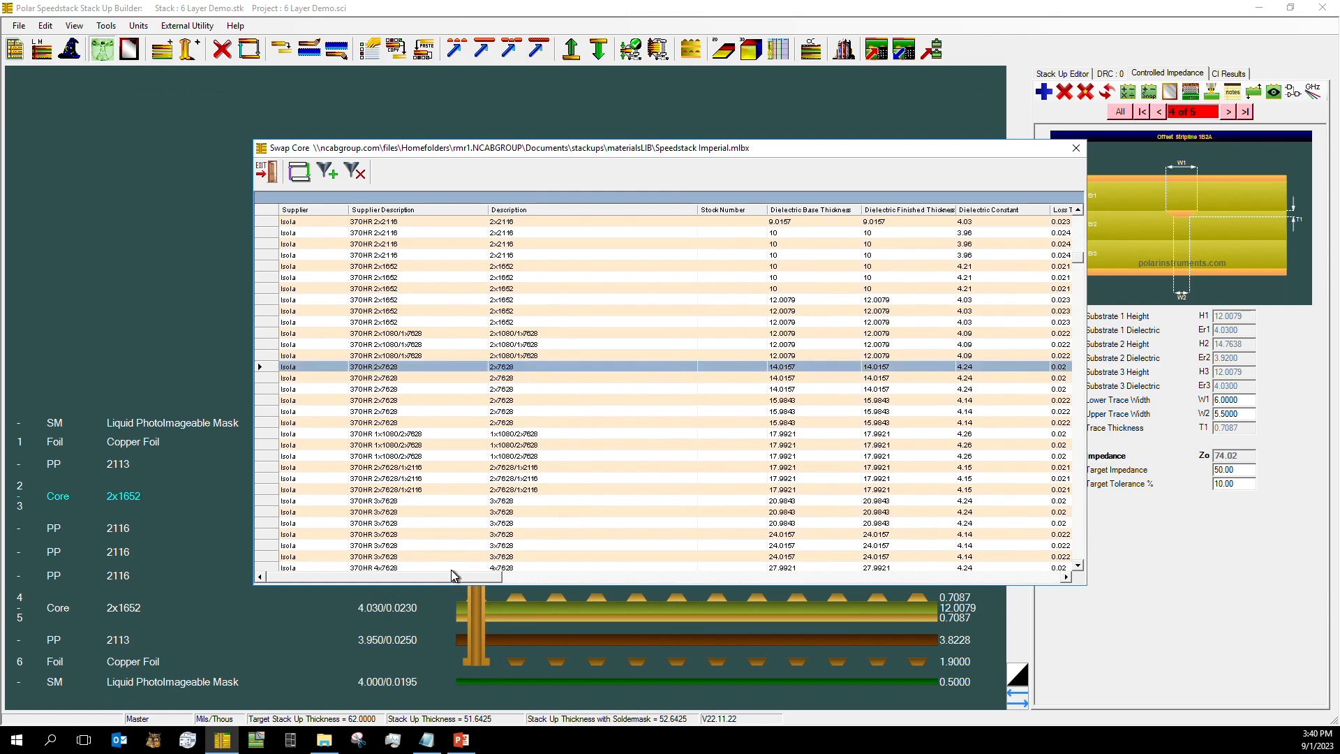
{"action": "left_click_drag", "start_coordinate": [450, 576], "coordinate": [526, 574]}
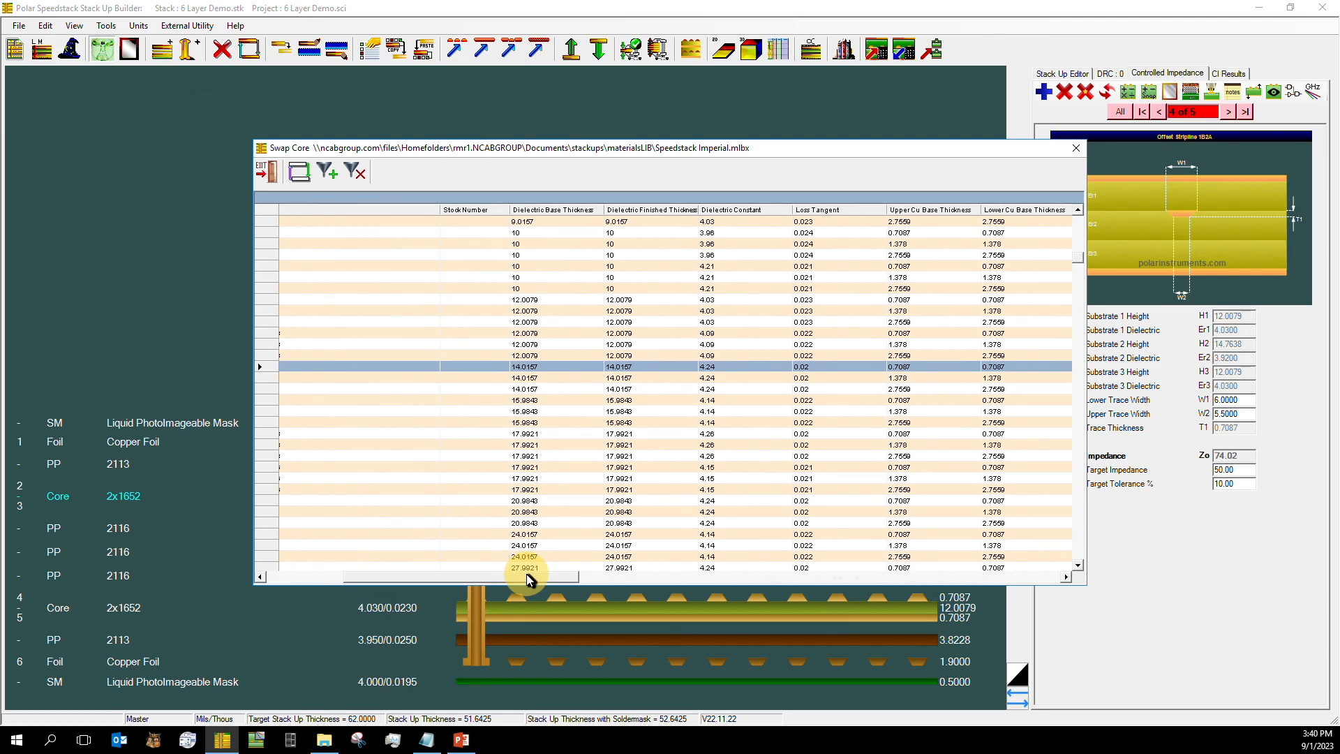
{"action": "left_click", "coordinate": [298, 171]}
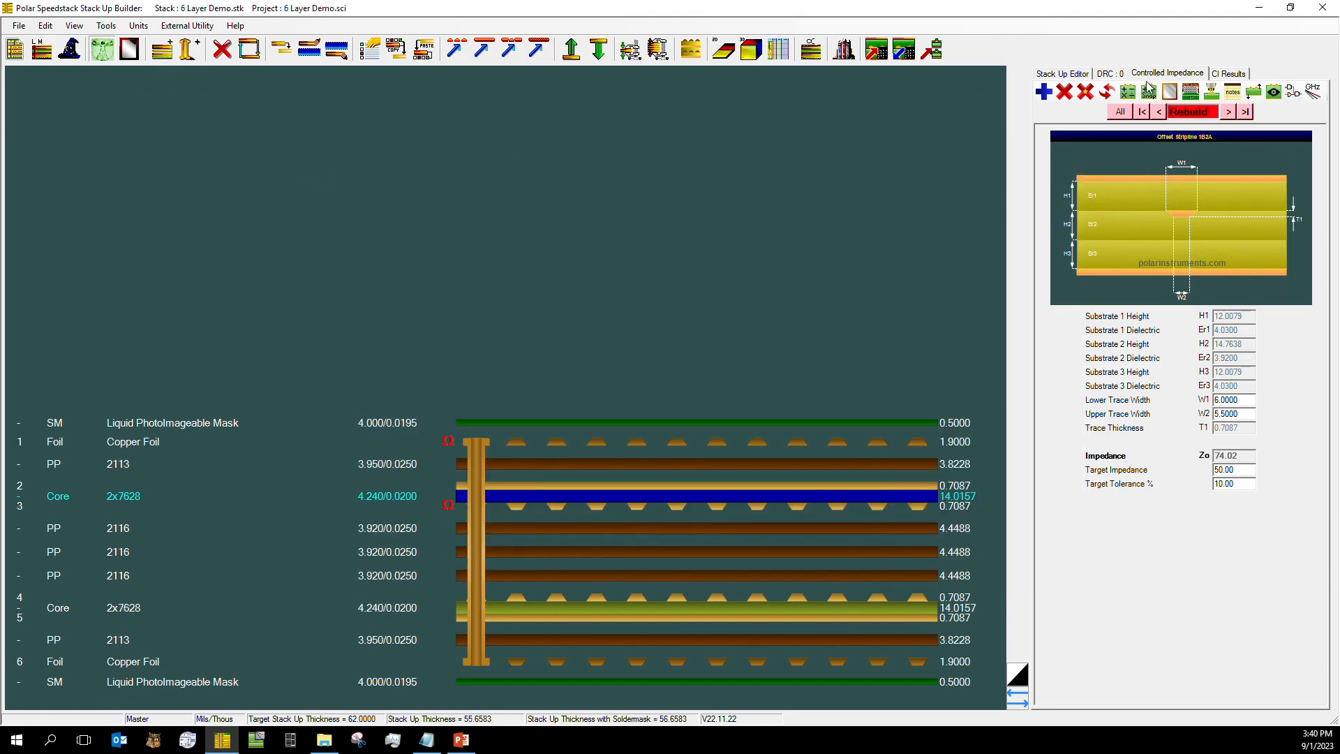
Rebuild and calculate all impedance structures with the 14.0157 mil cores, and check the overall stack-up thickness
{"action": "left_click", "coordinate": [1103, 94]}
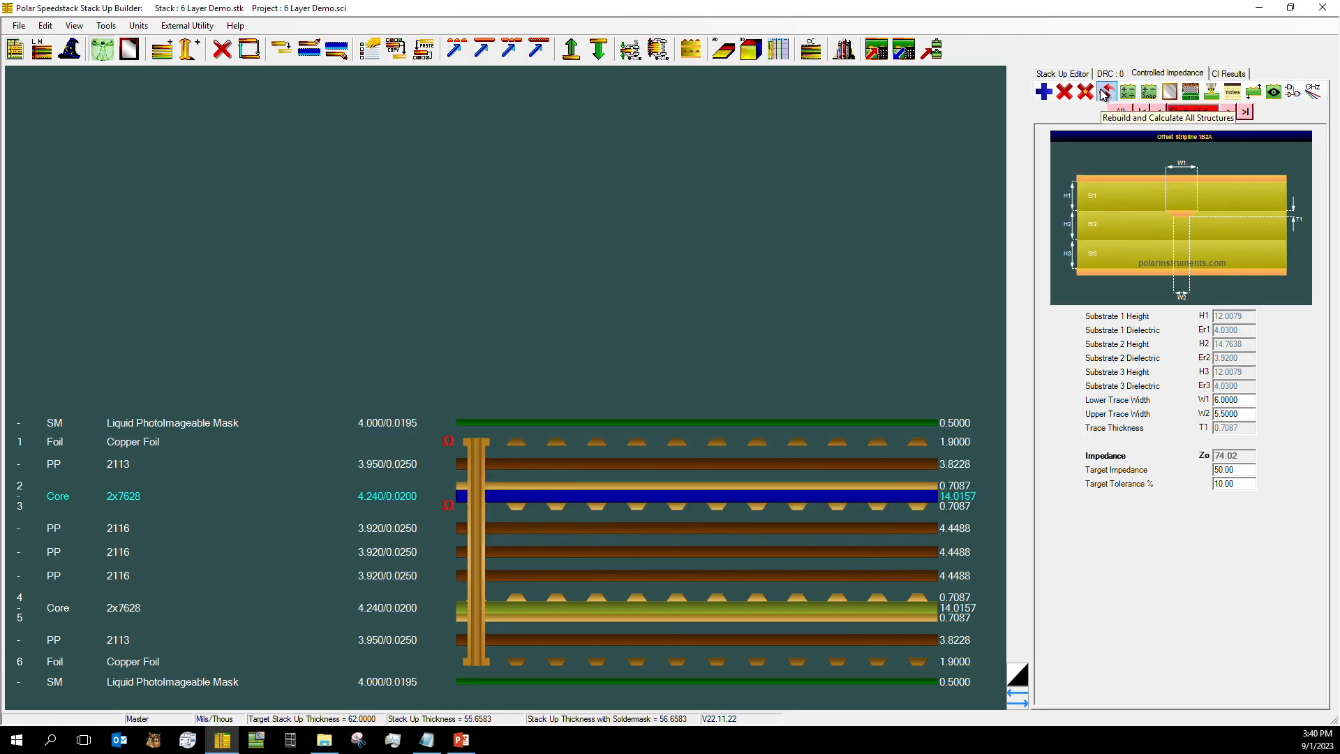
{"action": "left_click", "coordinate": [1073, 73]}
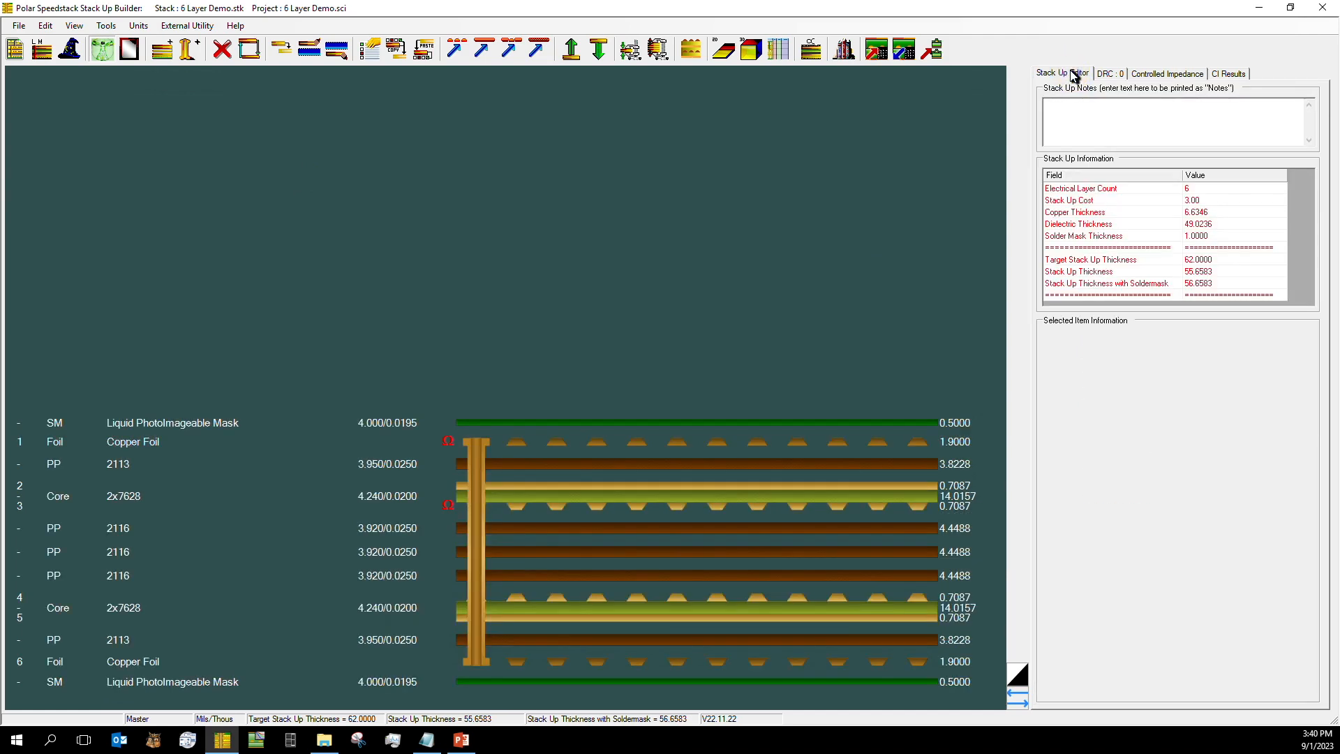
{"action": "left_click", "coordinate": [1145, 73]}
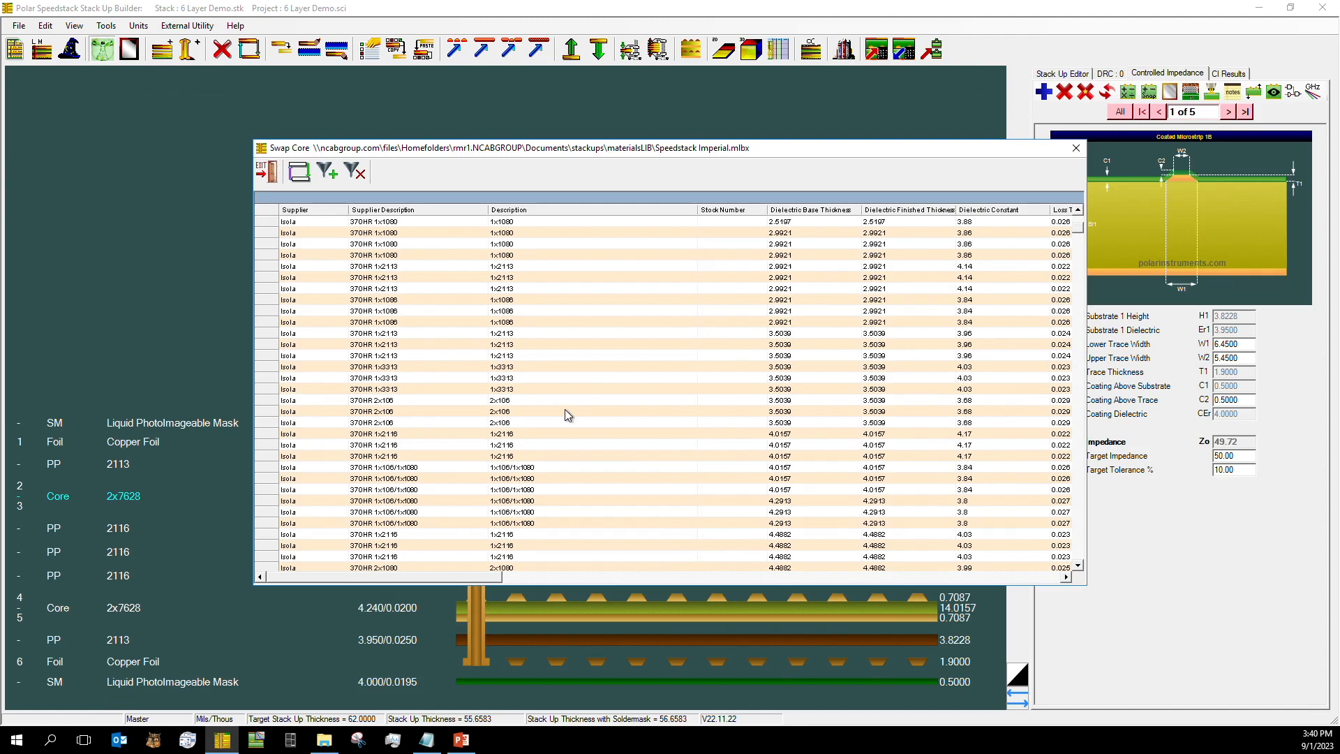
Swap the core between layers 2 and 3, with its symmetrical counterpart, for the 15.9843 mil Isola 370HR 2x7628 with 0.7087 mil copper
{"action": "scroll", "coordinate": [564, 409], "scroll_direction": "down", "scroll_amount": 10}
{"action": "scroll", "coordinate": [567, 414], "scroll_direction": "down", "scroll_amount": 10}
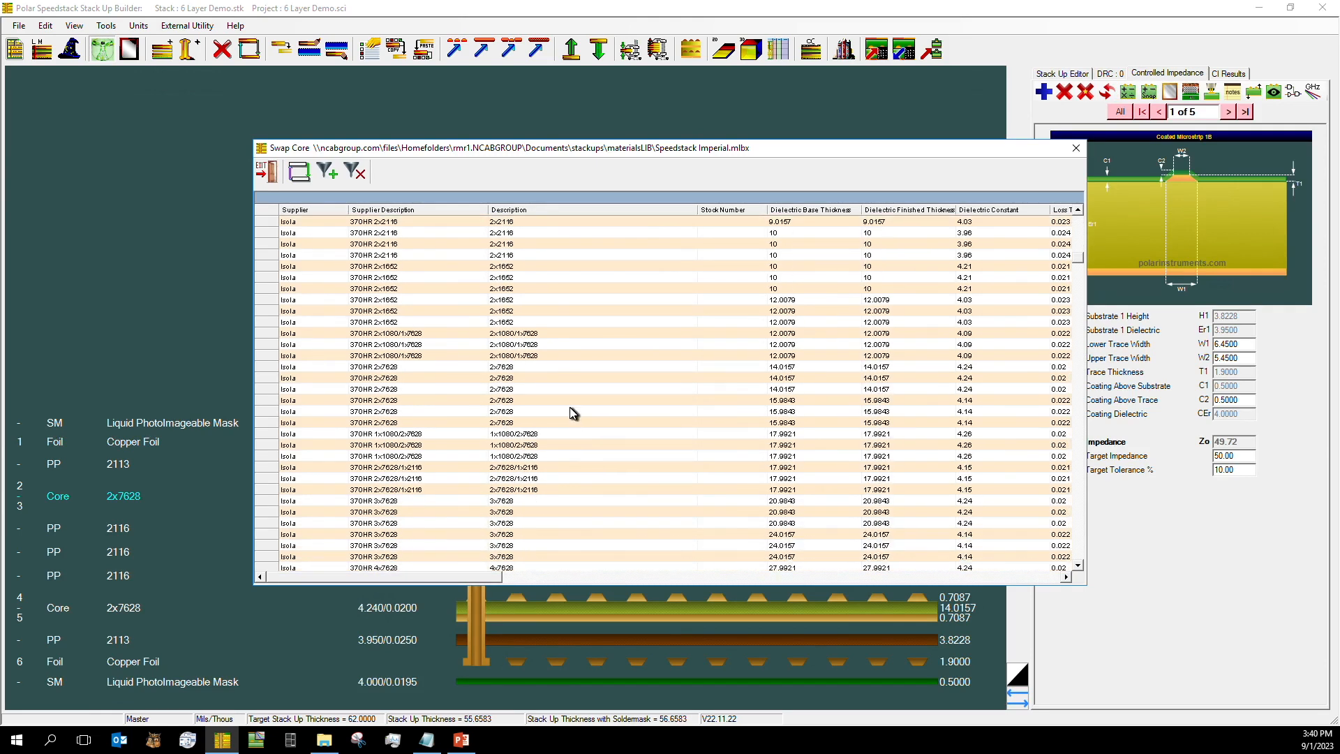
{"action": "left_click", "coordinate": [568, 400]}
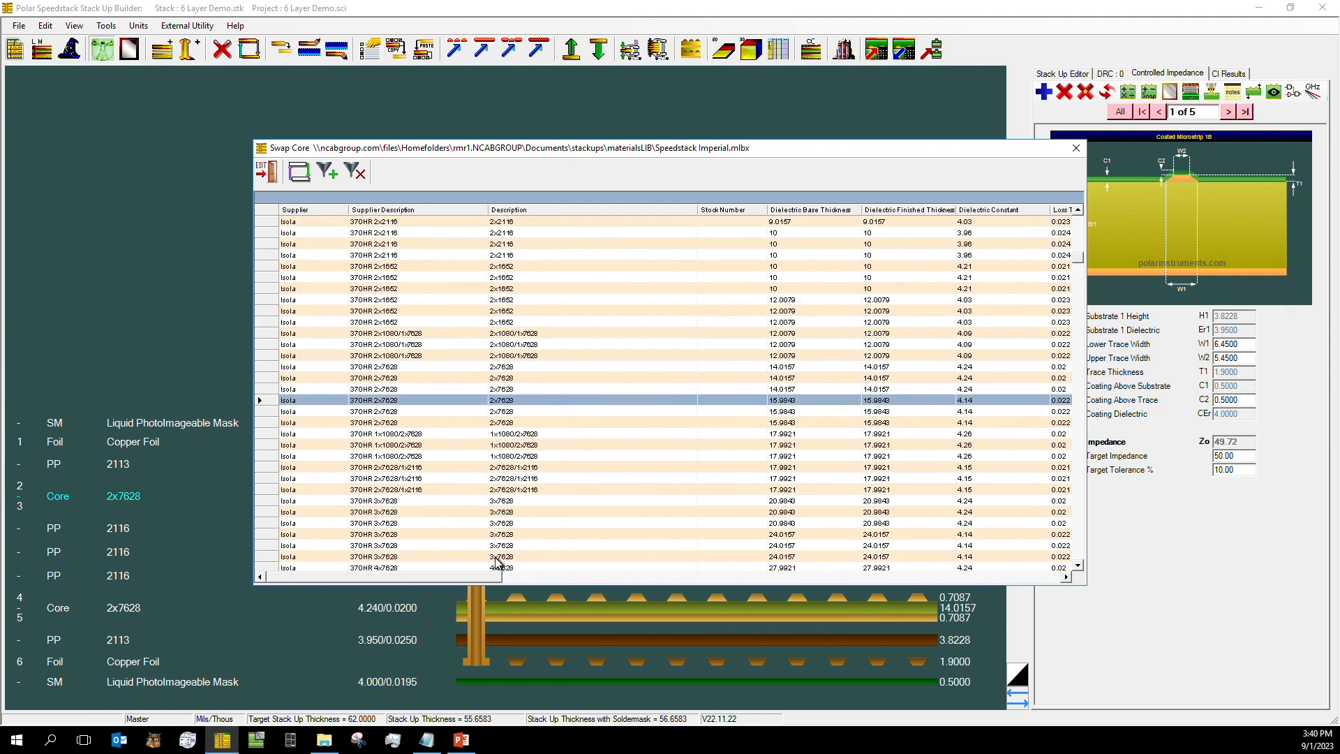
{"action": "left_click_drag", "start_coordinate": [489, 578], "coordinate": [591, 580]}
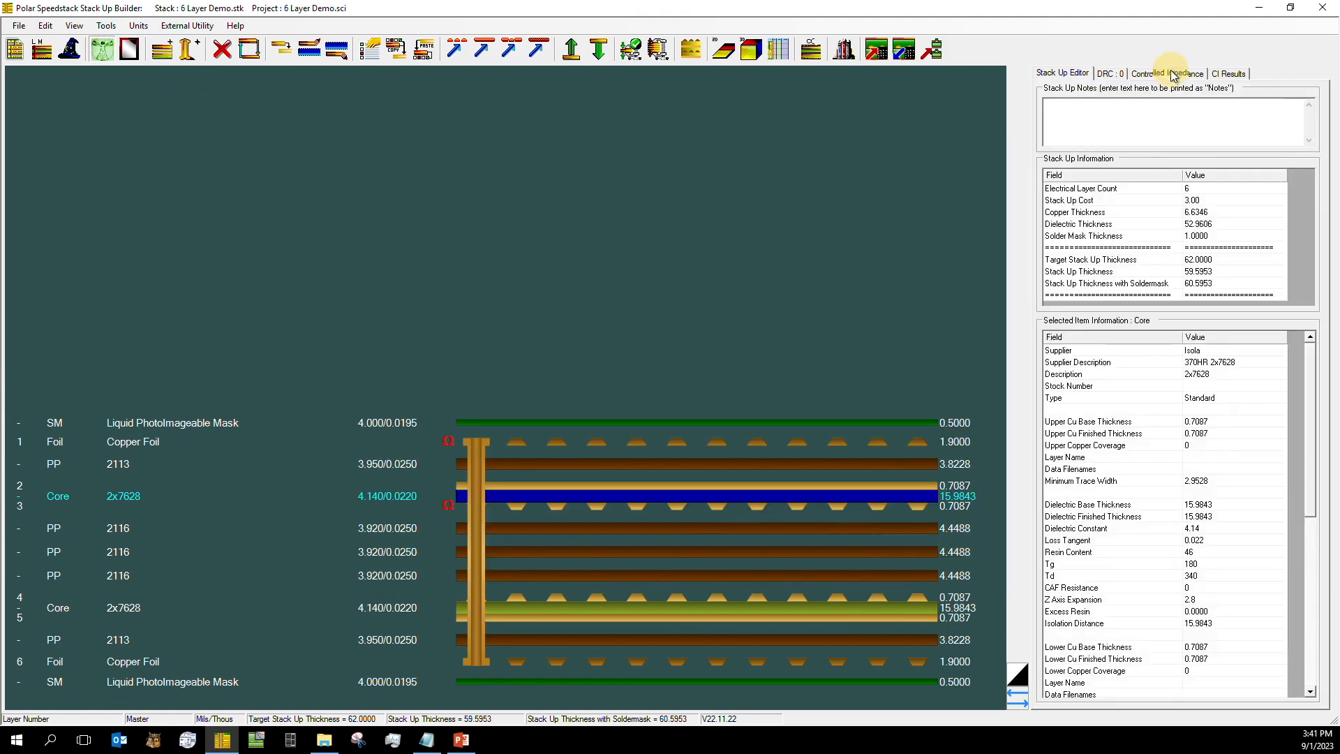
{"action": "left_click", "coordinate": [1170, 72]}
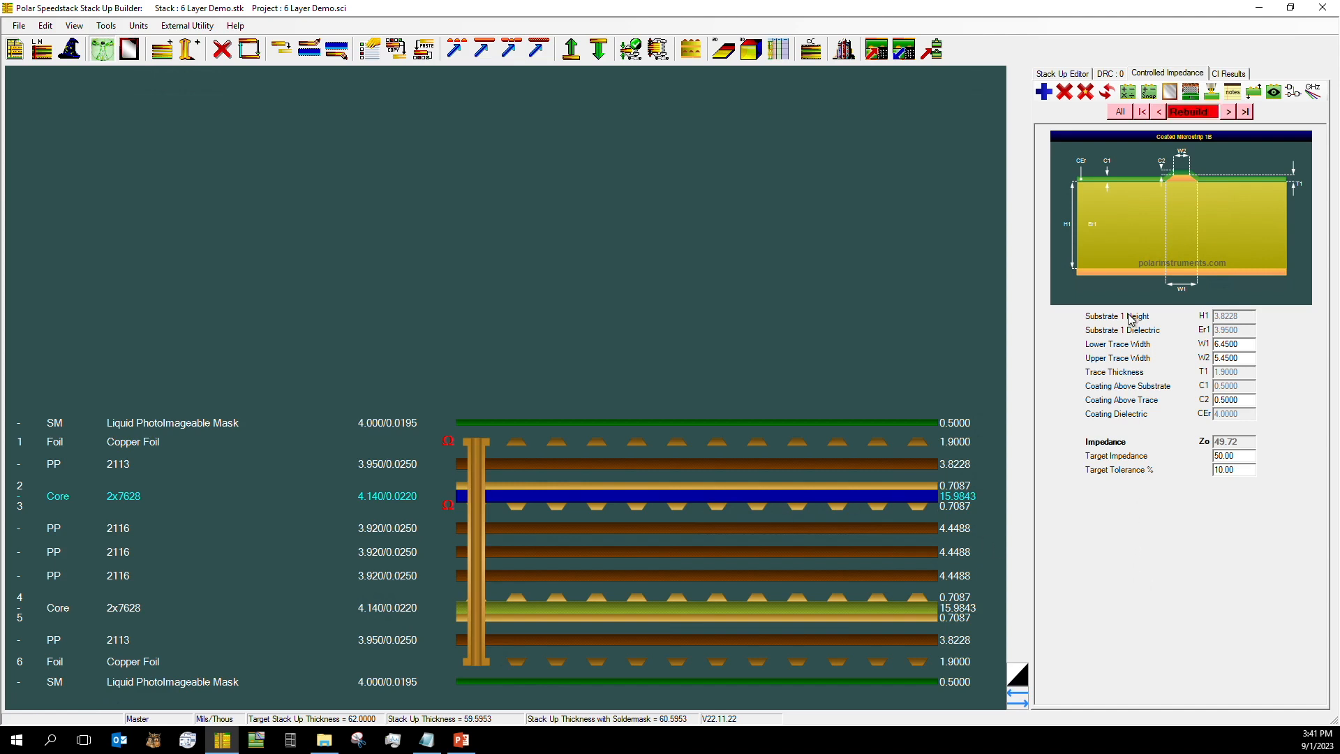
Swap both symmetrical cores for the 17.9921 mil Isola 370HR 1x1080/2x7628 with 0.7087 mil copper, and recalculate all impedance structures
{"action": "right_click", "coordinate": [891, 498]}
{"action": "left_click", "coordinate": [925, 230]}
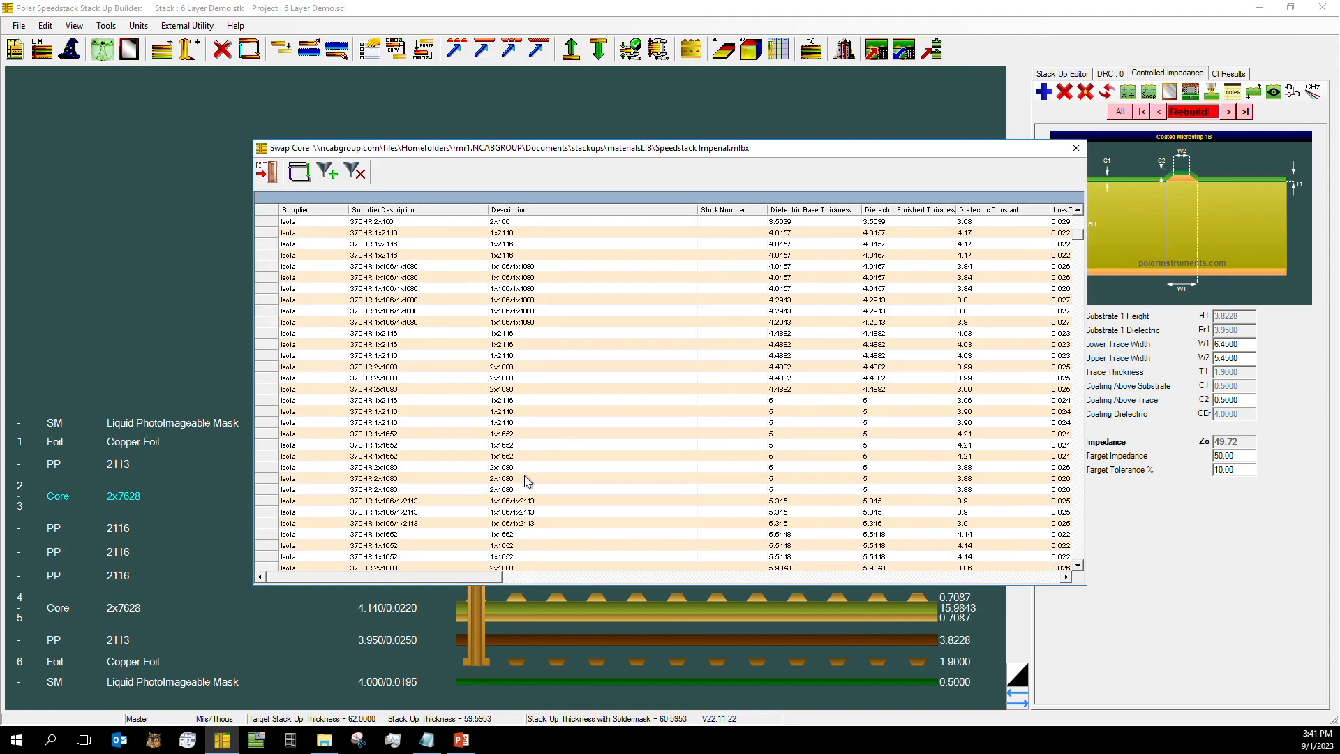
{"action": "double_click", "coordinate": [443, 479]}
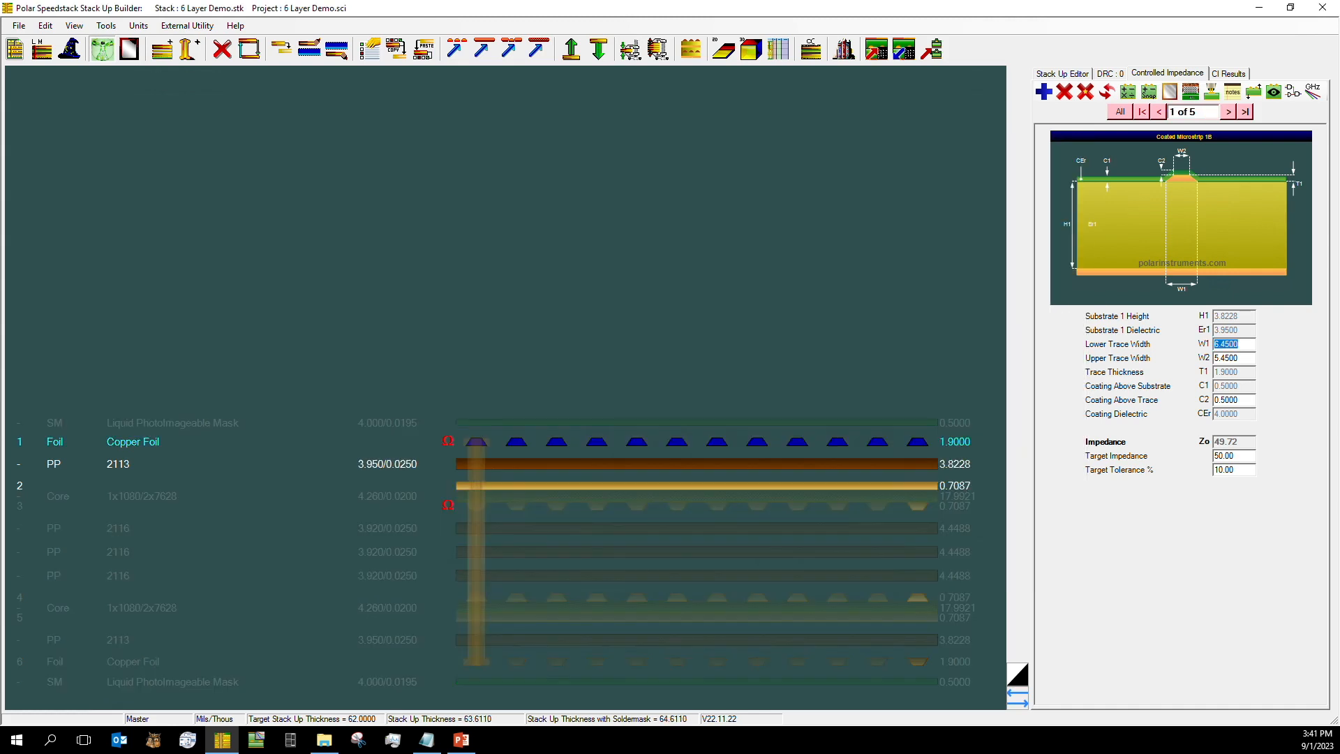
Check the layer 3 differential and single-ended striplines against the overall stack-up thickness with the 17.9921 mil cores
{"action": "left_click", "coordinate": [1245, 112]}
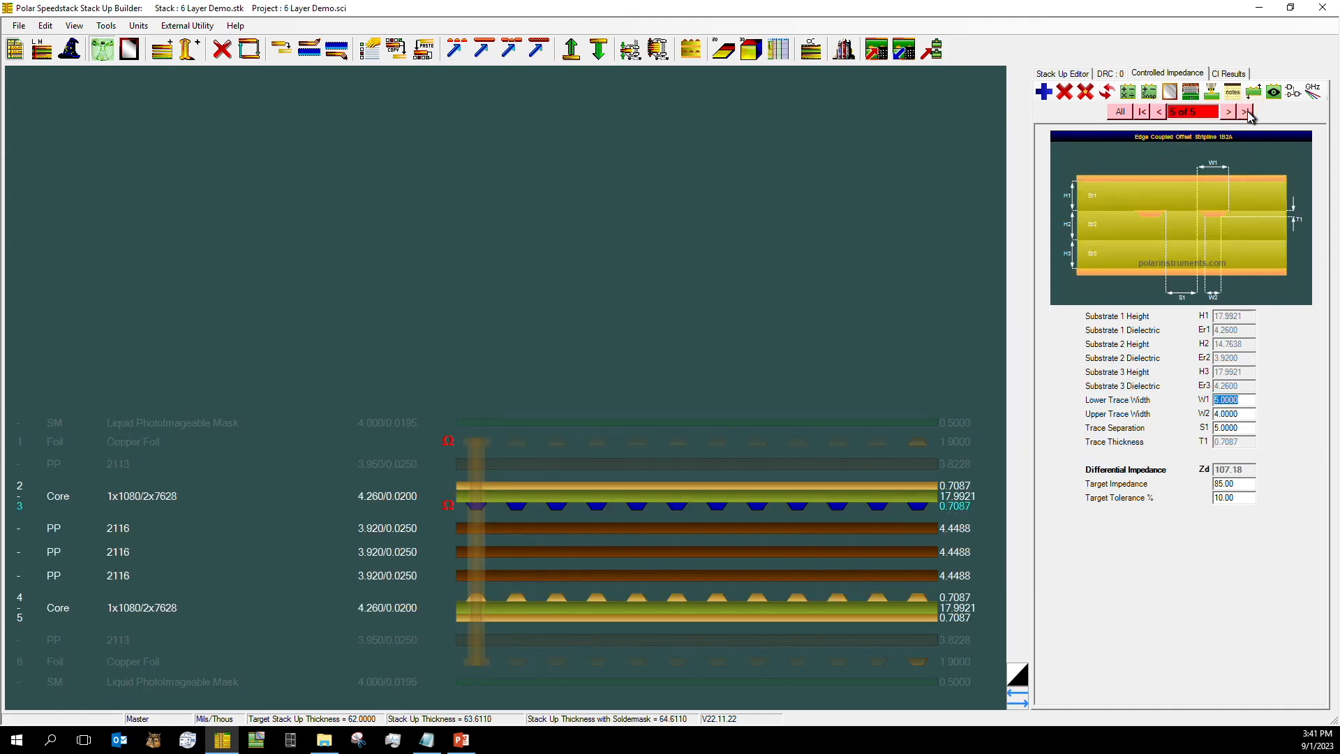
{"action": "left_click", "coordinate": [1159, 112]}
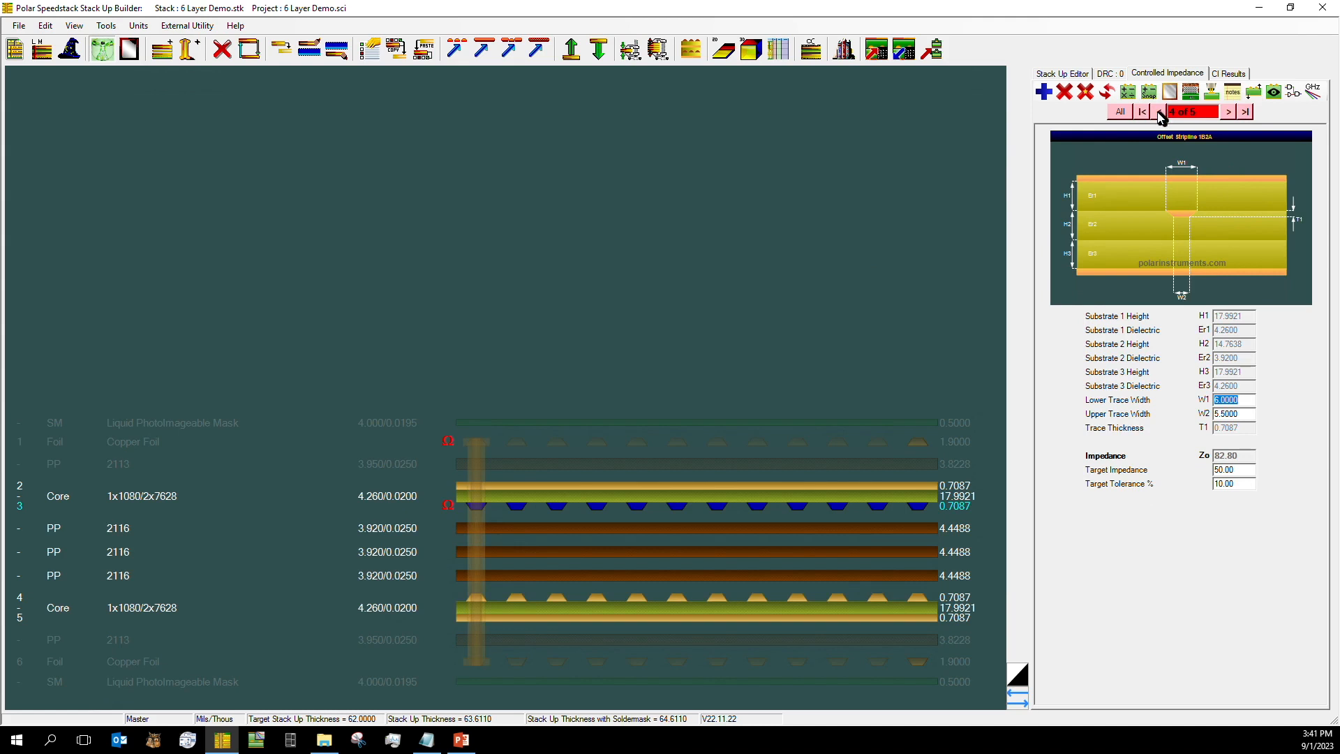
{"action": "left_click", "coordinate": [1063, 73]}
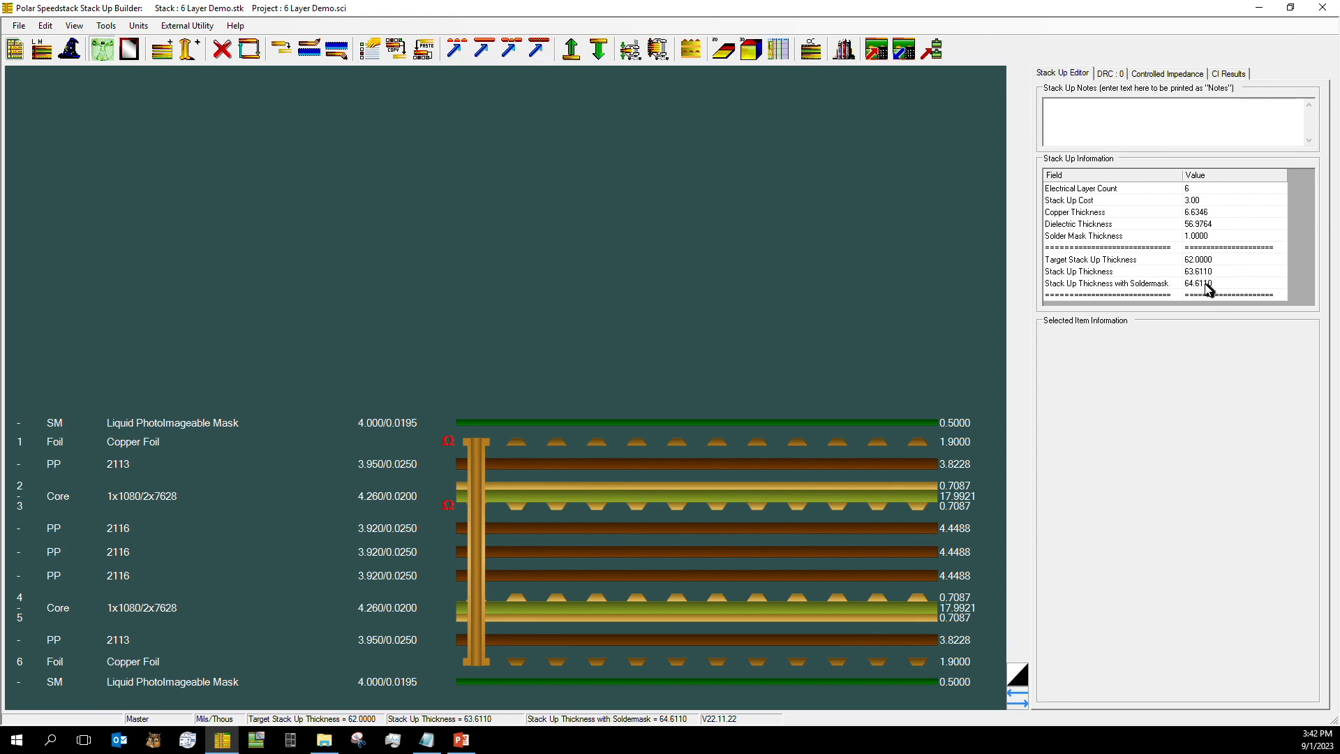
{"action": "left_click", "coordinate": [1155, 75]}
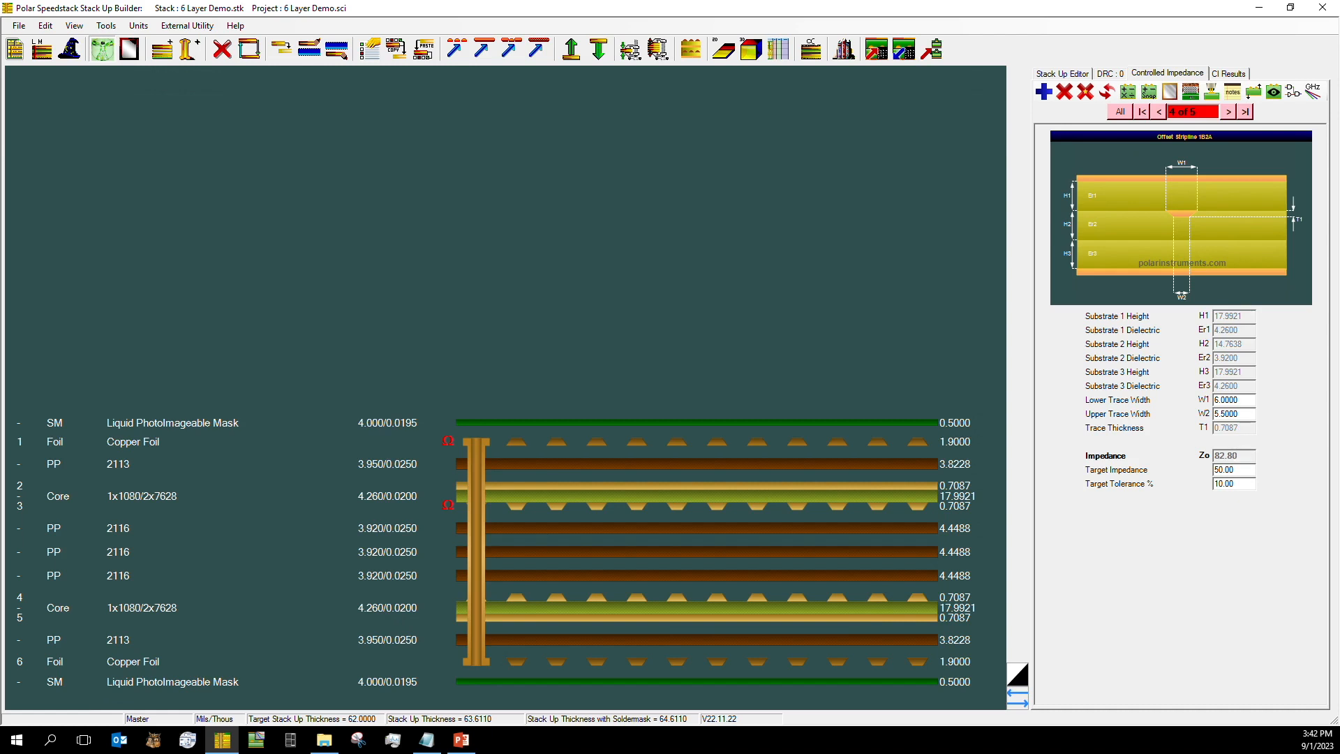
Try wider traces on the layer 3 single-ended offset stripline, up to 18 mil lower and 17.5 mil upper width, calculating the impedance
{"action": "double_click", "coordinate": [1238, 400]}
{"action": "type", "text": "10"}
{"action": "key", "text": "Tab"}
{"action": "type", "text": "9"}
{"action": "left_click", "coordinate": [1127, 98]}
{"action": "double_click", "coordinate": [1239, 403]}
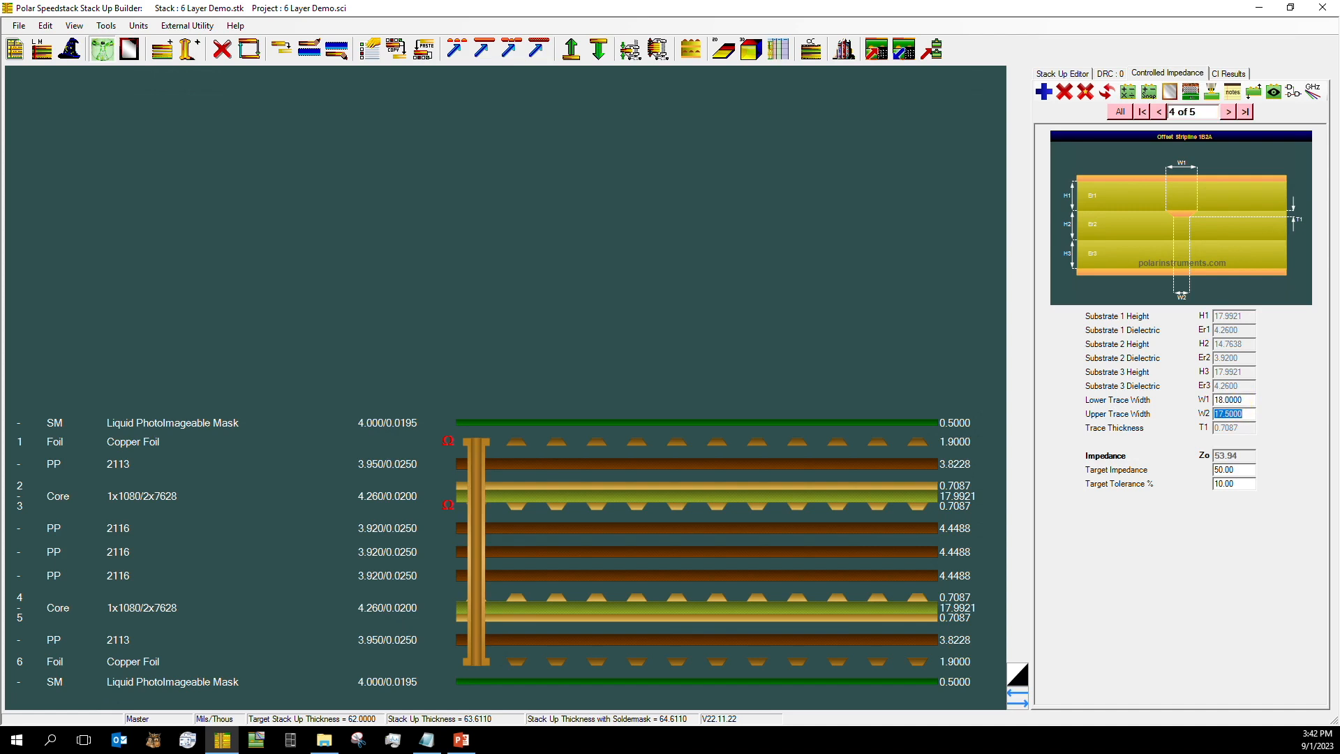
Set the layer 3 single-ended stripline's lower trace width to 19.5 mil and upper width to 19 mil, and calculate the structure
{"action": "double_click", "coordinate": [1223, 401]}
{"action": "type", "text": "9"}
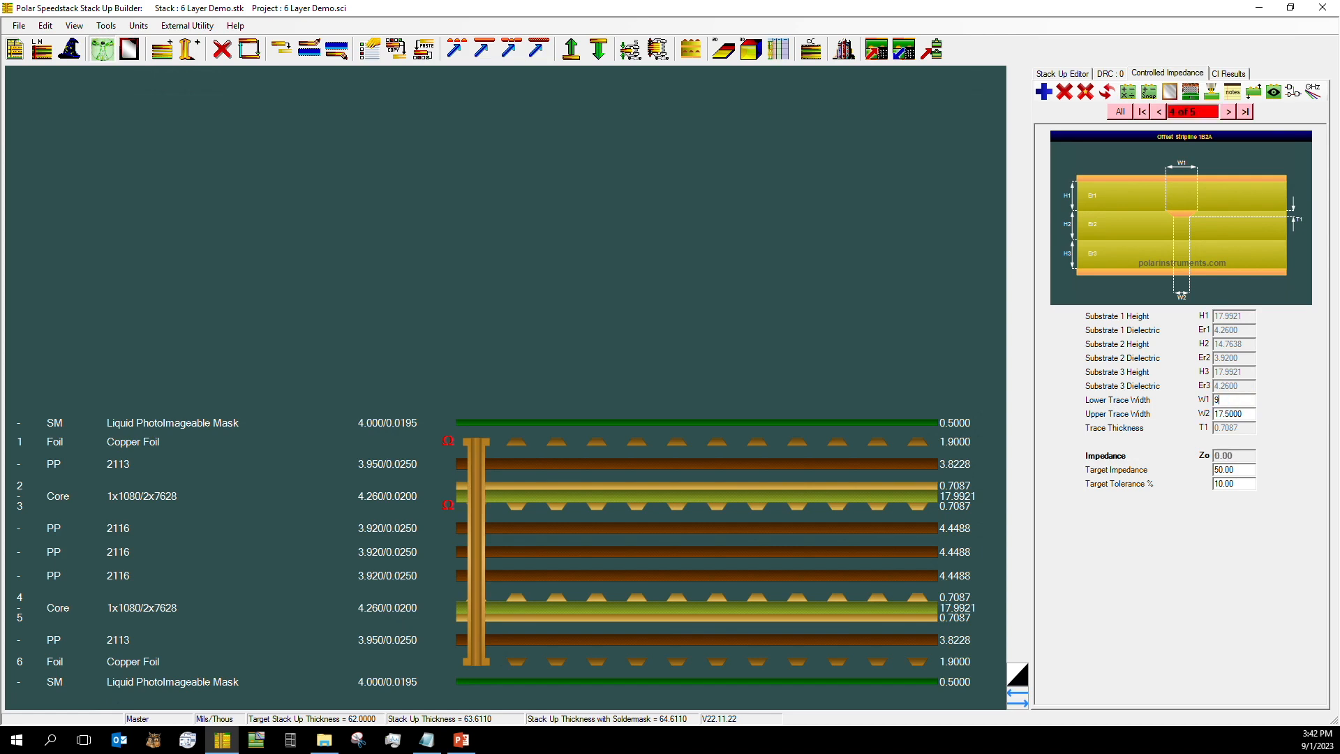
{"action": "key", "text": "BackSpace"}
{"action": "type", "text": "19.5"}
{"action": "key", "text": "Tab"}
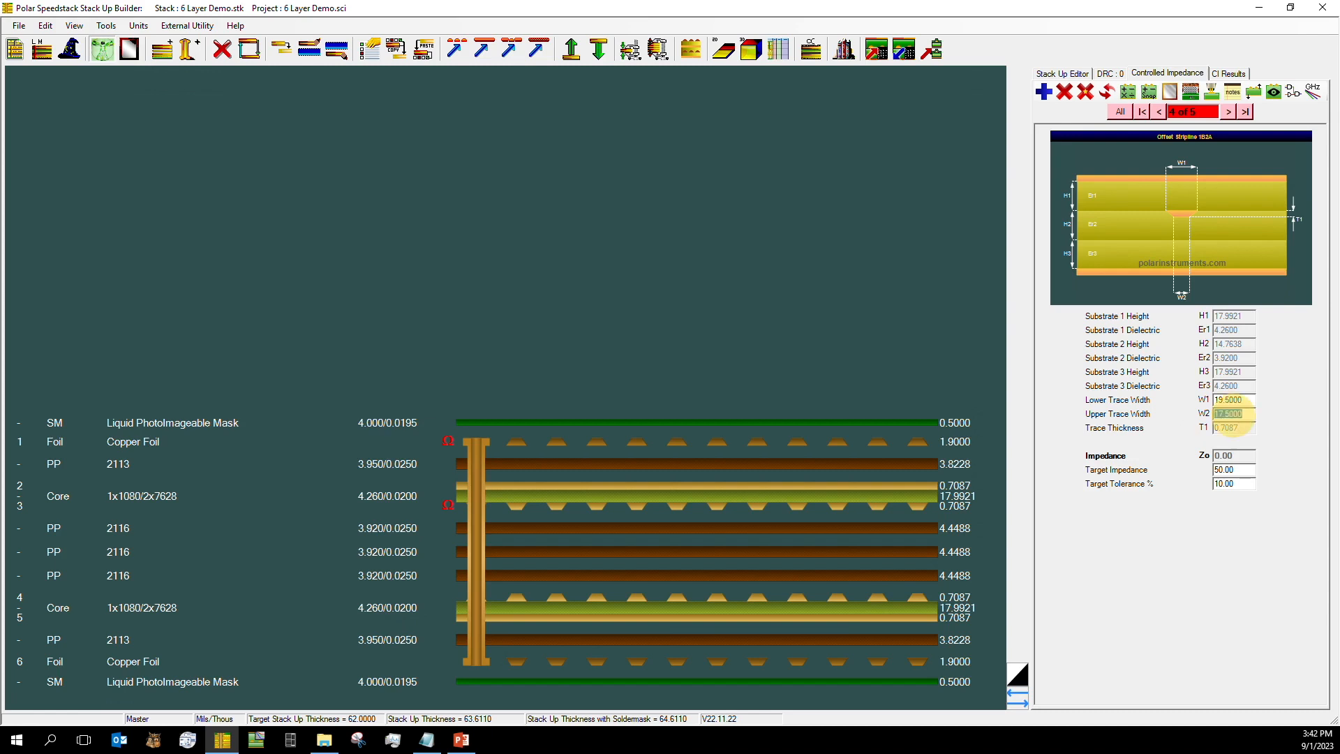
{"action": "type", "text": "19"}
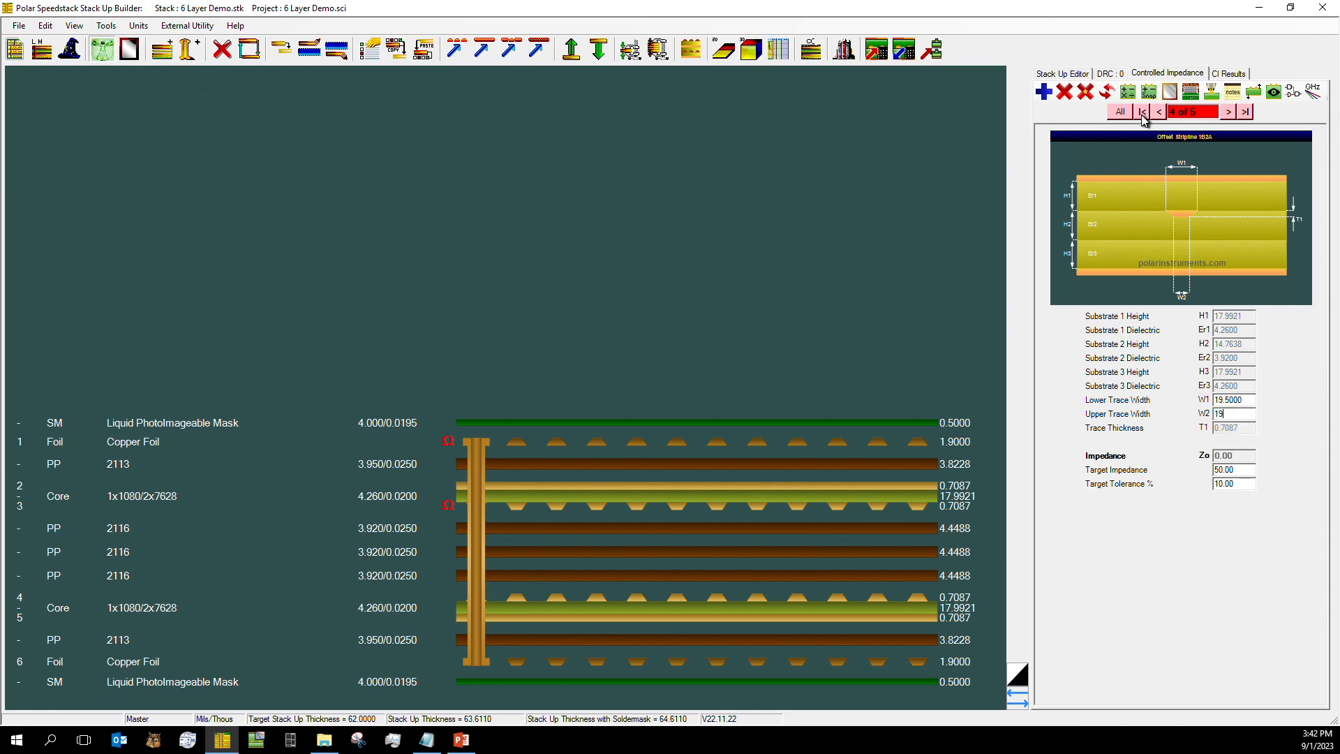
{"action": "left_click", "coordinate": [1125, 94]}
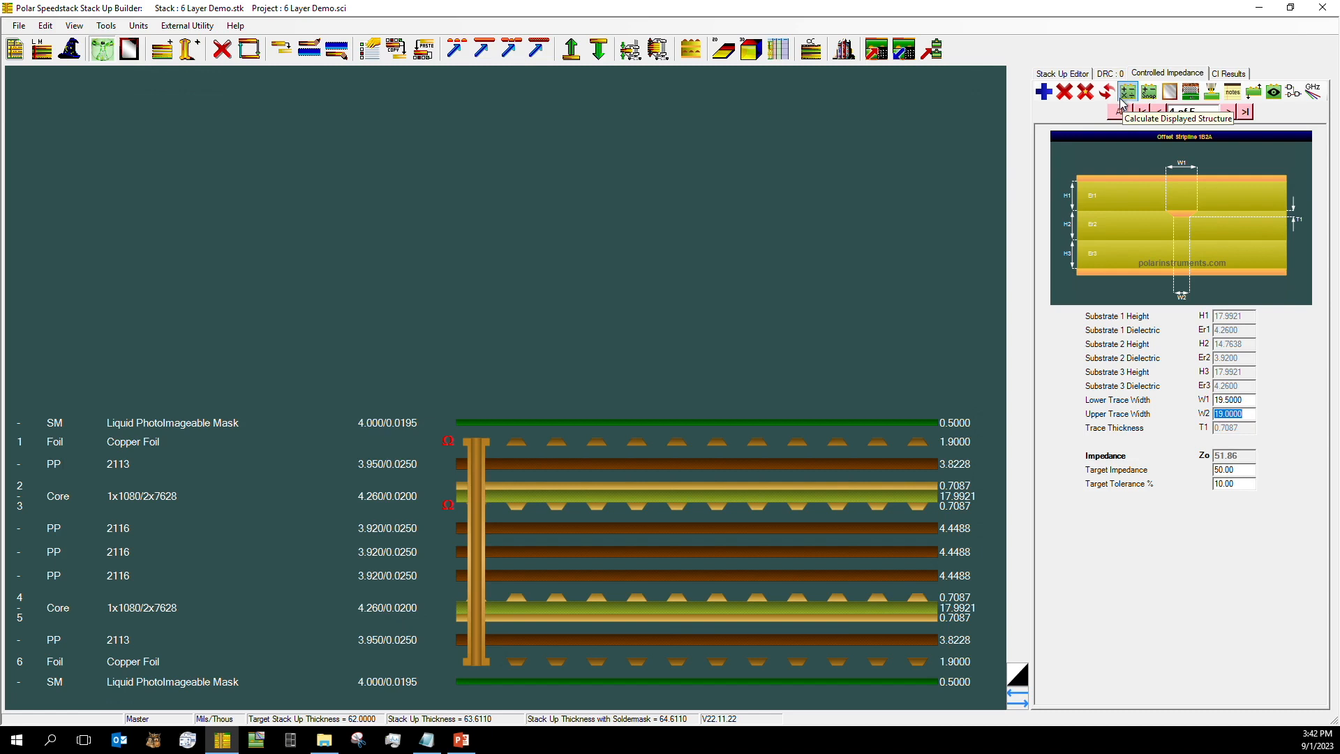
{"action": "left_click", "coordinate": [979, 385]}
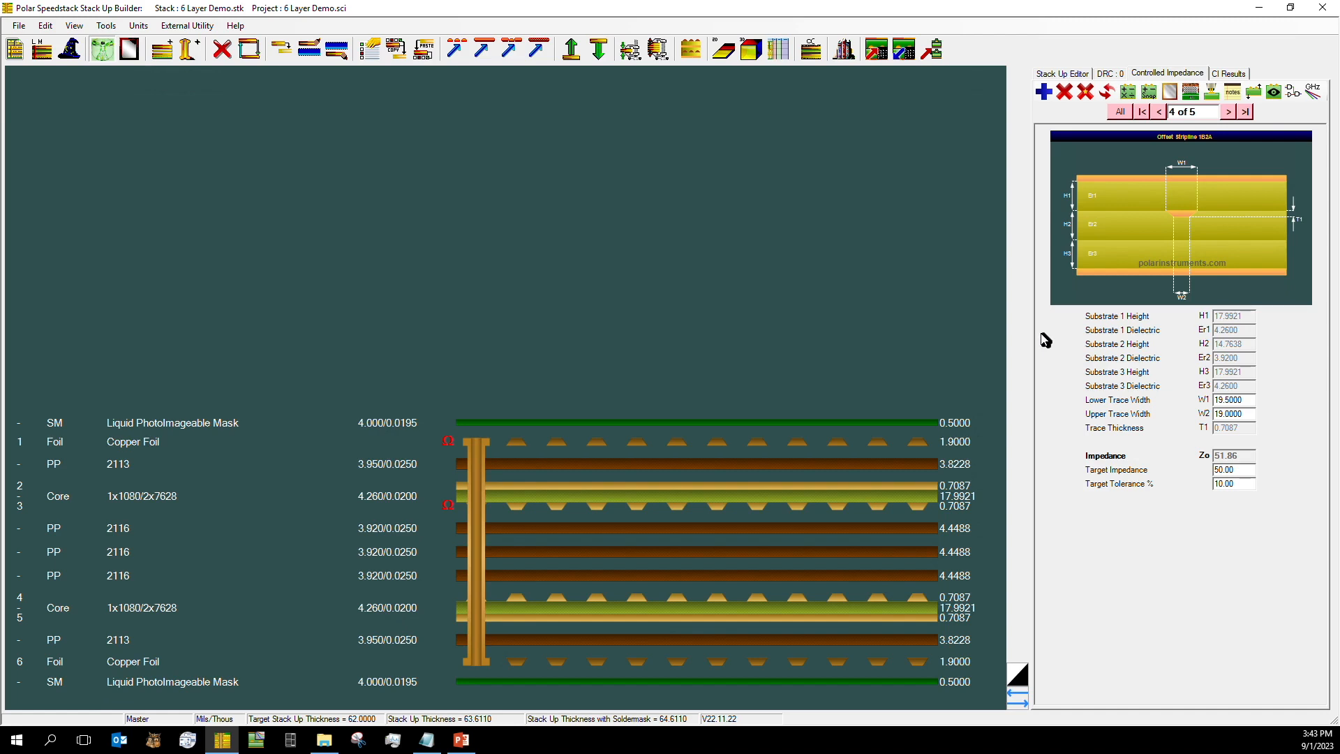
Apply all finishing to the stack-up, rebuild and calculate all impedance structures, and review the layer 3 differential and single-ended striplines
{"action": "left_click", "coordinate": [638, 61]}
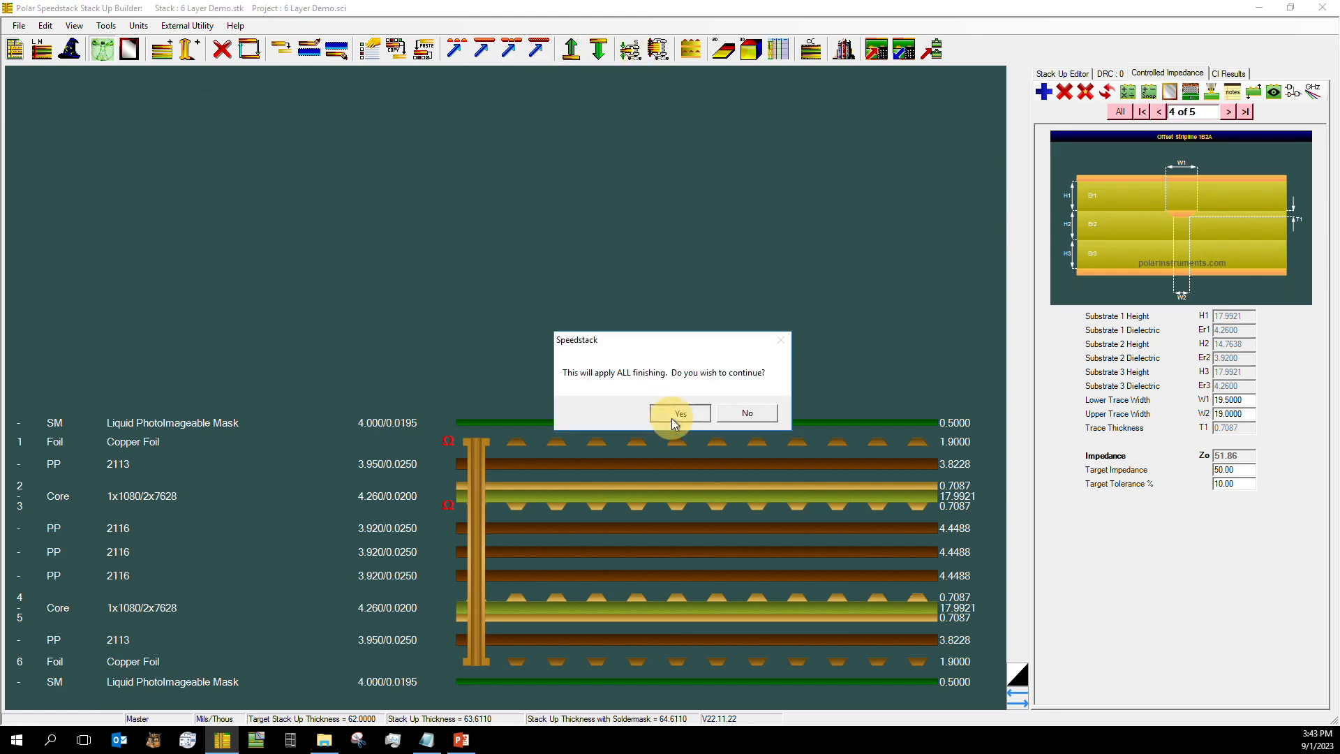
{"action": "left_click", "coordinate": [671, 417]}
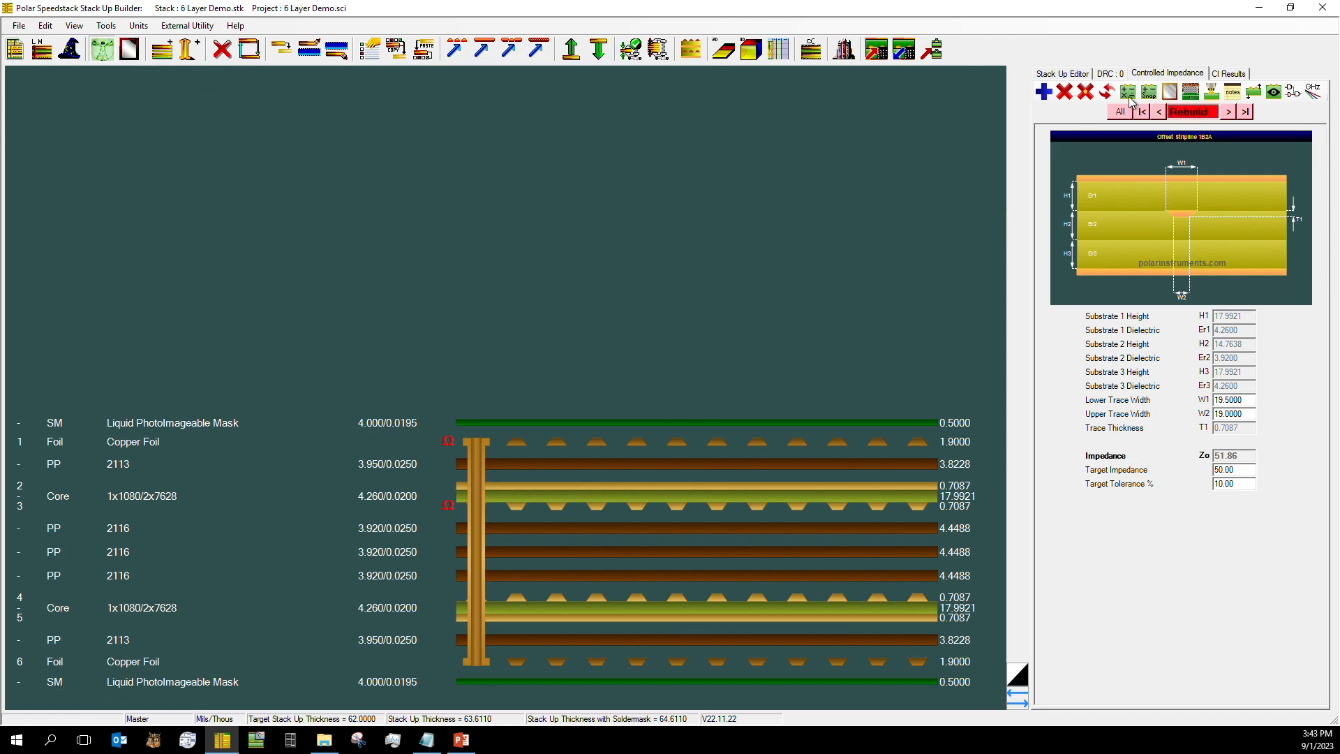
{"action": "left_click", "coordinate": [1109, 92]}
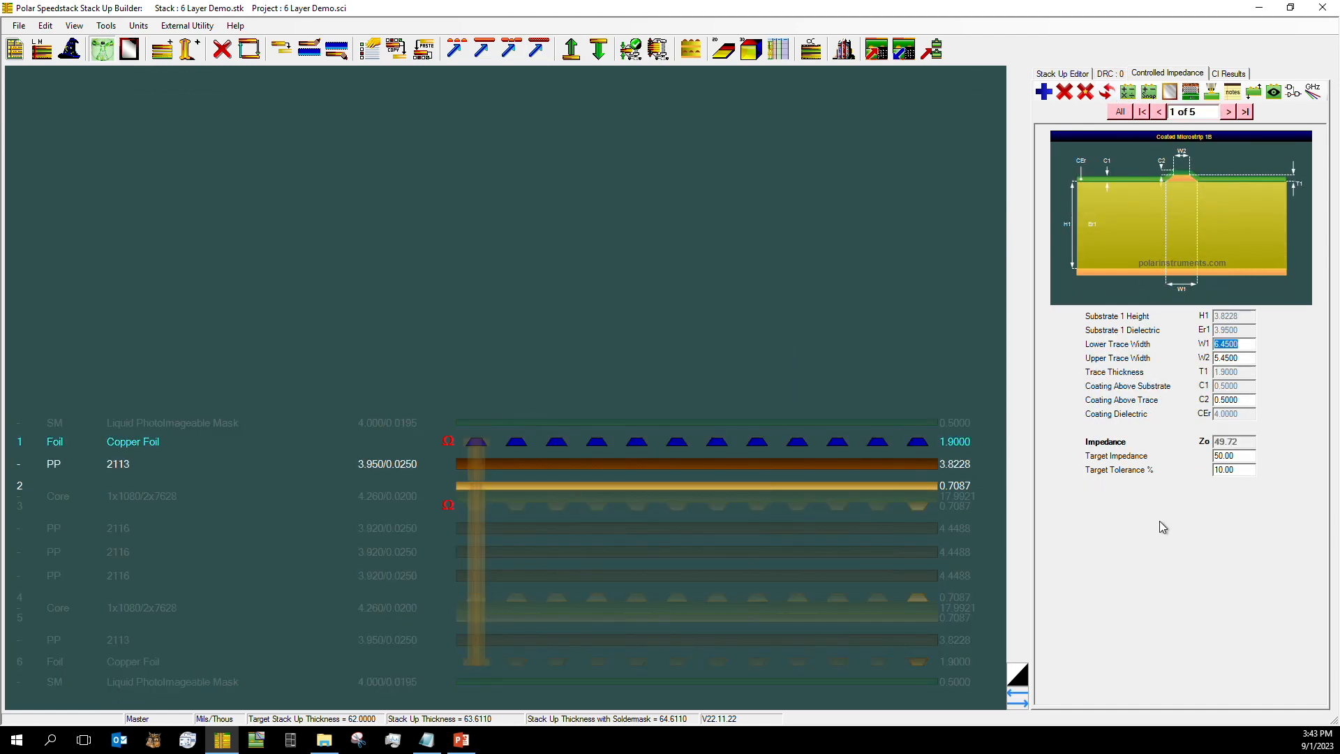
{"action": "left_click", "coordinate": [1245, 112]}
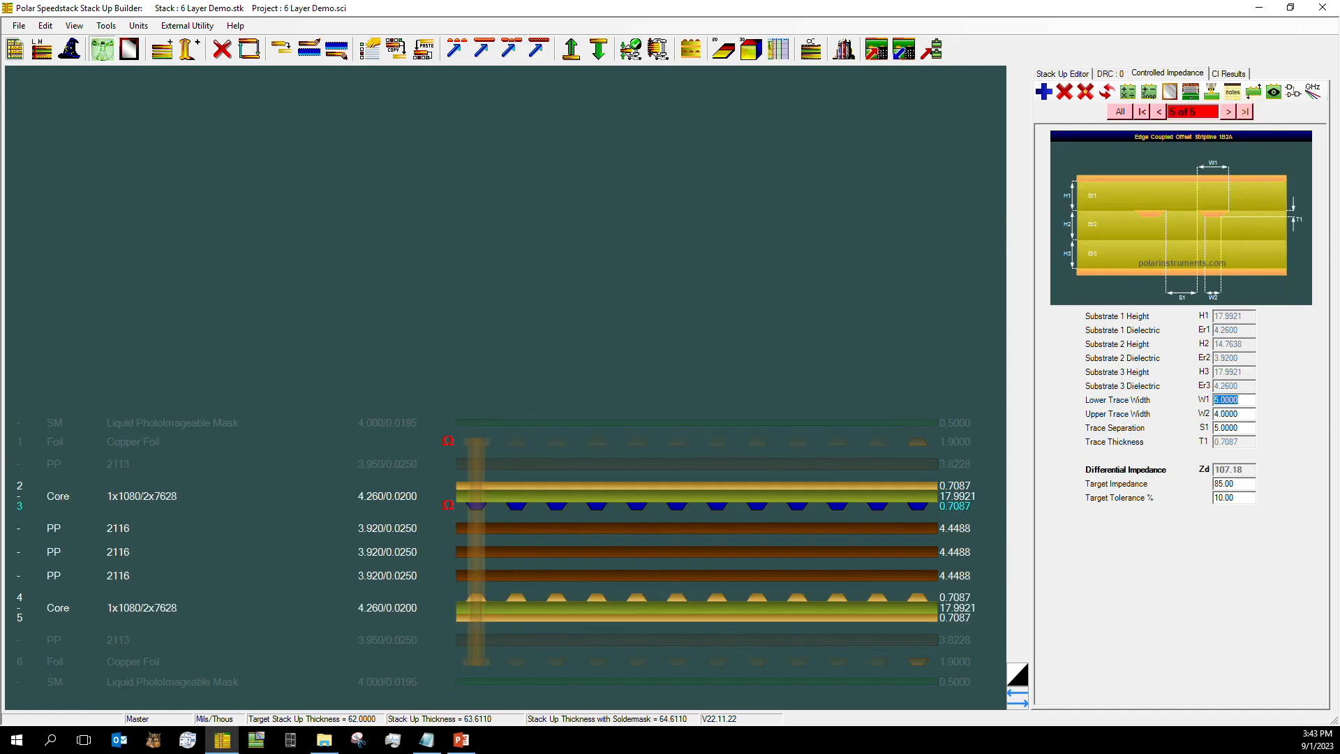
{"action": "left_click", "coordinate": [1158, 112]}
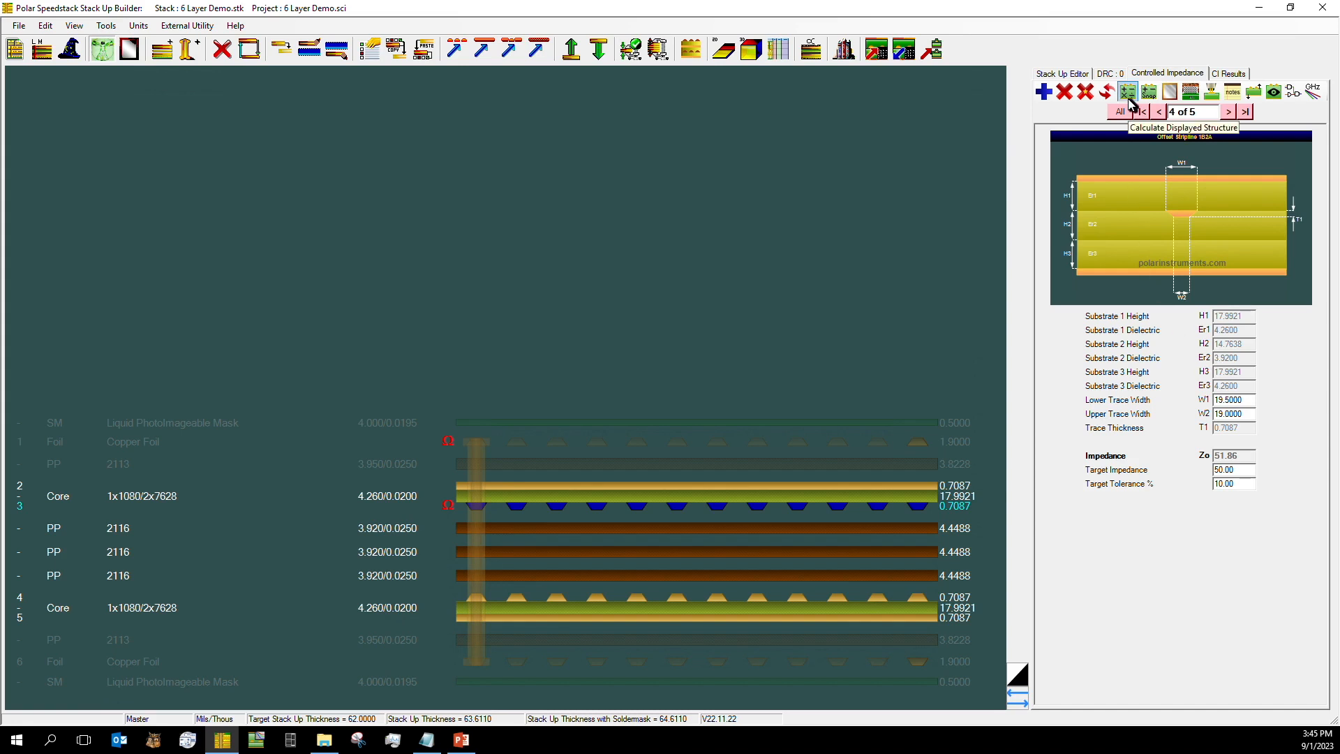
Set the layer 3 single-ended stripline's lower trace width to 19.75 mil and upper width to 19.25 mil, and calculate the structure
{"action": "double_click", "coordinate": [1229, 400]}
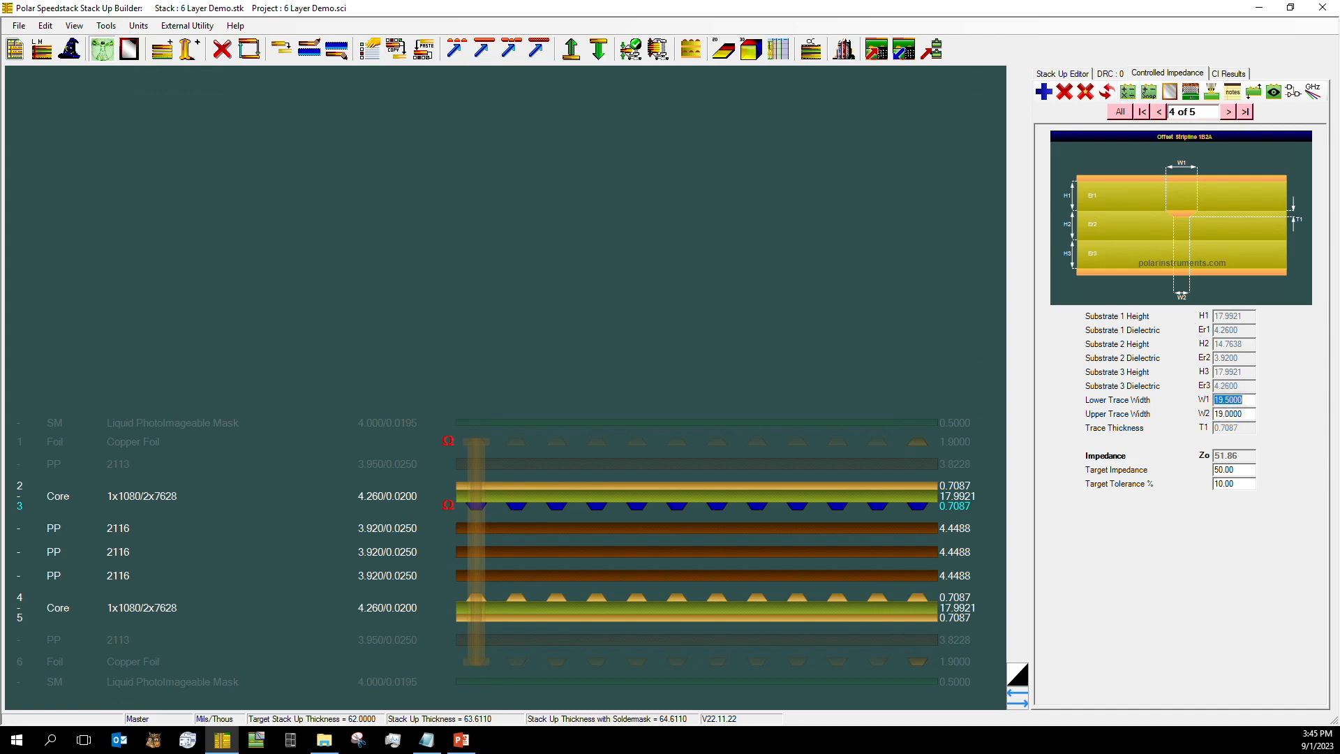
{"action": "type", "text": "19.75"}
{"action": "key", "text": "Tab"}
{"action": "type", "text": "1"}
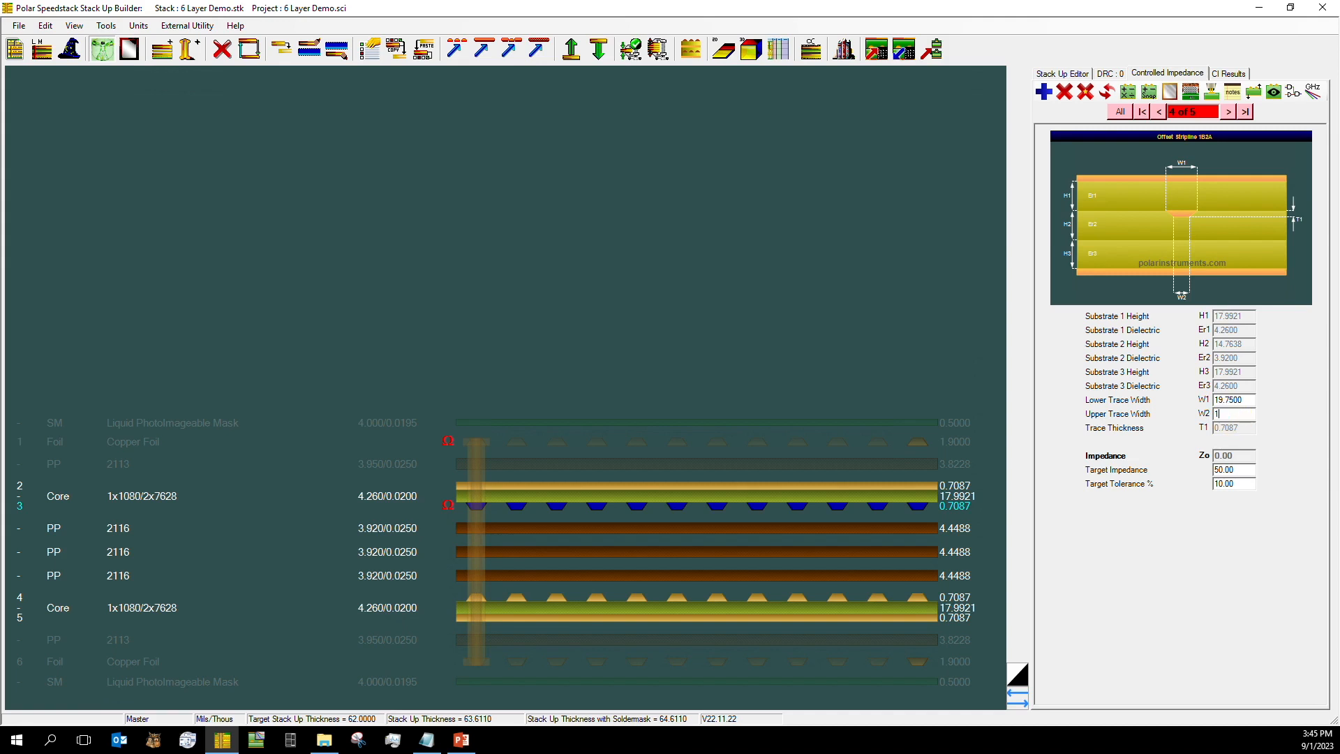
{"action": "type", "text": "9.25"}
{"action": "left_click", "coordinate": [1128, 92]}
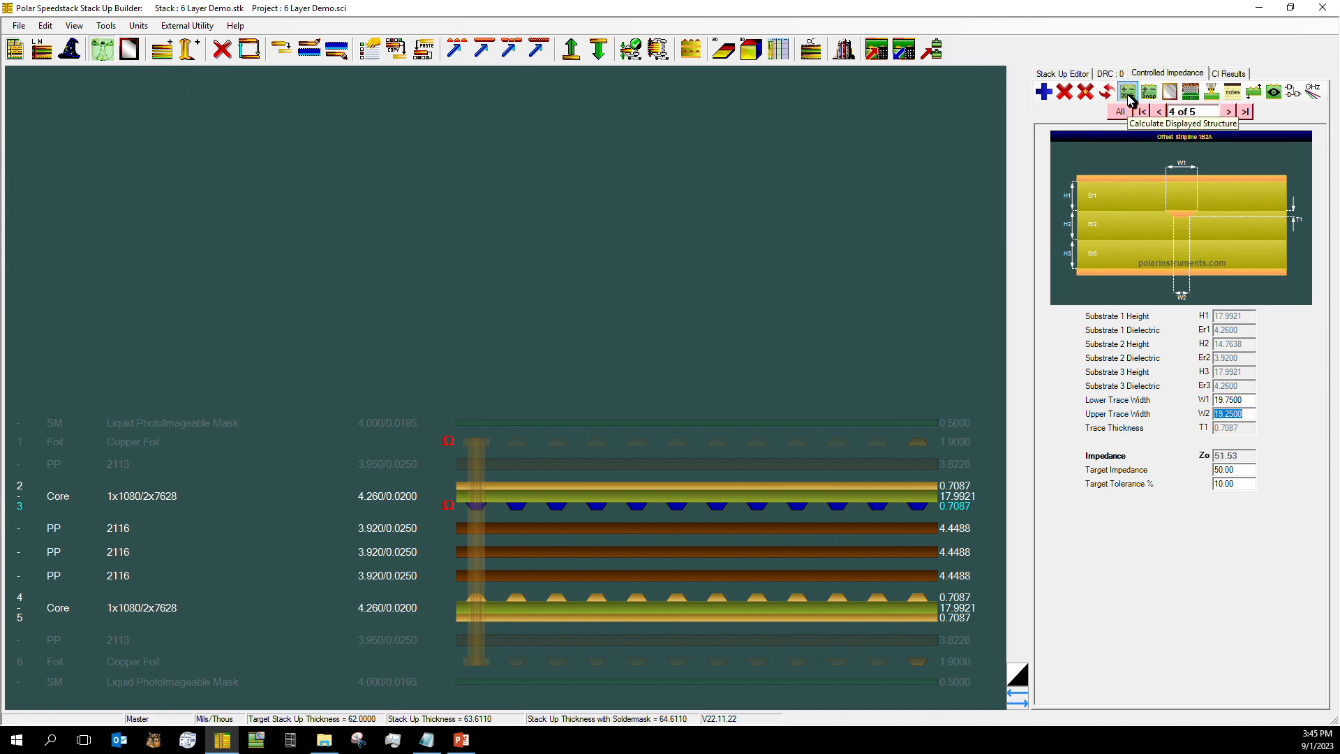
Try to goal seek the layer 3 single-ended stripline's 50 ohm target by varying W1/W2 only
{"action": "left_click", "coordinate": [1201, 95]}
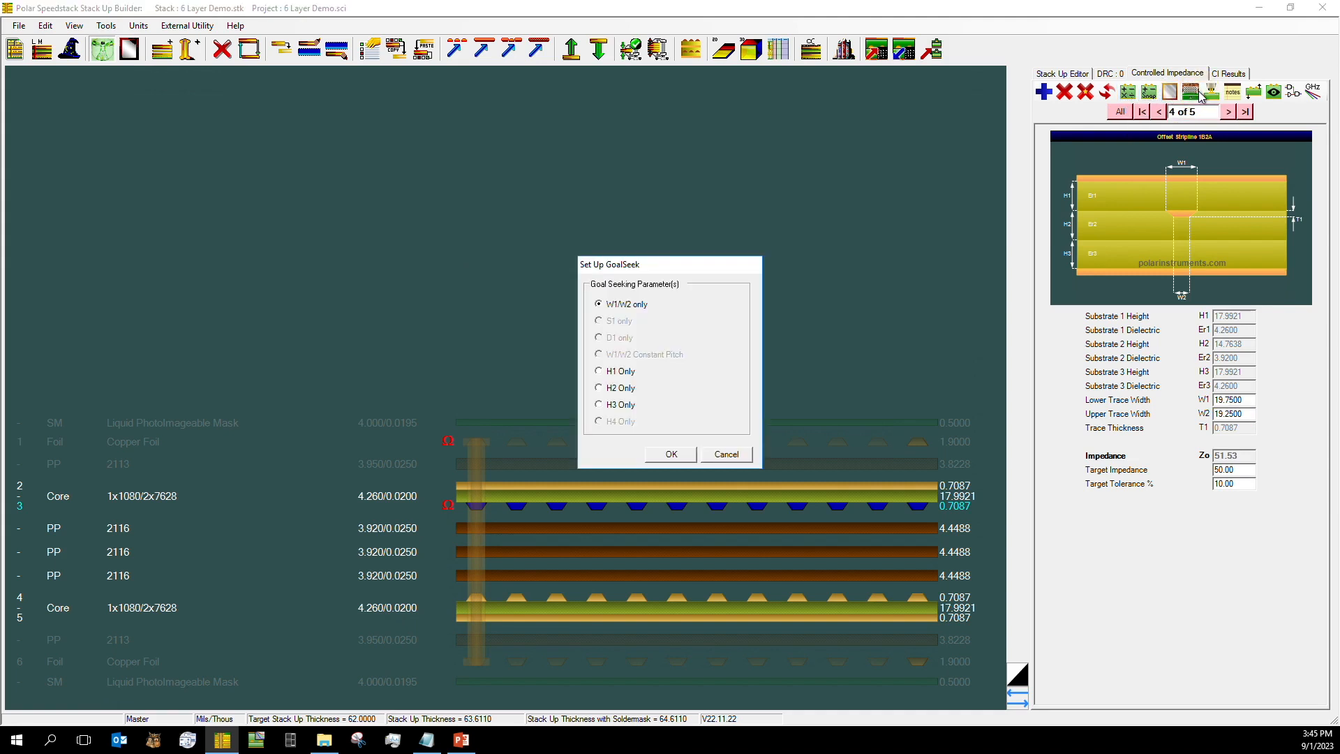
{"action": "left_click", "coordinate": [677, 456]}
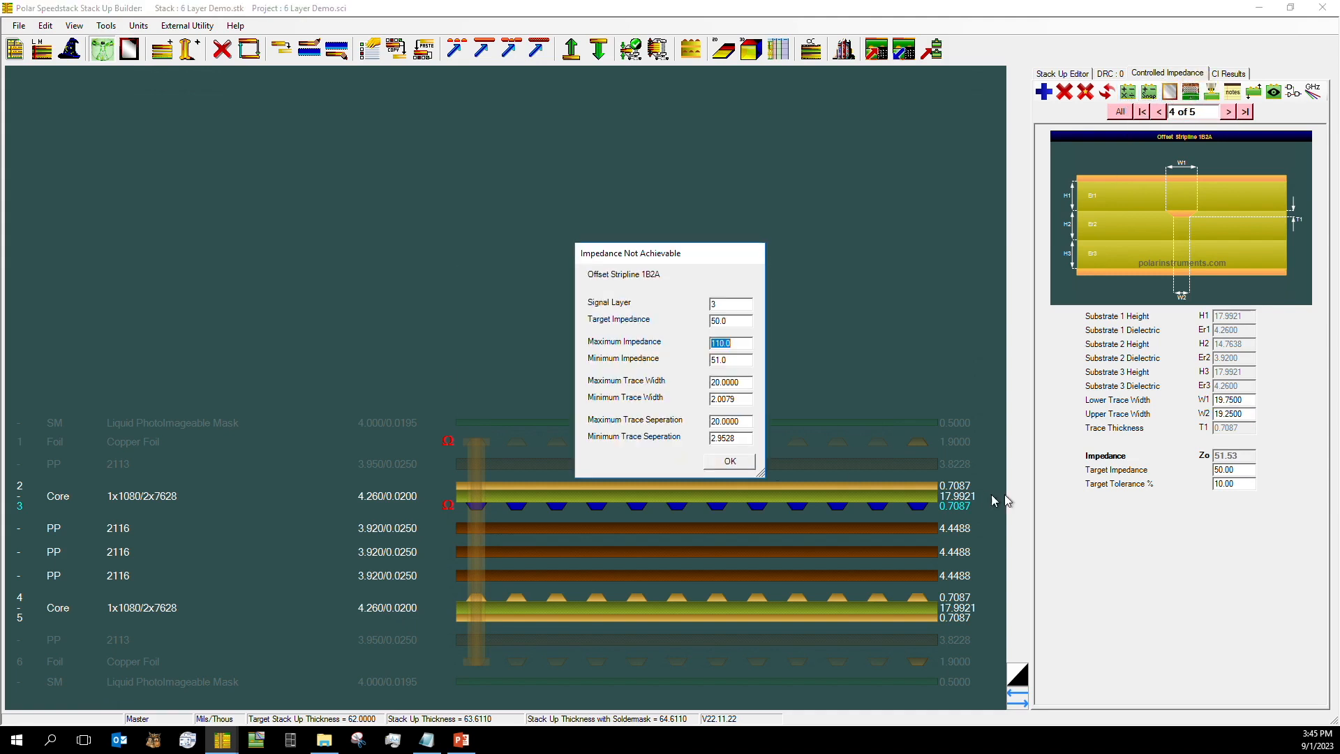
{"action": "left_click", "coordinate": [739, 462]}
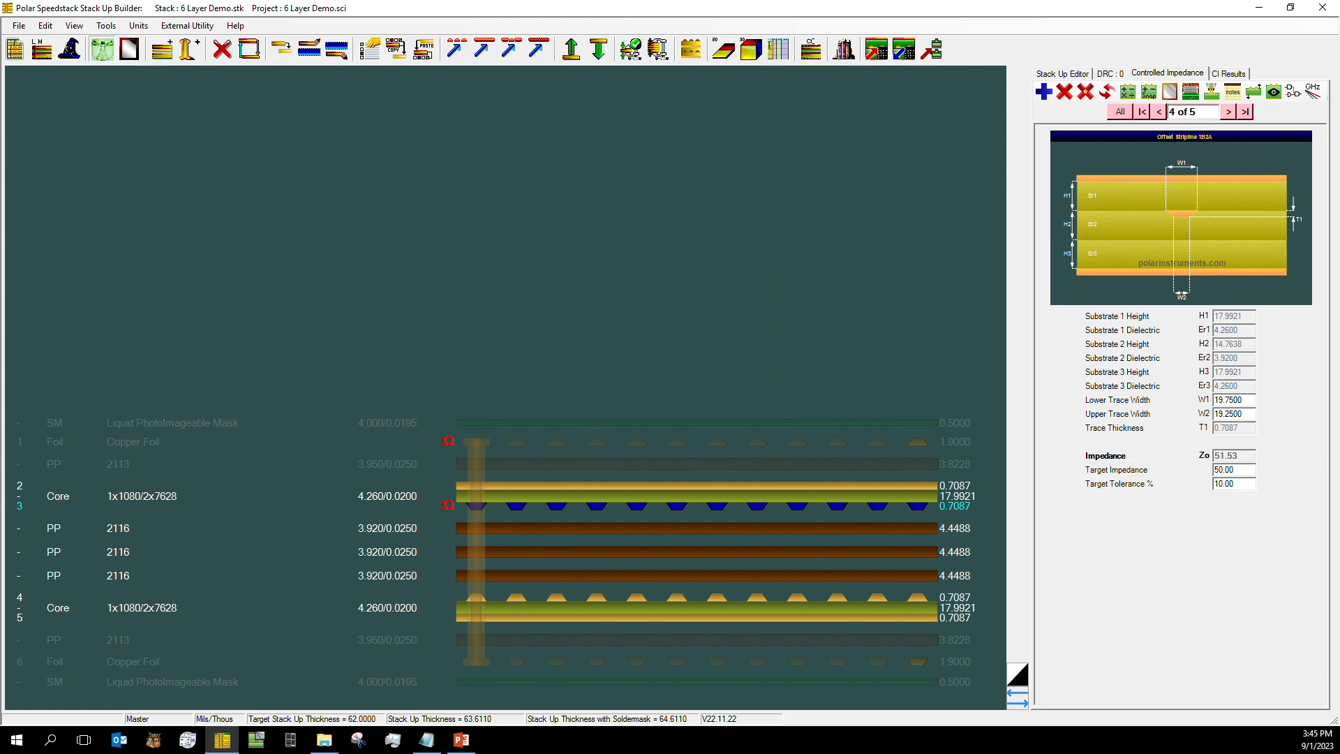
Set the layer 3 single-ended stripline's lower trace width to 21 mil and upper width to 20.5 mil, and calculate the structure
{"action": "double_click", "coordinate": [1238, 400]}
{"action": "type", "text": "21"}
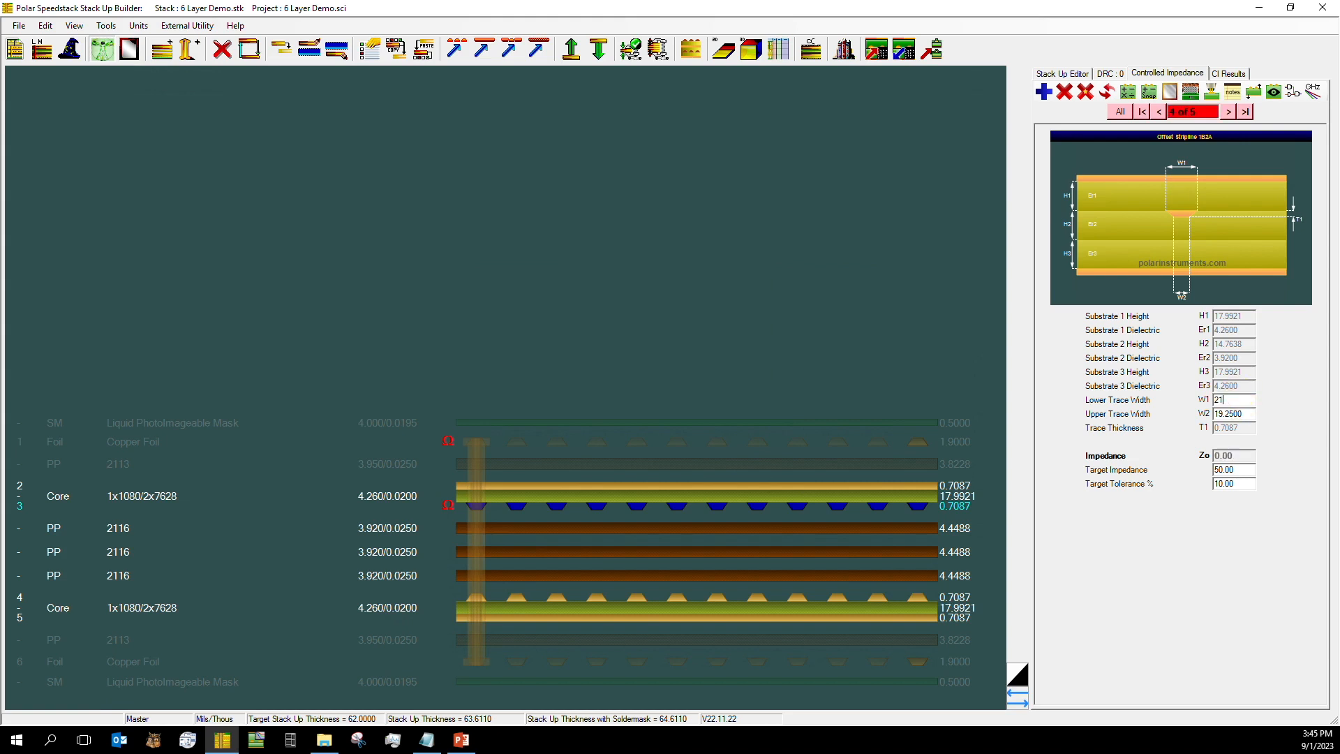
{"action": "key", "text": "Tab"}
{"action": "type", "text": "20.5"}
{"action": "left_click", "coordinate": [1129, 100]}
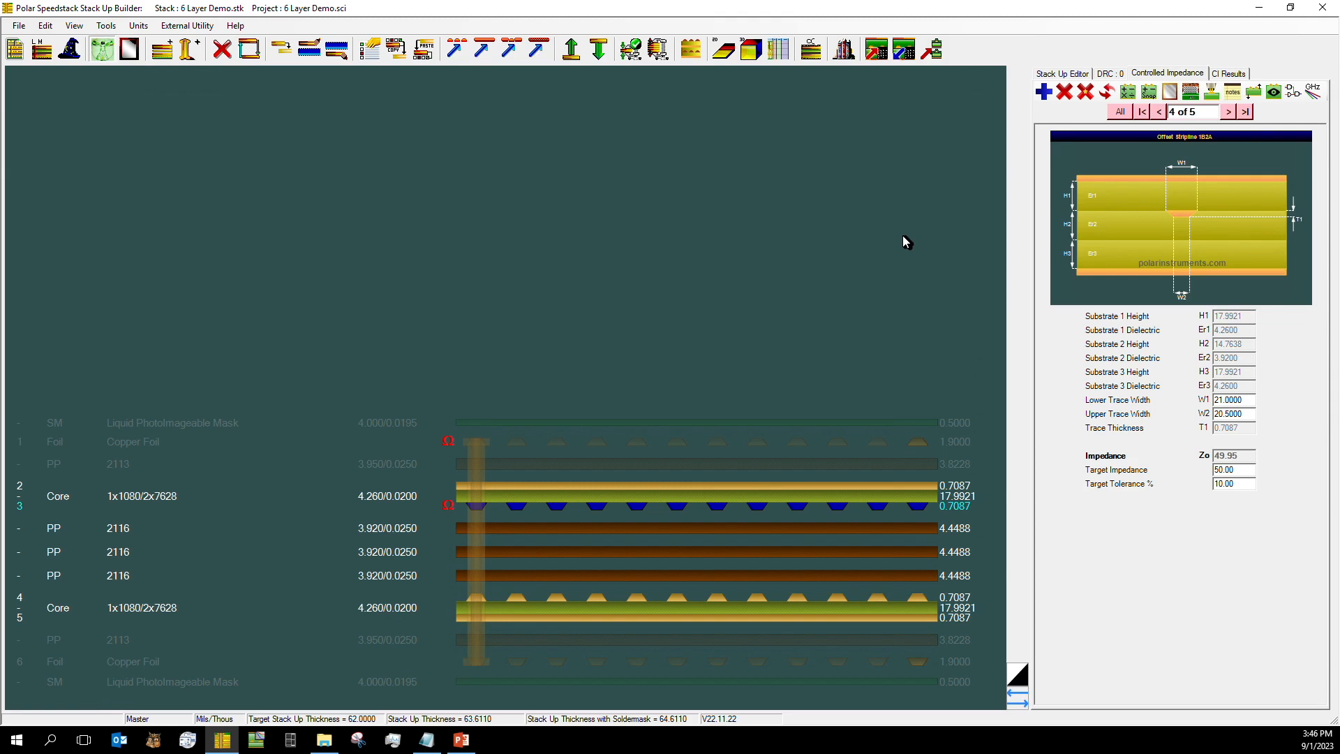
Review the layer 3 edge-coupled differential stripline and the overall stack-up thickness information
{"action": "left_click", "coordinate": [1228, 112]}
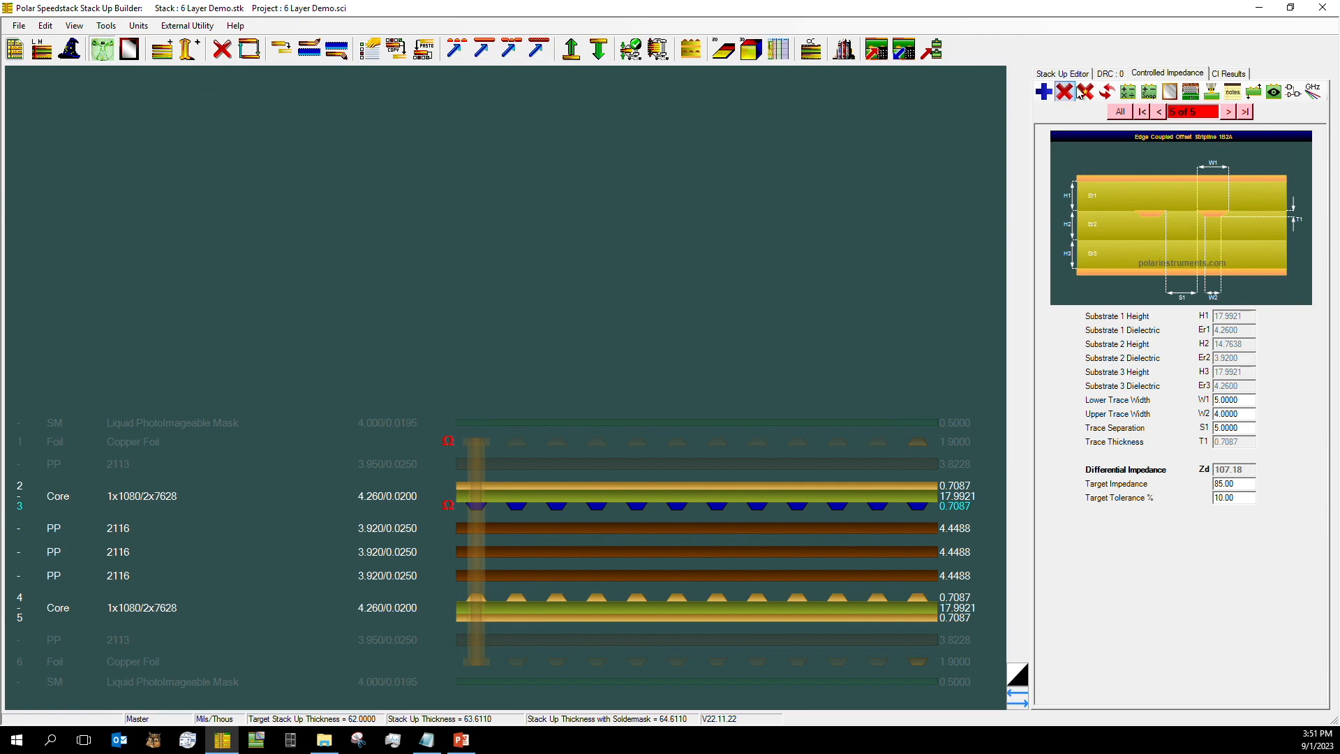
{"action": "left_click", "coordinate": [1047, 75]}
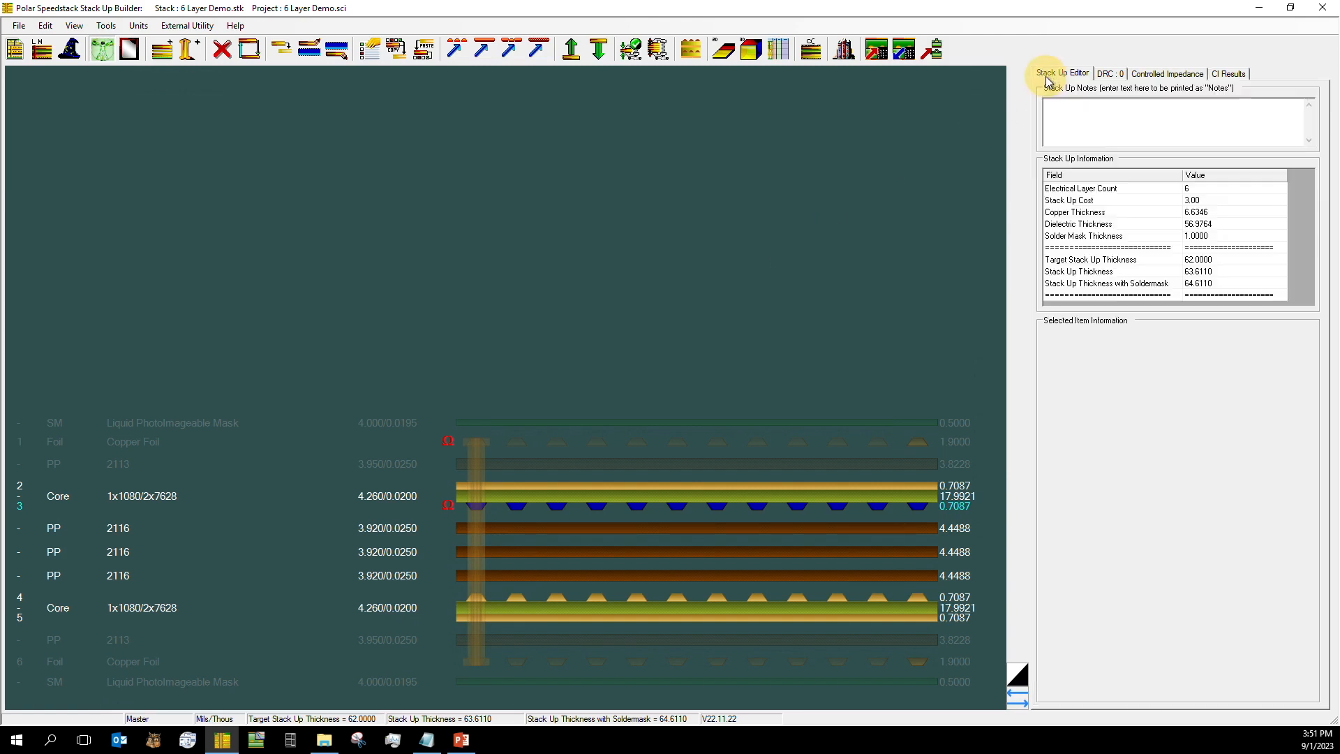